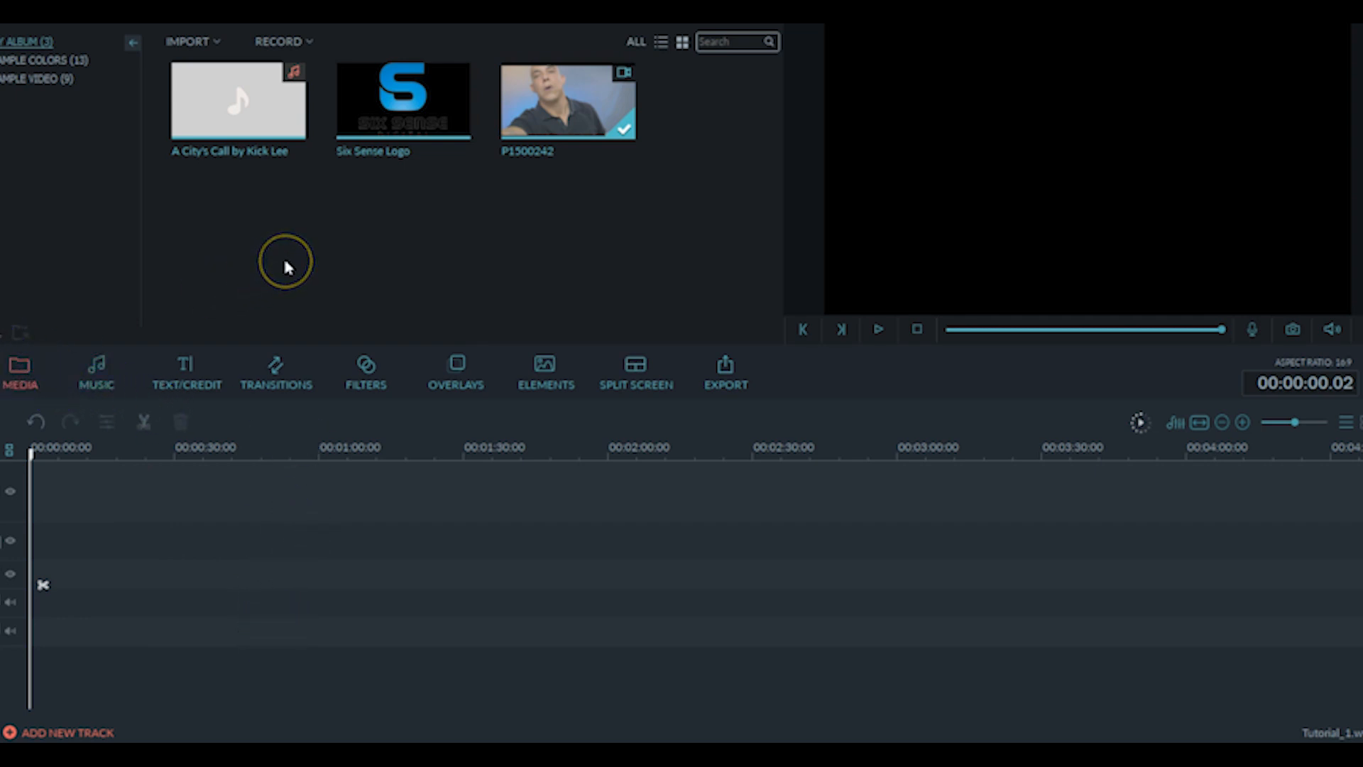
pyautogui.click(216, 44)
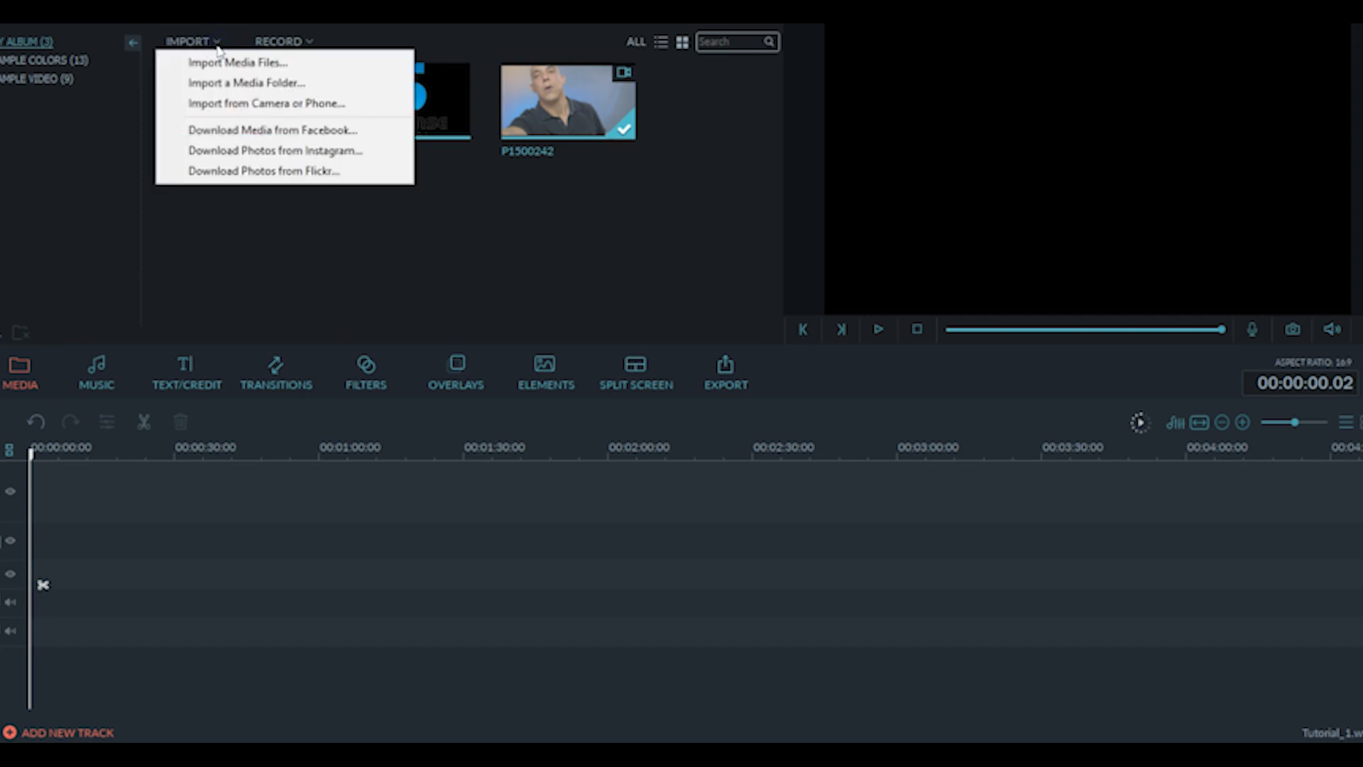
pyautogui.click(226, 61)
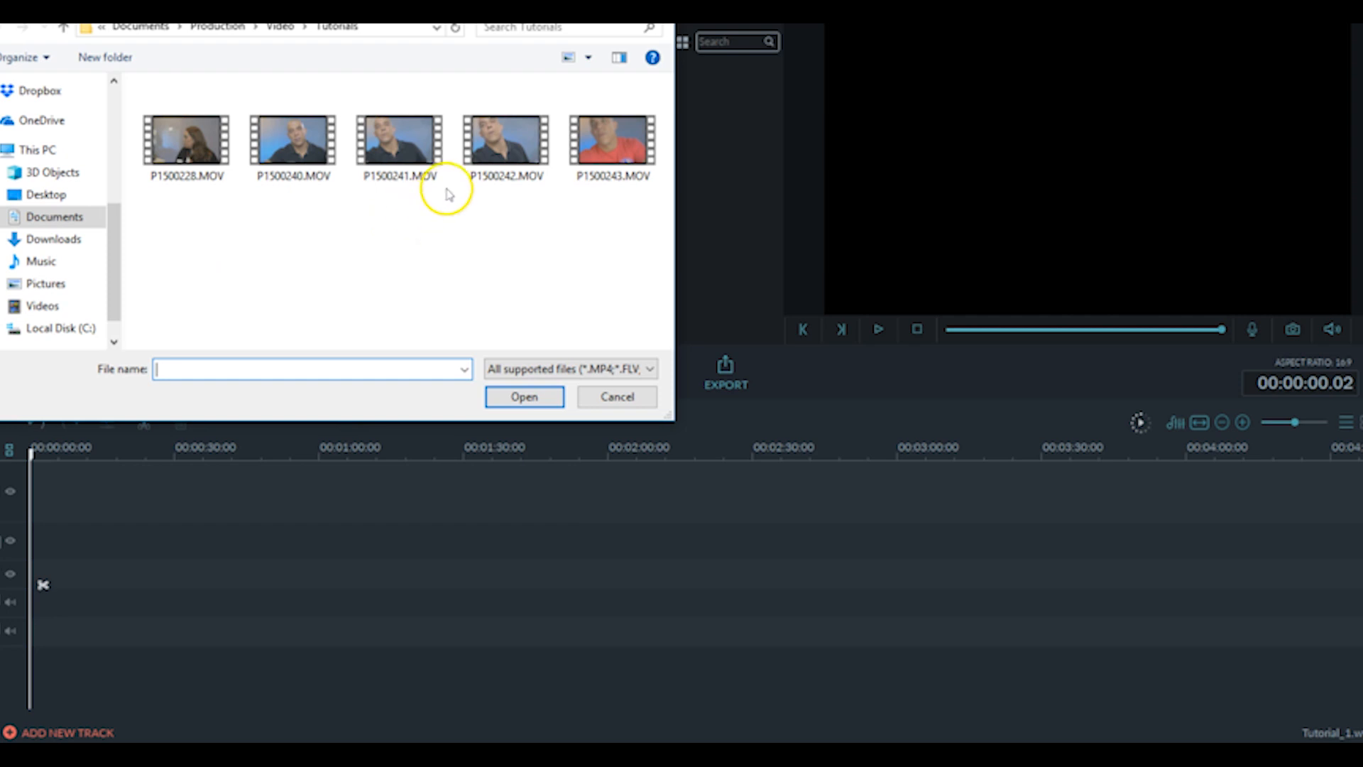
pyautogui.click(602, 401)
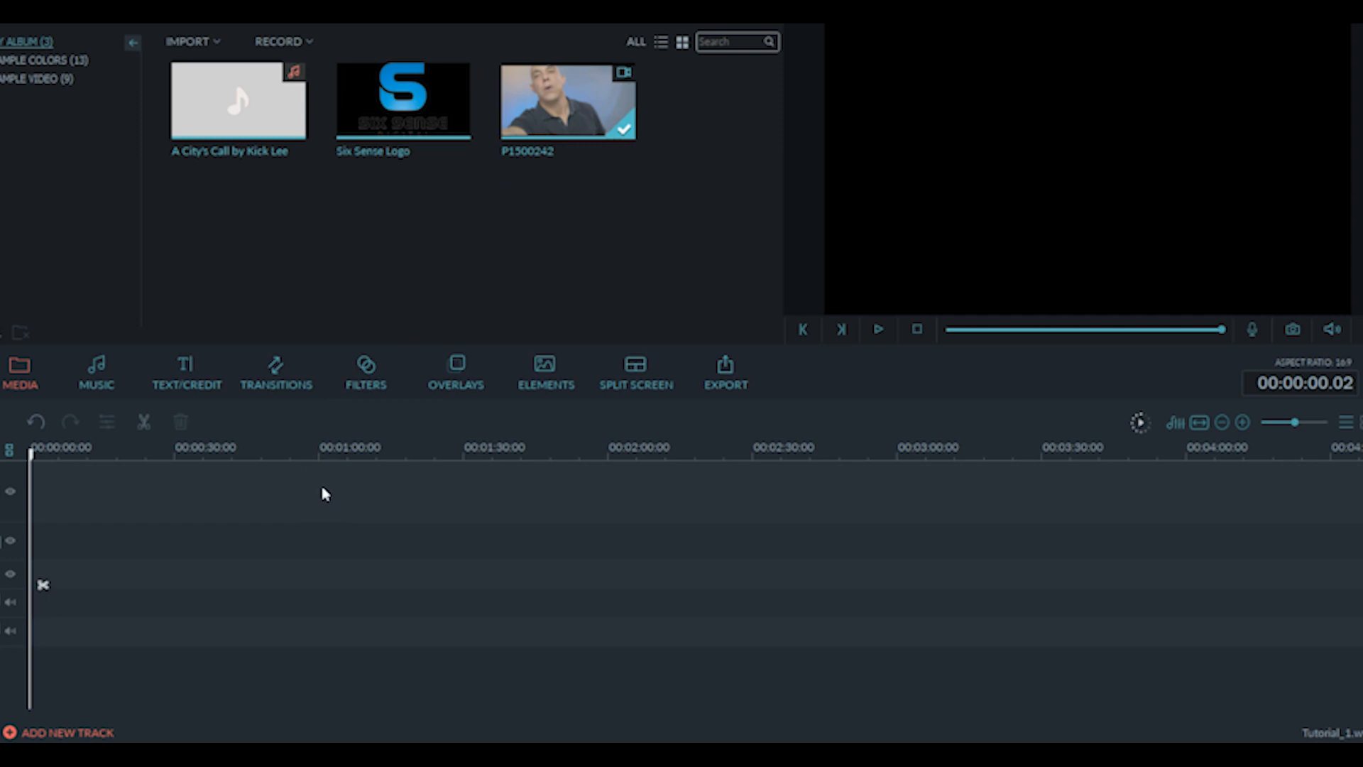
# Step: Delete the tiny leftover video fragment at the very start of the timeline
pyautogui.click(51, 501)
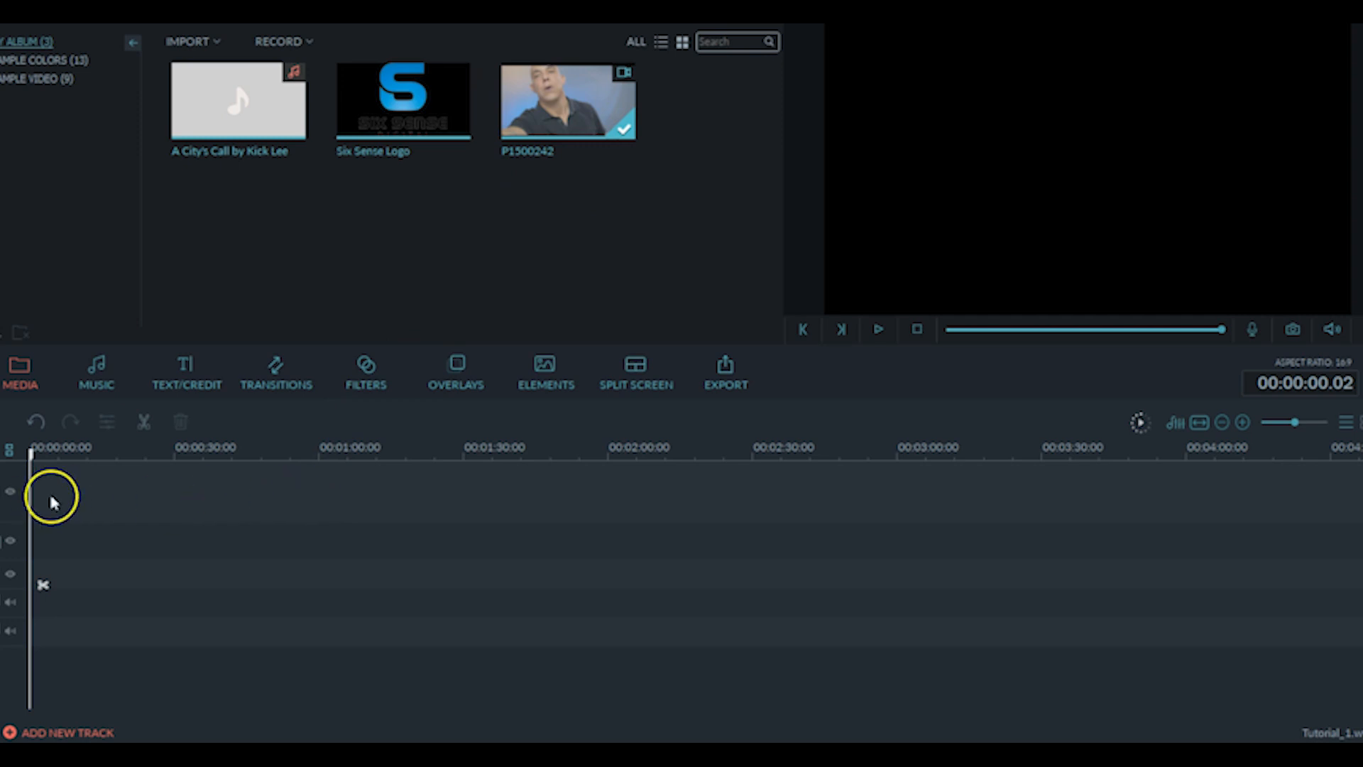
pyautogui.click(41, 451)
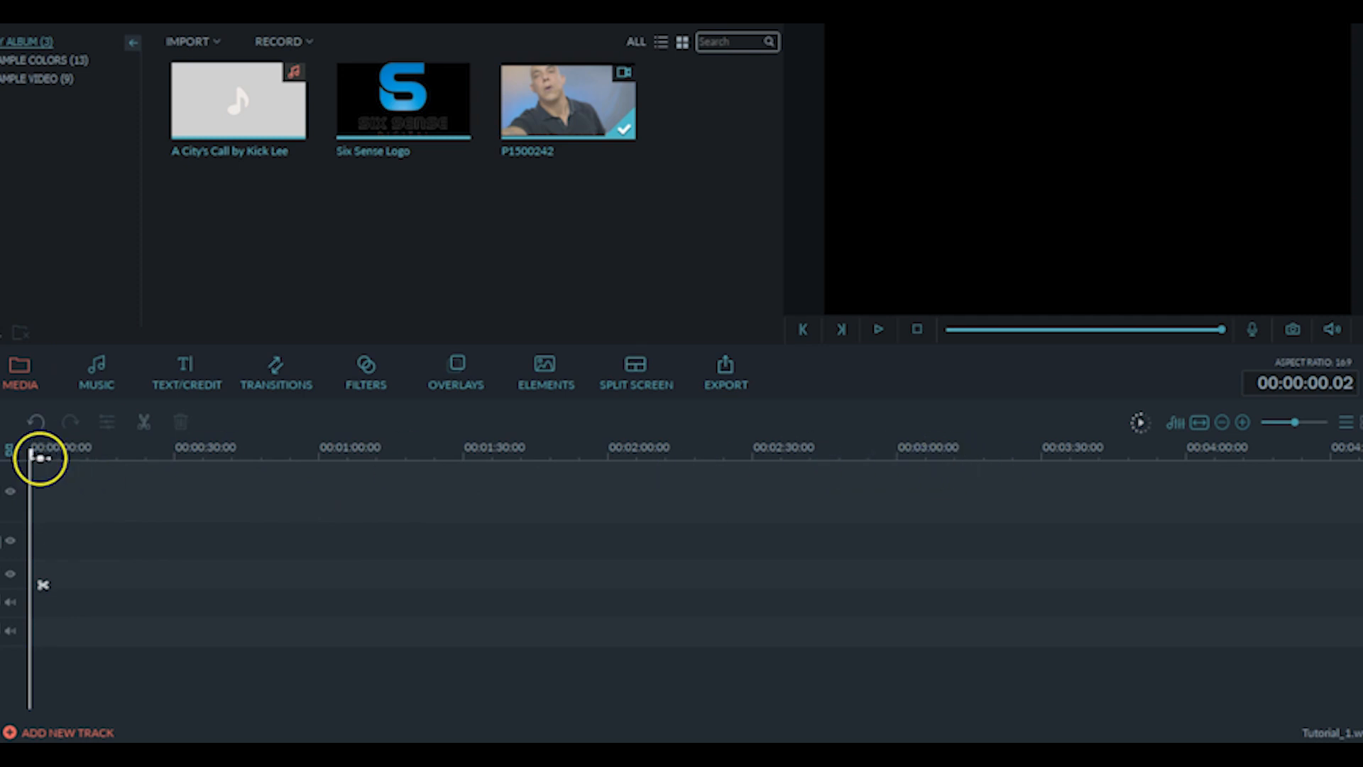
pyautogui.moveTo(1295, 426); pyautogui.dragTo(1268, 425)
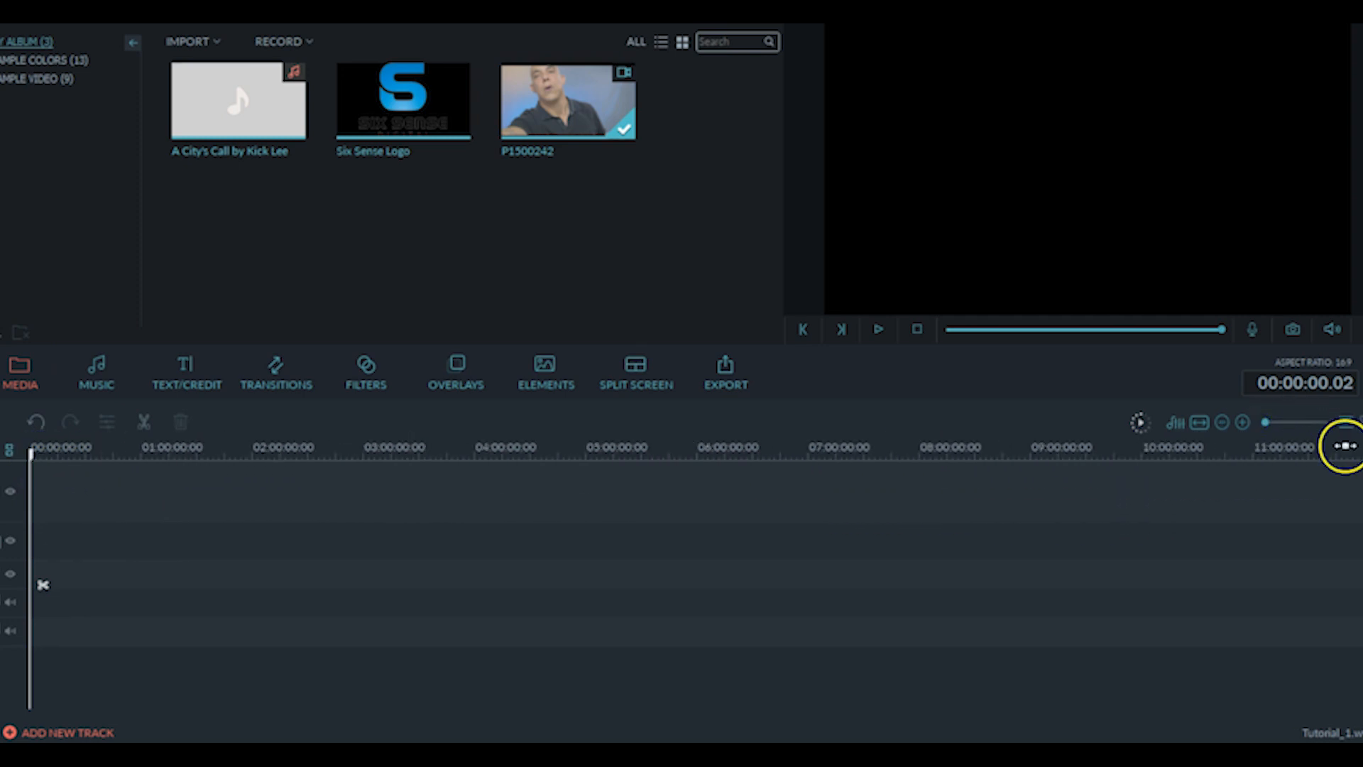
pyautogui.moveTo(1266, 422); pyautogui.dragTo(1342, 426)
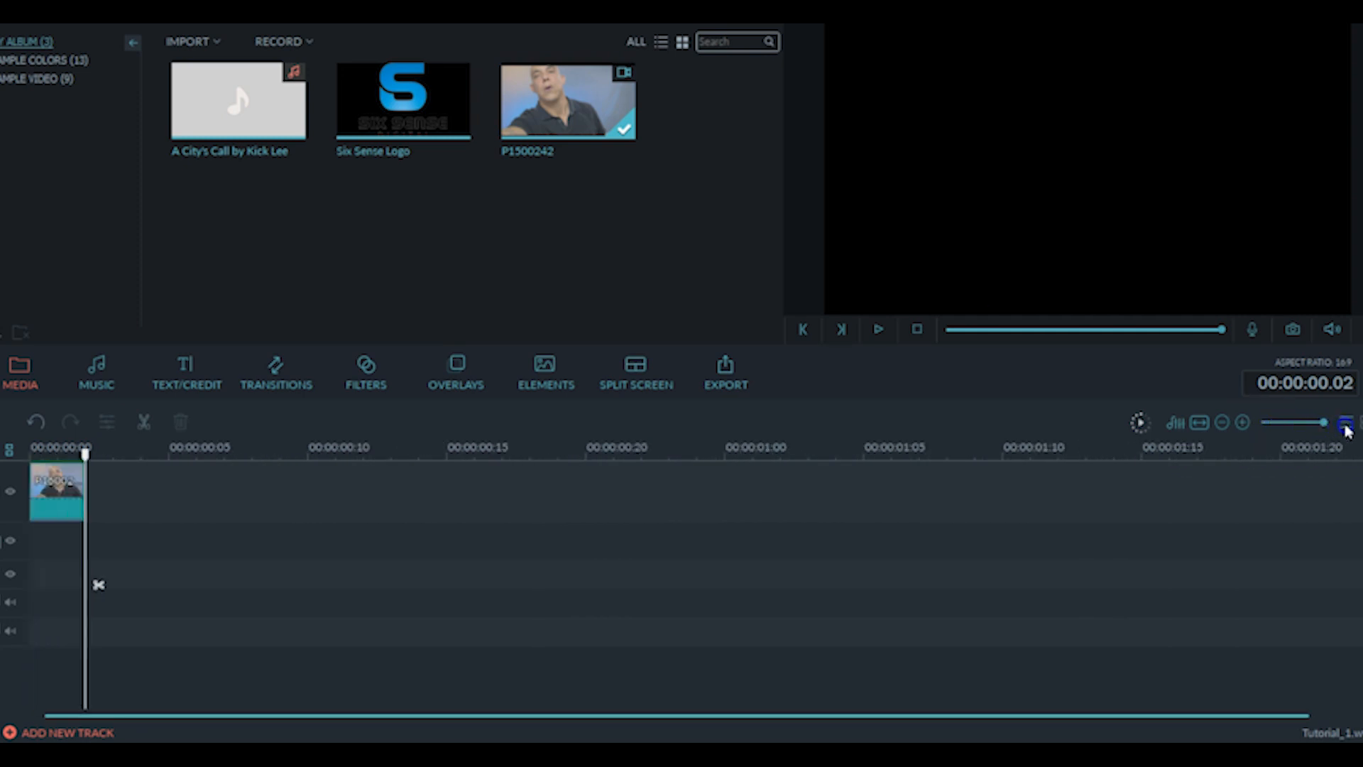
pyautogui.click(67, 505)
pyautogui.rightClick(64, 500)
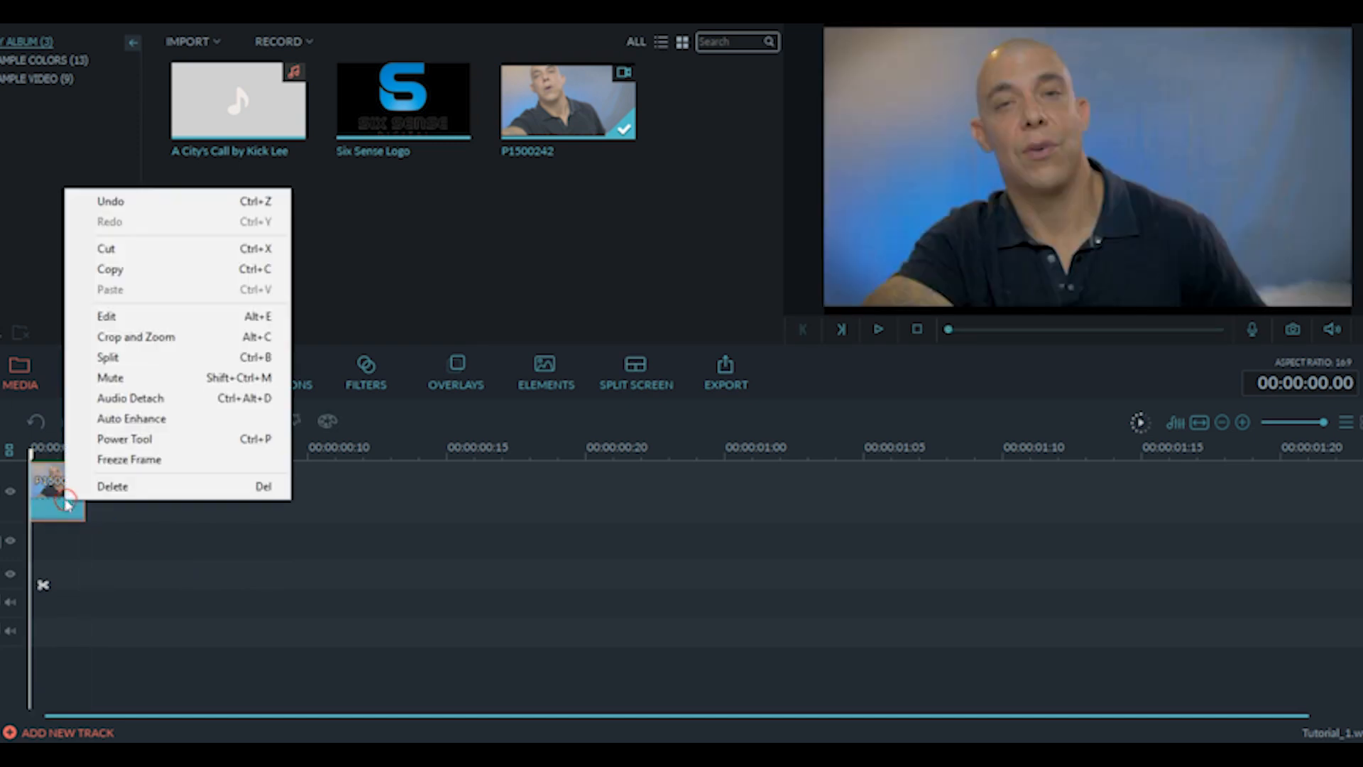
pyautogui.click(123, 483)
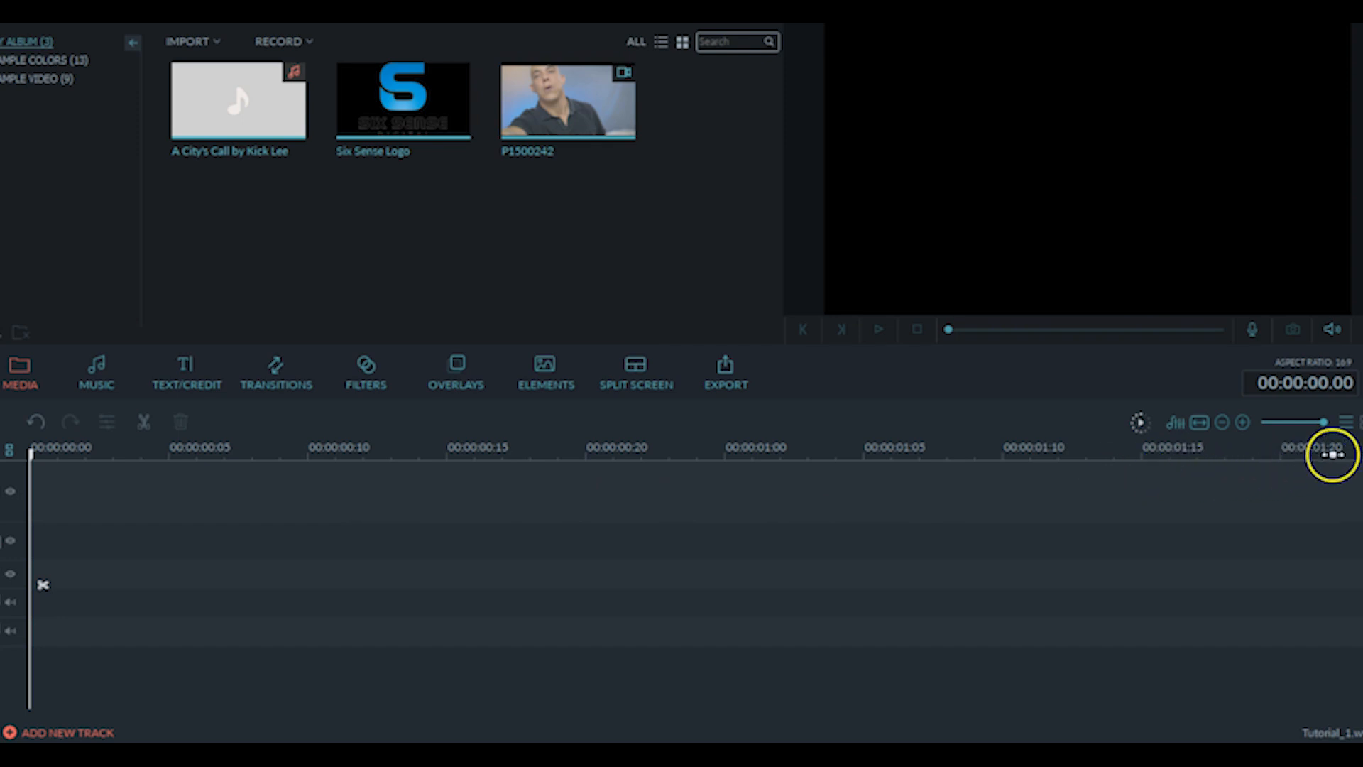
# Step: Place the P1500242 clip at the start of the timeline's main video track and select it
pyautogui.moveTo(1320, 426); pyautogui.dragTo(1296, 426)
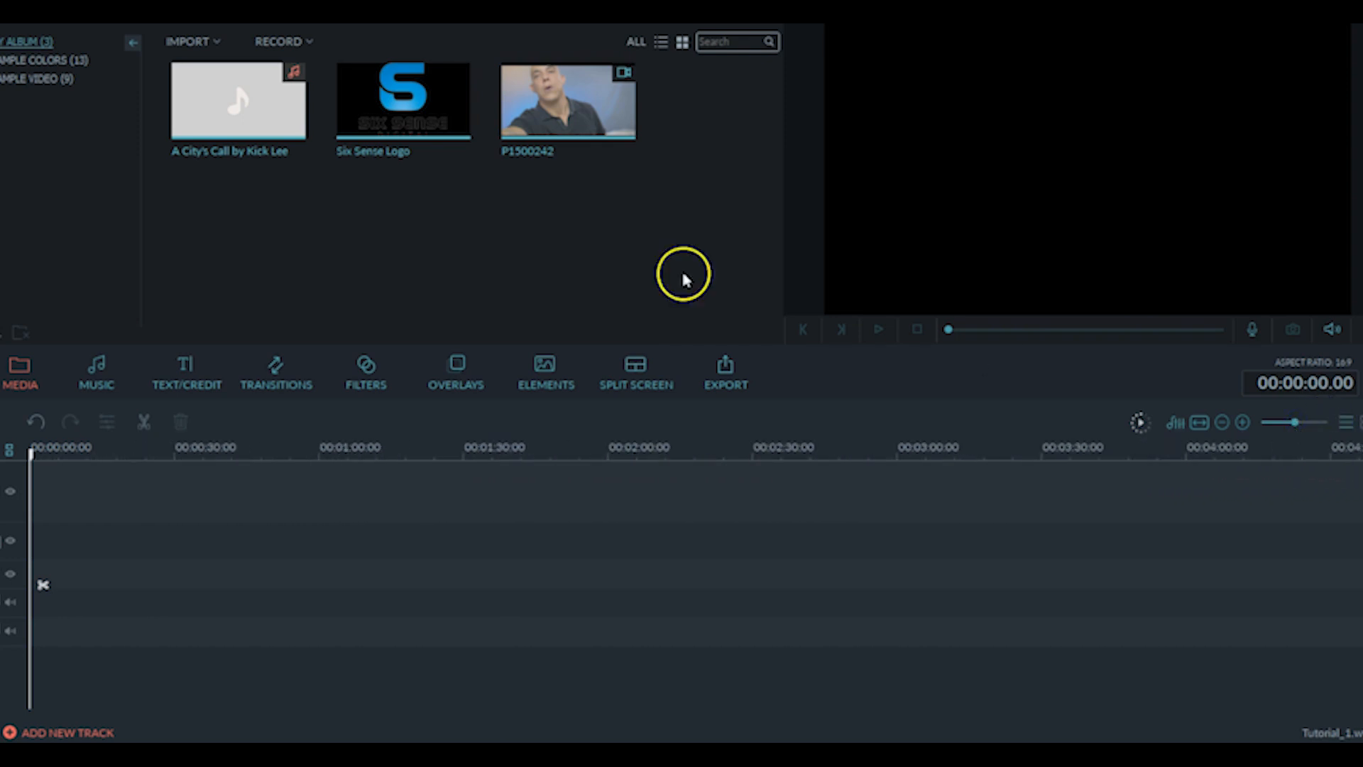
pyautogui.moveTo(589, 104); pyautogui.dragTo(89, 502)
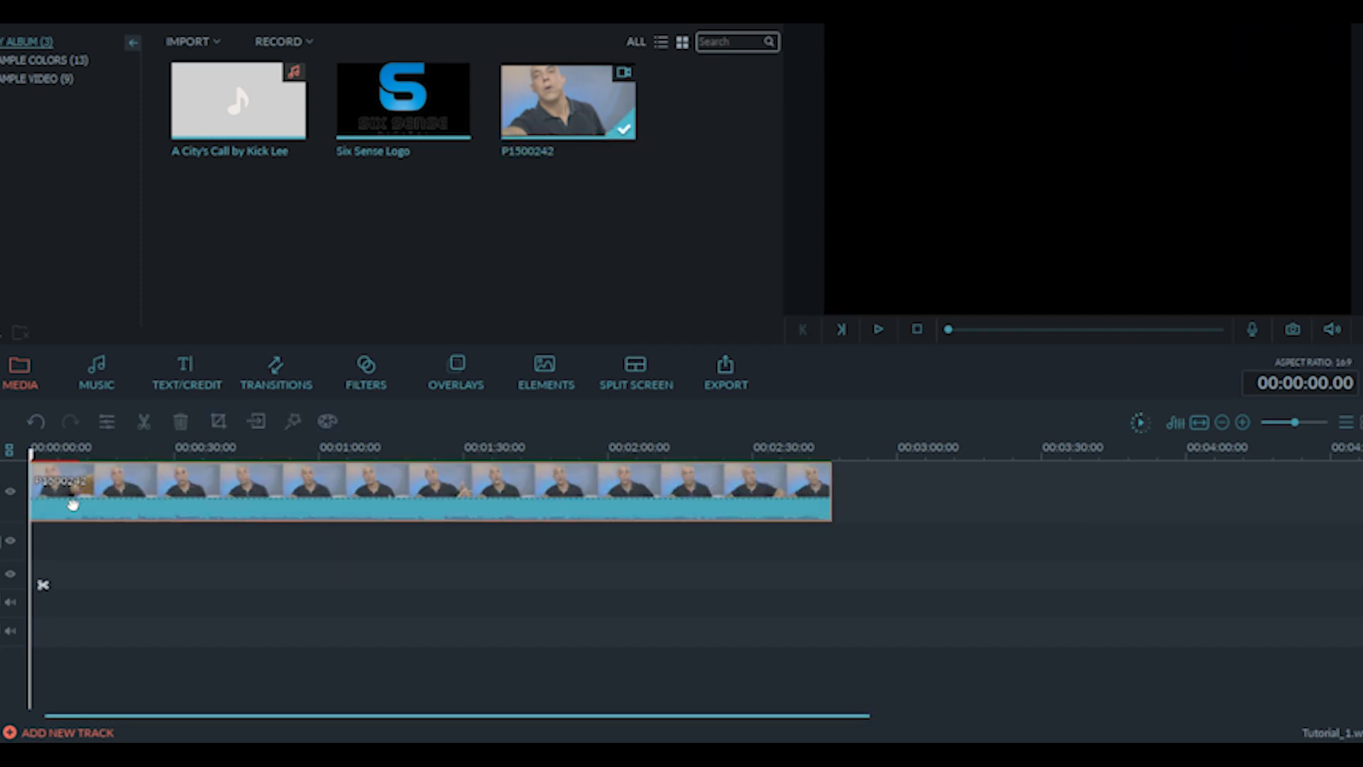
pyautogui.click(78, 522)
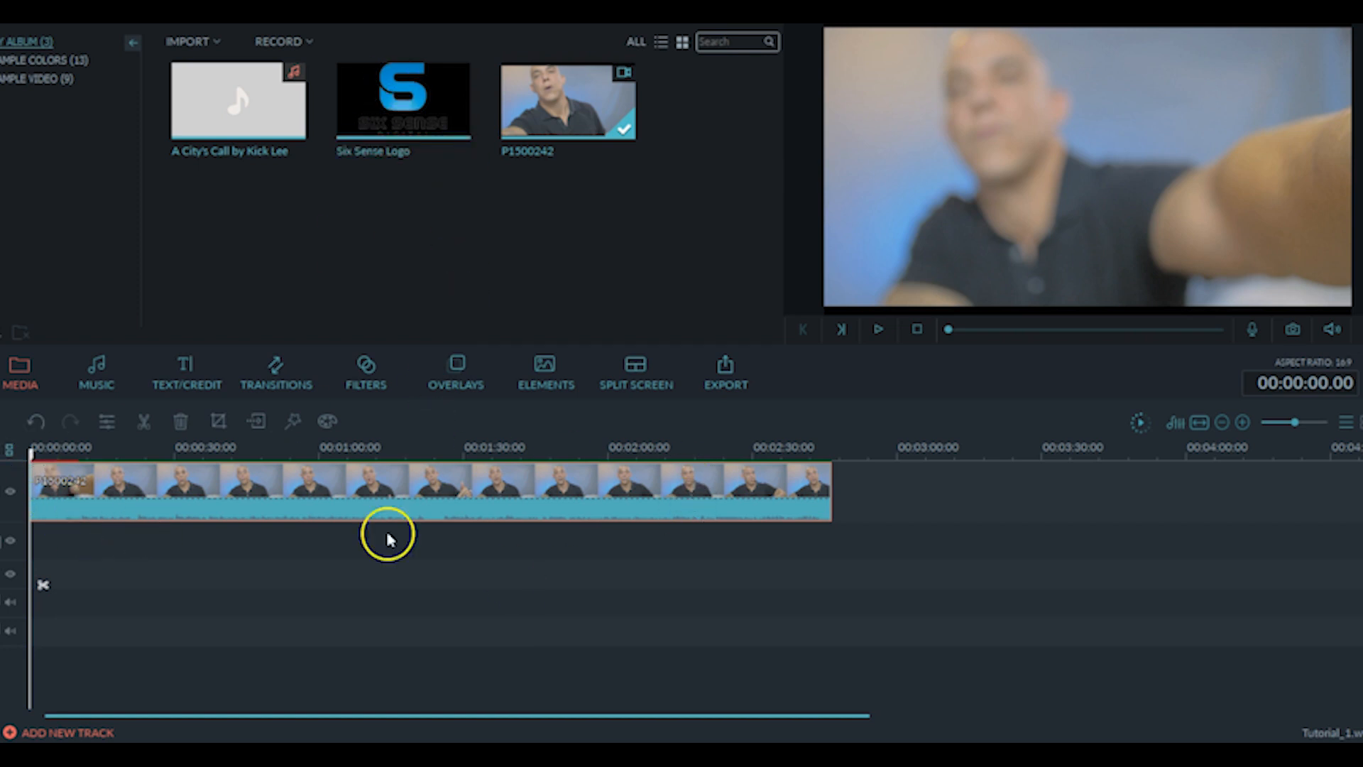
# Step: Play through the clip's opening and park the playhead where the speech begins, at 00:00:10.05
pyautogui.moveTo(33, 455); pyautogui.dragTo(76, 456)
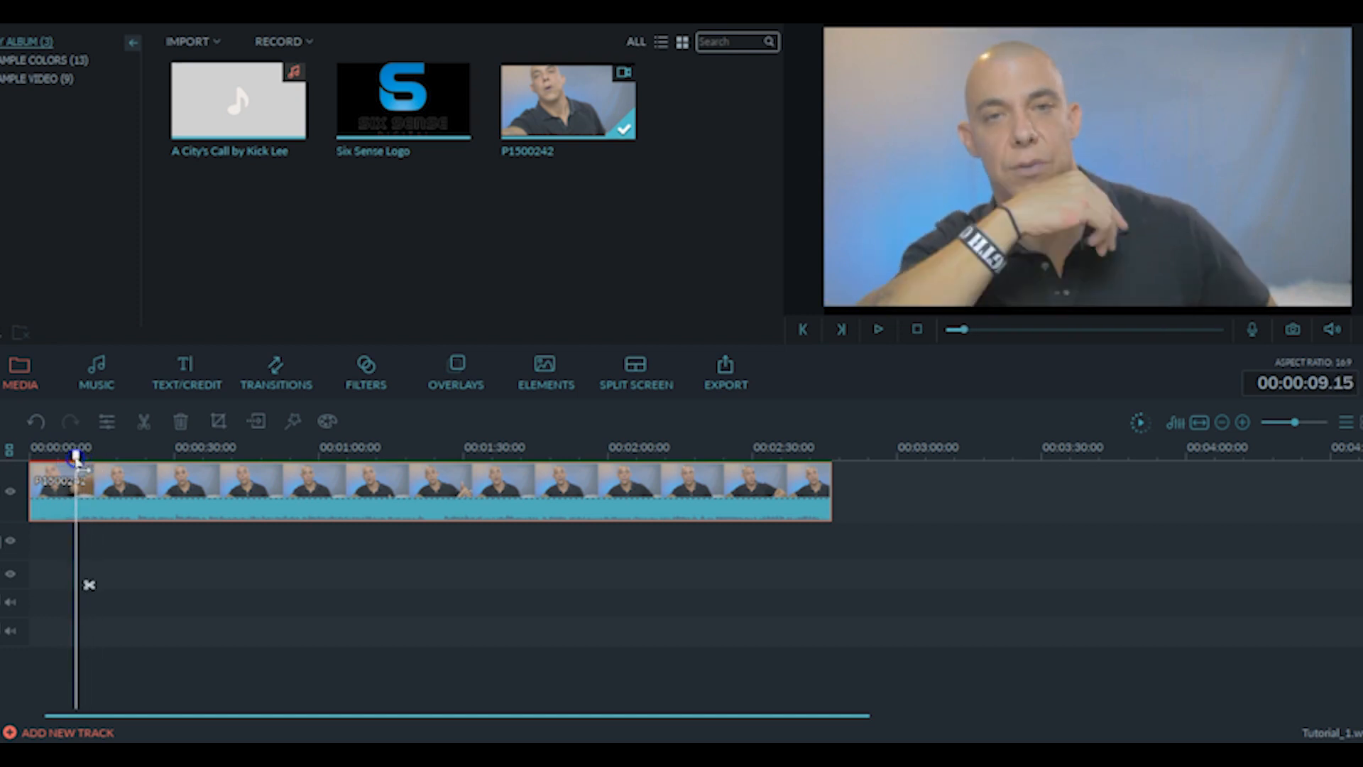
pyautogui.press('space')
pyautogui.press('space')
pyautogui.moveTo(84, 454); pyautogui.dragTo(75, 455)
pyautogui.press('space')
pyautogui.press('space')
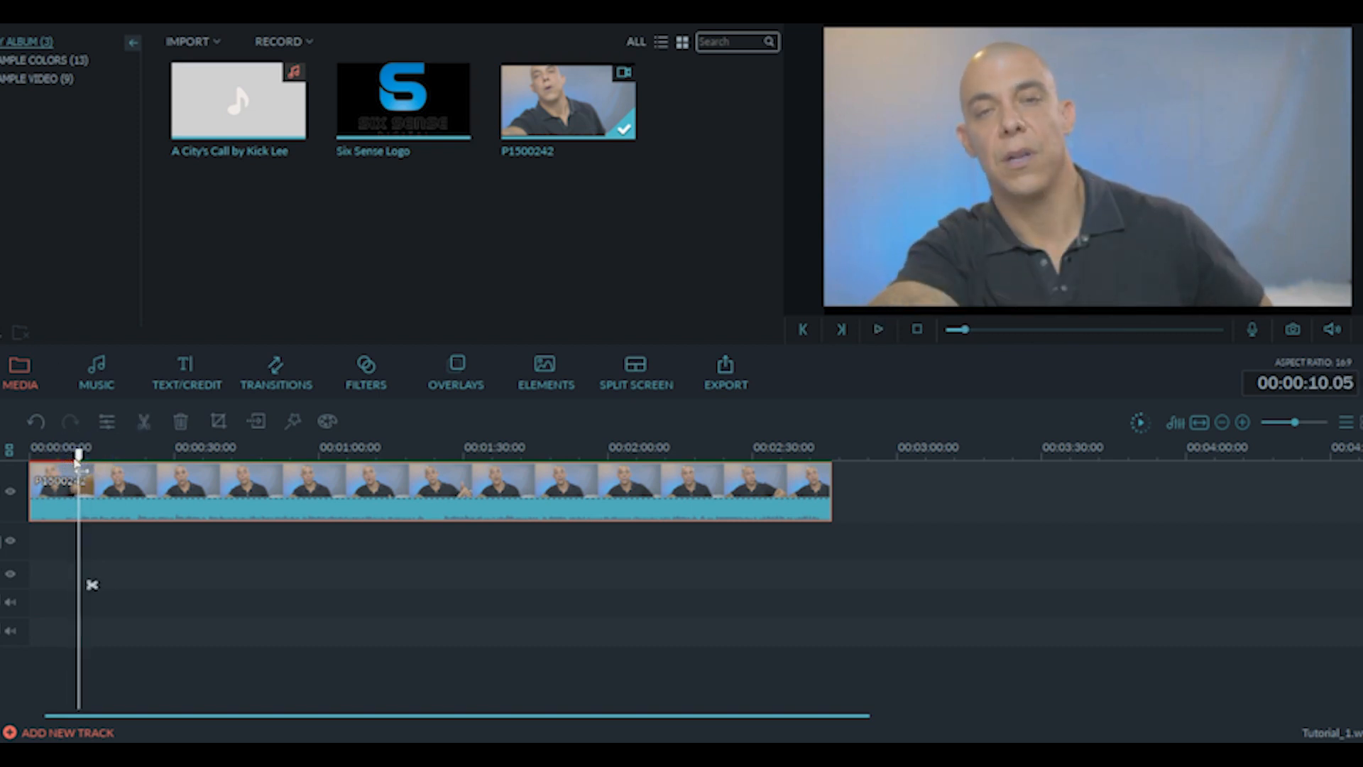
pyautogui.moveTo(78, 454); pyautogui.dragTo(61, 455)
pyautogui.press('space')
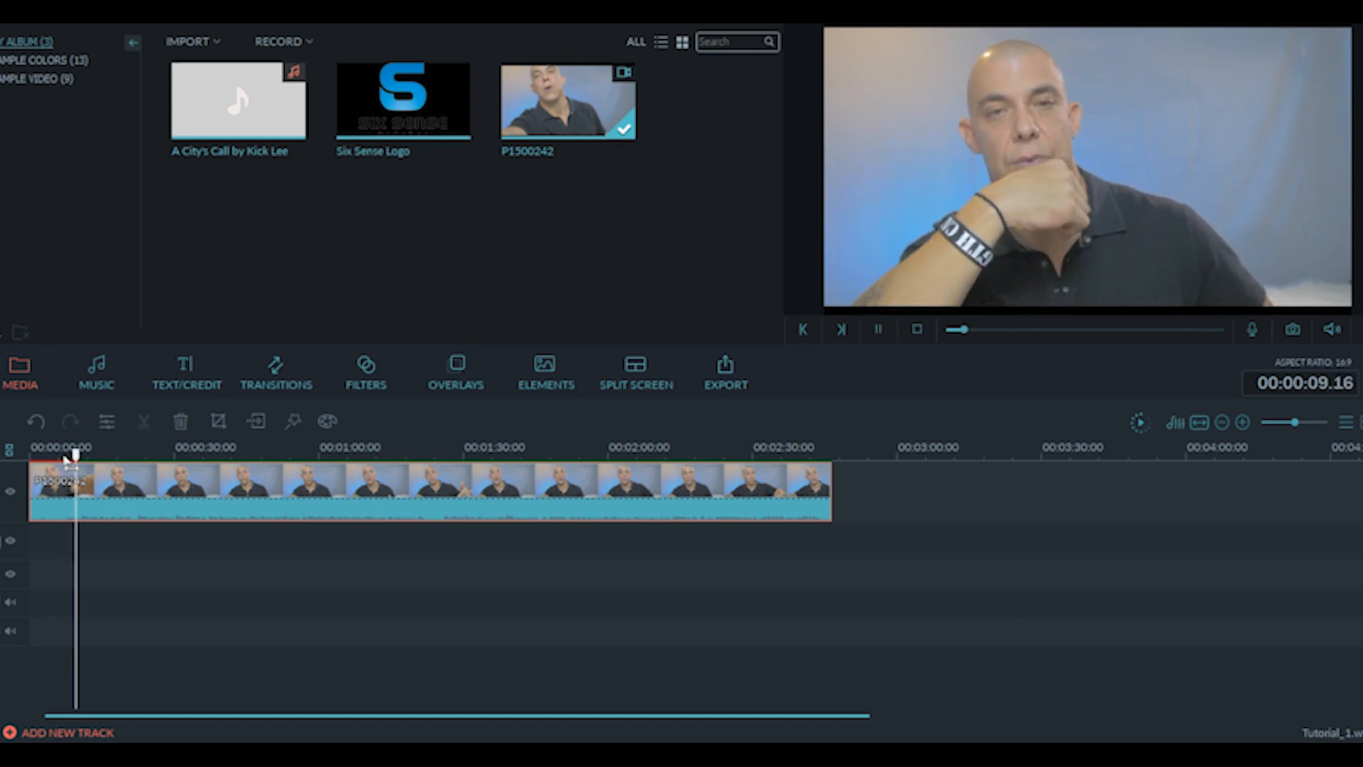
pyautogui.press('space')
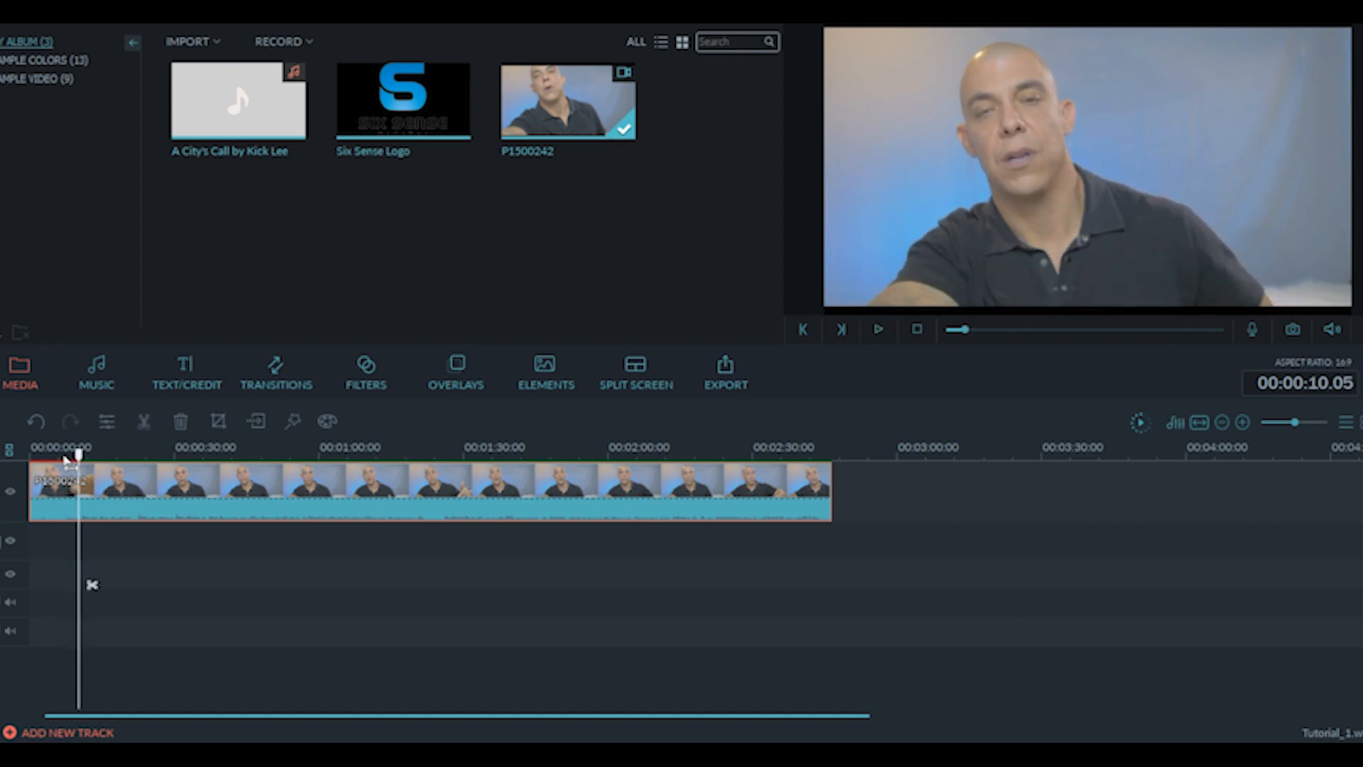
# Step: Try splitting the P1500242 clip at the playhead, and undo that split
pyautogui.click(91, 585)
pyautogui.click(80, 561)
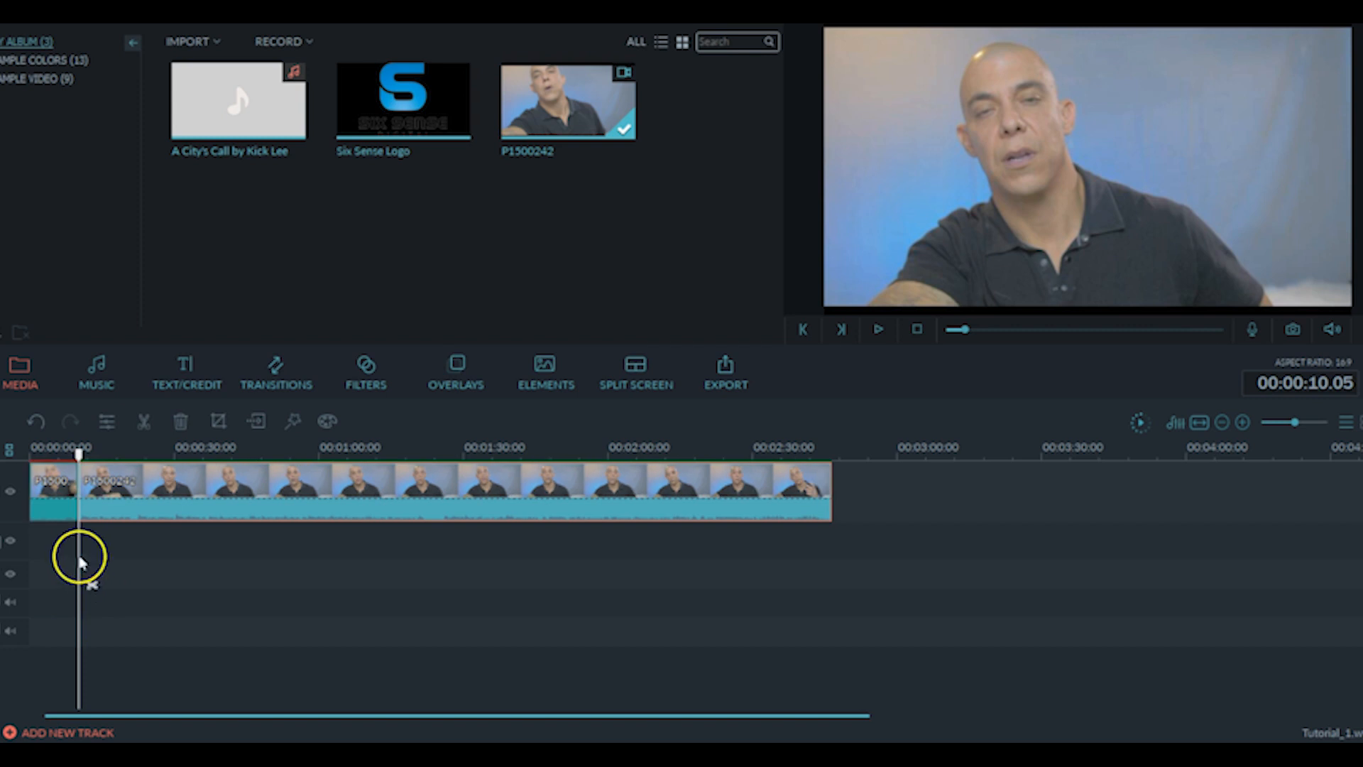
pyautogui.click(74, 511)
pyautogui.hotkey('ctrl', 'z')
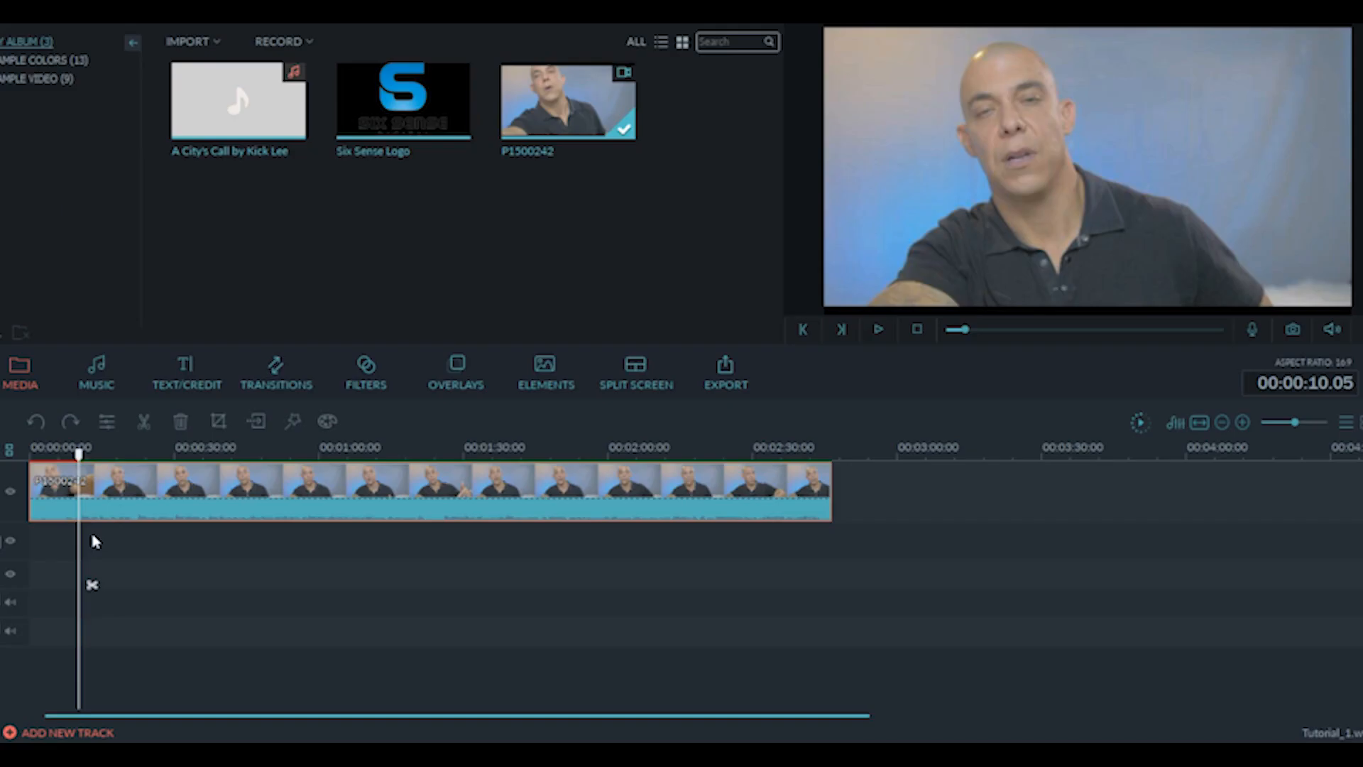
# Step: Split the P1500242 clip at the playhead position 00:00:10.05
pyautogui.click(100, 513)
pyautogui.click(150, 430)
pyautogui.click(148, 423)
# Step: Delete the unwanted opening segment before the cut in the P1500242 clip
pyautogui.click(39, 531)
pyautogui.click(55, 505)
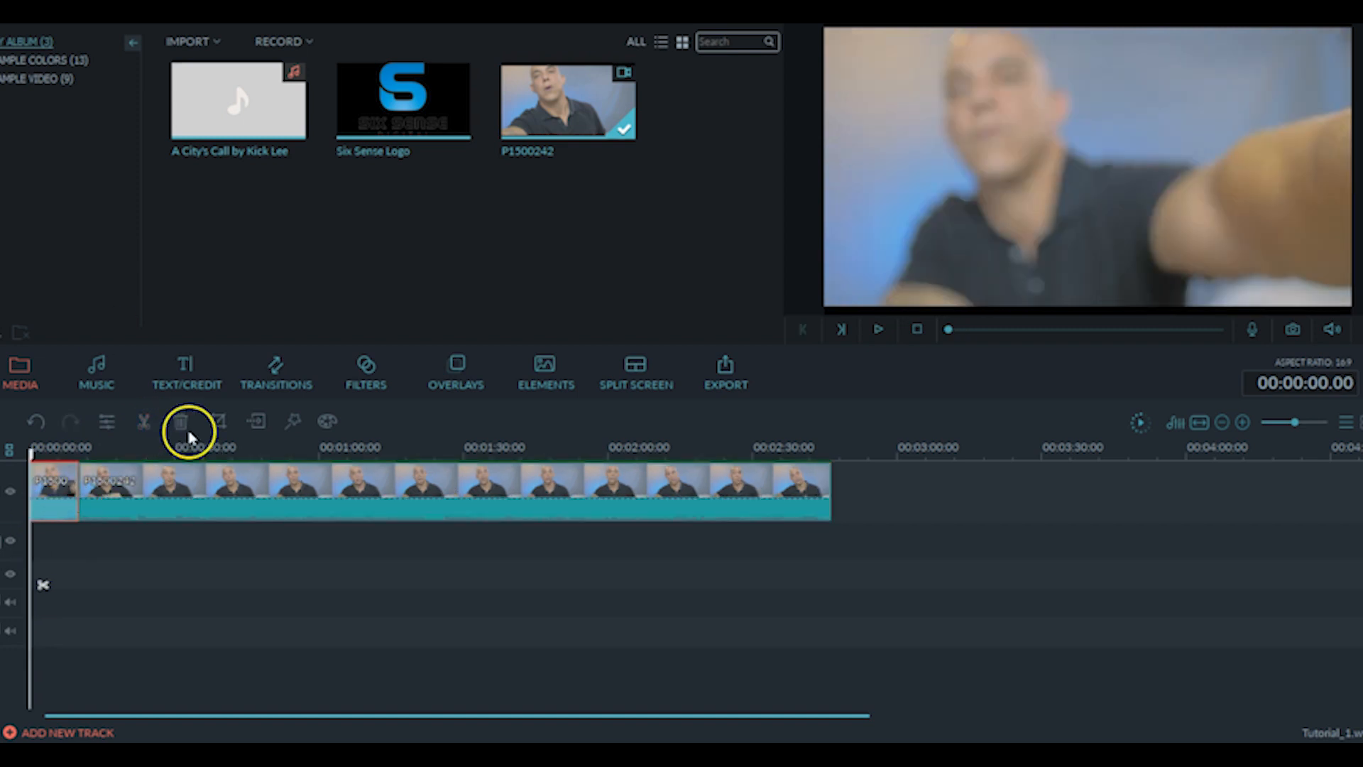
pyautogui.rightClick(51, 510)
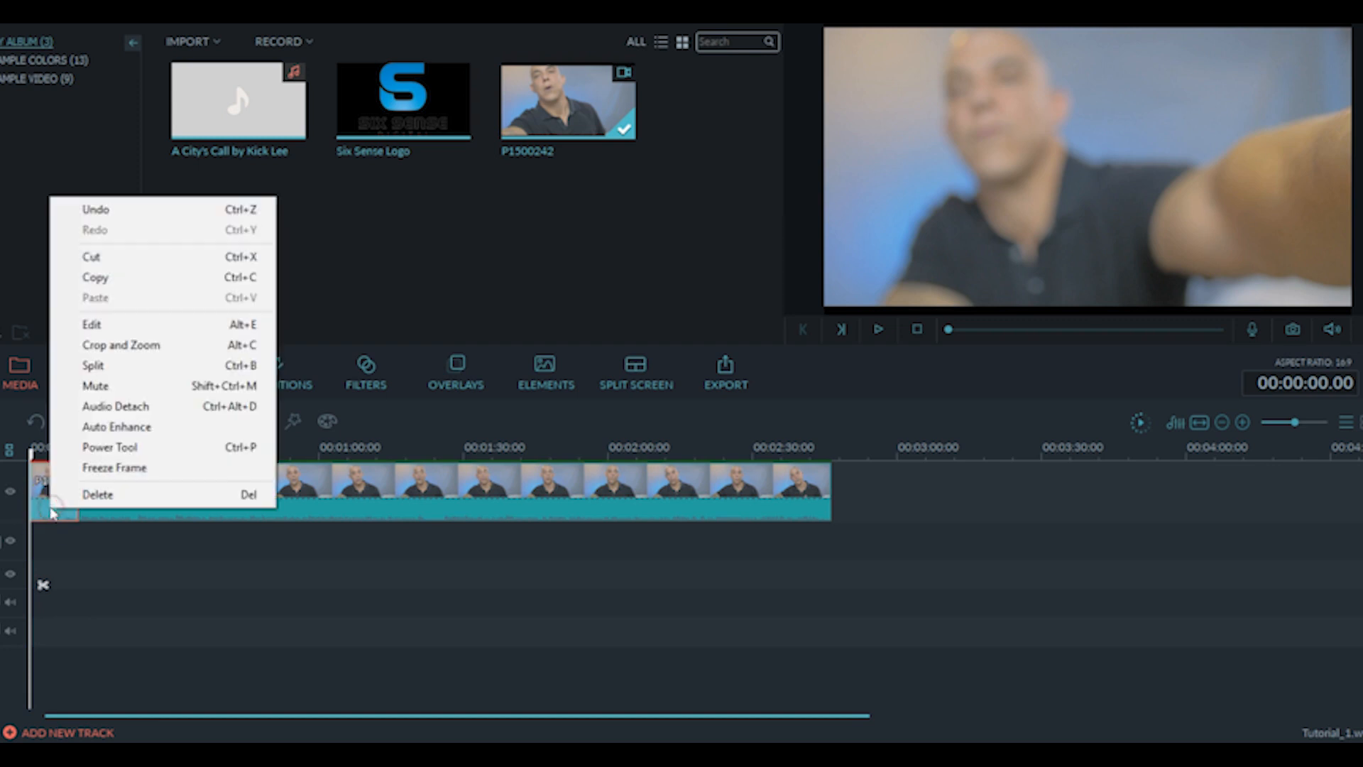
pyautogui.click(61, 512)
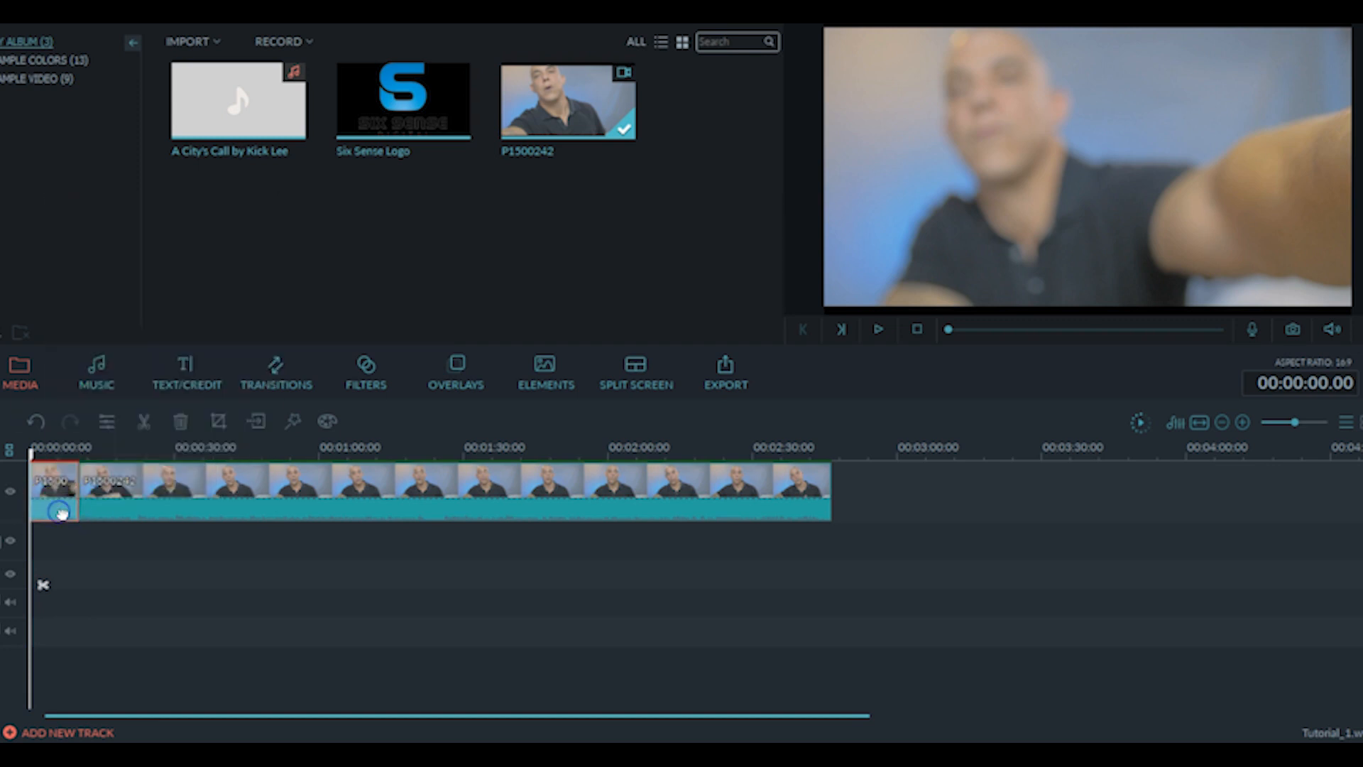
pyautogui.press('Delete')
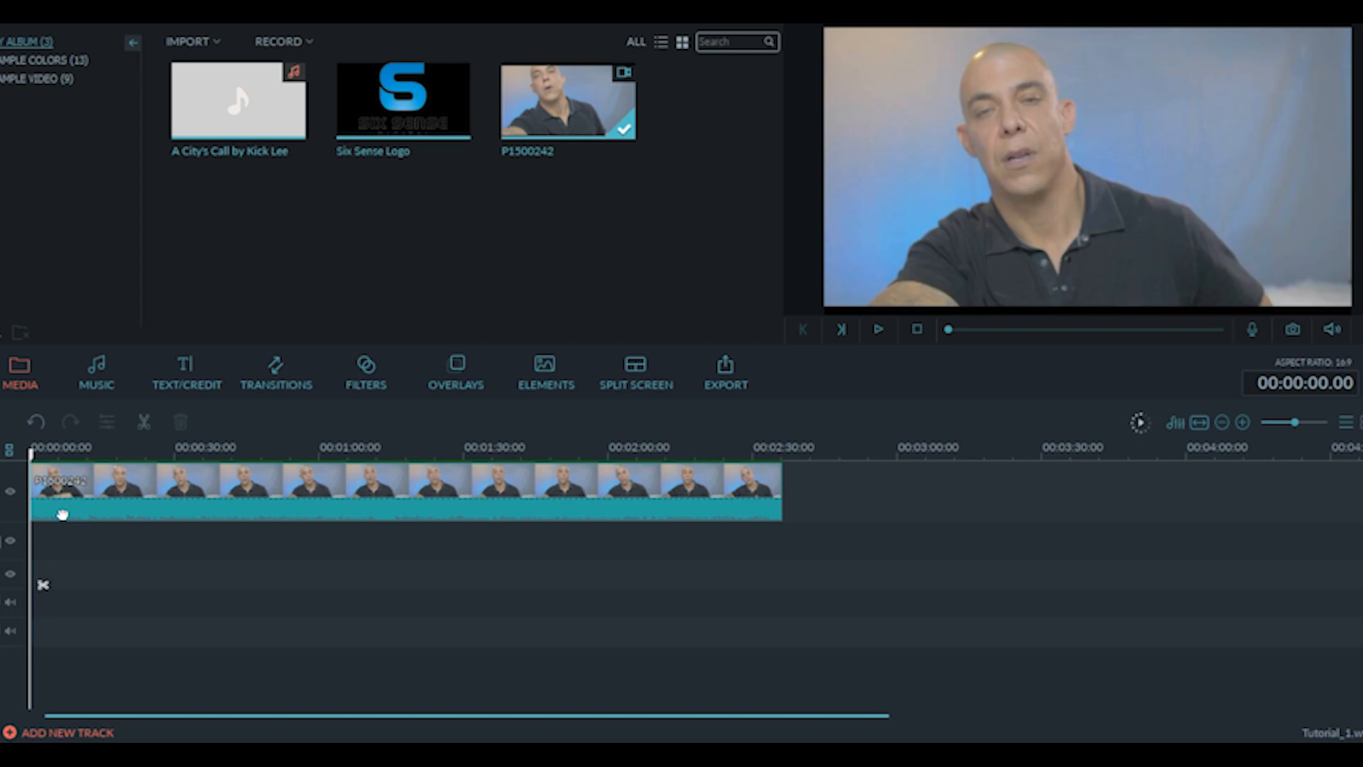
# Step: Play the trimmed clip from the start to 00:00:10.19 and split it there
pyautogui.press('space')
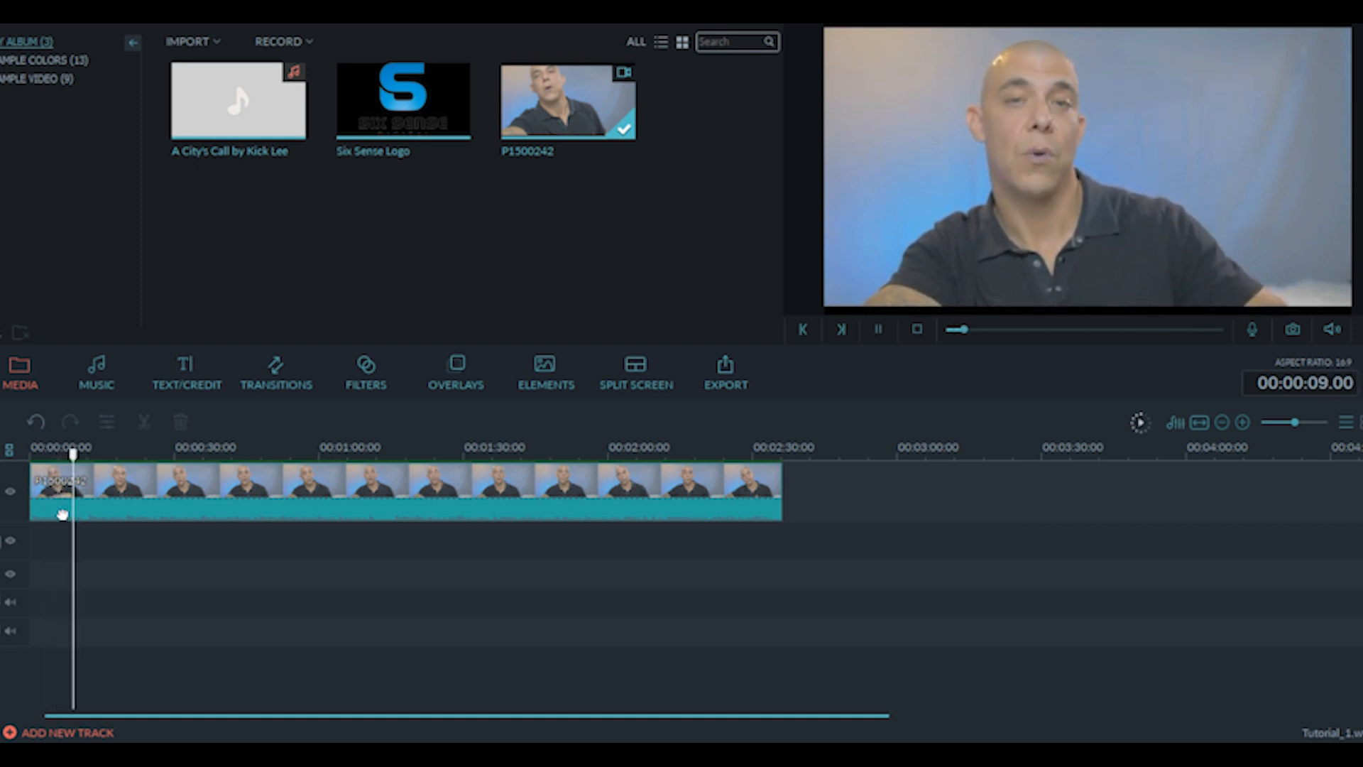
pyautogui.press('space')
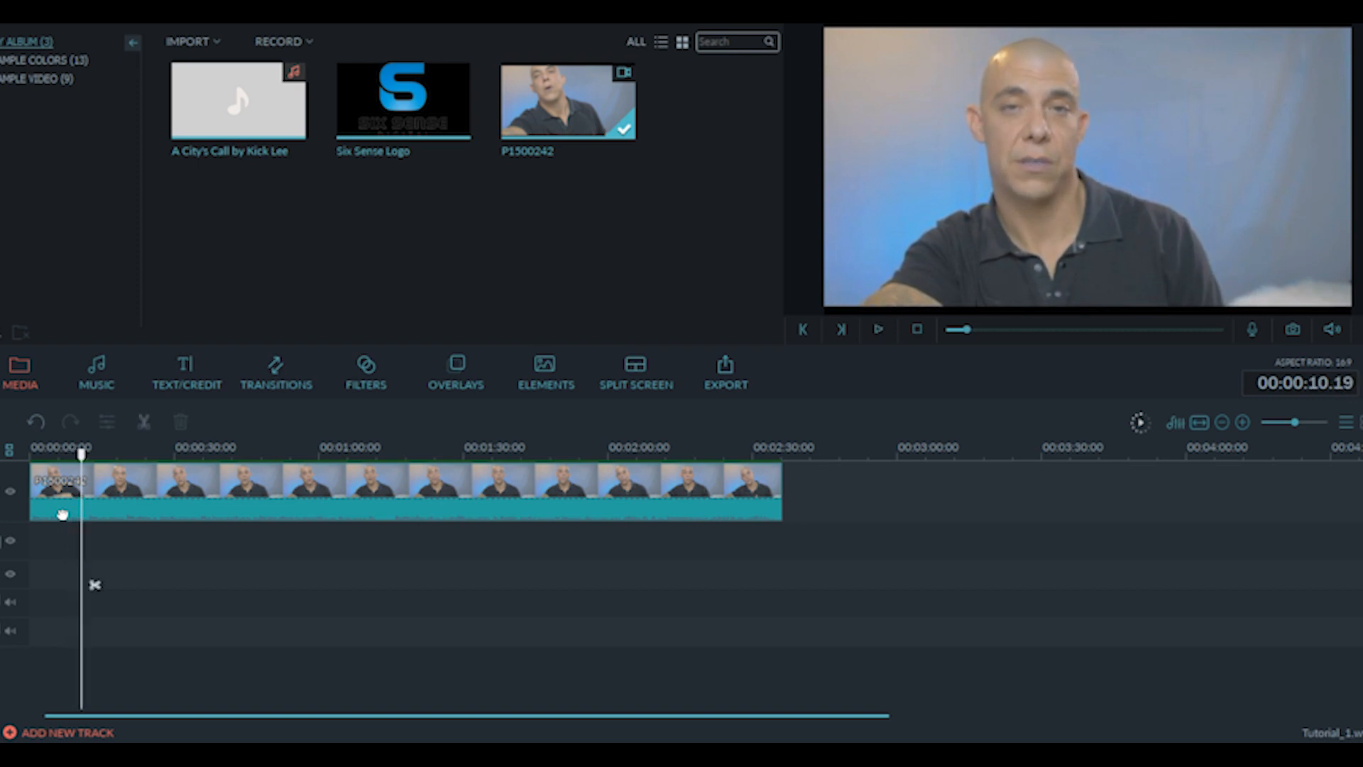
pyautogui.click(95, 586)
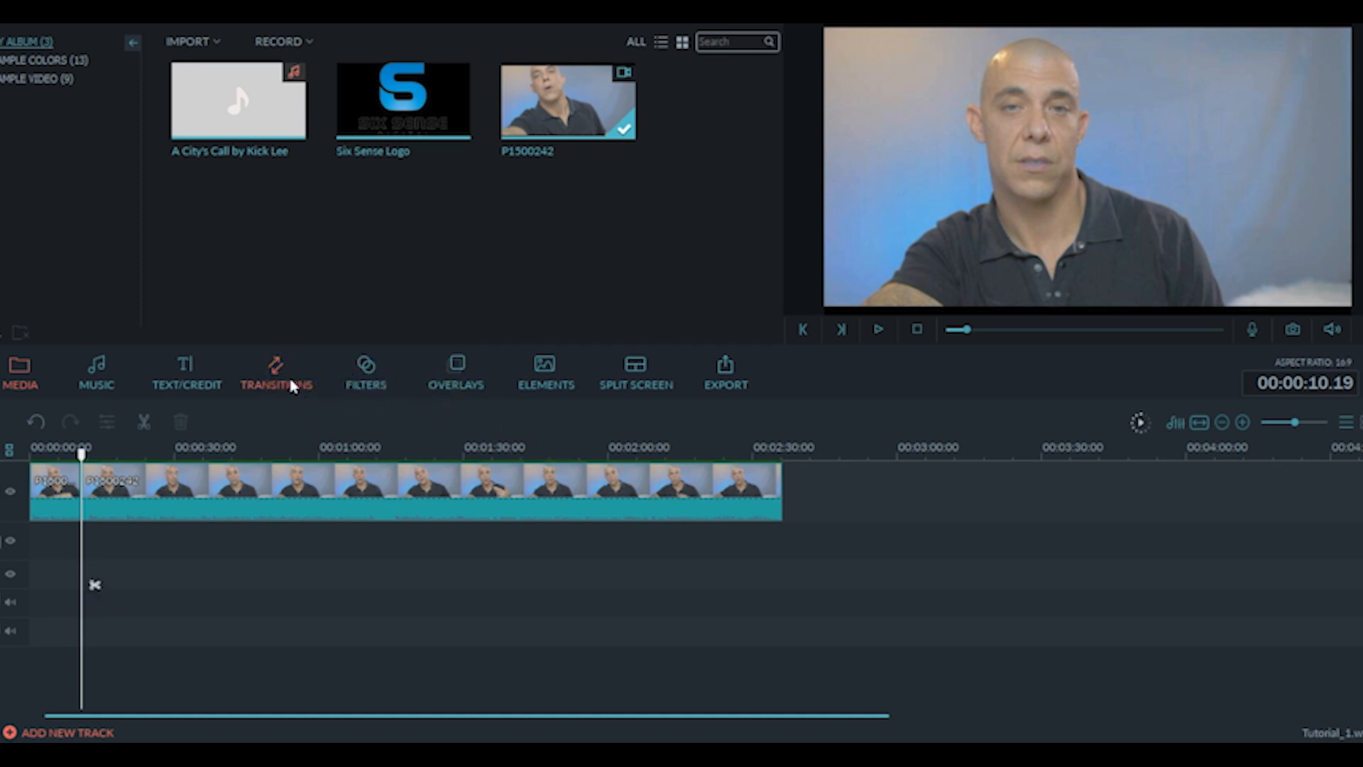
# Step: Browse the text and credit presets, examining titles, lower thirds, subtitles, end credits and the full collection
pyautogui.click(205, 385)
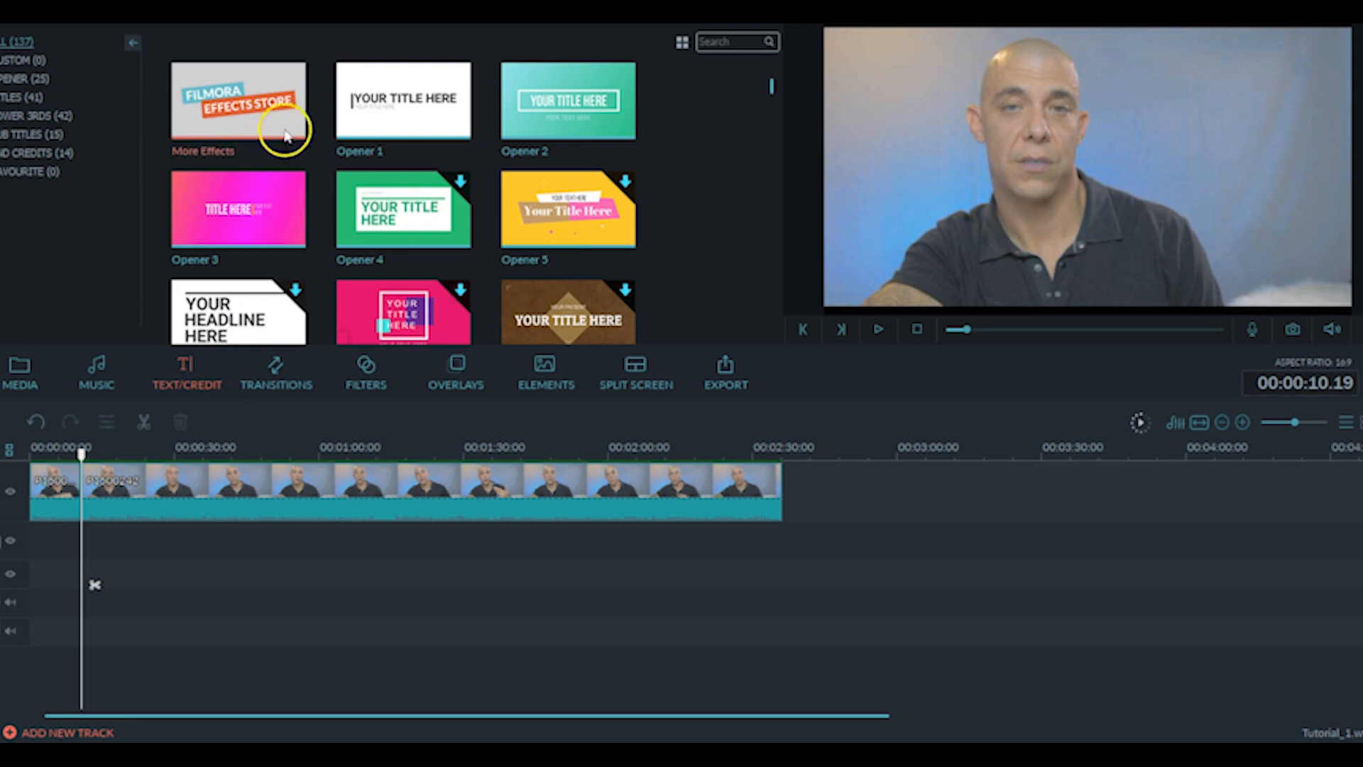
pyautogui.click(37, 97)
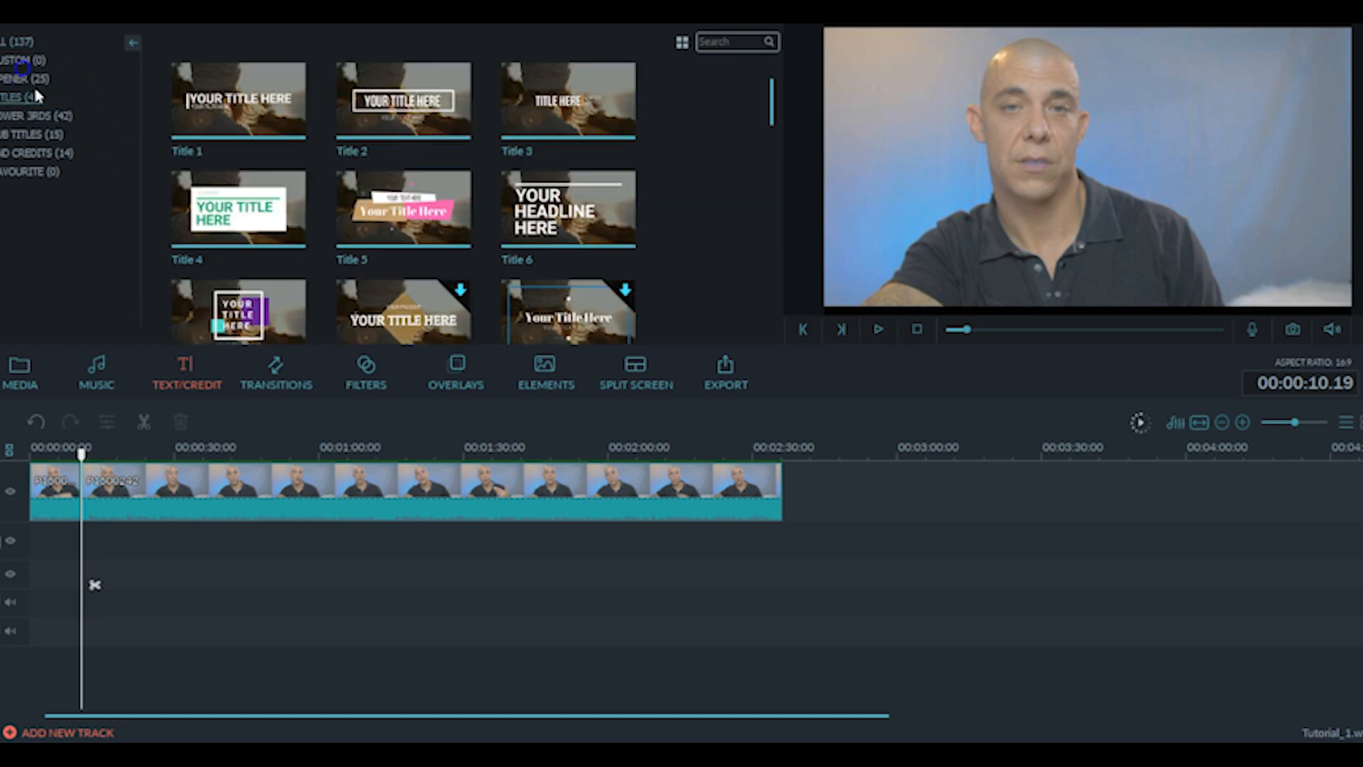
pyautogui.click(41, 116)
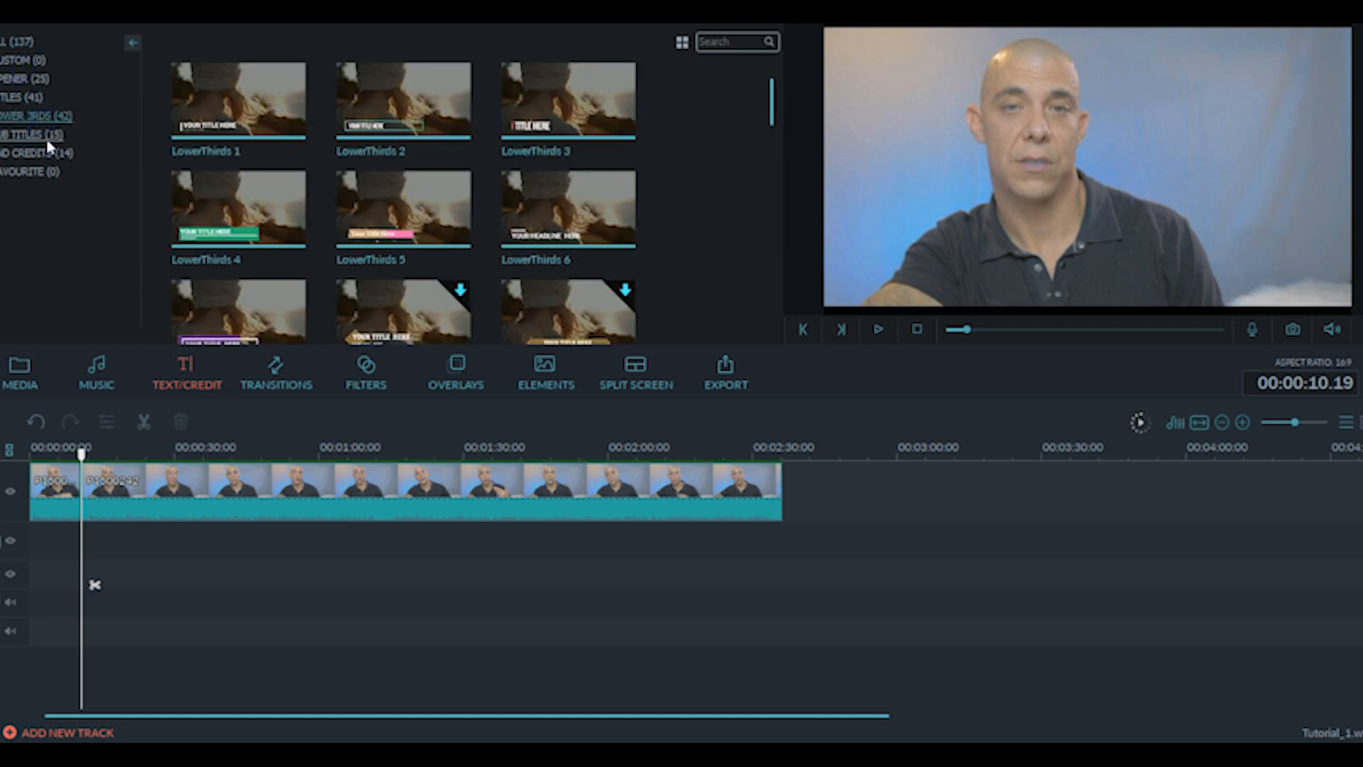
pyautogui.click(43, 135)
pyautogui.click(40, 153)
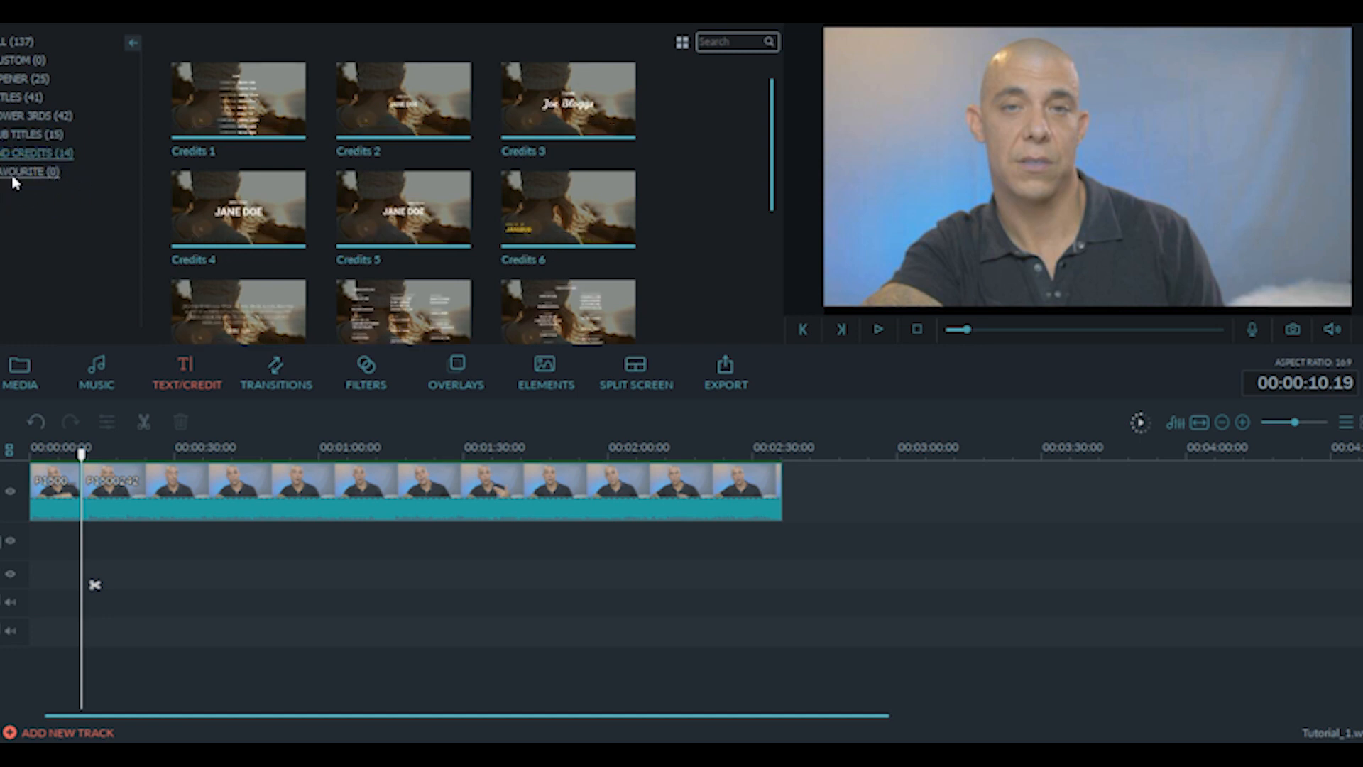
pyautogui.click(30, 43)
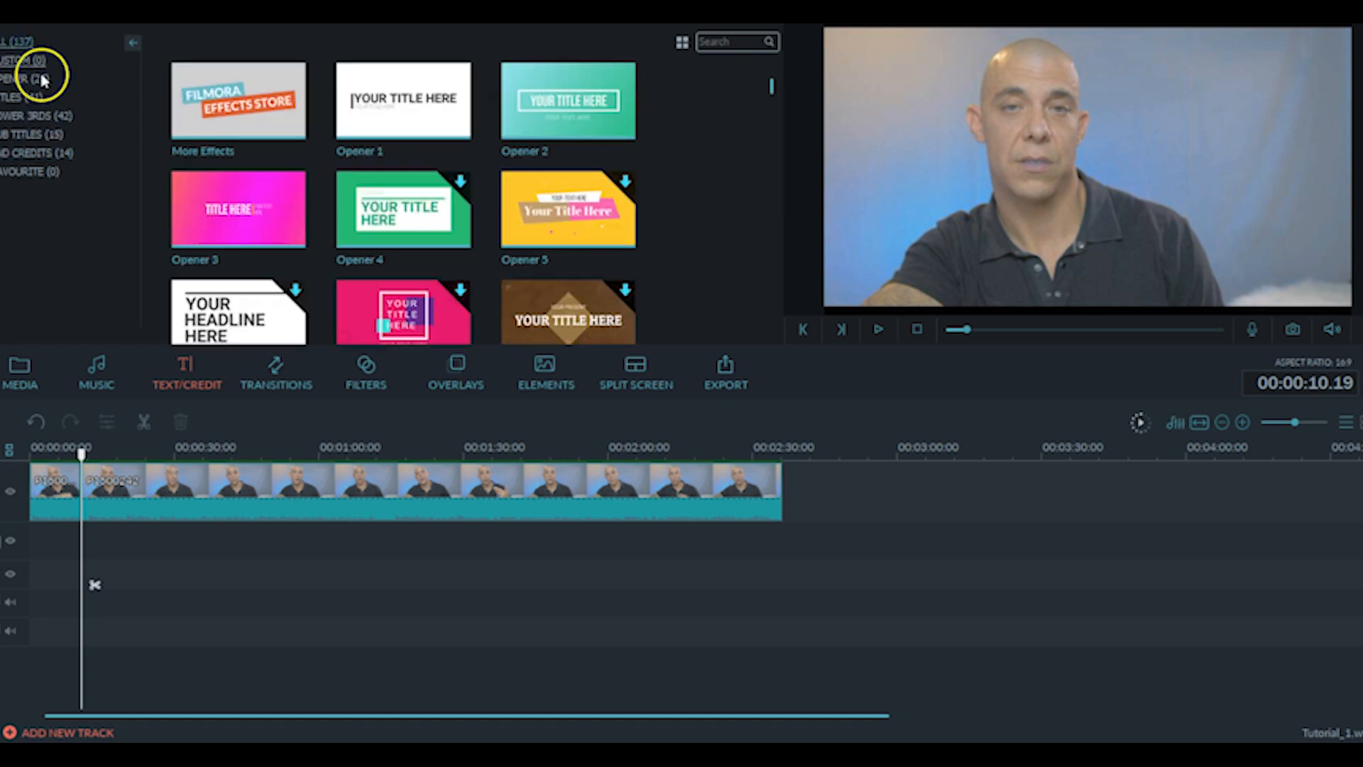
pyautogui.scroll(-10, 366, 191)
pyautogui.scroll(-5, 366, 190)
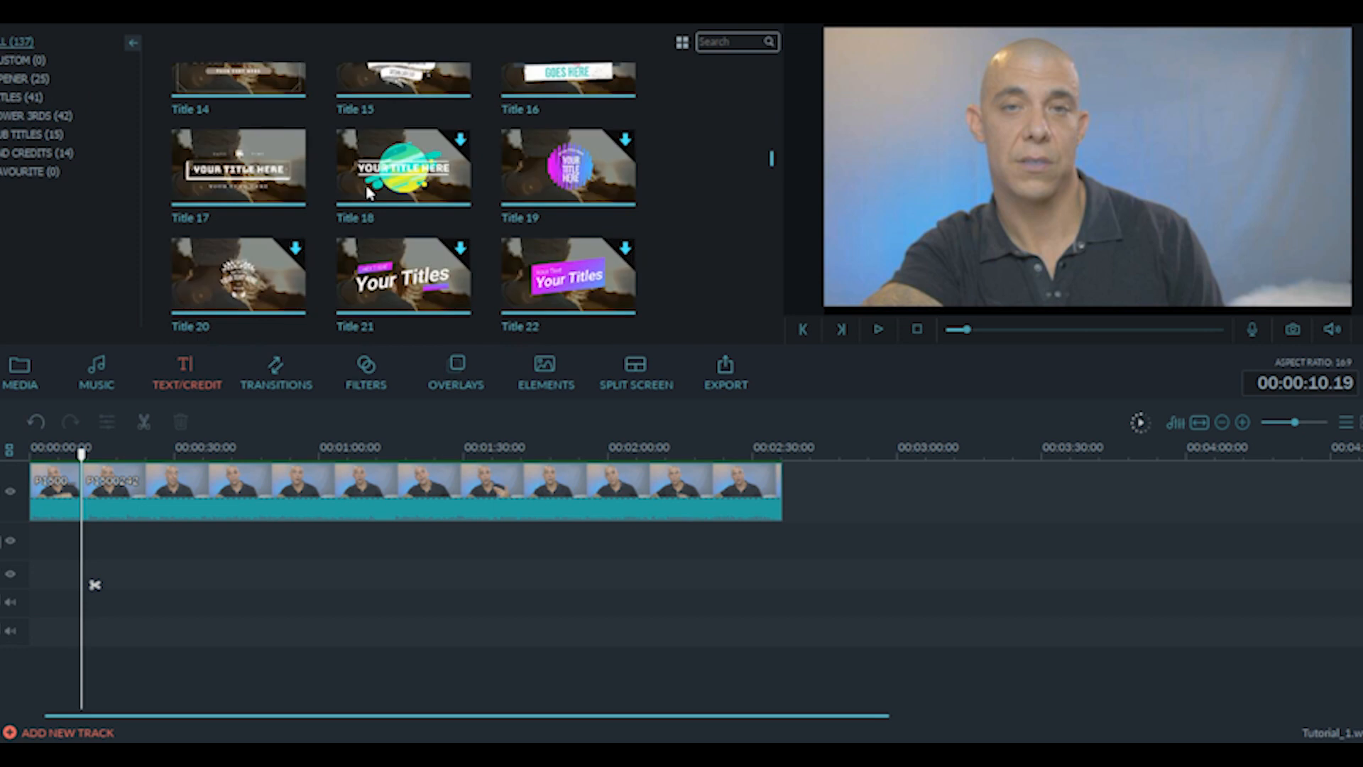
pyautogui.scroll(8, 367, 192)
pyautogui.scroll(5, 367, 191)
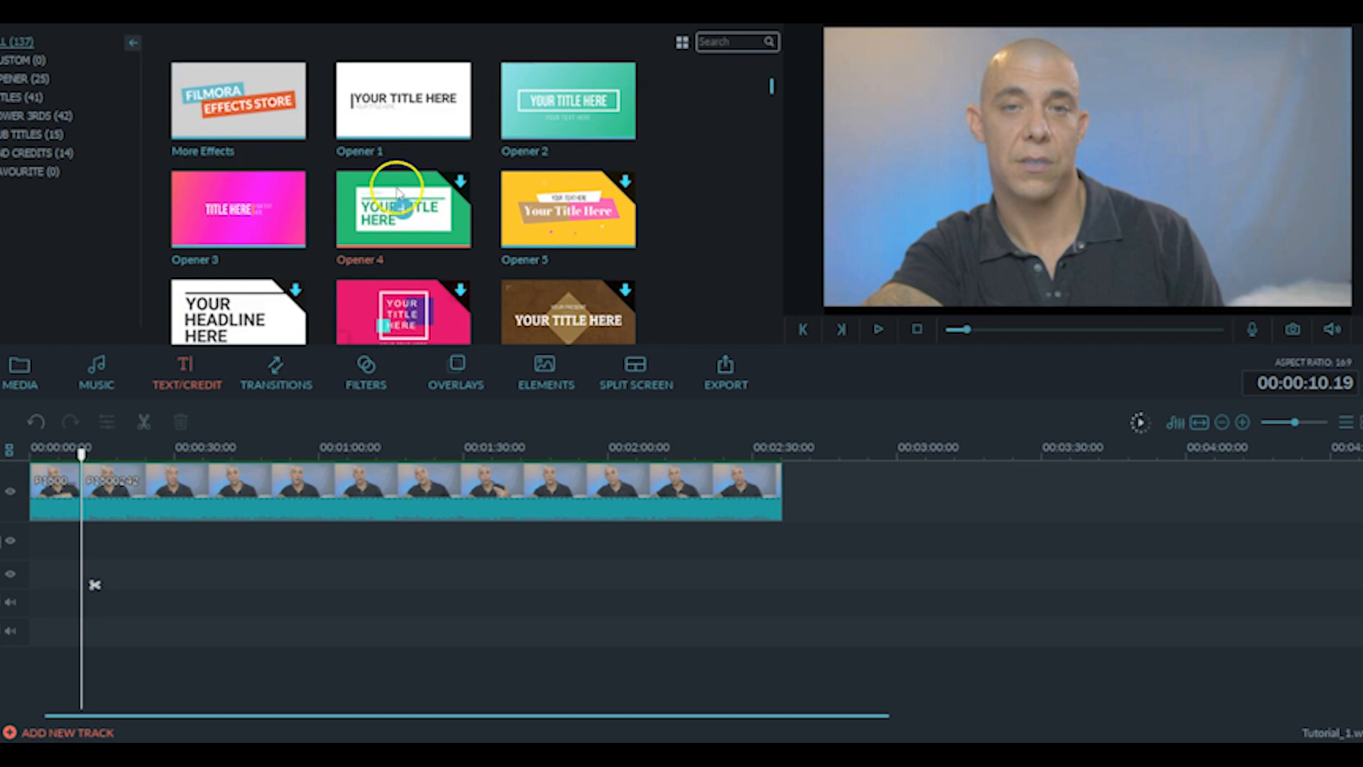
pyautogui.scroll(-3, 383, 202)
pyautogui.scroll(3, 395, 188)
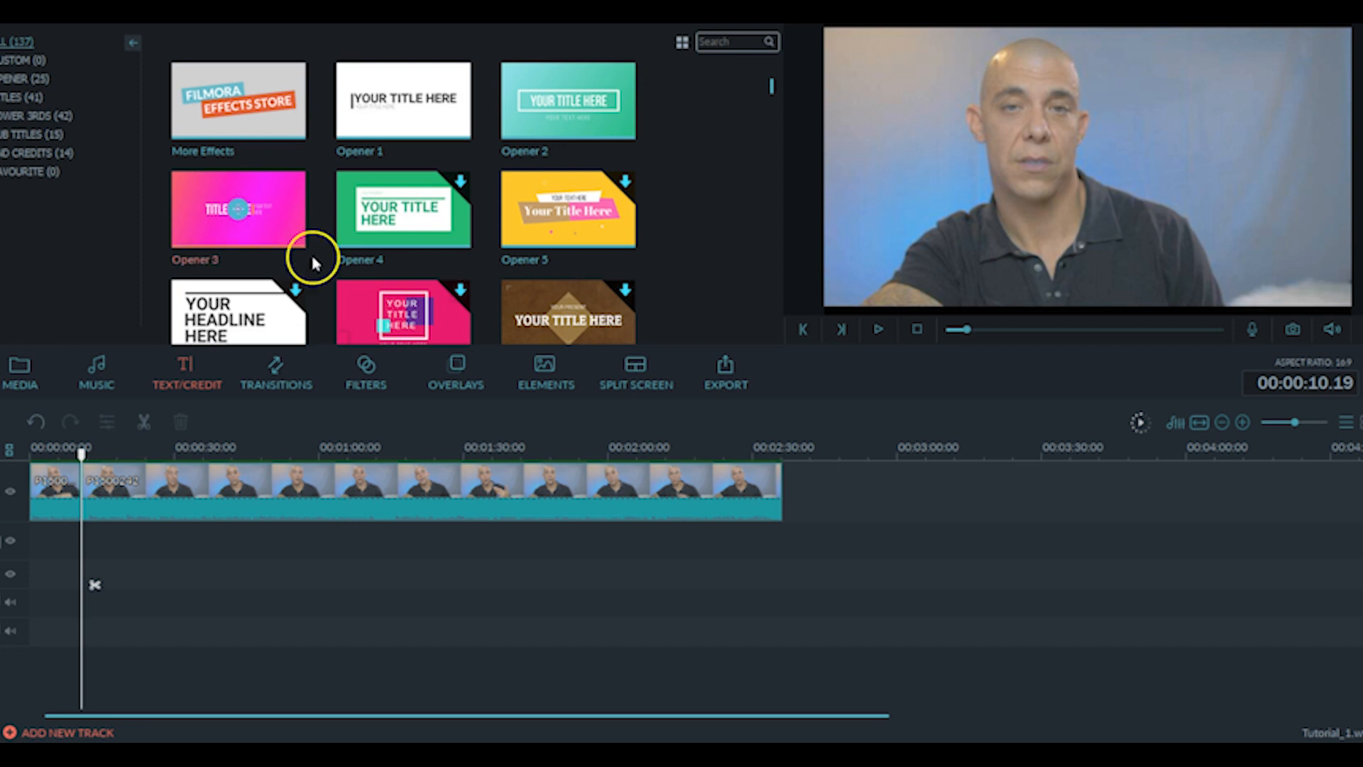
# Step: Insert the Opener 1 title at the 00:00:10.19 cut between the two P1500242 segments
pyautogui.doubleClick(393, 186)
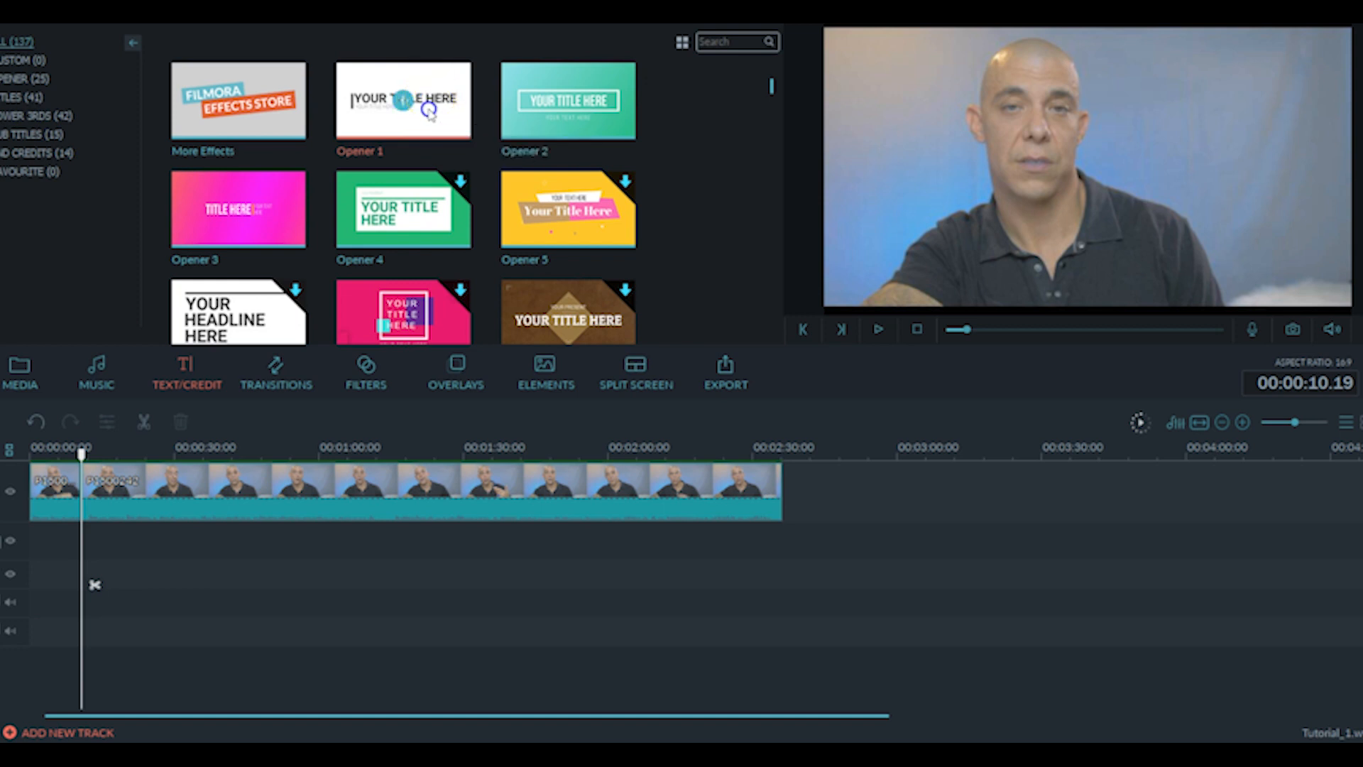
pyautogui.moveTo(429, 111); pyautogui.dragTo(305, 365)
pyautogui.moveTo(170, 515); pyautogui.dragTo(92, 556)
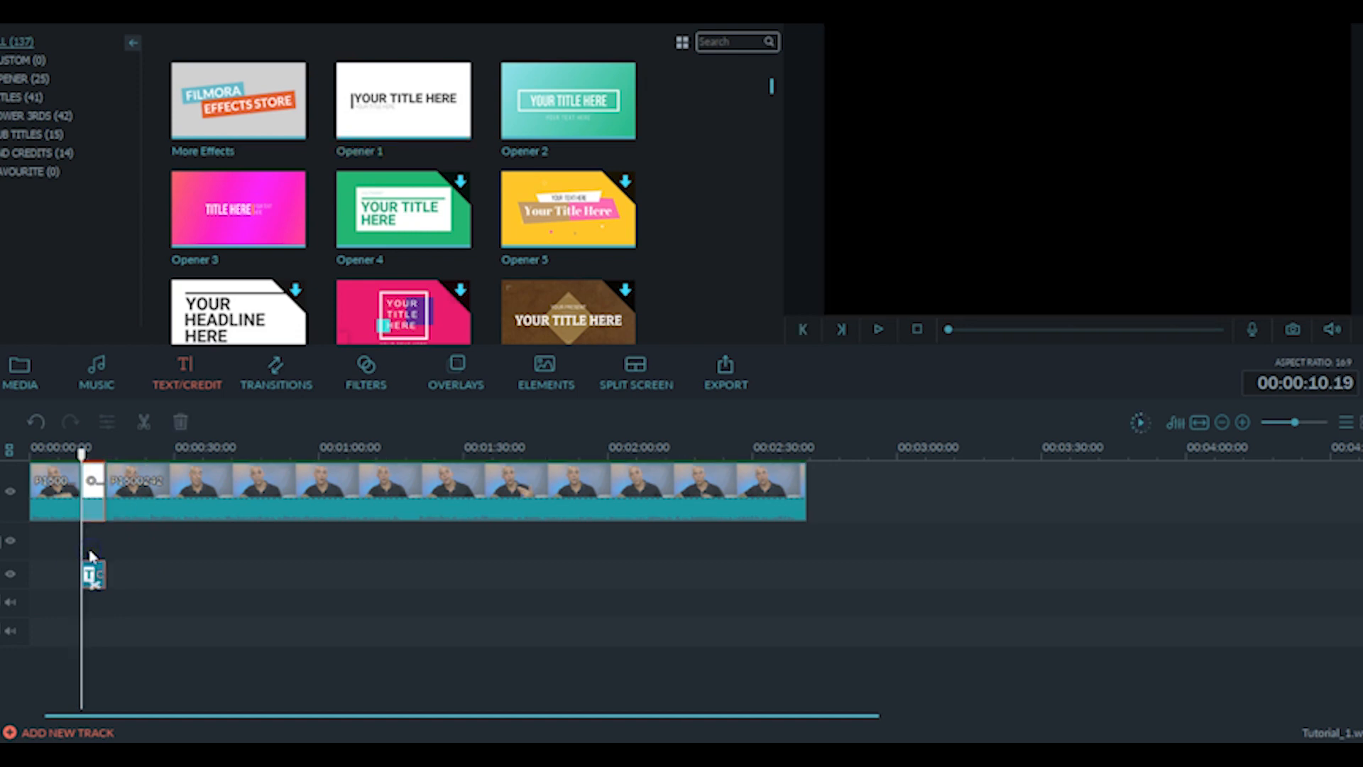
# Step: Play the transition from the first segment into the Opener 1 title and stop at 00:00:13.11 to check the full title
pyautogui.click(85, 457)
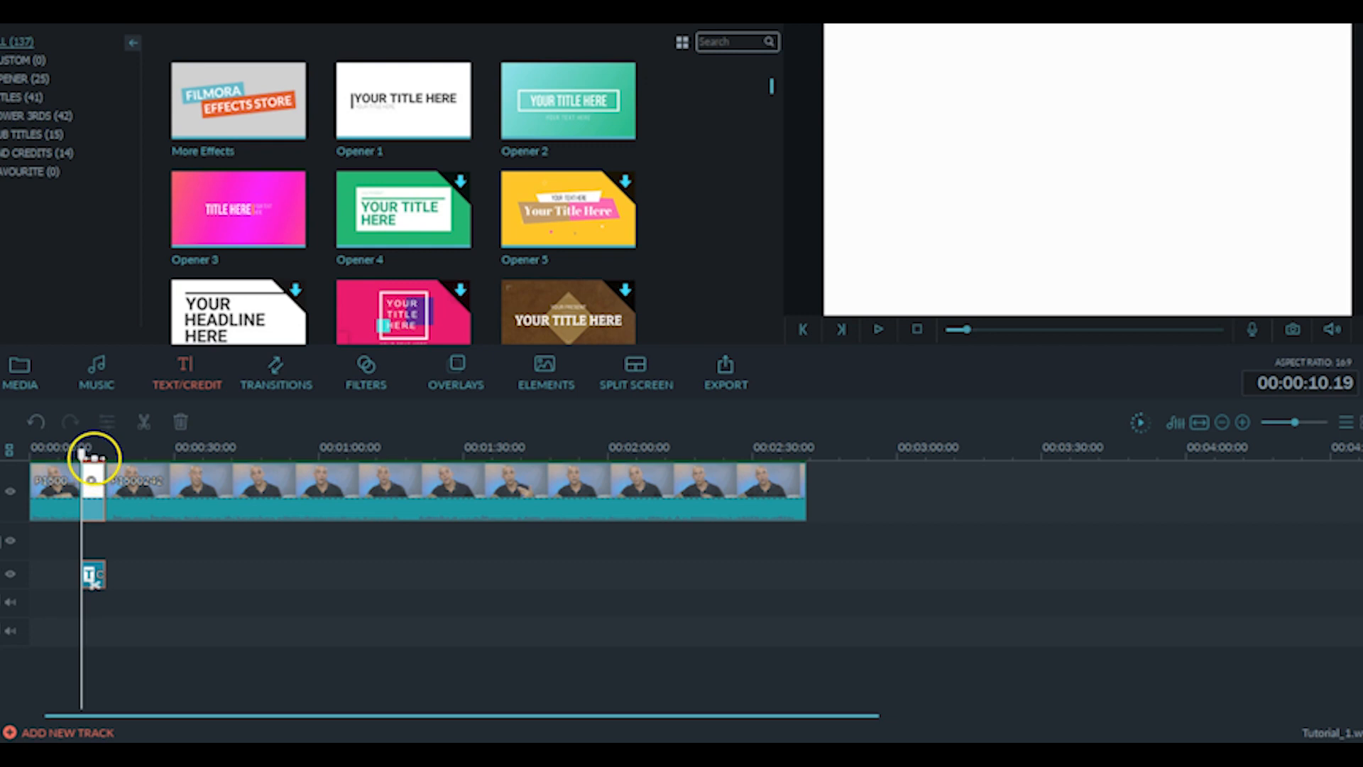
pyautogui.moveTo(83, 456)
pyautogui.mouseDown()
pyautogui.moveTo(95, 465)
pyautogui.moveTo(74, 458)
pyautogui.mouseUp()
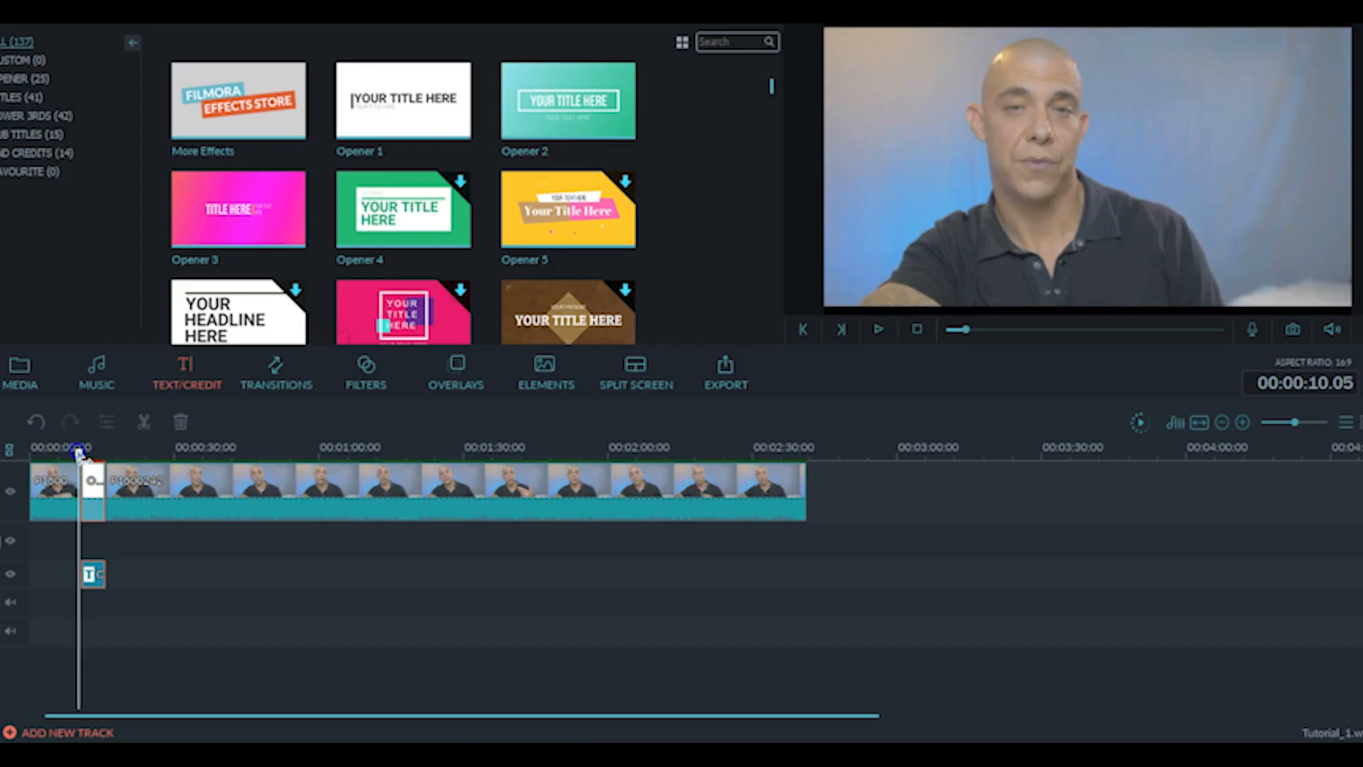
pyautogui.moveTo(78, 453)
pyautogui.mouseDown()
pyautogui.moveTo(89, 452)
pyautogui.moveTo(75, 452)
pyautogui.mouseUp()
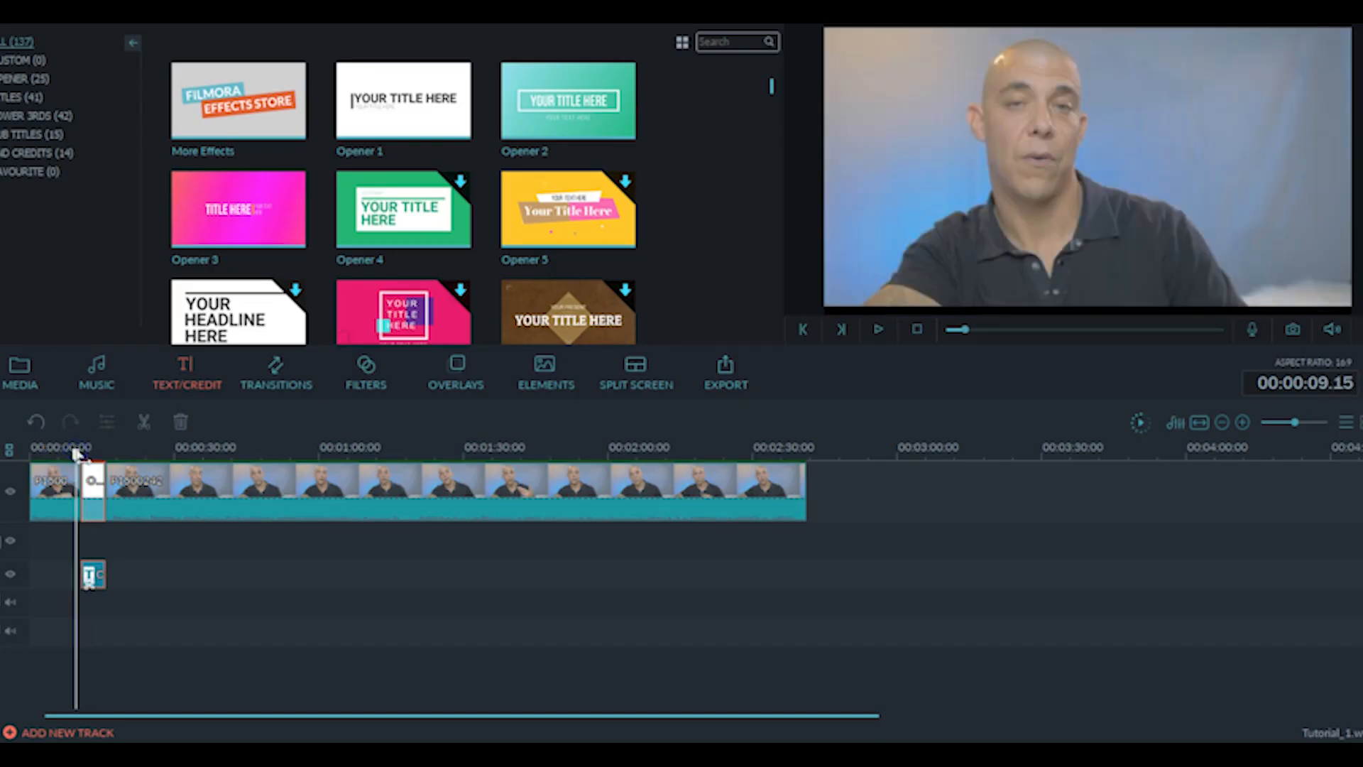
pyautogui.press('space')
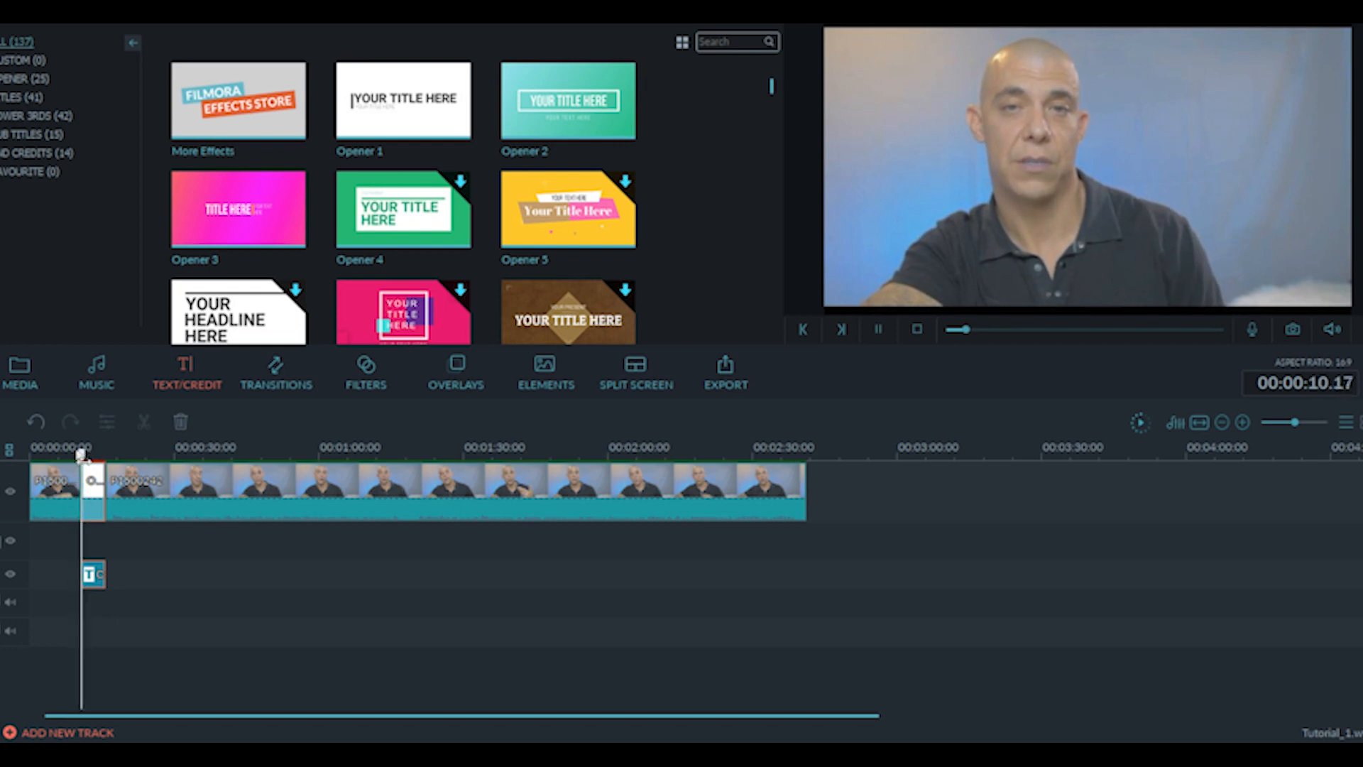
pyautogui.press('space')
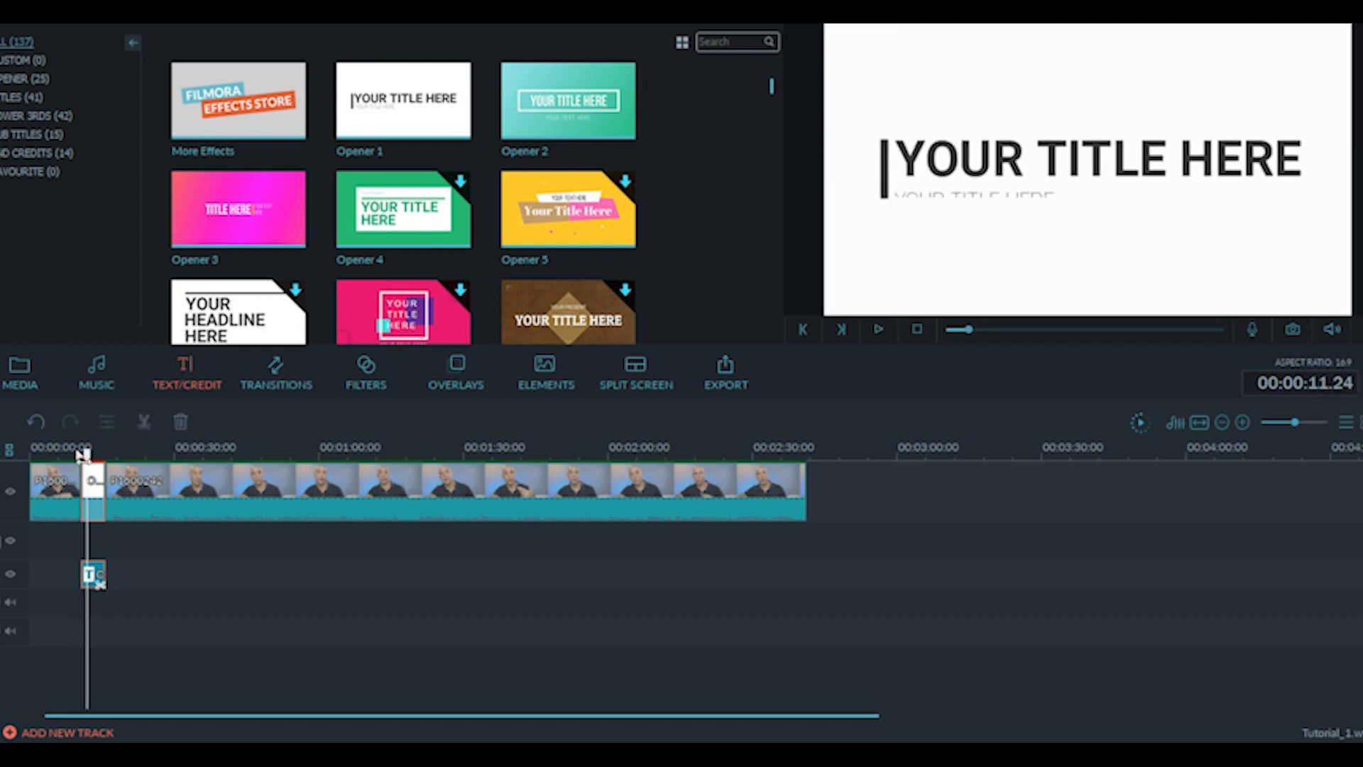
pyautogui.press('space')
pyautogui.moveTo(87, 454); pyautogui.dragTo(93, 457)
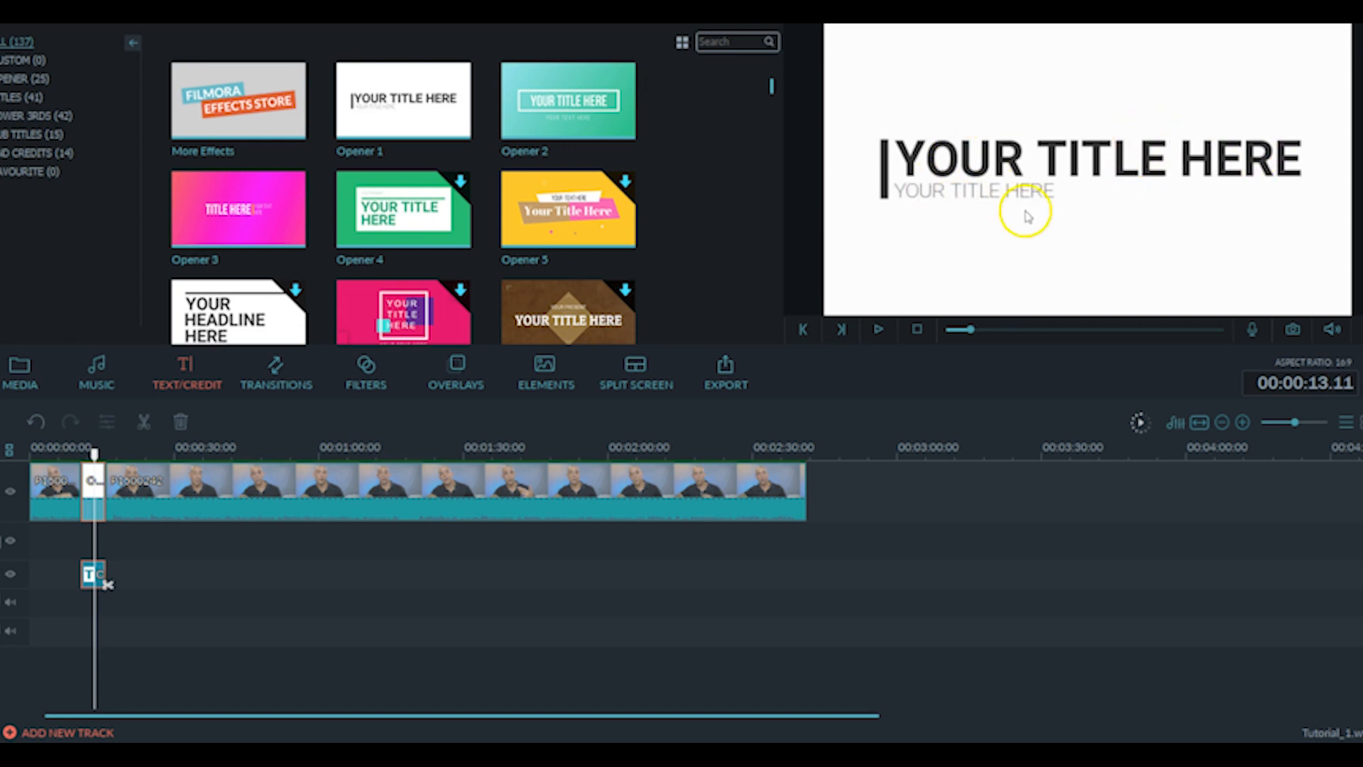
pyautogui.doubleClick(95, 507)
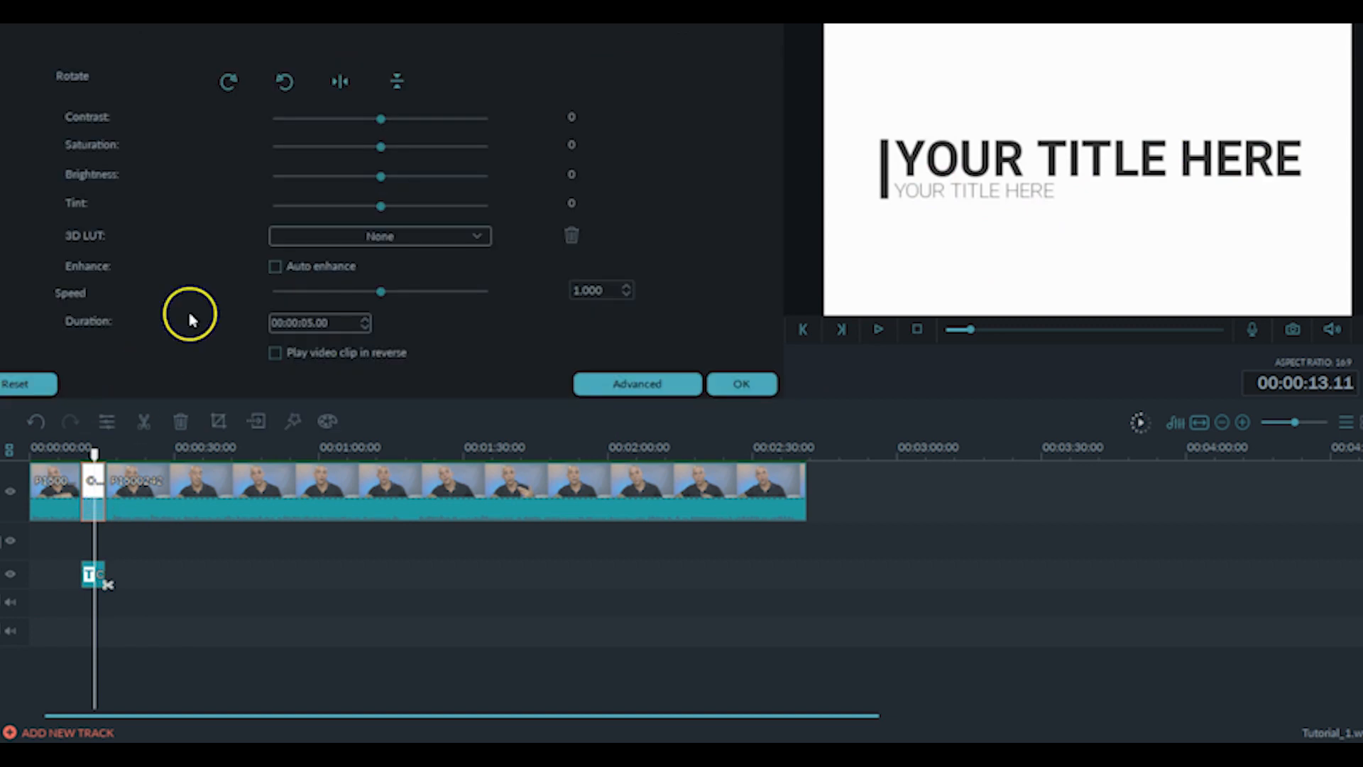
pyautogui.click(617, 384)
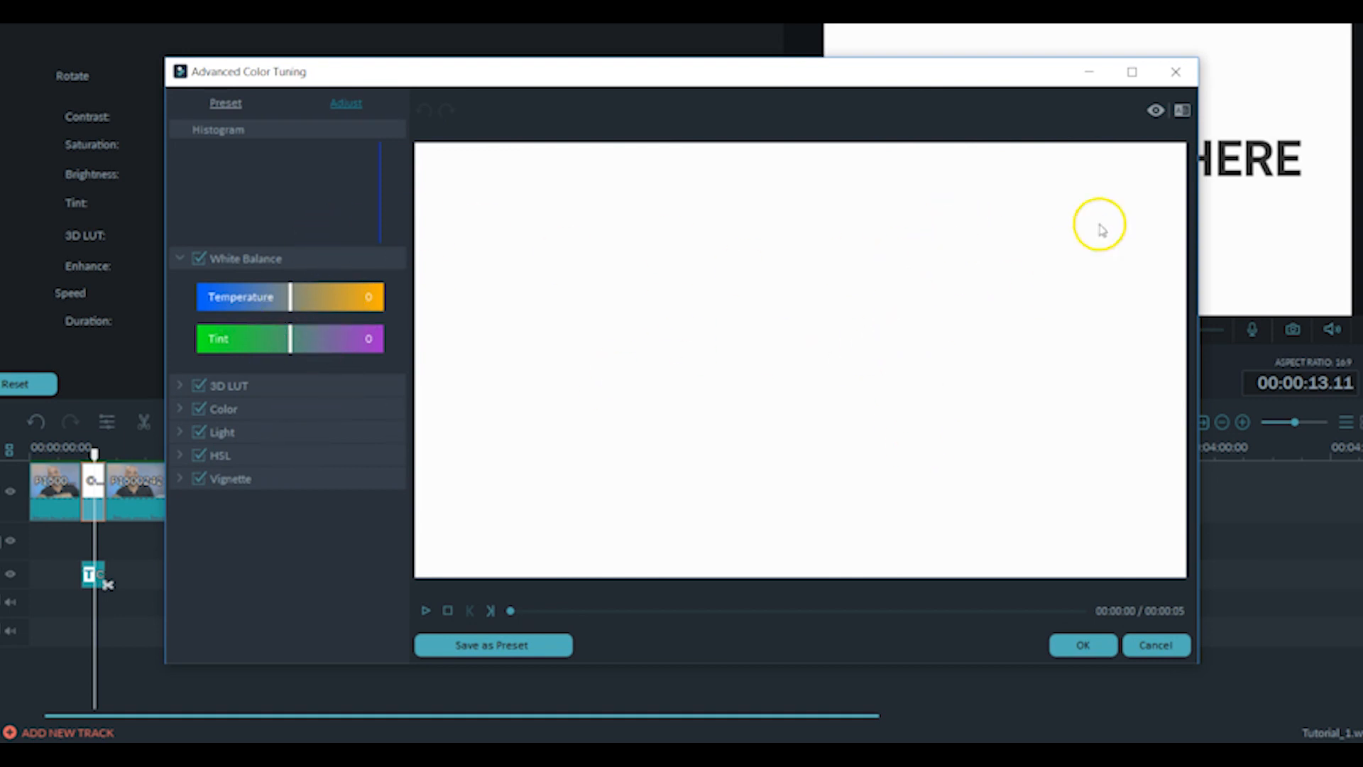
pyautogui.click(1175, 71)
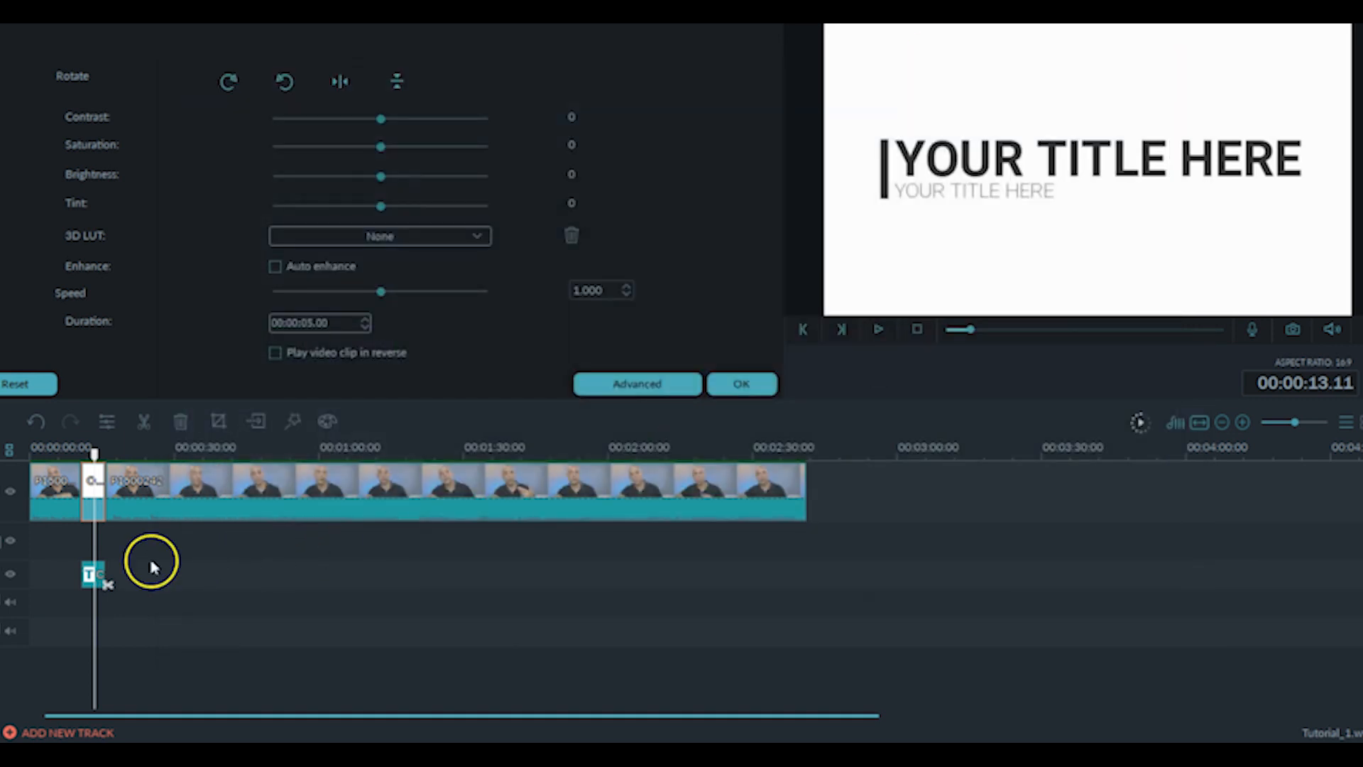
# Step: Open the opener title's headline for text editing and look through the available text style presets
pyautogui.doubleClick(95, 574)
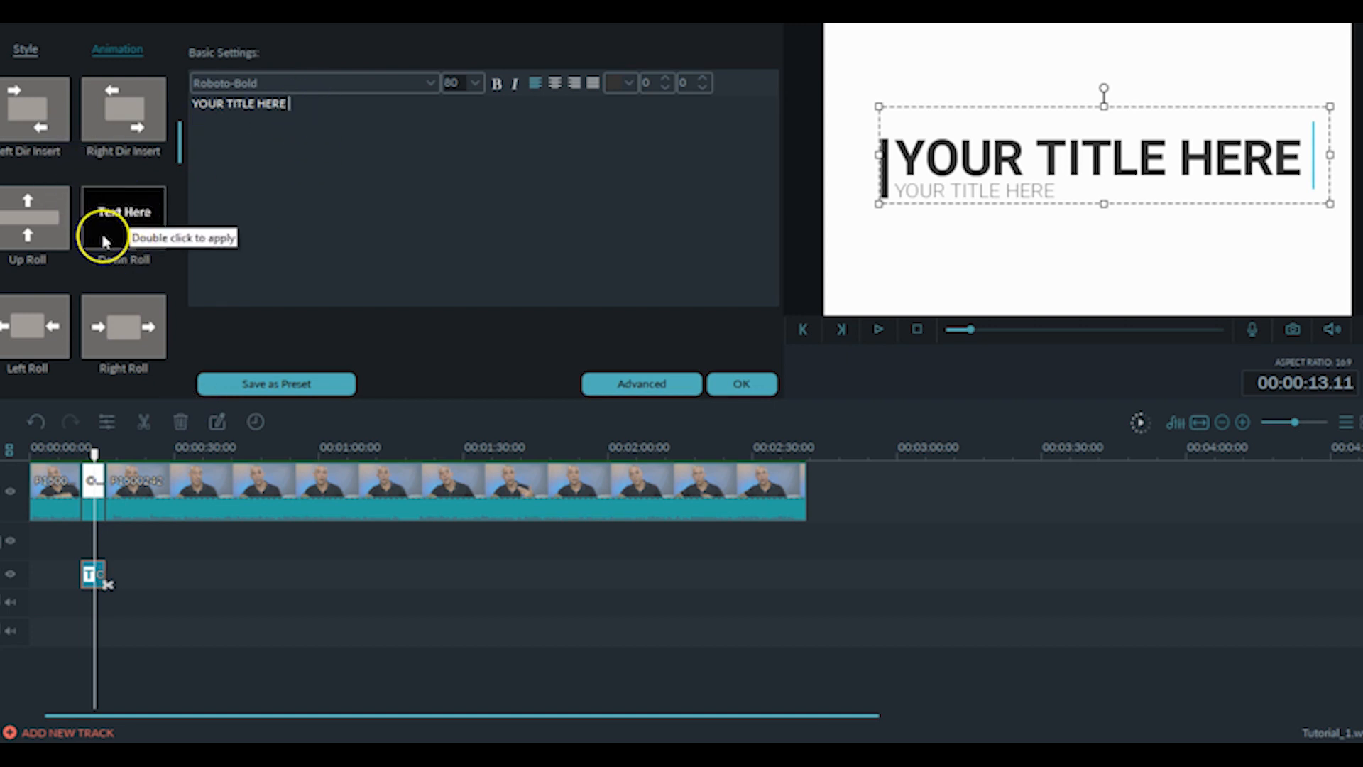
pyautogui.click(28, 52)
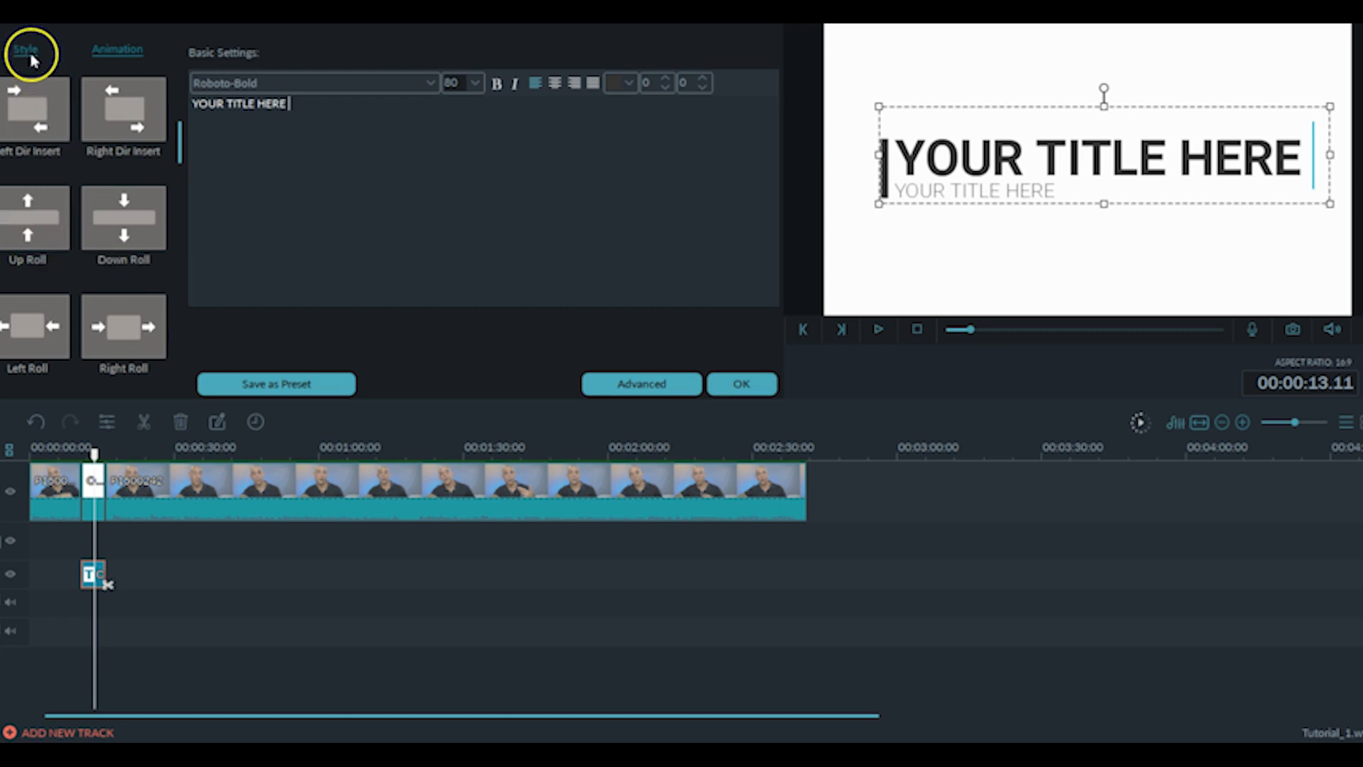
pyautogui.click(110, 137)
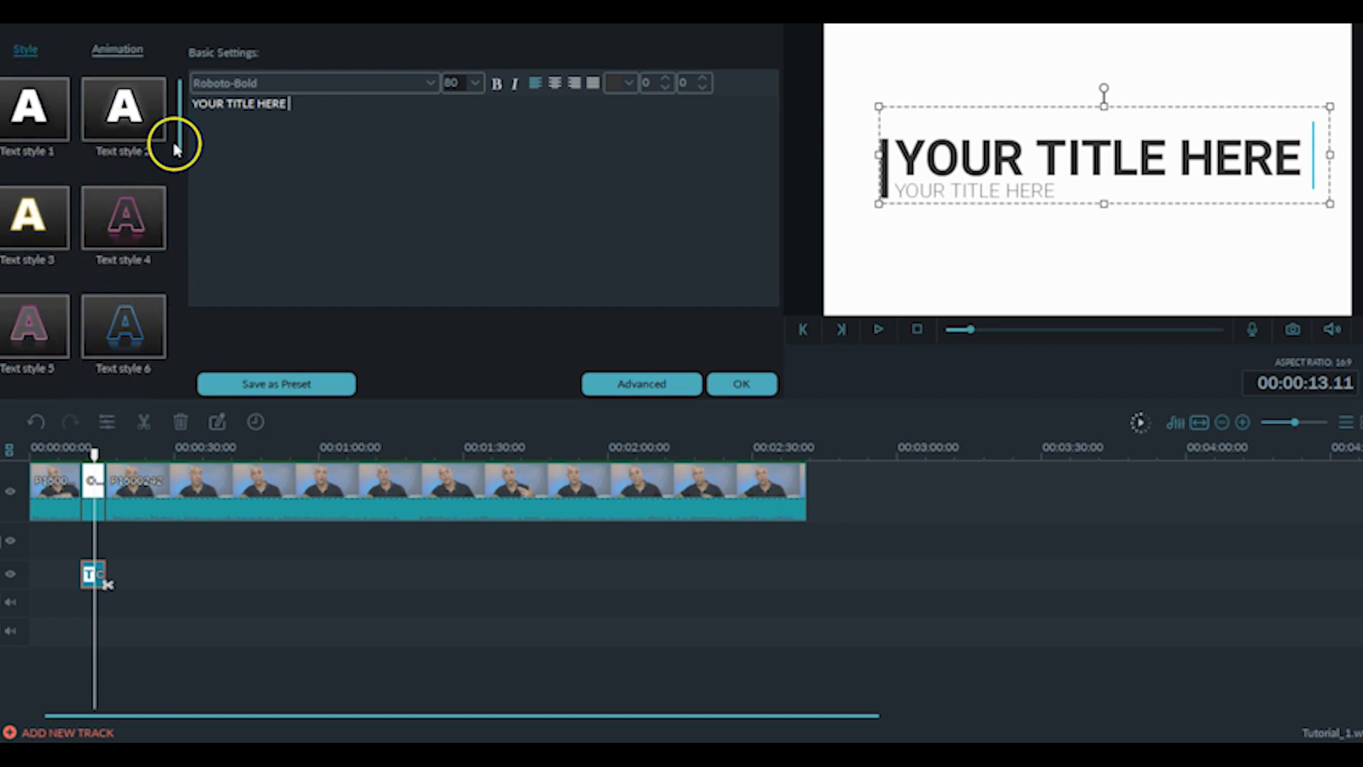
pyautogui.moveTo(181, 150); pyautogui.dragTo(196, 340)
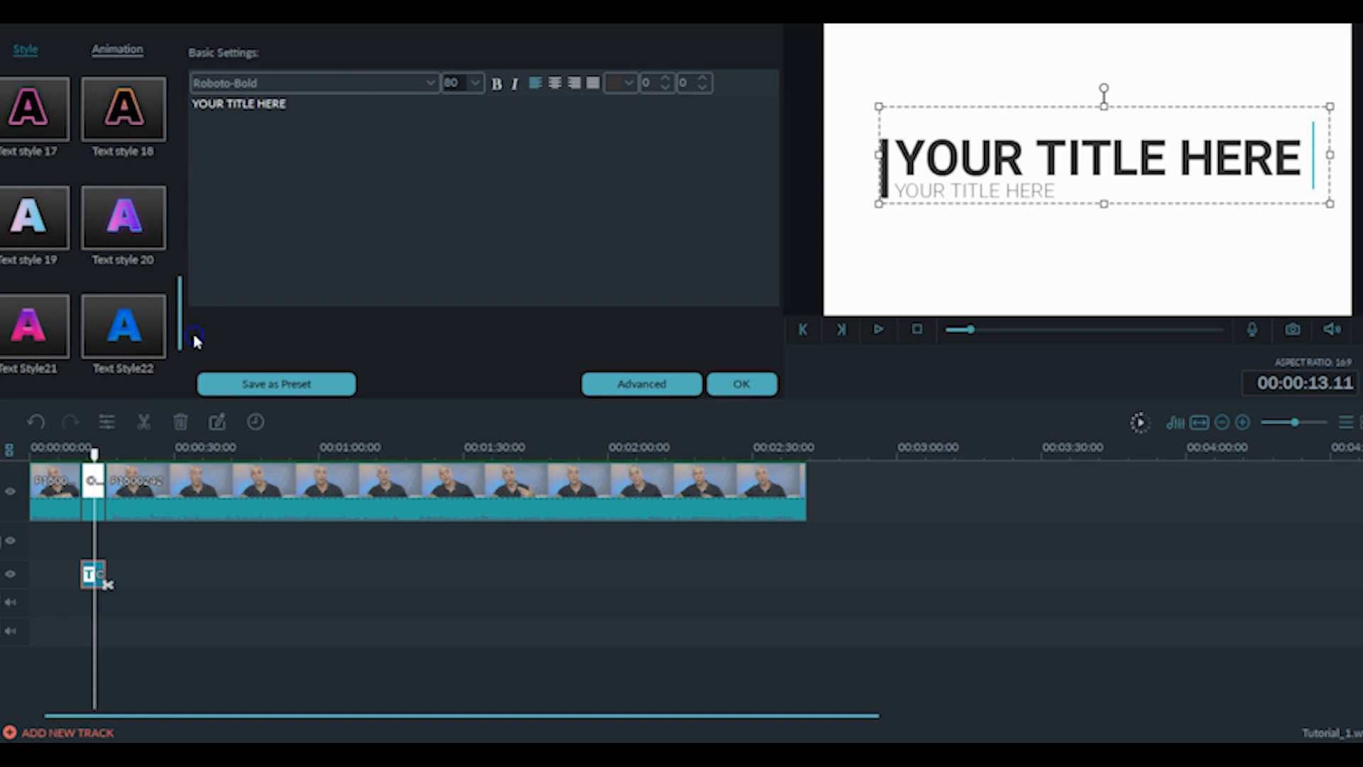
pyautogui.moveTo(179, 353); pyautogui.dragTo(183, 157)
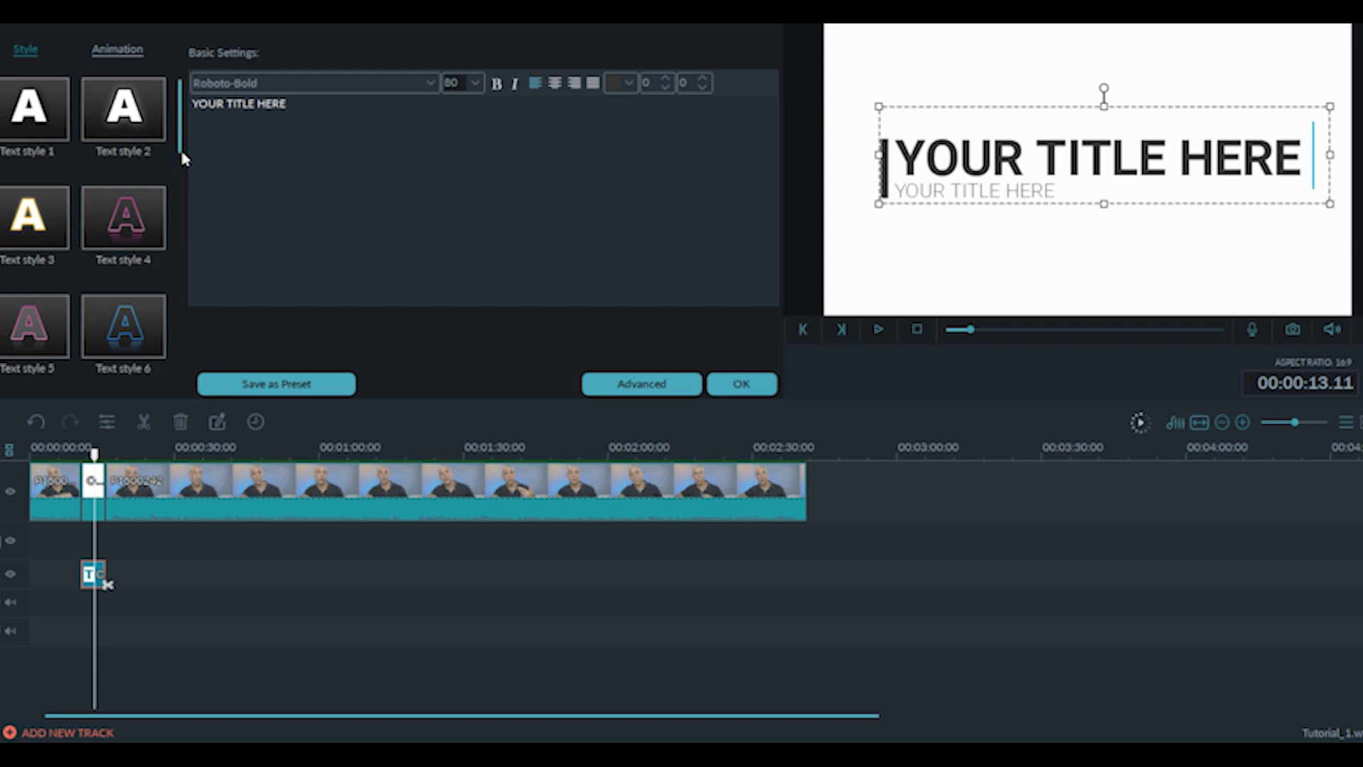
# Step: Replace the opener's placeholder headline with WONDERSHARE FILMORA
pyautogui.click(315, 103)
pyautogui.press('BackSpace')
pyautogui.press('BackSpace')
pyautogui.press('BackSpace')
pyautogui.press('BackSpace')
pyautogui.press('BackSpace')
pyautogui.press('BackSpace')
pyautogui.press('BackSpace')
pyautogui.press('BackSpace')
pyautogui.press('BackSpace')
pyautogui.press('BackSpace')
pyautogui.press('BackSpace')
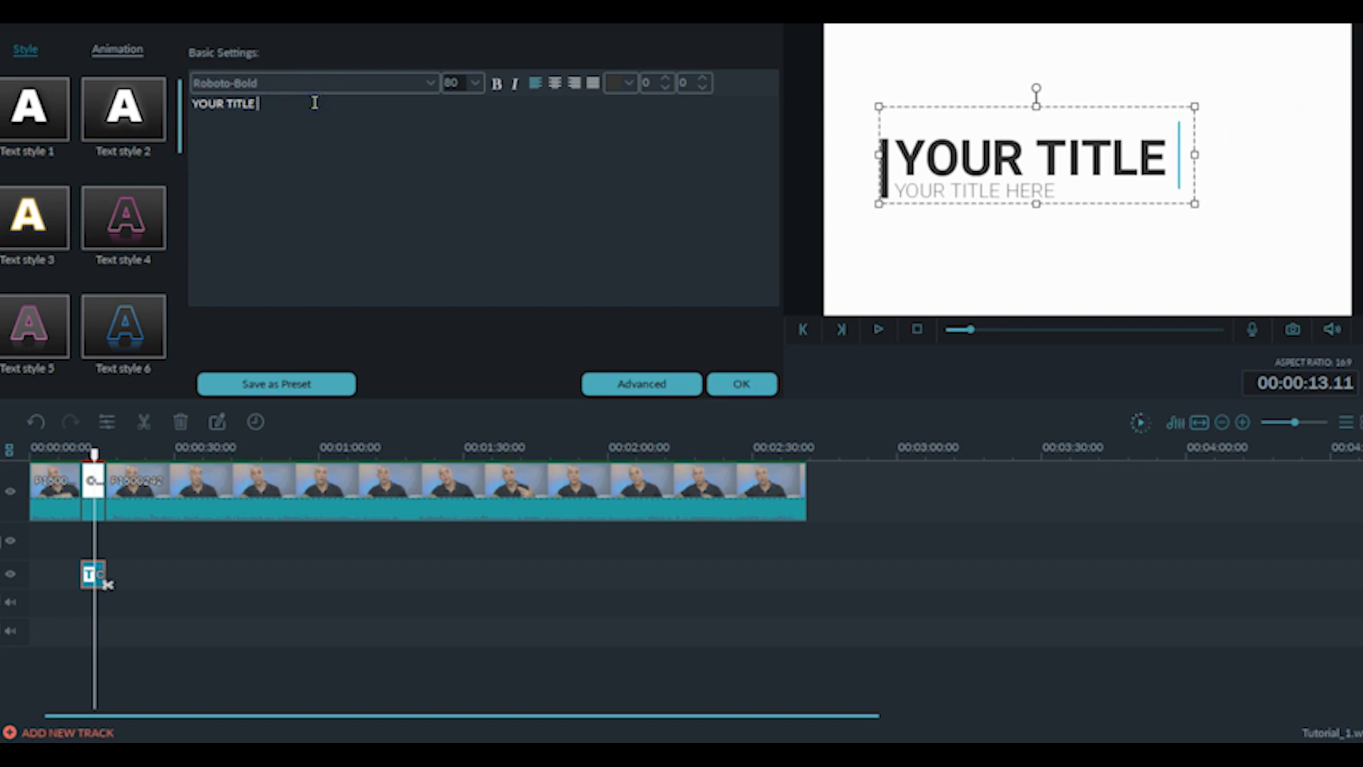
pyautogui.press('BackSpace')
pyautogui.press('BackSpace')
pyautogui.press('BackSpace')
pyautogui.press('BackSpace')
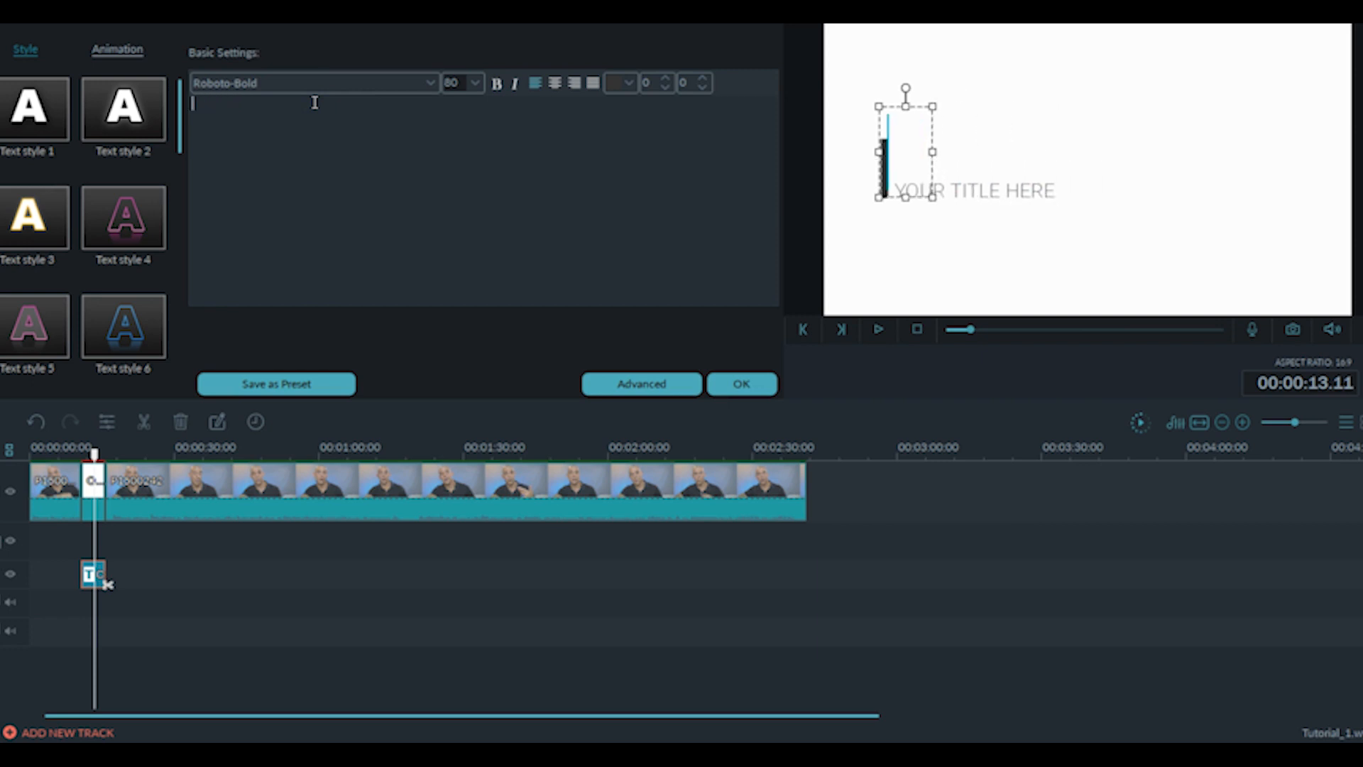
pyautogui.write('W')
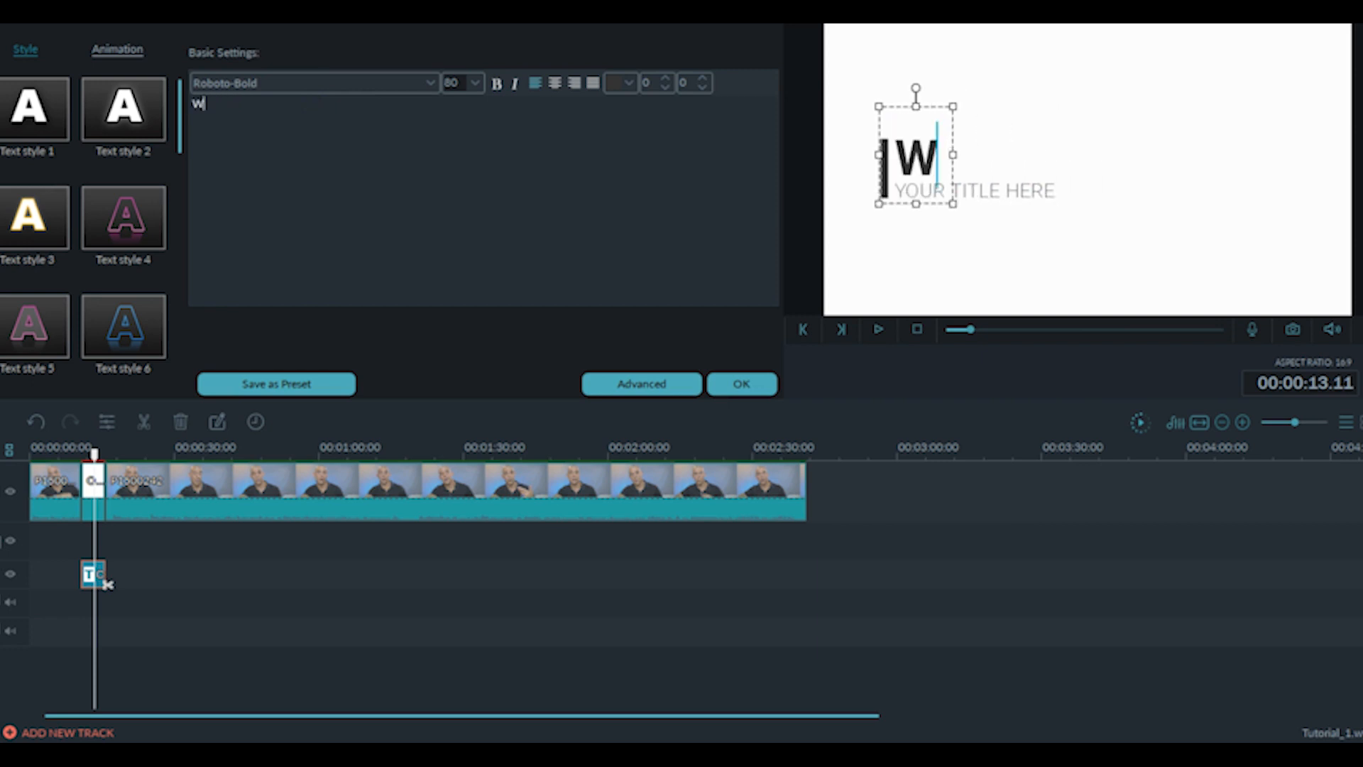
pyautogui.write('ONDERSHA')
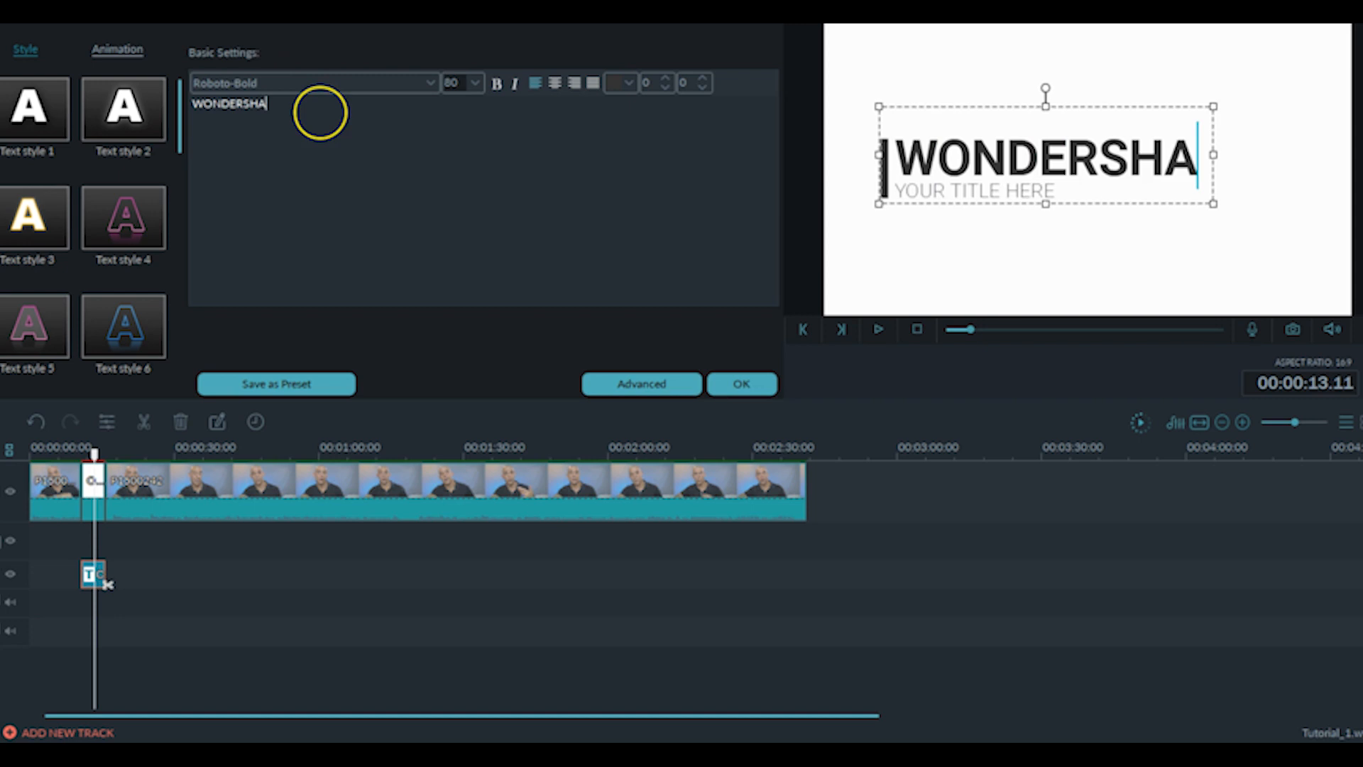
pyautogui.write('RE FILMO')
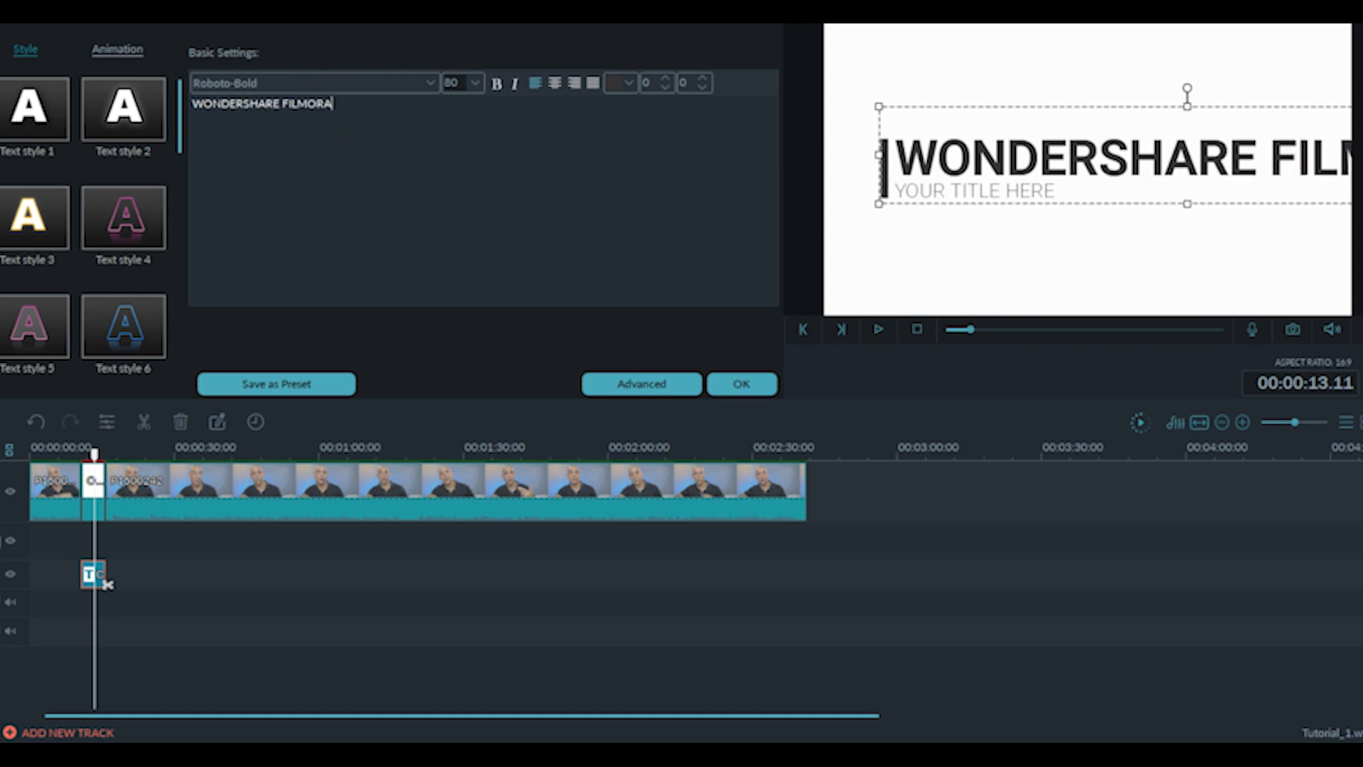
pyautogui.write('RA')
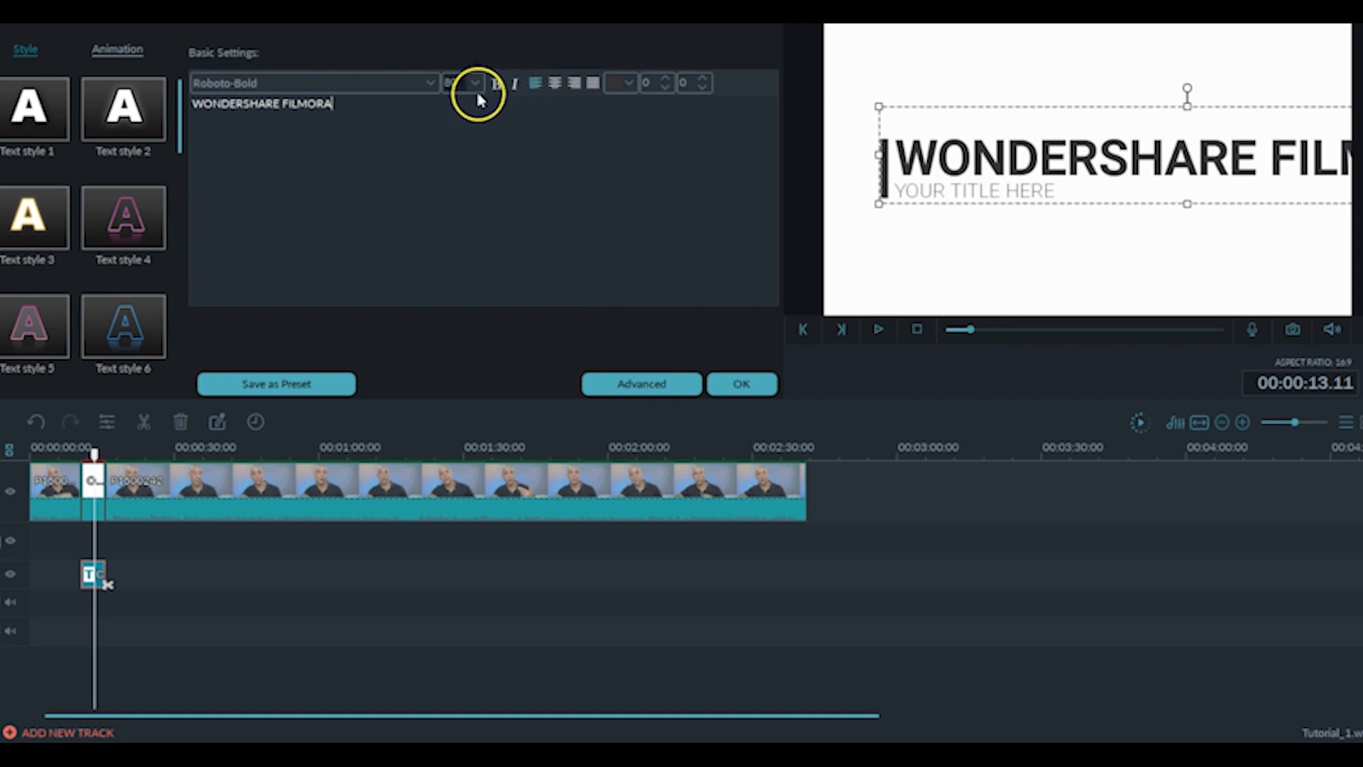
# Step: Set the headline's font size to 62 and fit it within the frame, beside the vertical bar and above the subtitle
pyautogui.moveTo(369, 108); pyautogui.dragTo(189, 106)
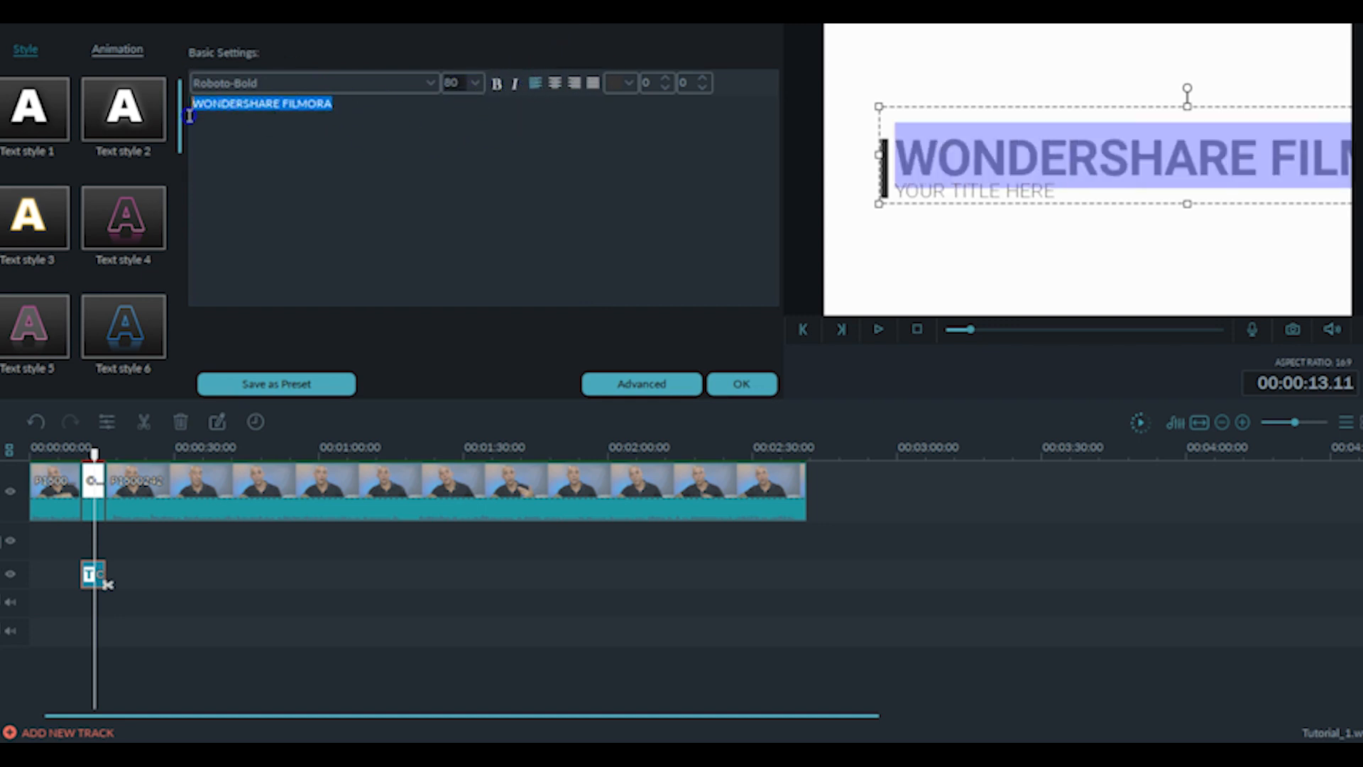
pyautogui.click(474, 83)
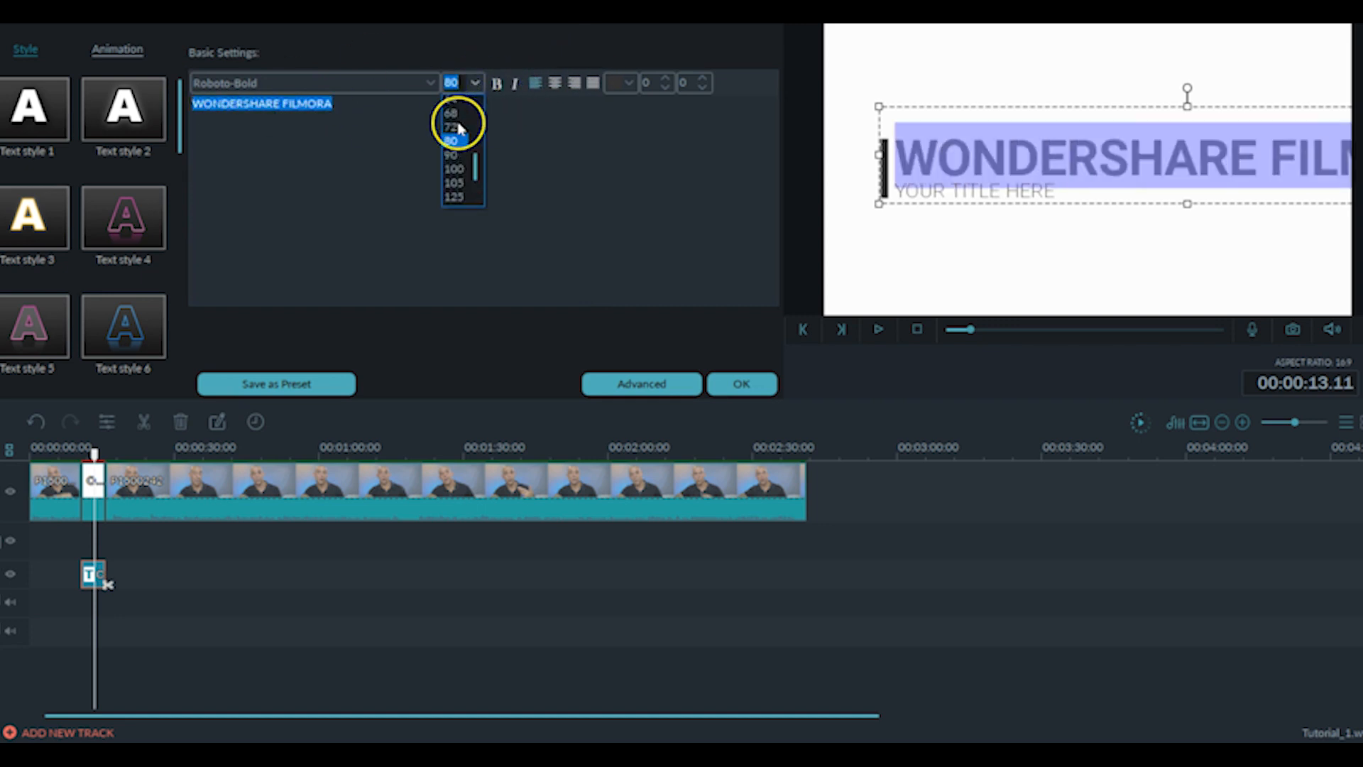
pyautogui.click(456, 157)
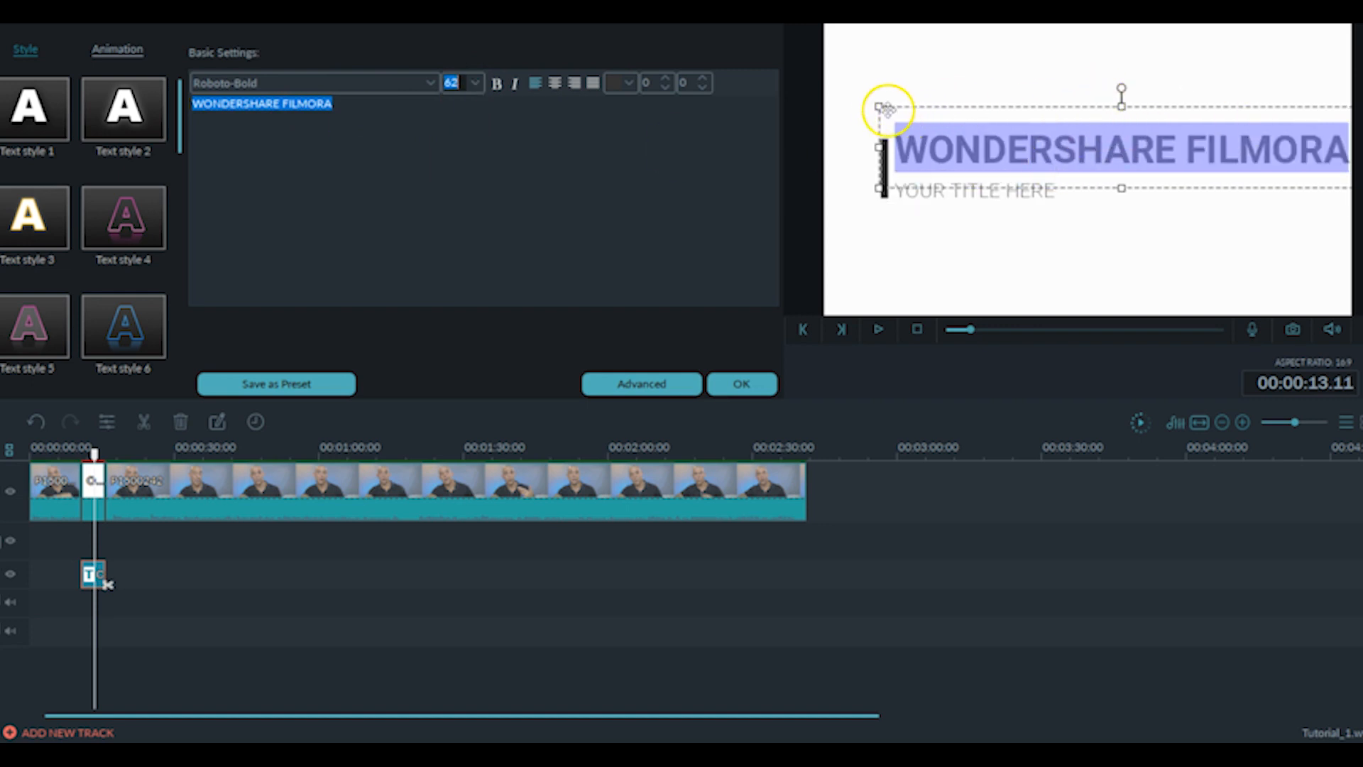
pyautogui.moveTo(879, 106); pyautogui.dragTo(927, 130)
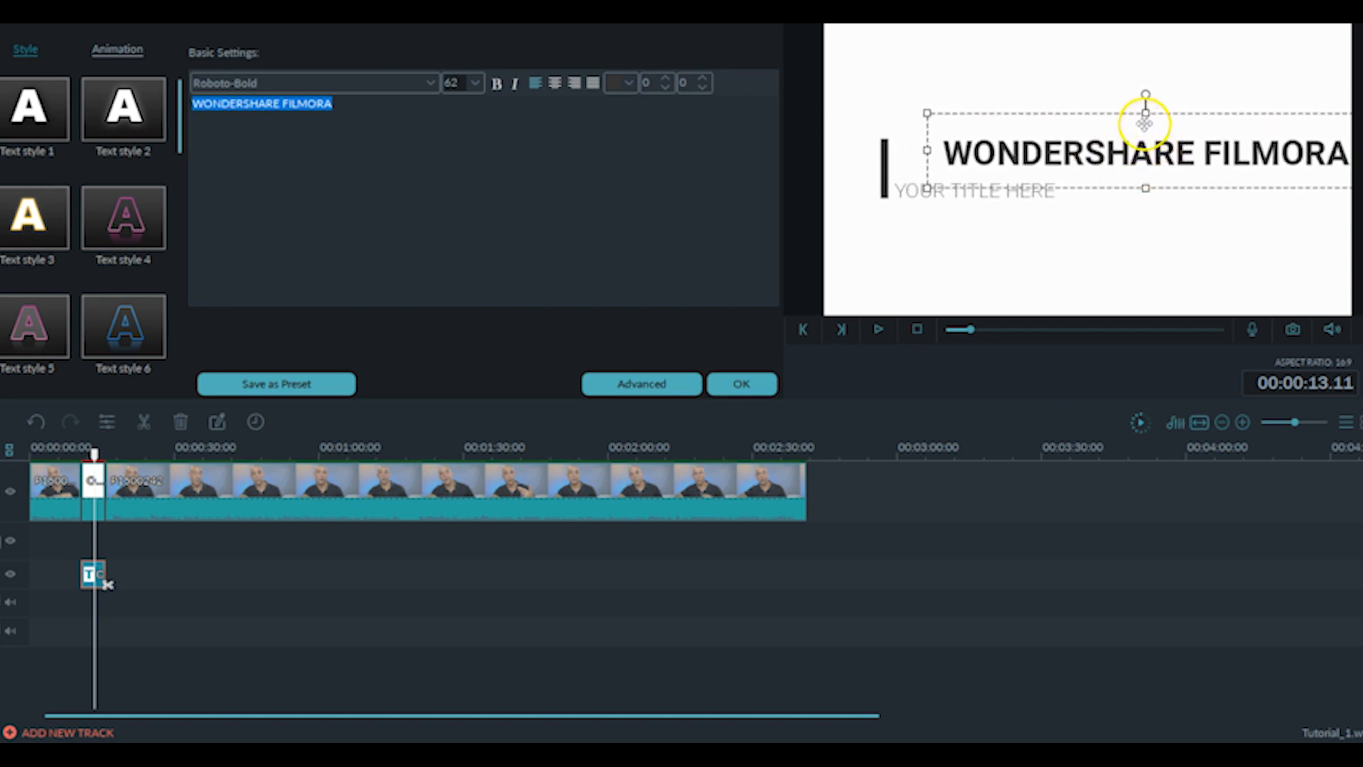
pyautogui.moveTo(1137, 118); pyautogui.dragTo(1041, 120)
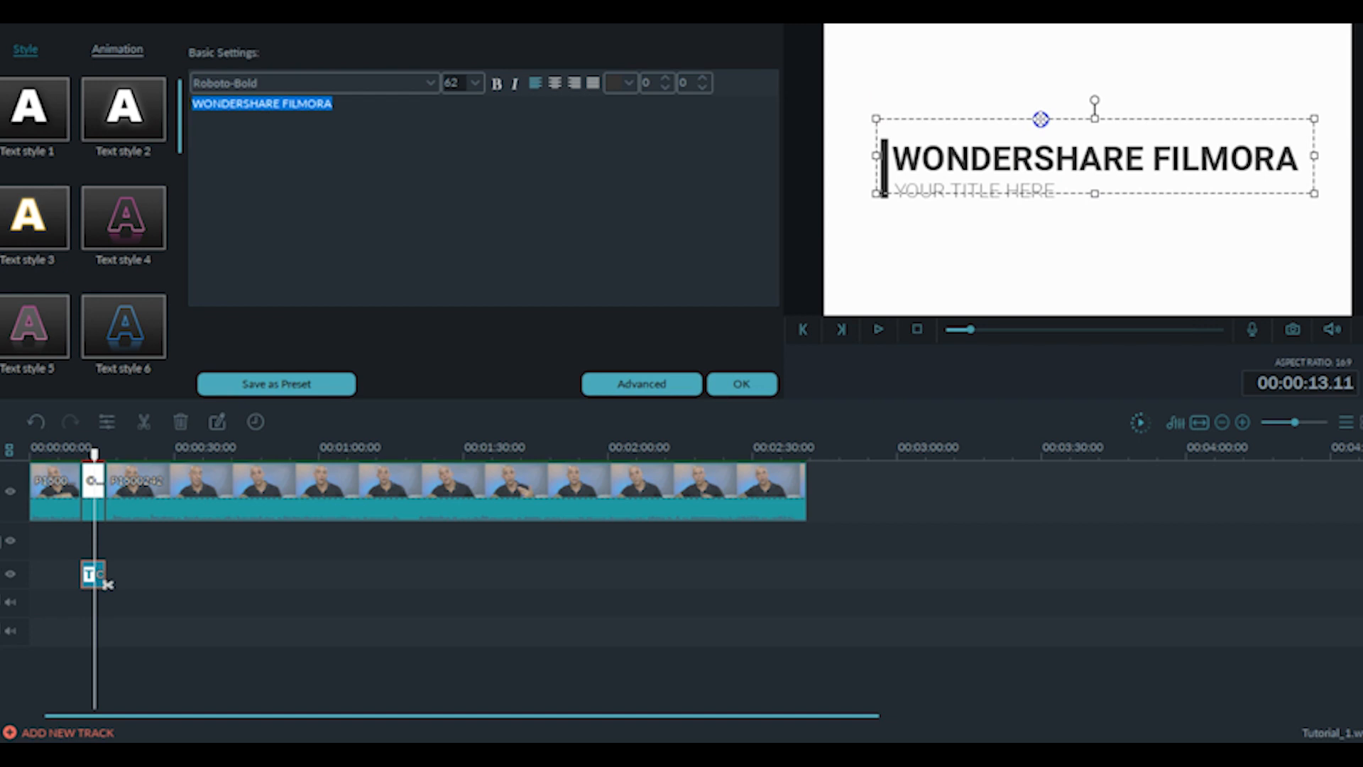
pyautogui.moveTo(1041, 119); pyautogui.dragTo(1040, 121)
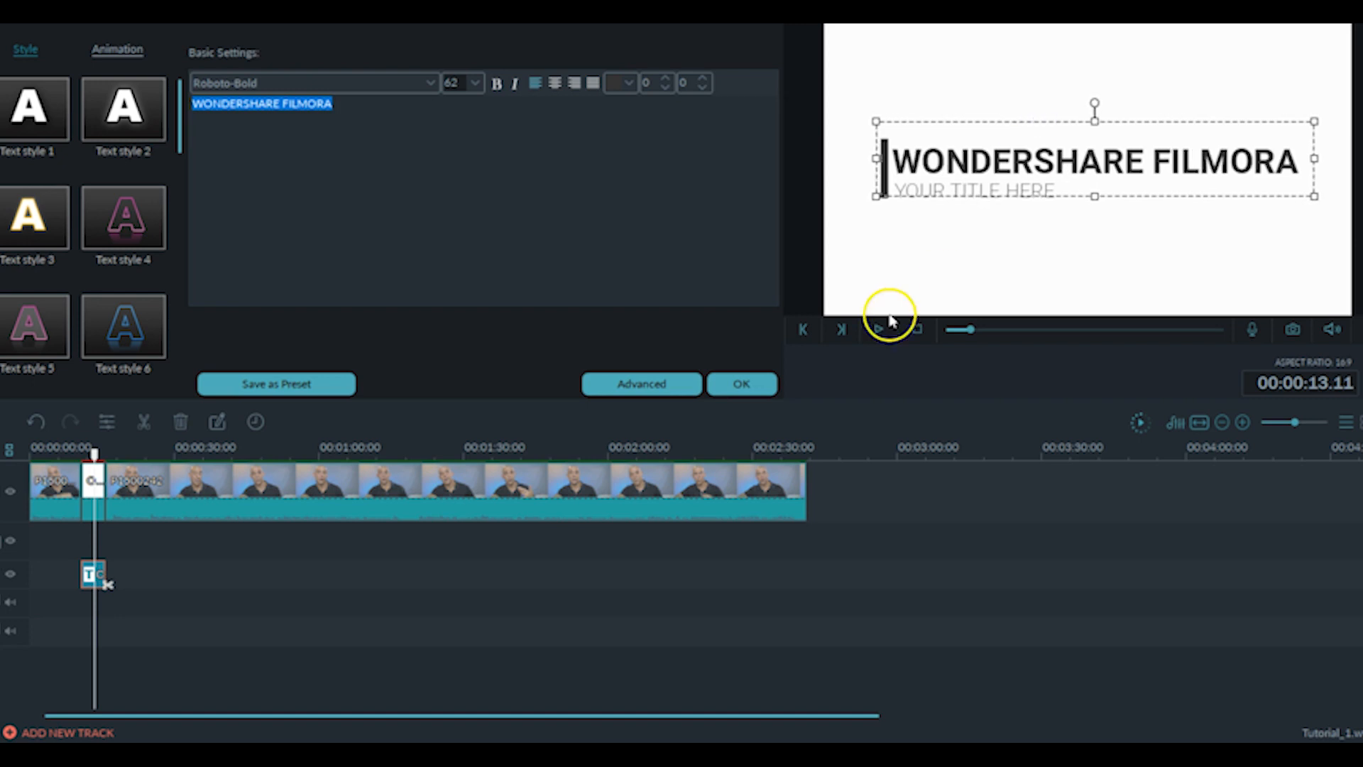
# Step: Play the opener from just before its start to check the new headline, and accept the text changes
pyautogui.click(87, 450)
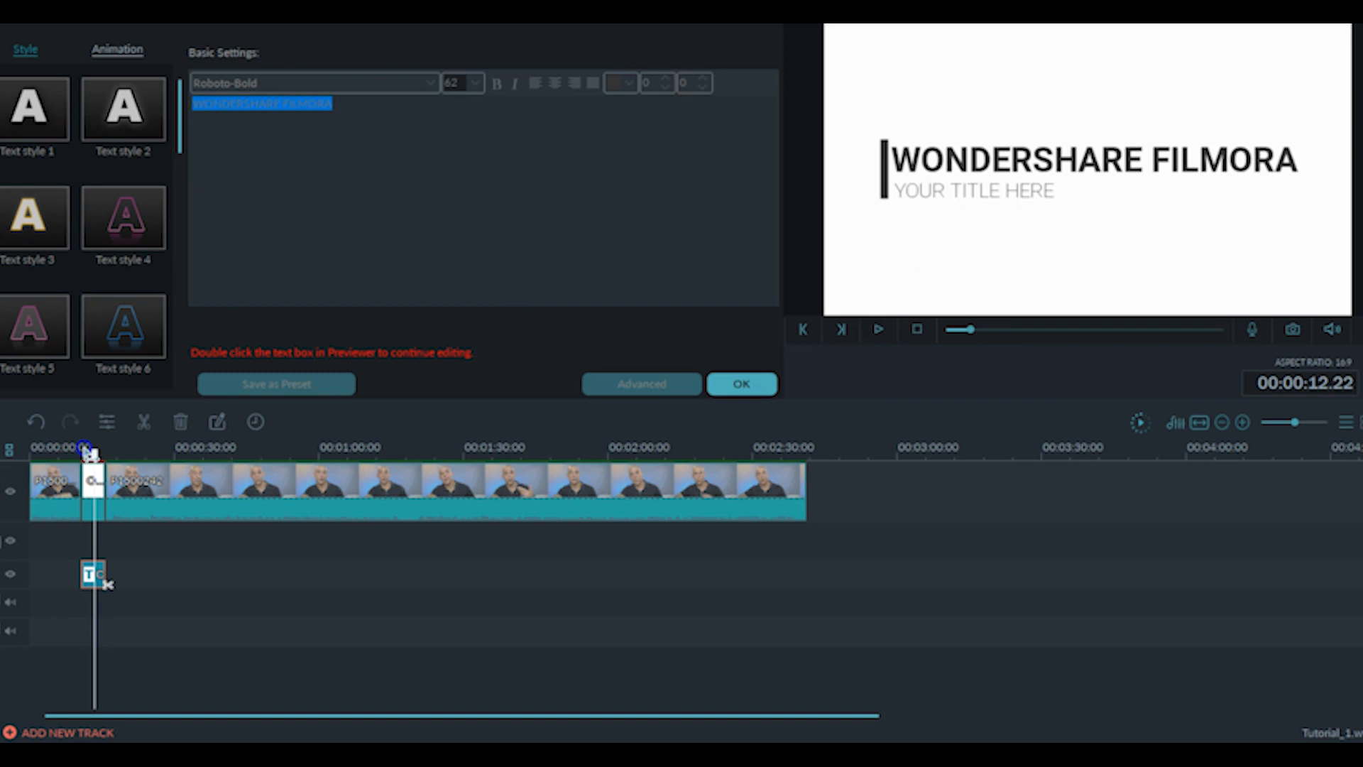
pyautogui.moveTo(87, 450); pyautogui.dragTo(81, 450)
pyautogui.press('space')
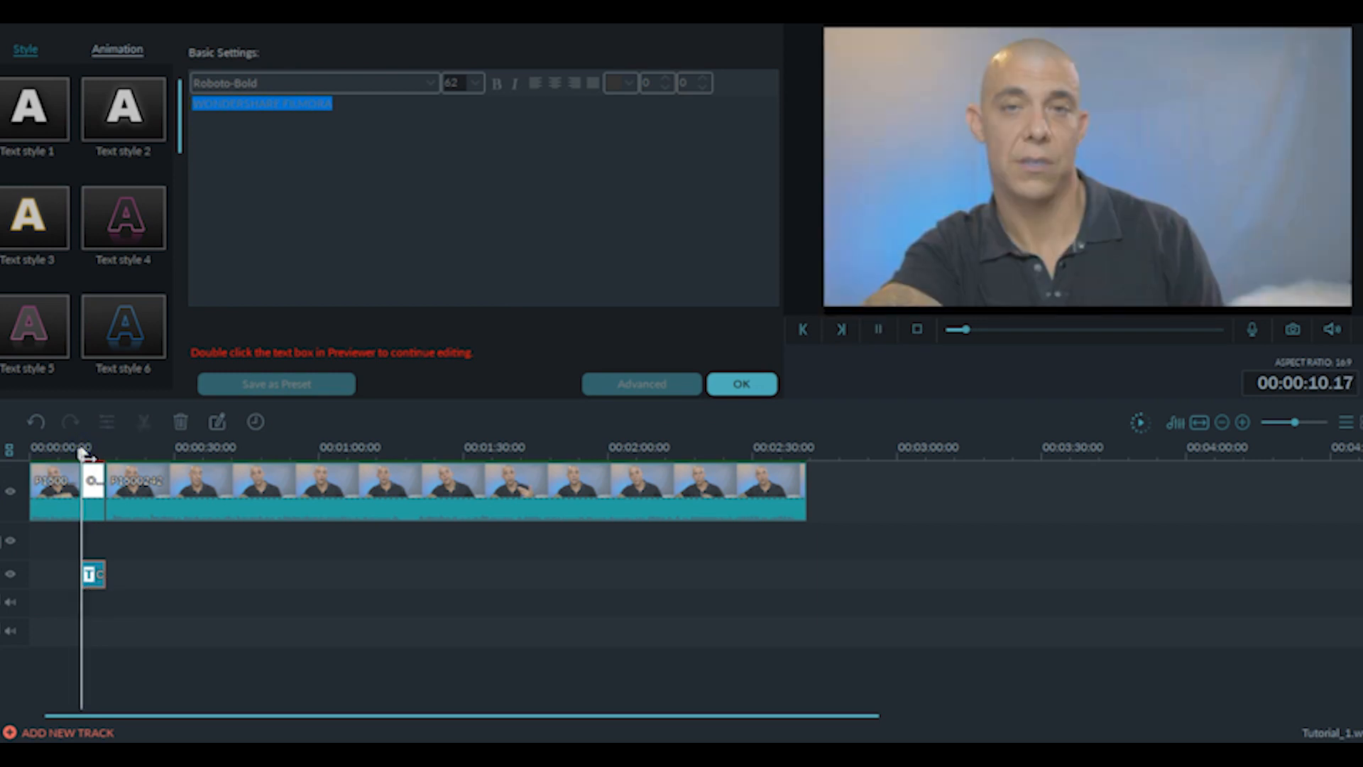
pyautogui.press('space')
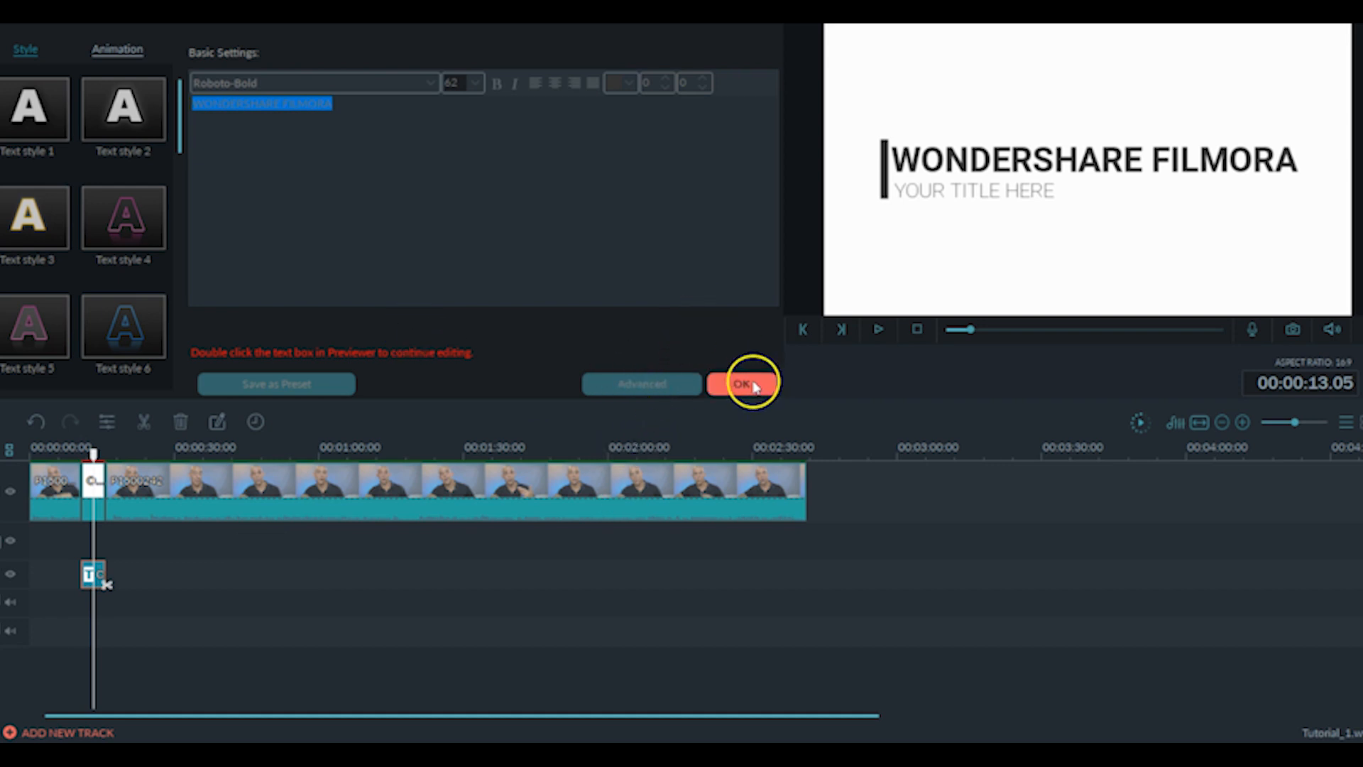
pyautogui.click(753, 386)
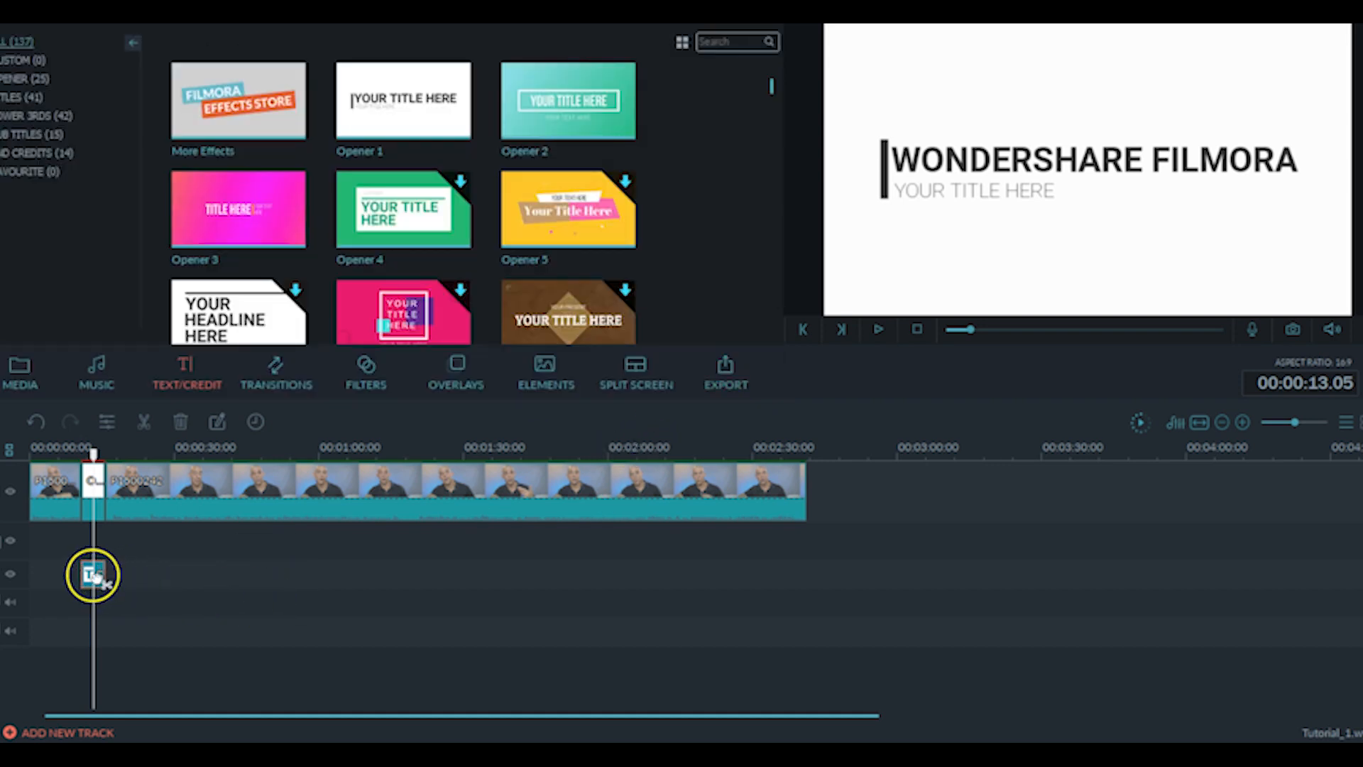
pyautogui.doubleClick(92, 573)
pyautogui.click(643, 382)
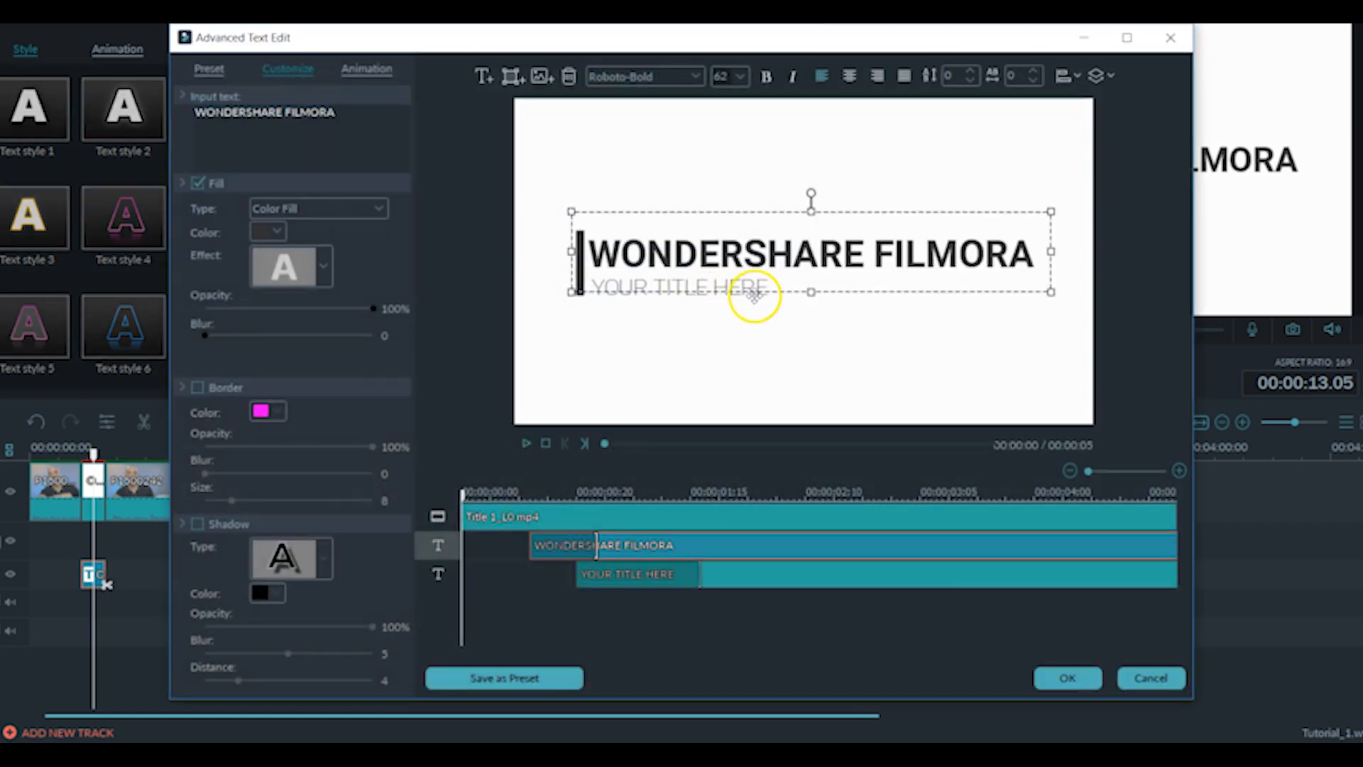
pyautogui.click(766, 288)
pyautogui.press('BackSpace')
pyautogui.press('BackSpace')
pyautogui.press('BackSpace')
pyautogui.press('BackSpace')
pyautogui.press('BackSpace')
pyautogui.press('BackSpace')
pyautogui.press('BackSpace')
pyautogui.press('BackSpace')
pyautogui.press('BackSpace')
pyautogui.press('BackSpace')
pyautogui.press('BackSpace')
pyautogui.press('BackSpace')
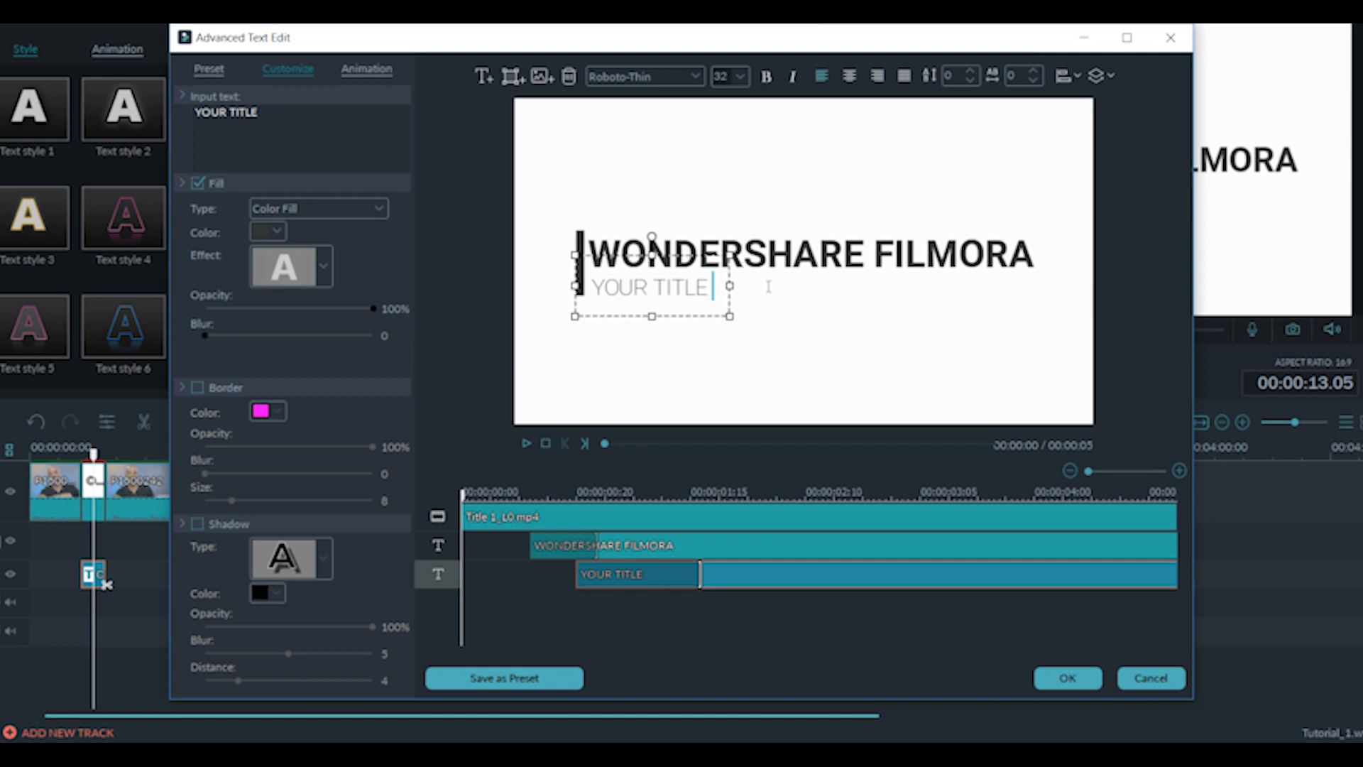
pyautogui.press('BackSpace')
pyautogui.press('BackSpace')
pyautogui.press('BackSpace')
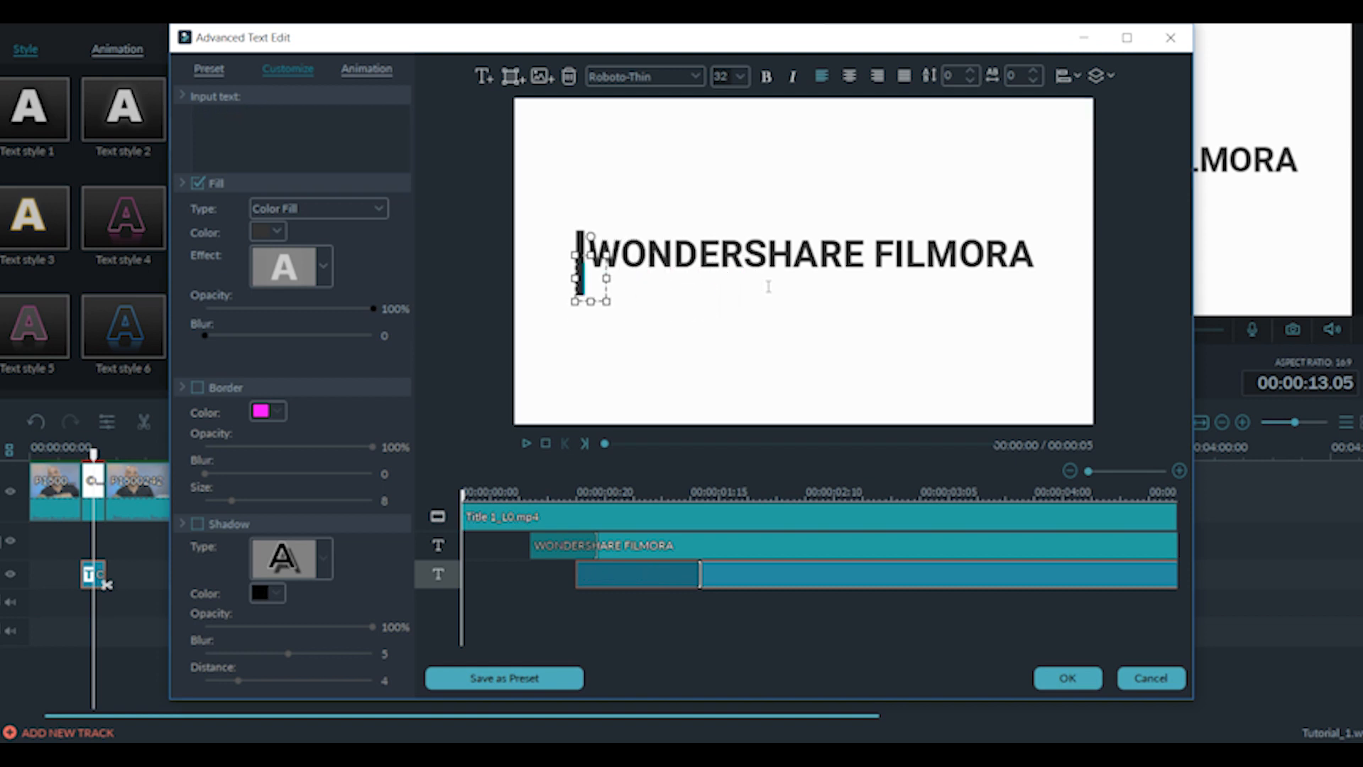
pyautogui.write('gO')
pyautogui.press('BackSpace')
pyautogui.press('BackSpace')
pyautogui.write('GO FOLLOW')
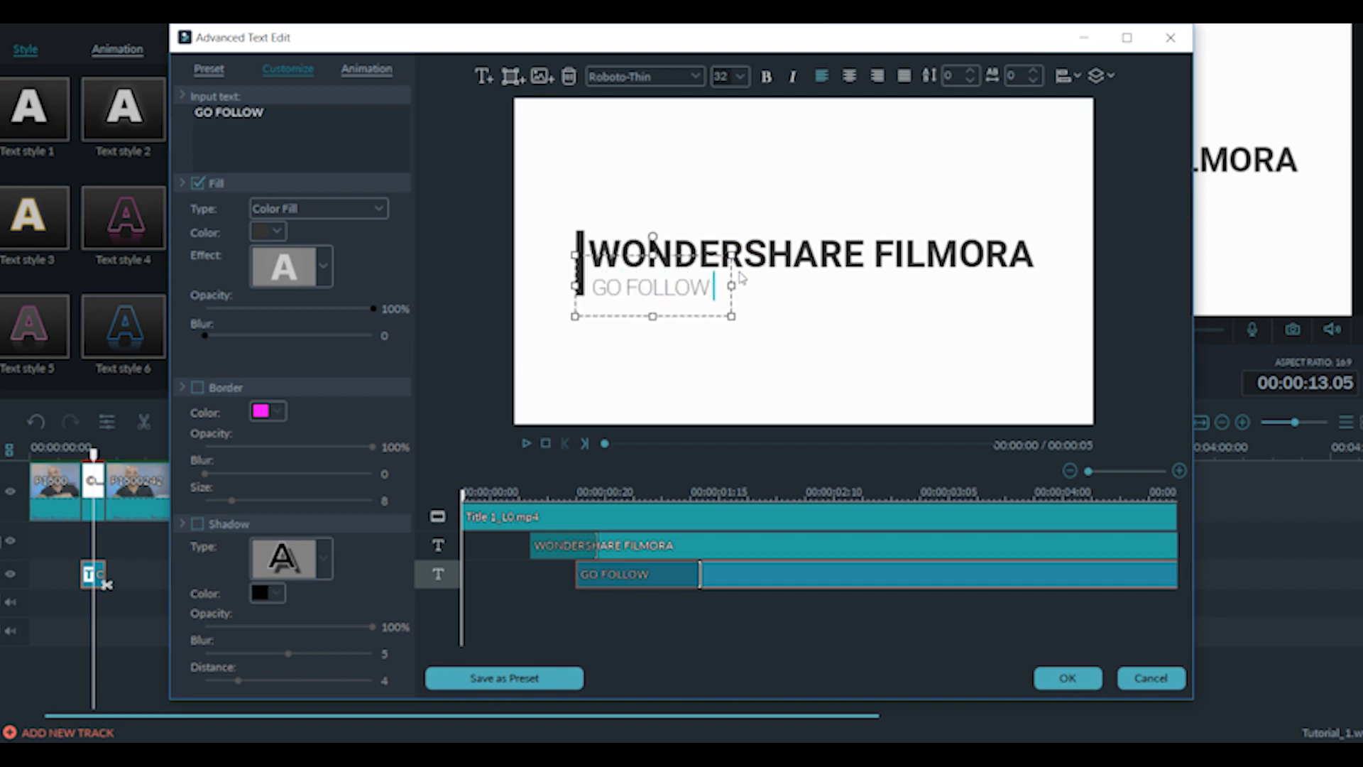
pyautogui.write(' @6')
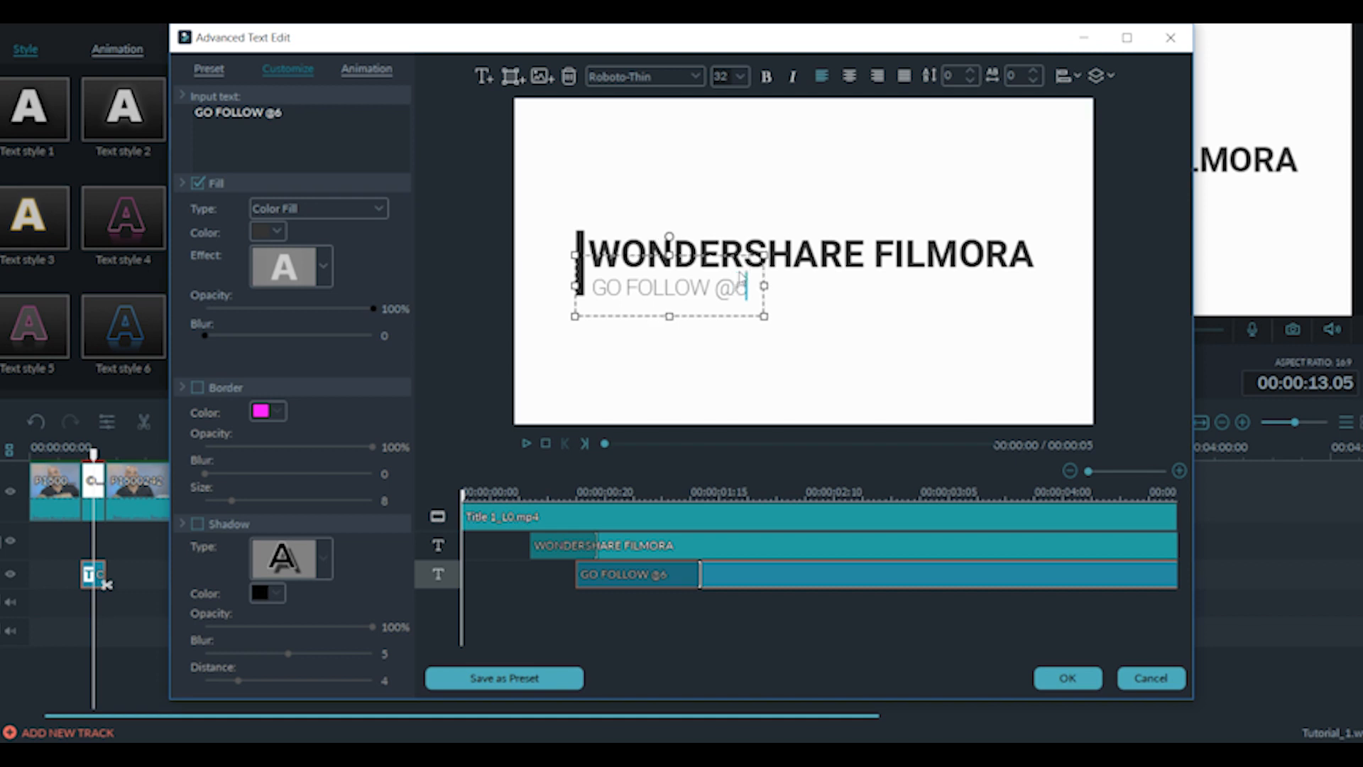
pyautogui.write('_SESNE')
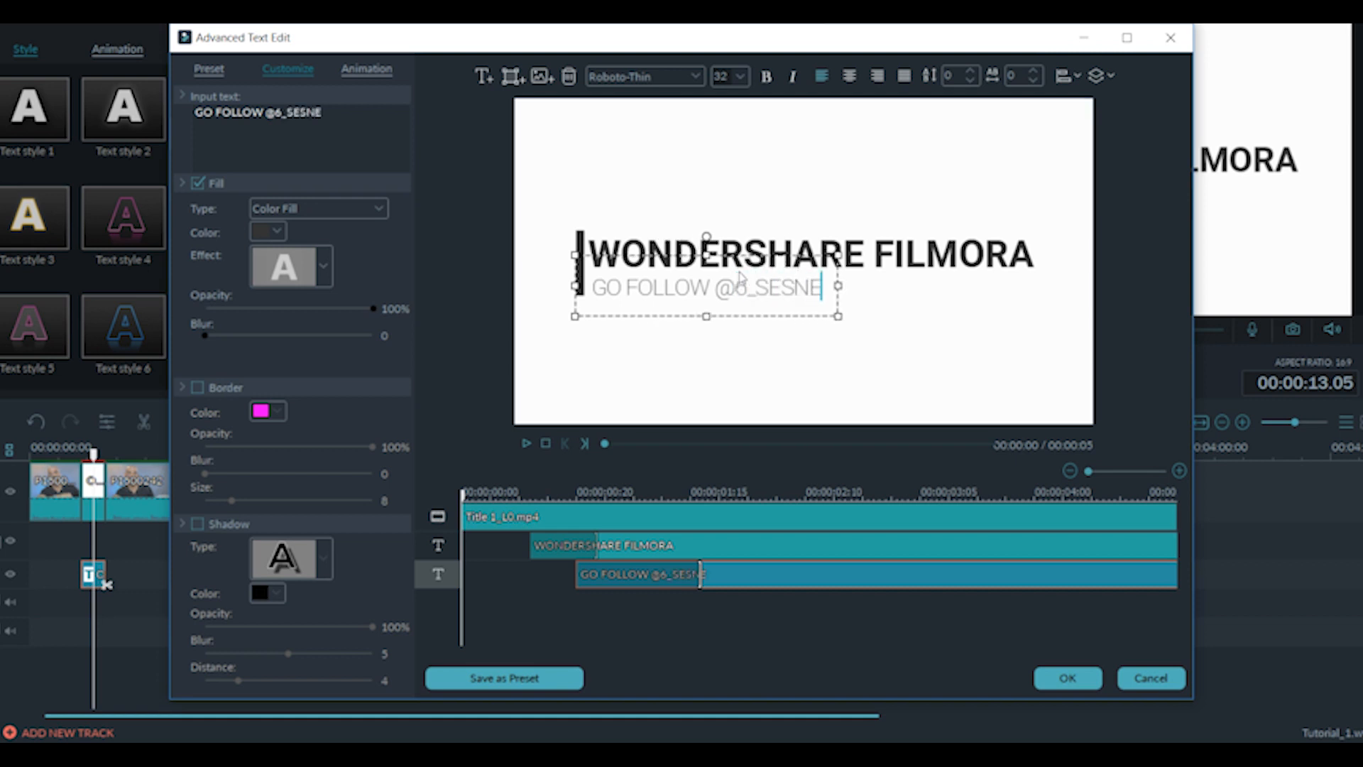
pyautogui.write('DIGITAL')
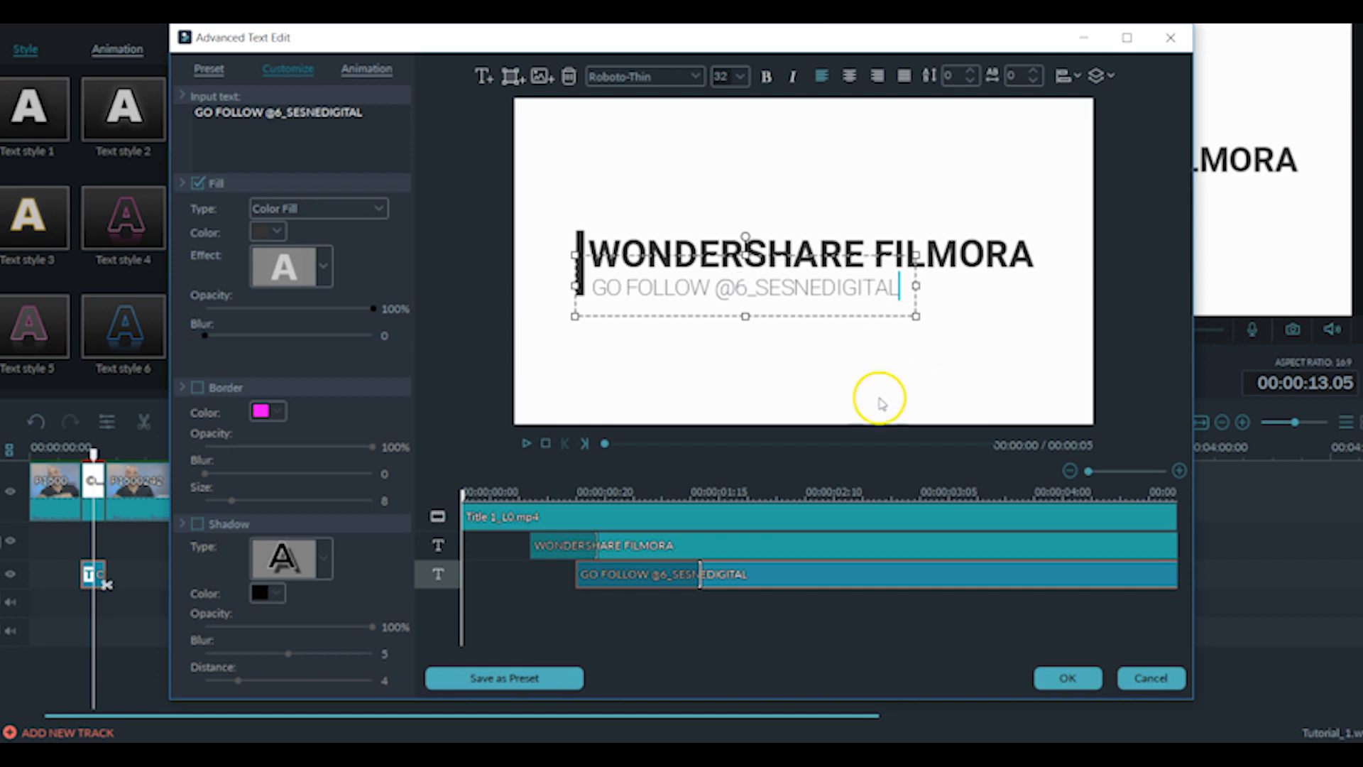
# Step: Play the opener's title animation to check the new subtitle, and accept the text changes
pyautogui.click(504, 508)
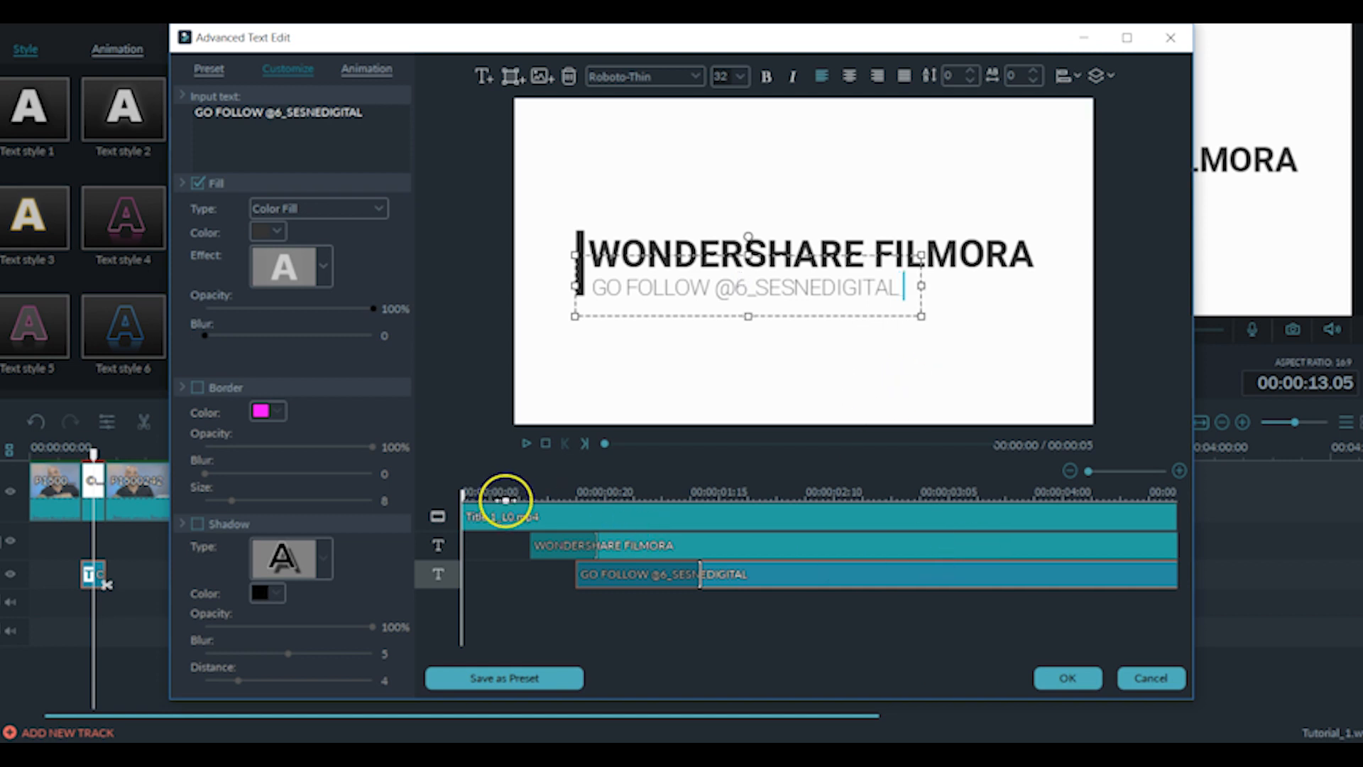
pyautogui.press('space')
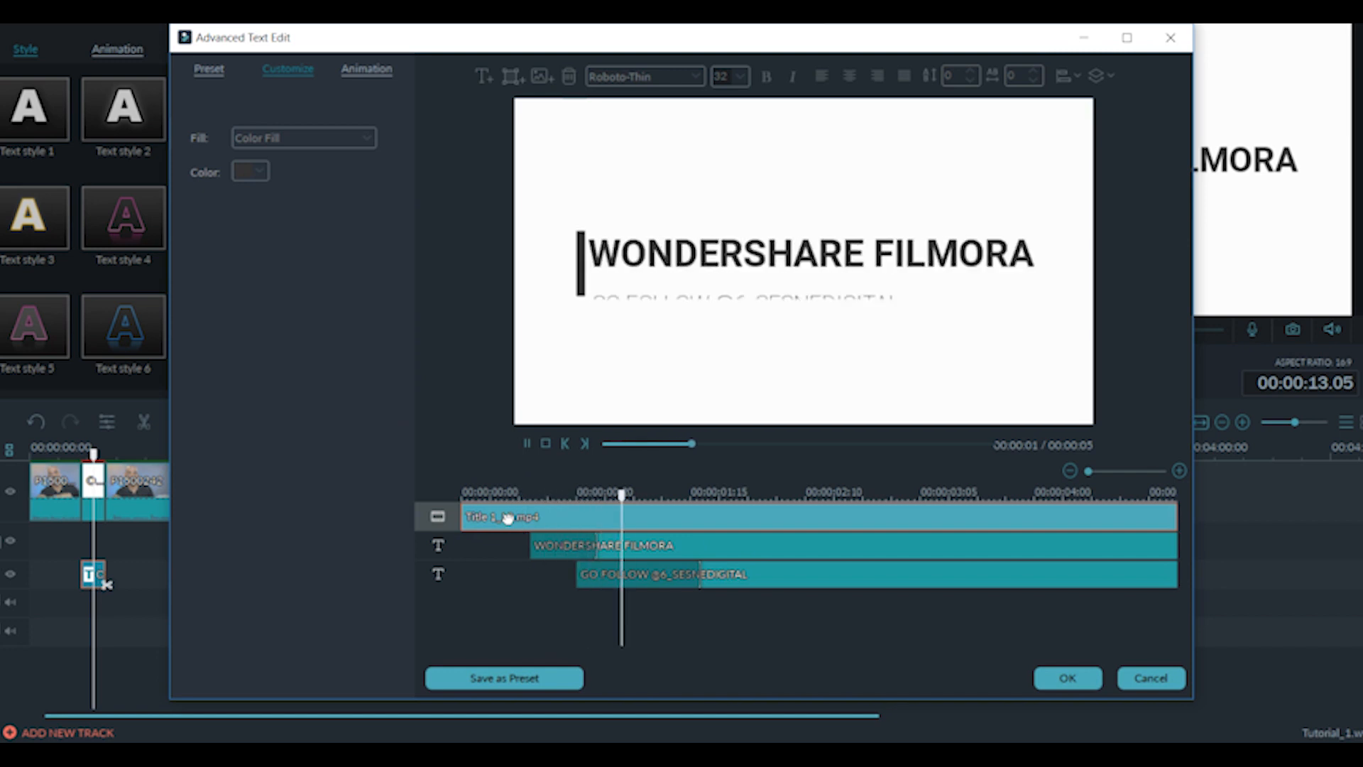
pyautogui.press('space')
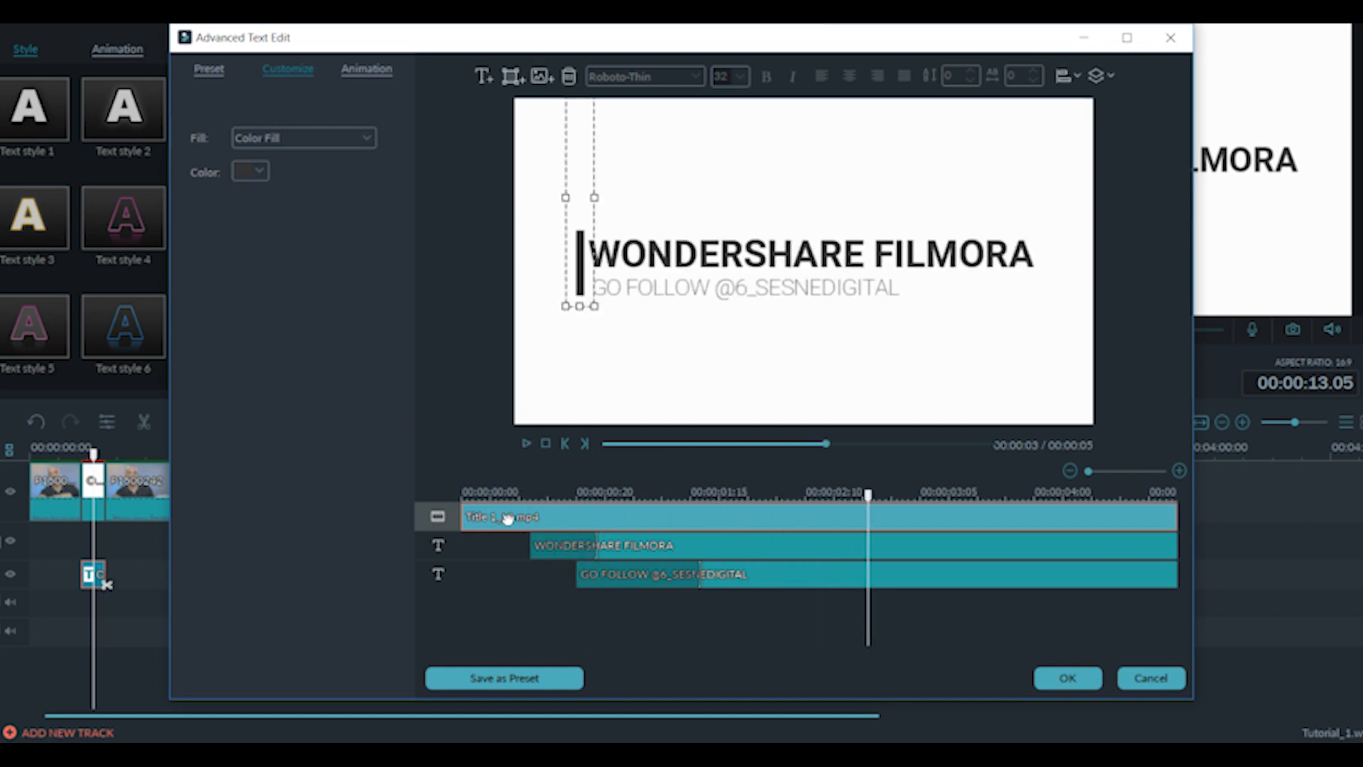
pyautogui.click(1071, 678)
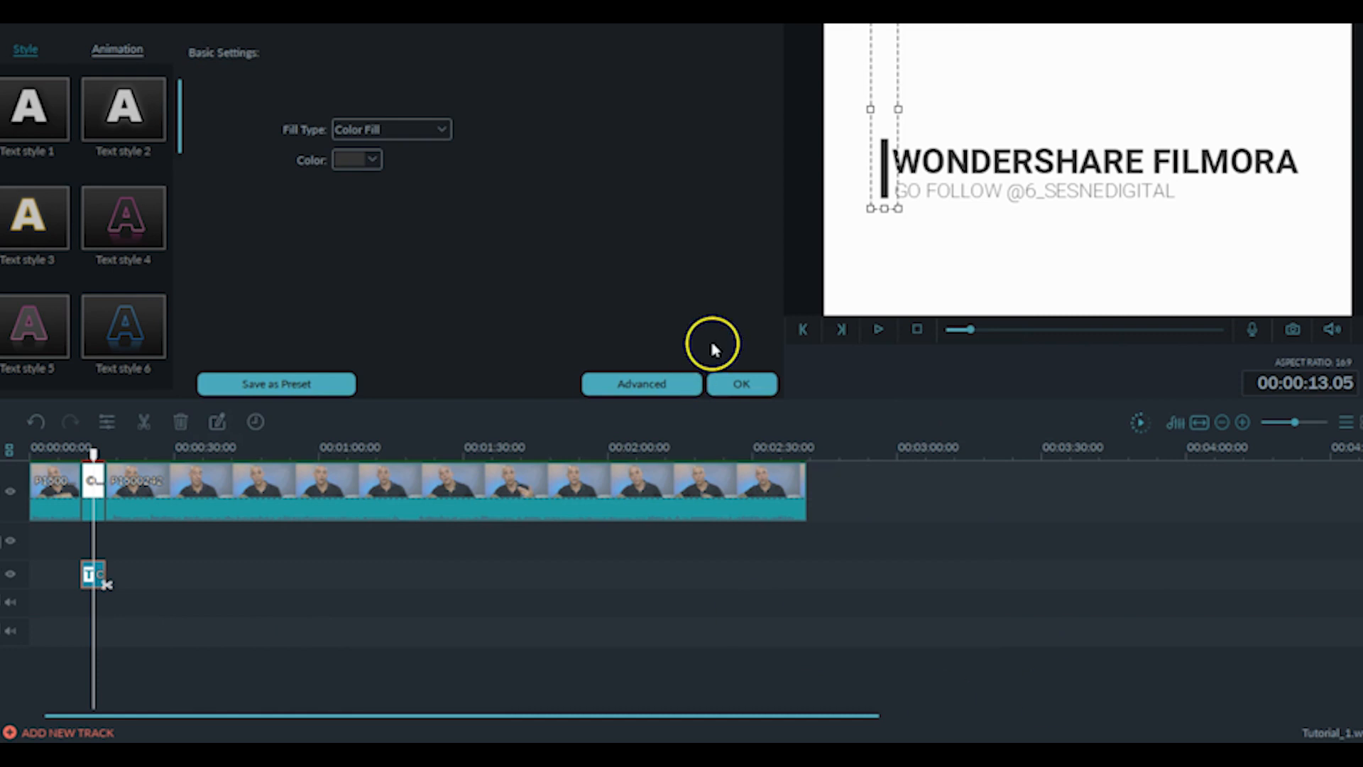
pyautogui.click(738, 385)
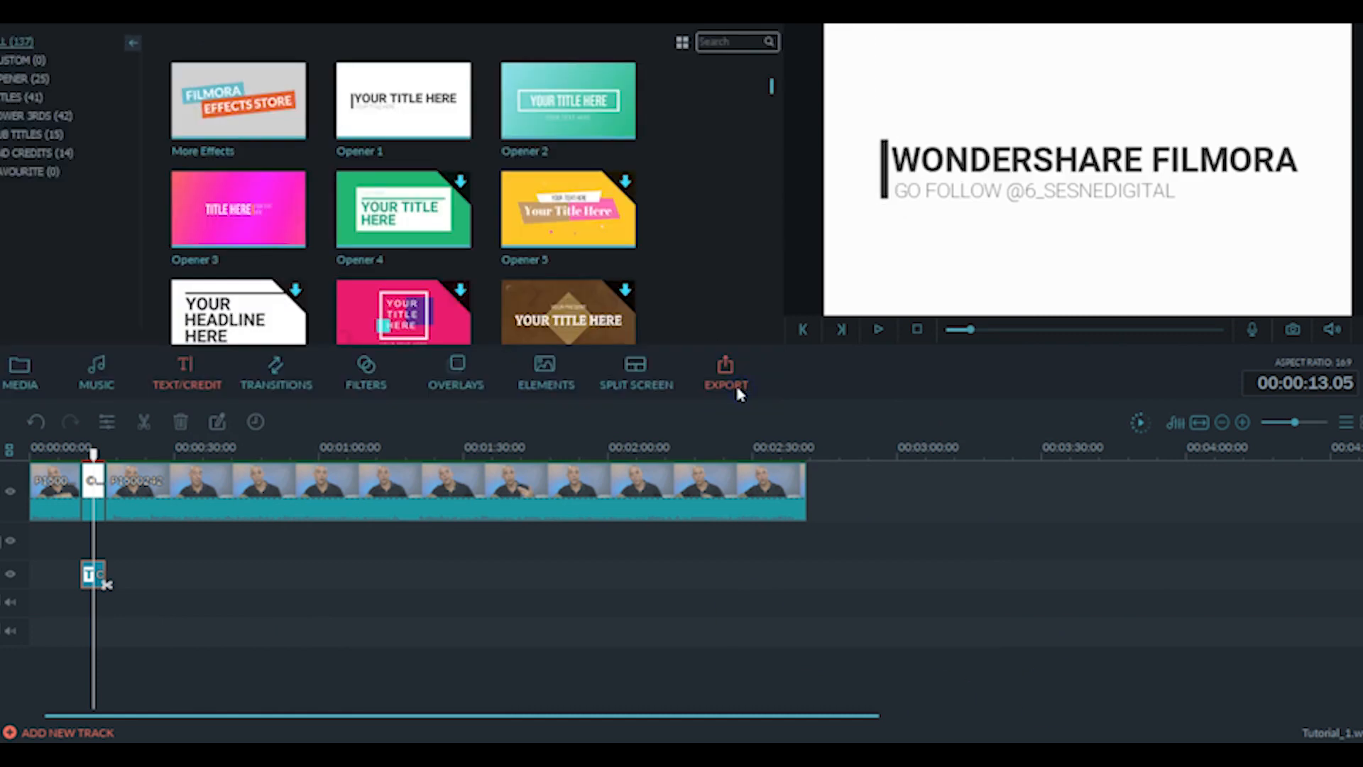
# Step: Add the A City's Call music to the first audio track from the start of the timeline and play the beginning
pyautogui.click(43, 382)
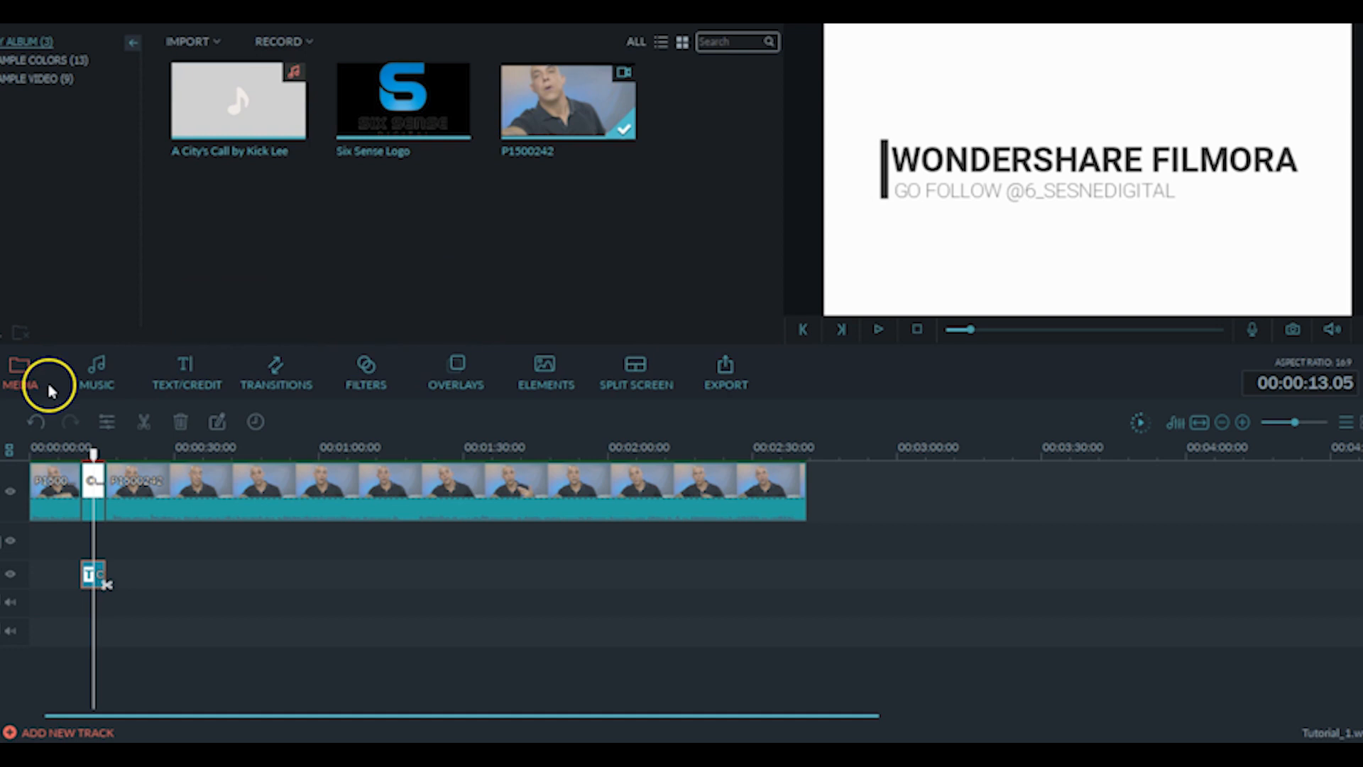
pyautogui.moveTo(270, 128)
pyautogui.moveTo(272, 117); pyautogui.dragTo(33, 619)
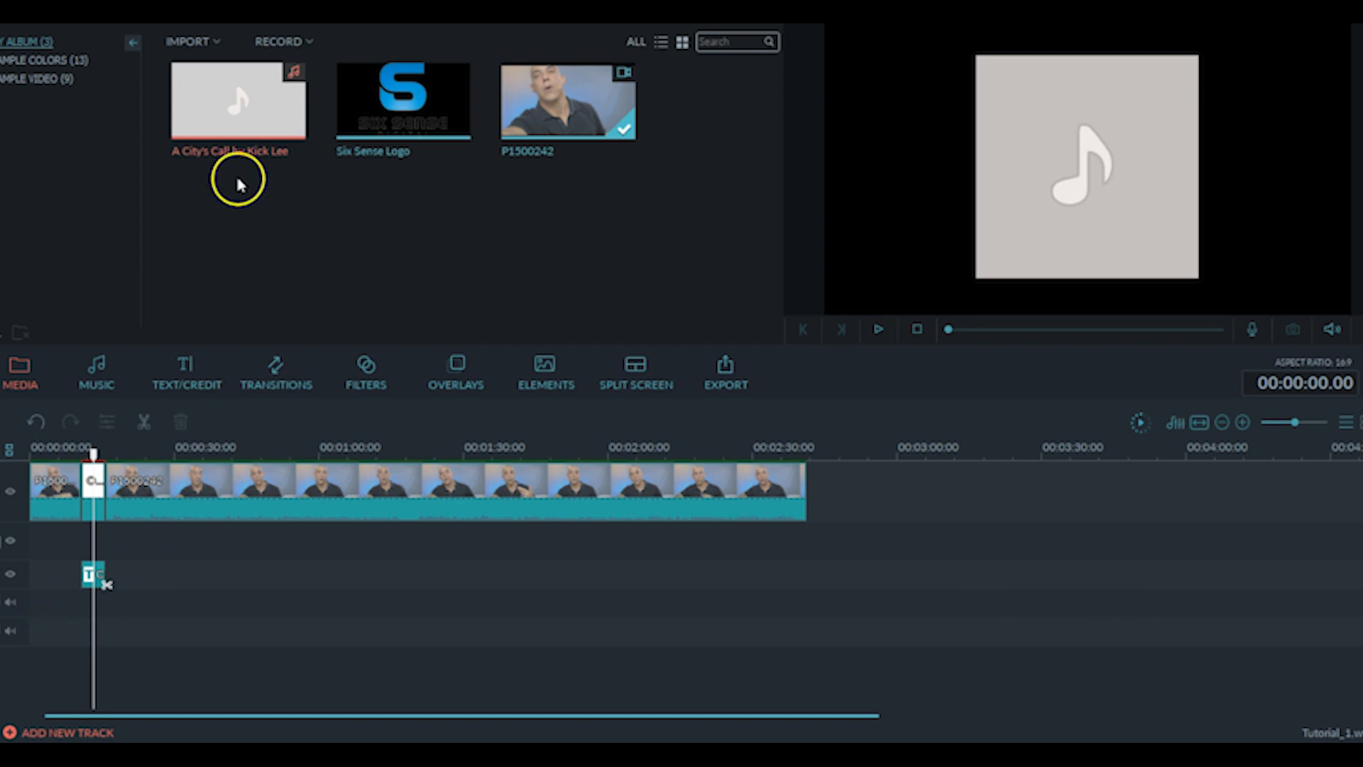
pyautogui.moveTo(204, 81); pyautogui.dragTo(32, 603)
pyautogui.click(106, 566)
pyautogui.click(92, 513)
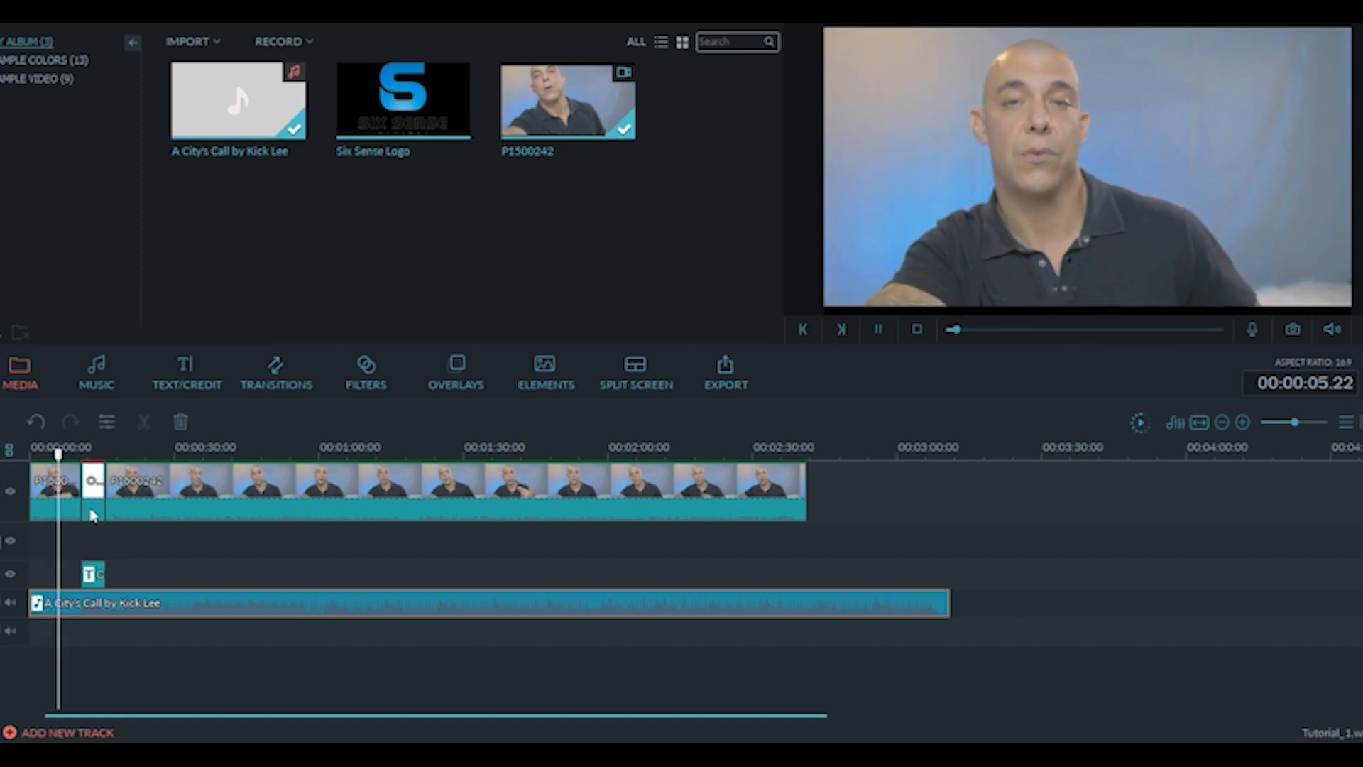
pyautogui.press('space')
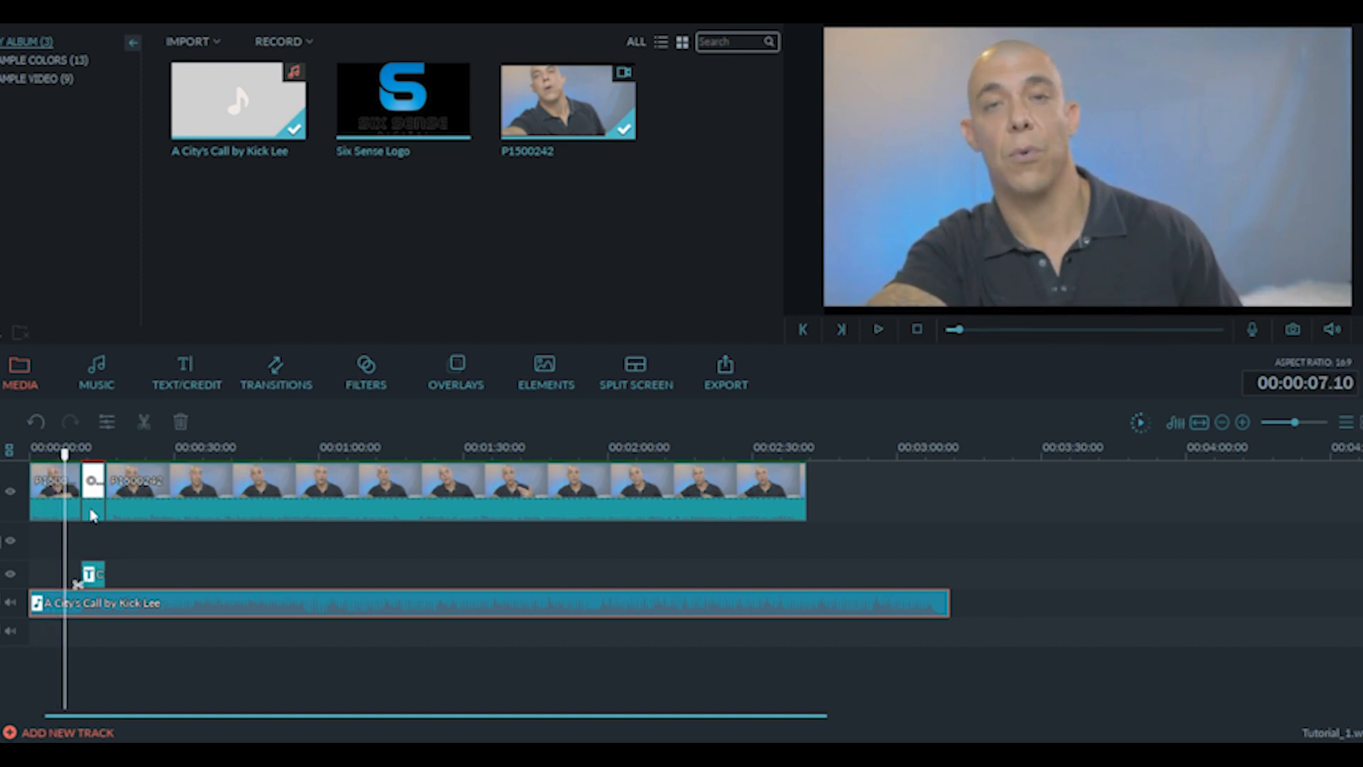
# Step: Split the music at 00:00:10.13, just before the opener, and delete the part after the cut
pyautogui.moveTo(1294, 423); pyautogui.dragTo(1305, 423)
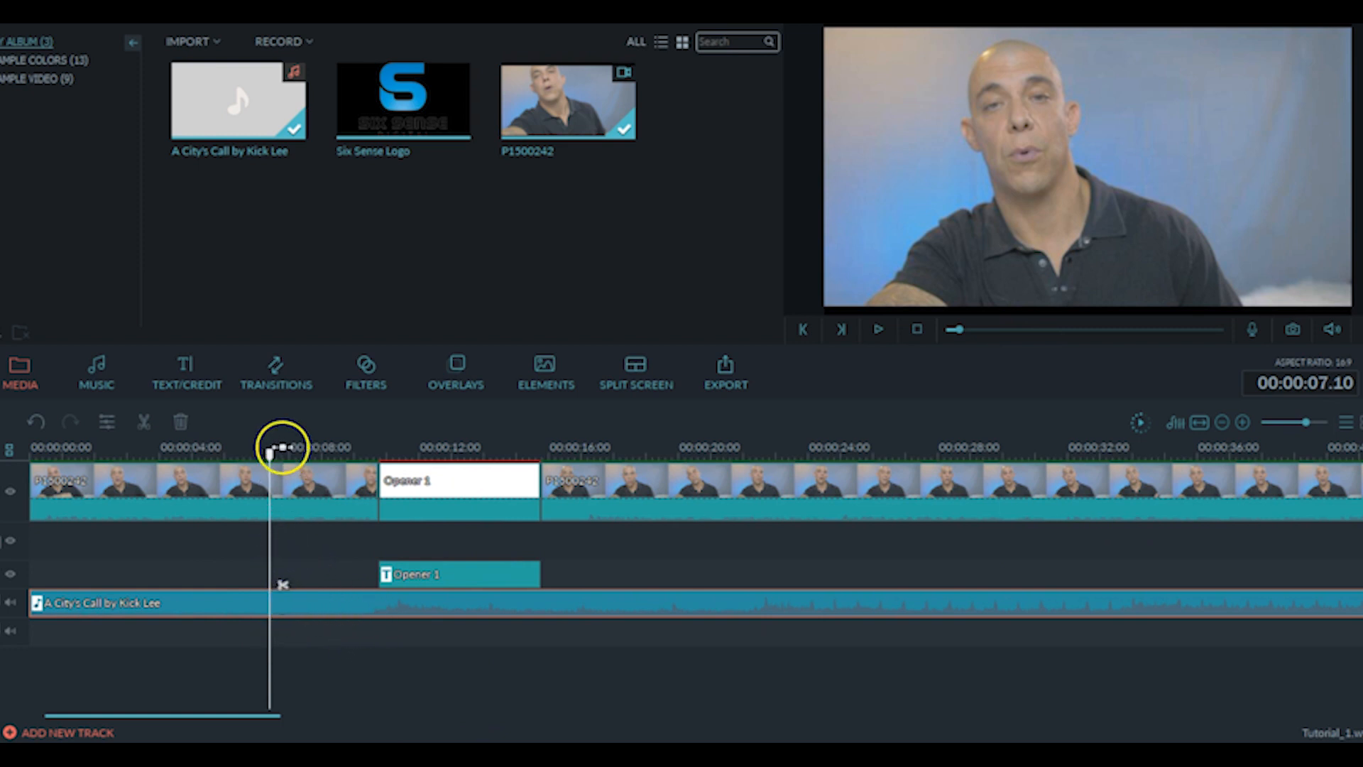
pyautogui.moveTo(270, 454); pyautogui.dragTo(370, 458)
pyautogui.click(144, 421)
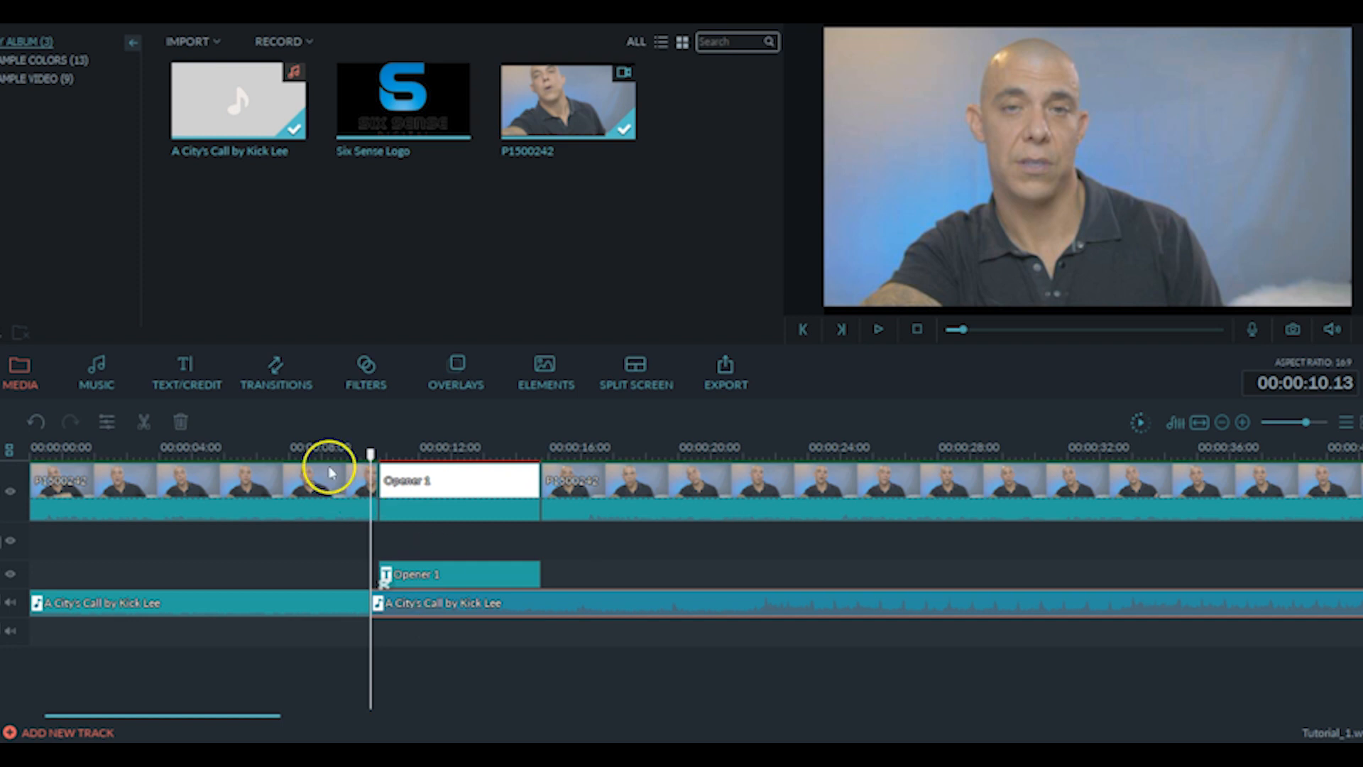
pyautogui.click(180, 424)
# Step: Move the remaining music clip so it starts with the opener, and play through the opener into the next clip
pyautogui.moveTo(216, 608); pyautogui.dragTo(564, 600)
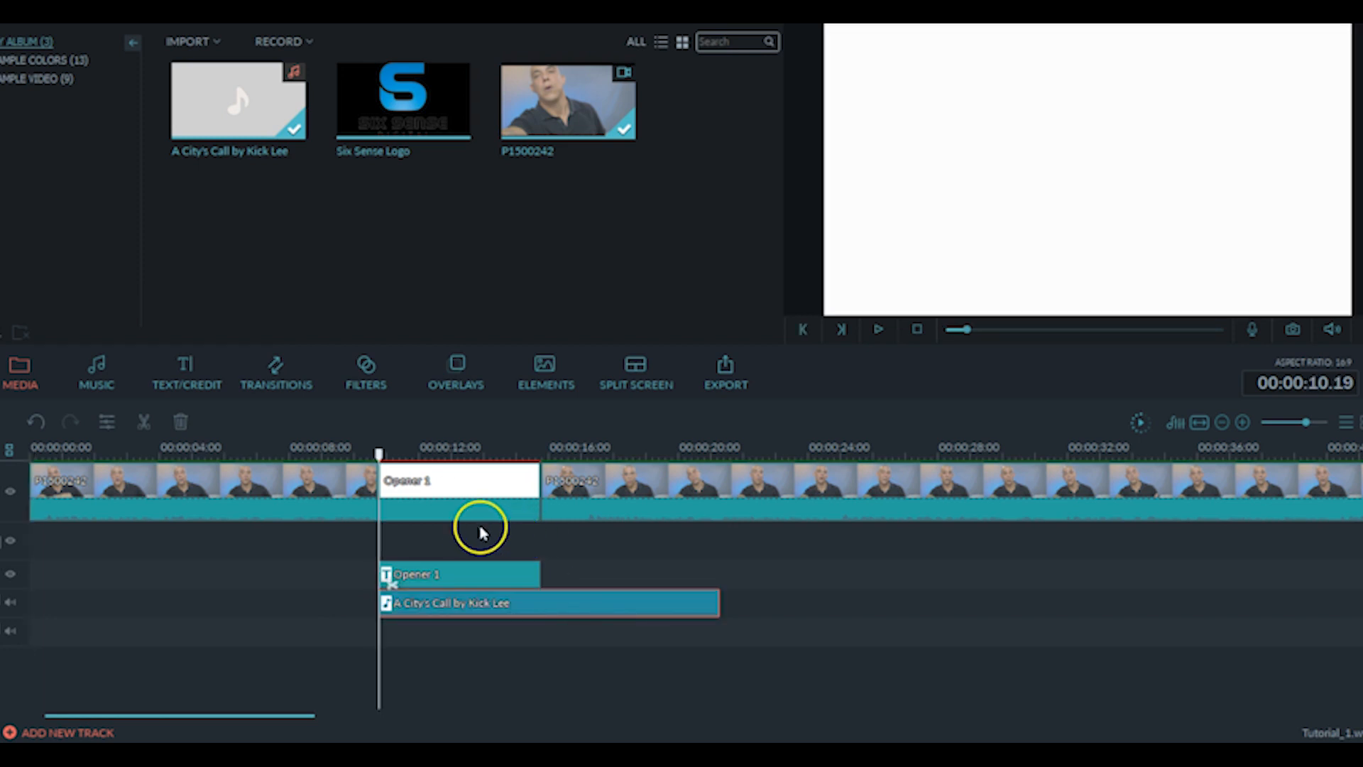
pyautogui.press('space')
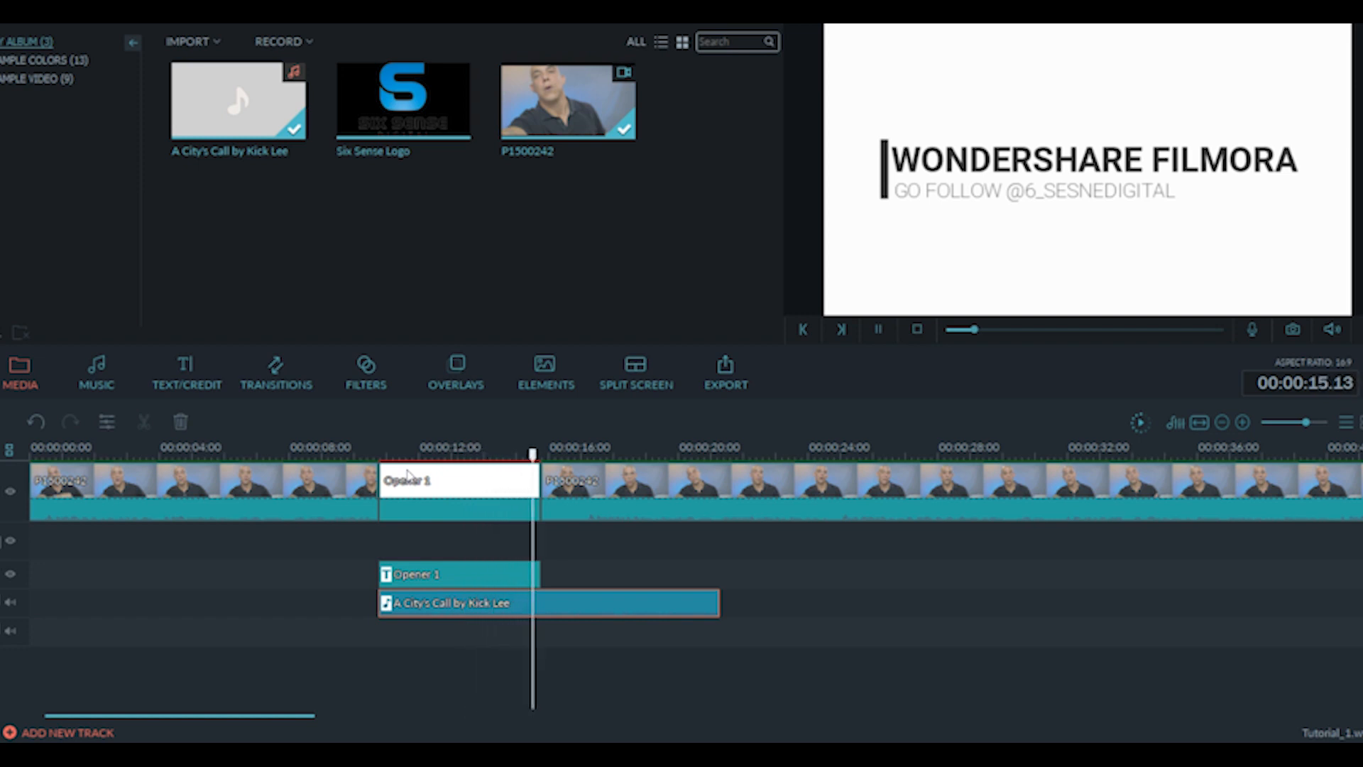
pyautogui.press('space')
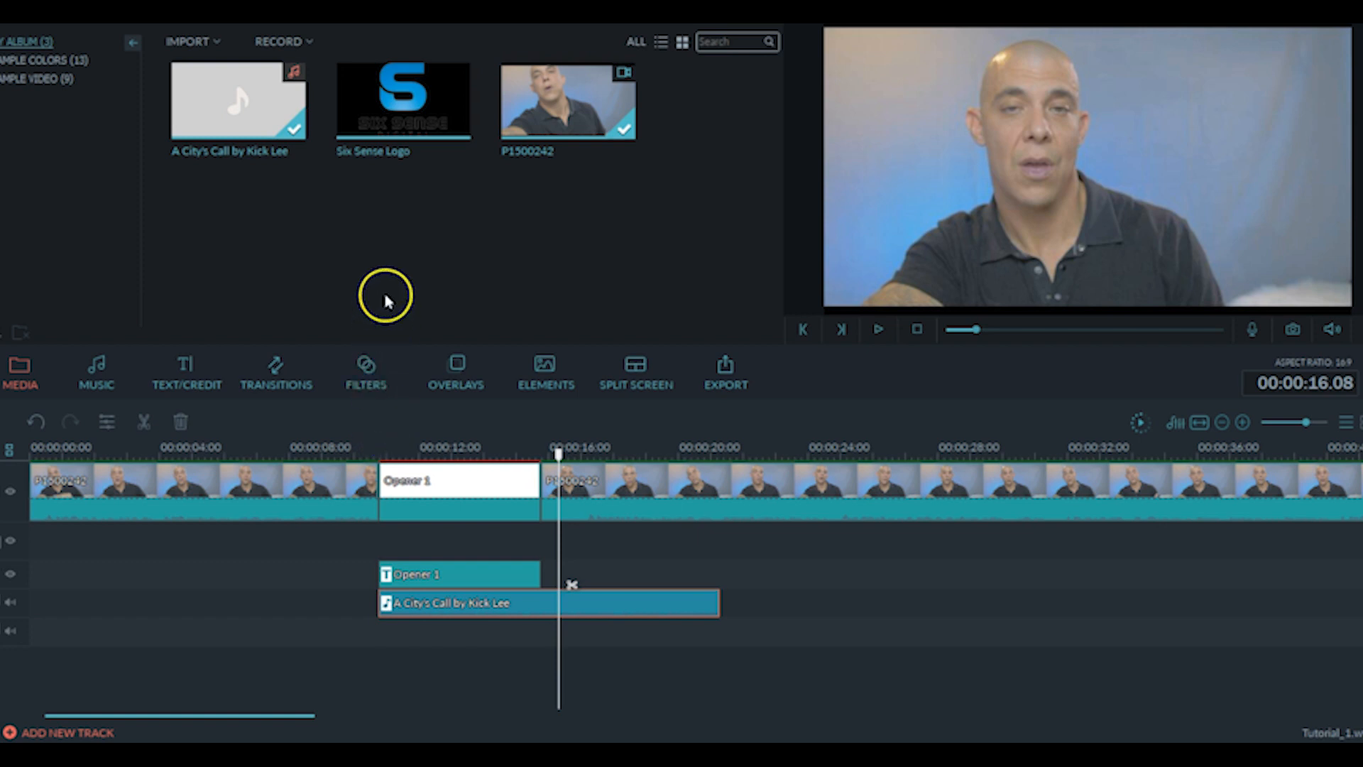
# Step: Place the Six Sense Logo on the overlay track at the first opener's end, and insert a second Opener 1 there on the video track
pyautogui.moveTo(440, 99); pyautogui.dragTo(550, 543)
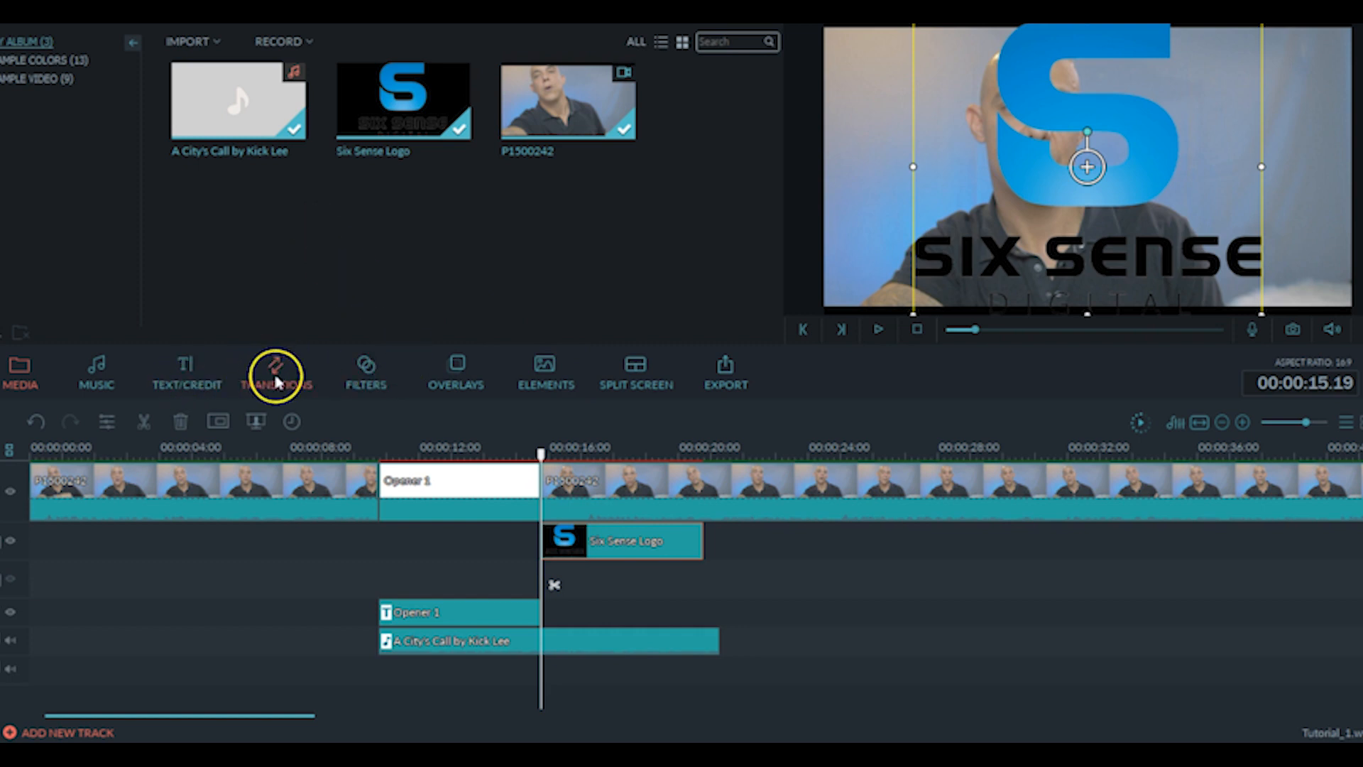
pyautogui.click(207, 384)
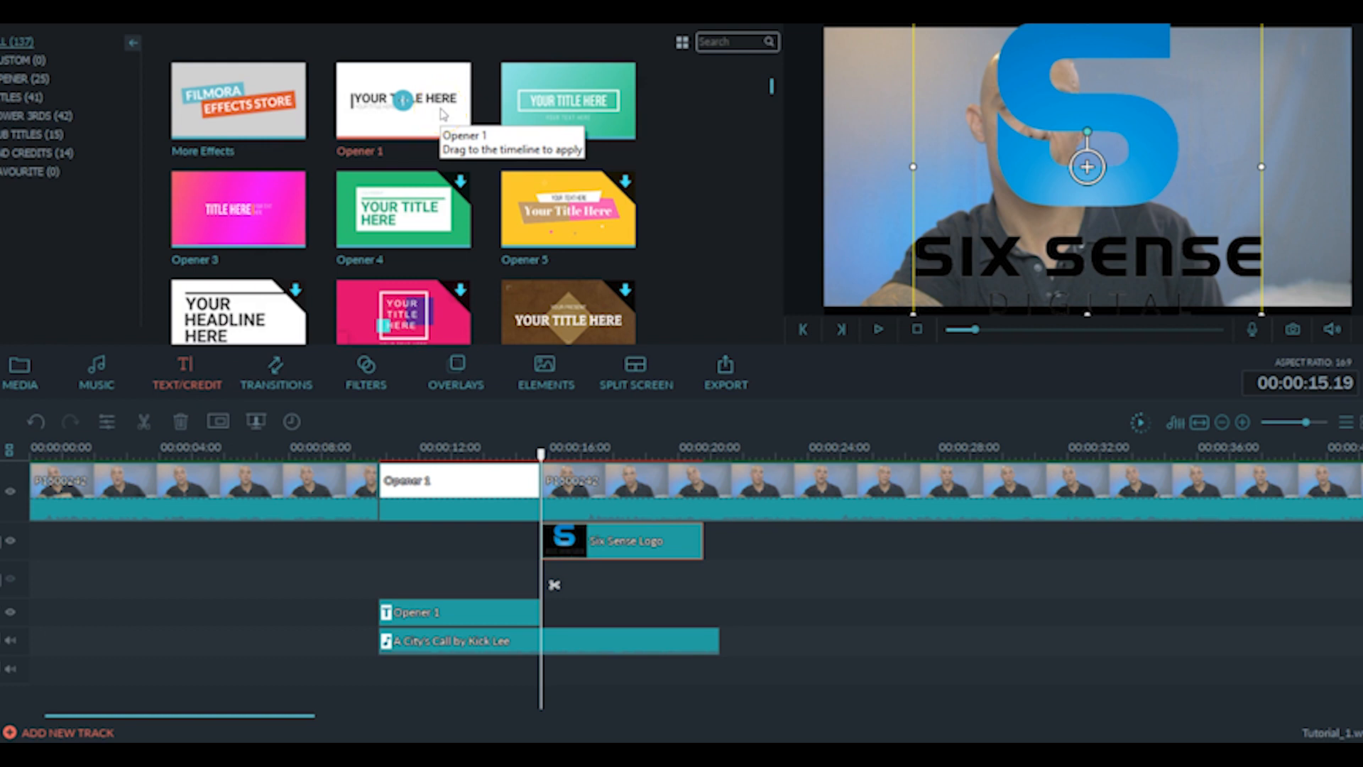
pyautogui.moveTo(345, 83); pyautogui.dragTo(543, 460)
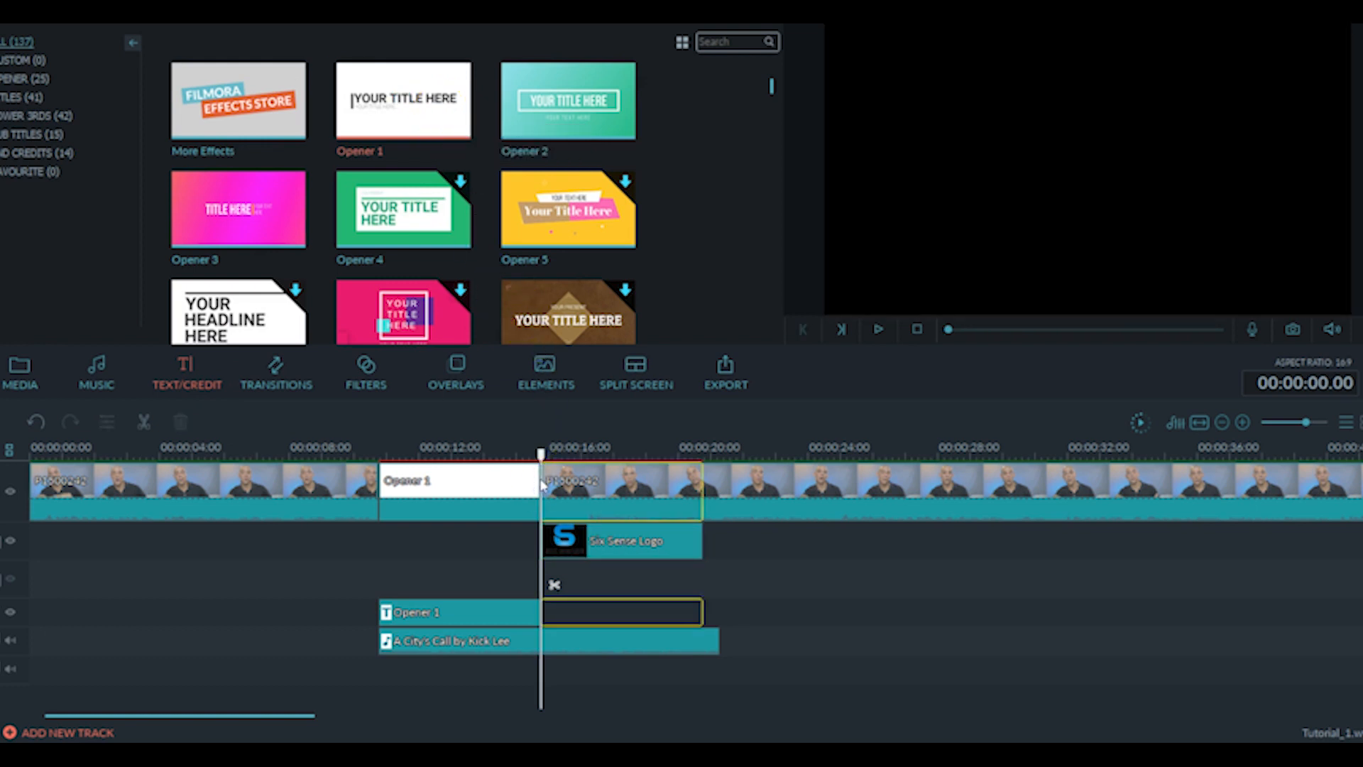
pyautogui.moveTo(543, 485); pyautogui.dragTo(543, 485)
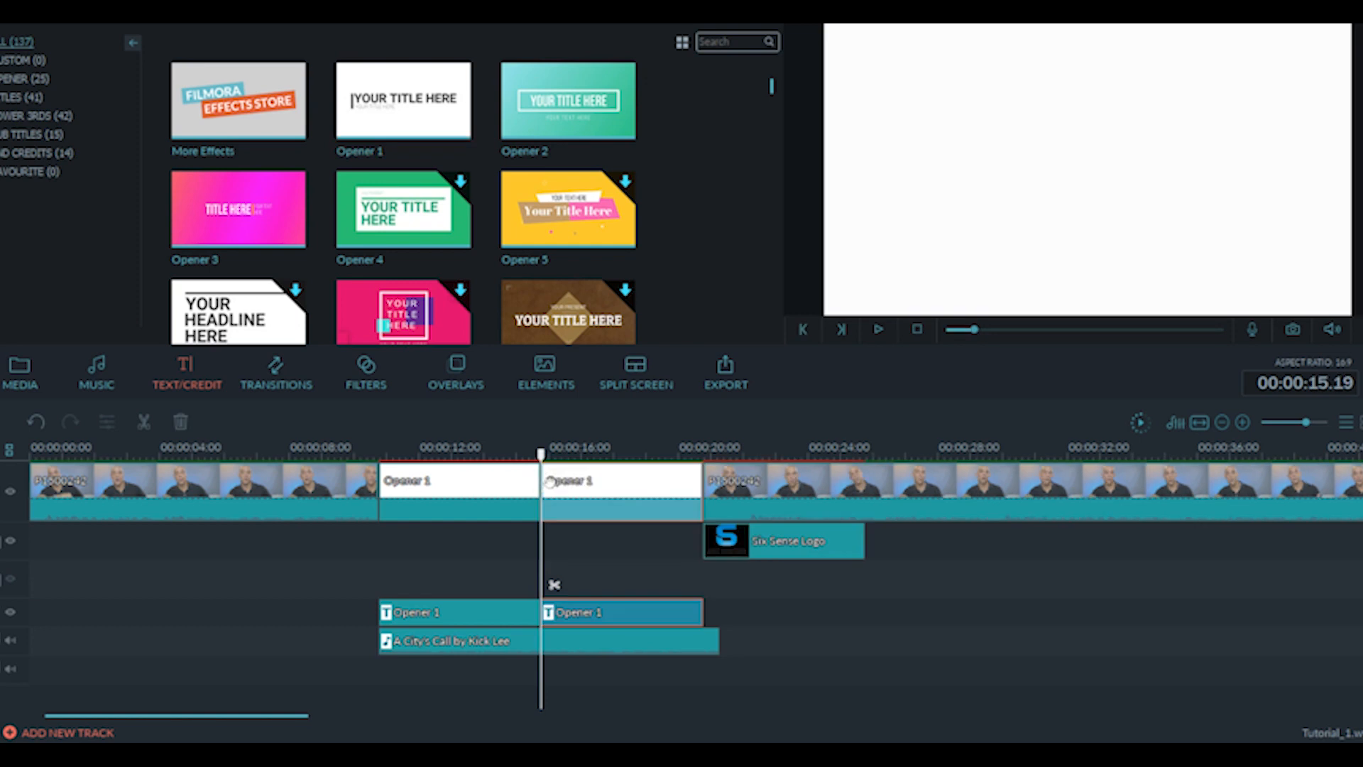
# Step: Try to delete the second opener's text clip
pyautogui.click(627, 610)
pyautogui.rightClick(628, 611)
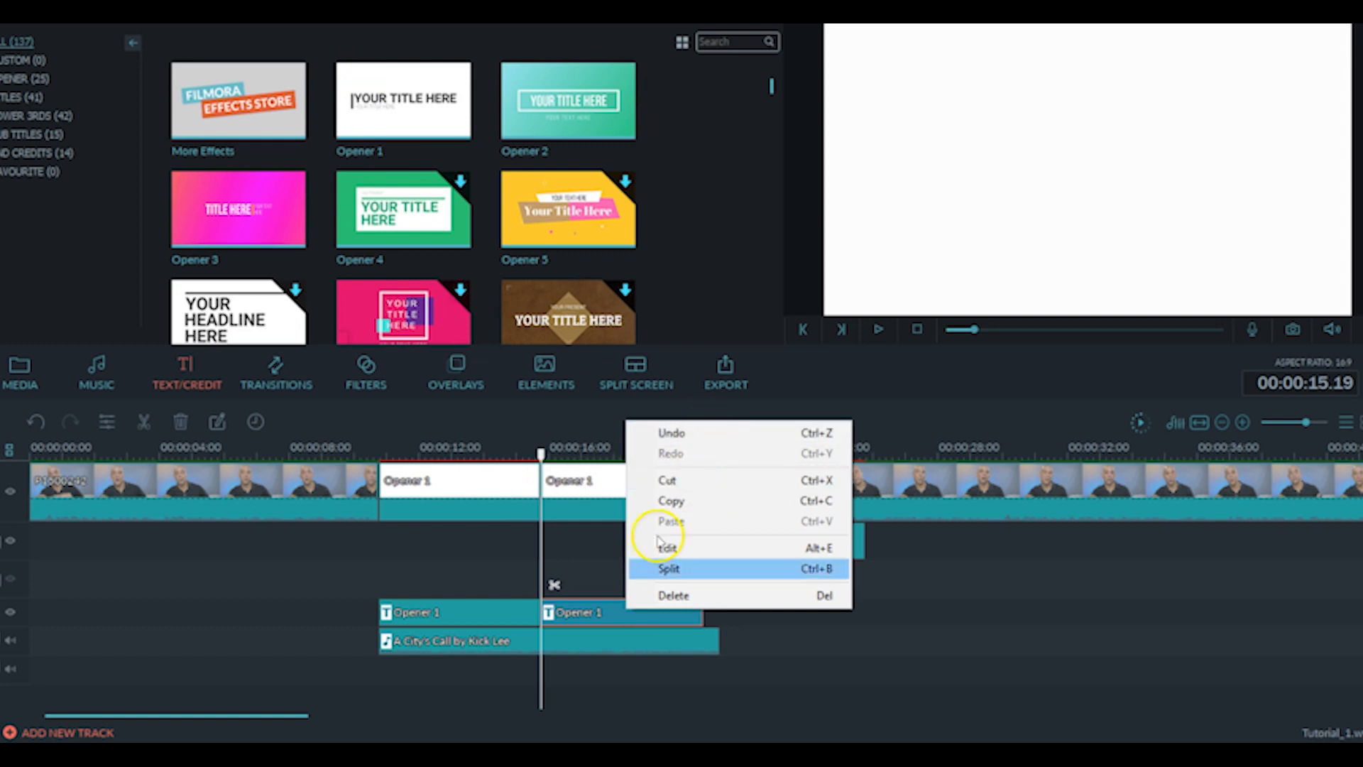
pyautogui.click(673, 595)
# Step: Move the Six Sense Logo clip back to line up under the second opener, and play across the change between openers
pyautogui.moveTo(766, 543); pyautogui.dragTo(621, 541)
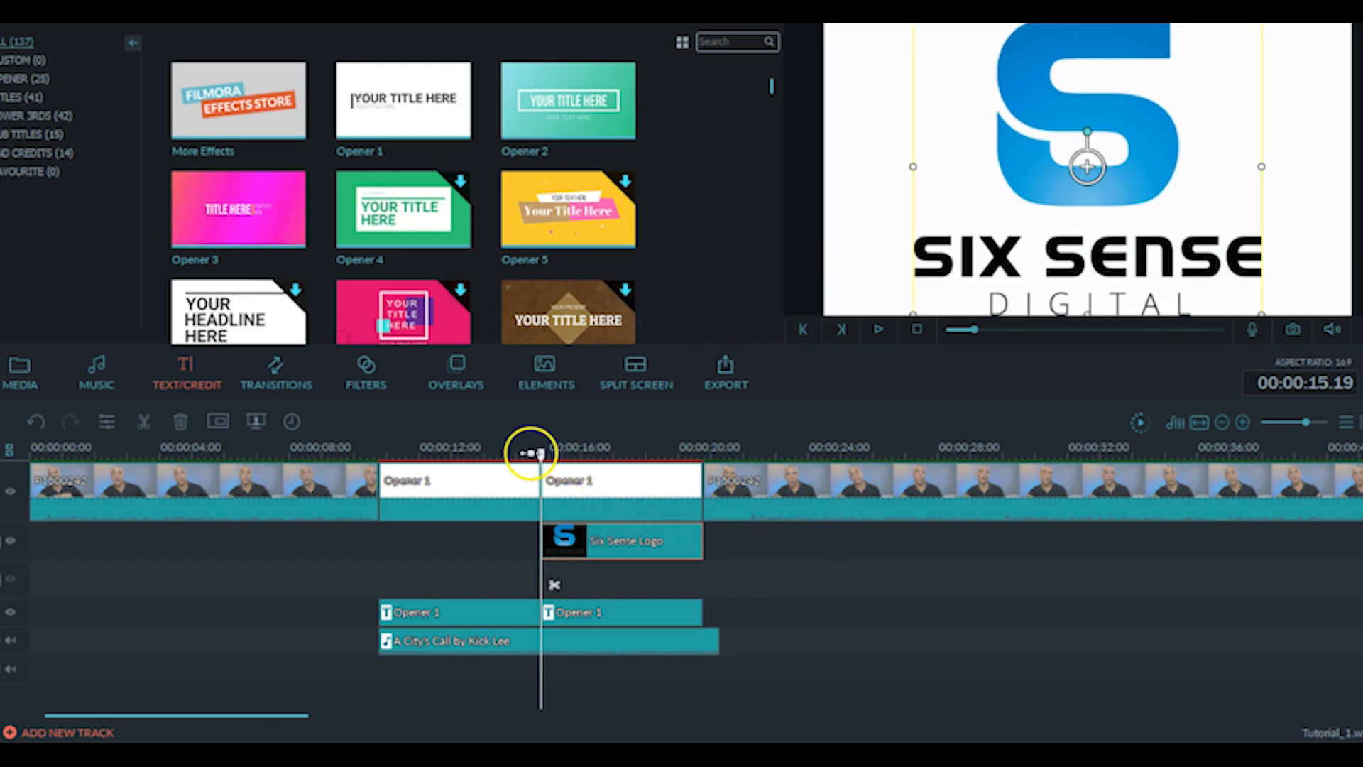
pyautogui.moveTo(542, 452); pyautogui.dragTo(497, 460)
pyautogui.press('space')
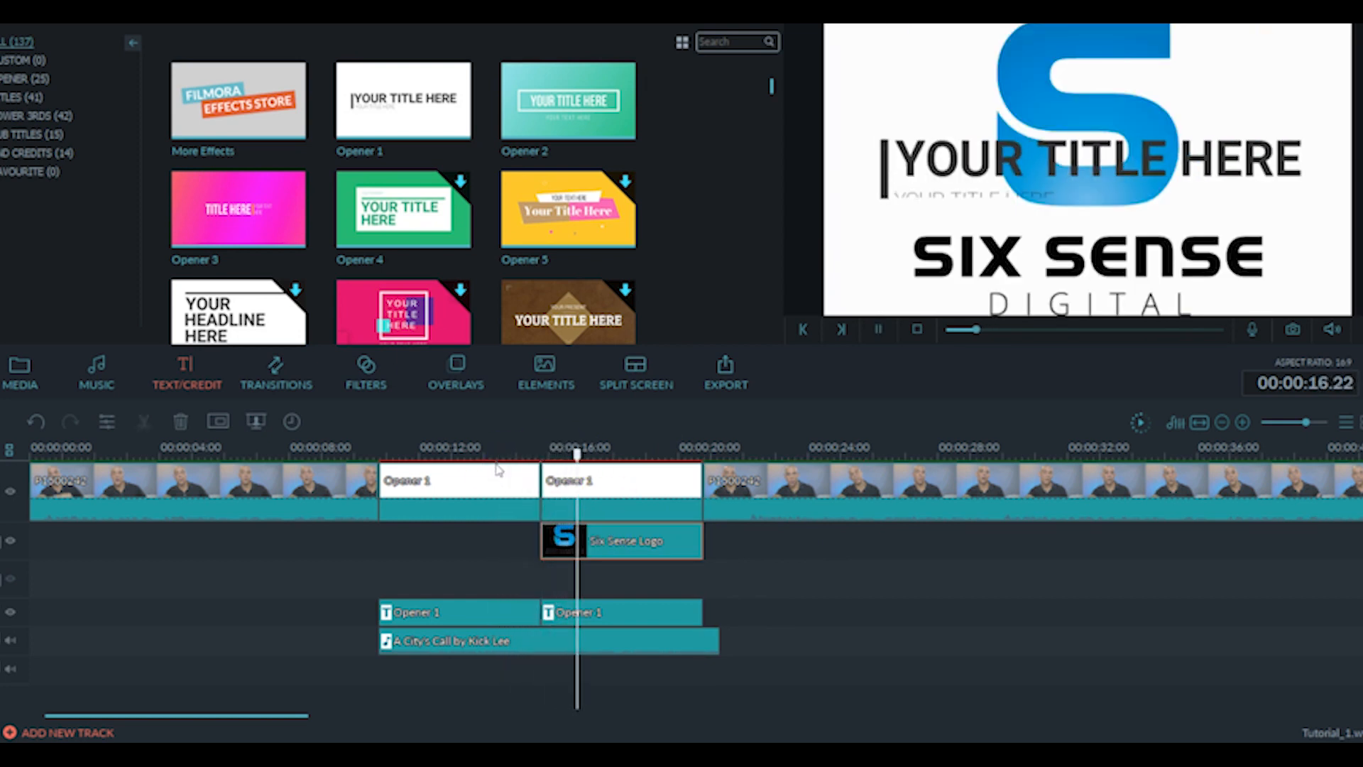
pyautogui.press('space')
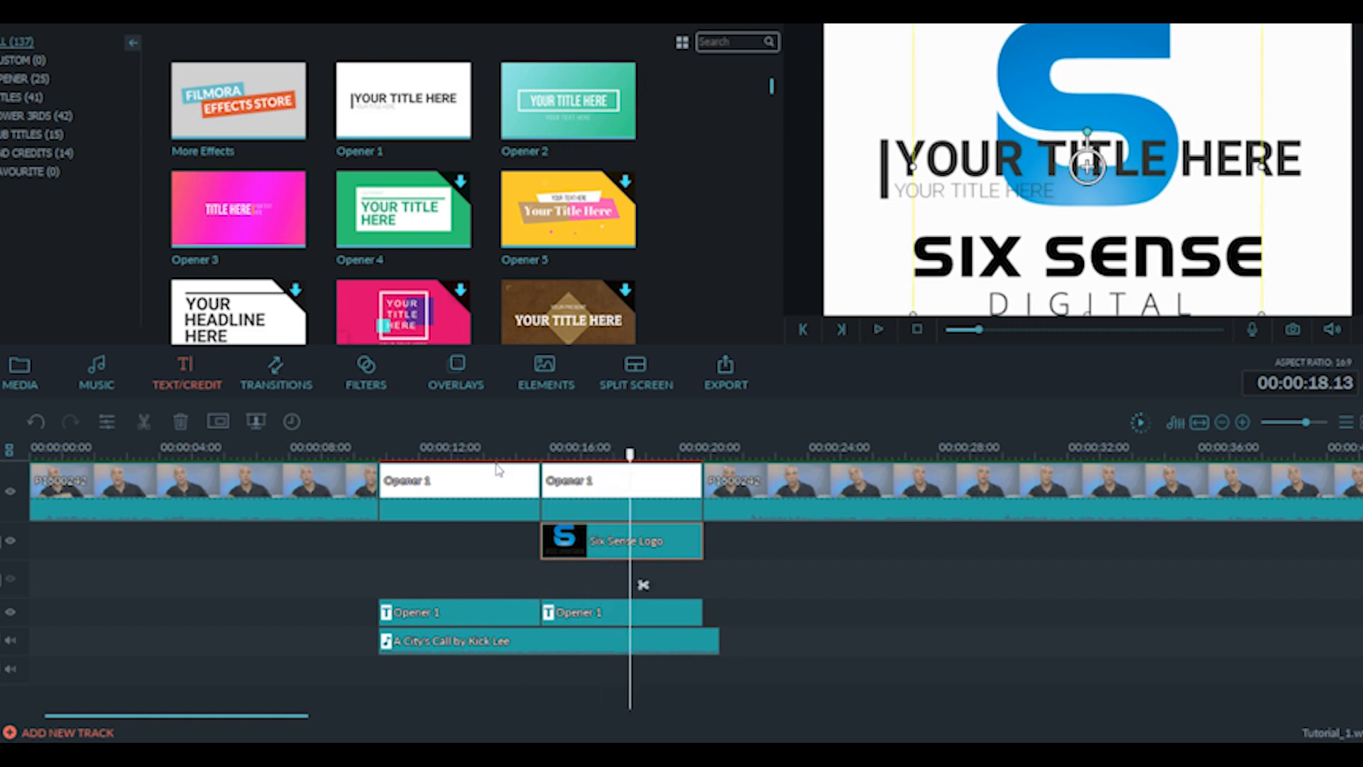
# Step: Delete the second opener's placeholder text clip from the text track, keeping its white background
pyautogui.click(583, 615)
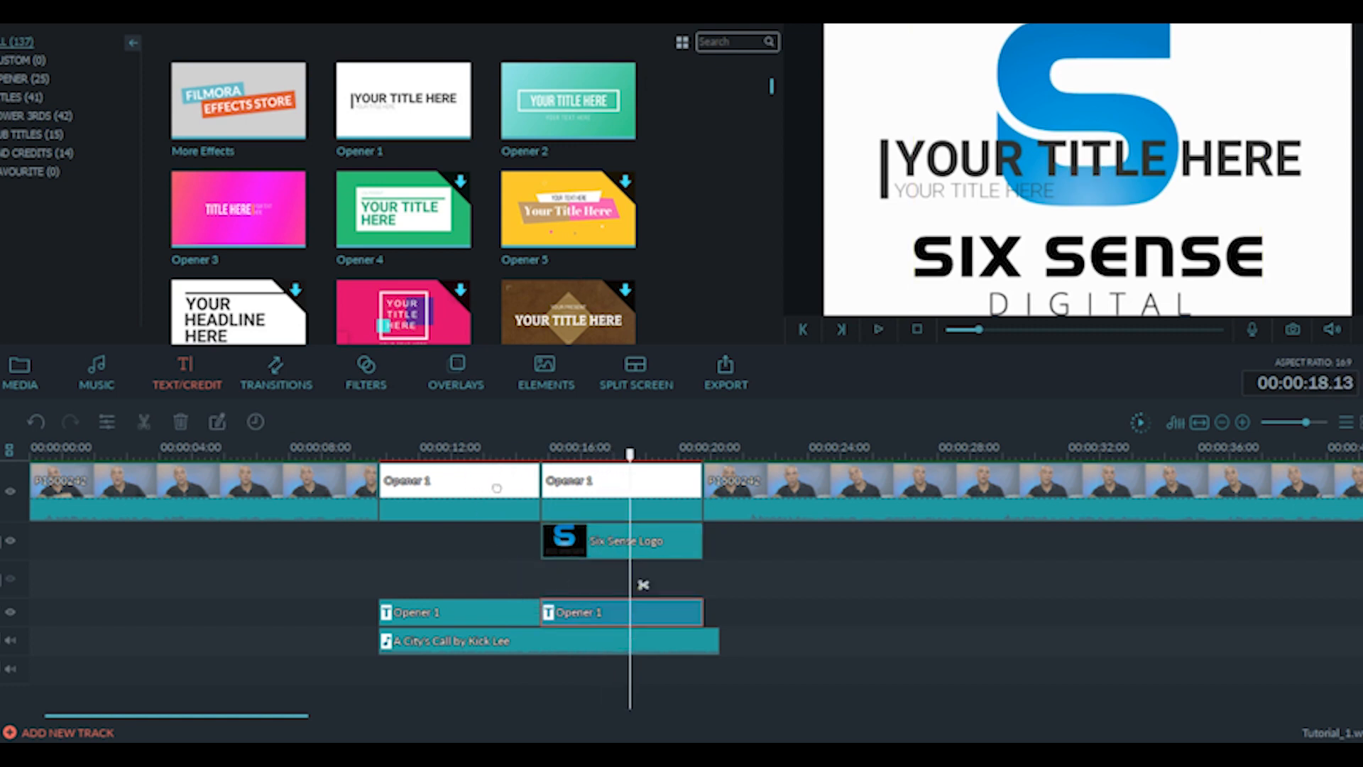
pyautogui.rightClick(628, 615)
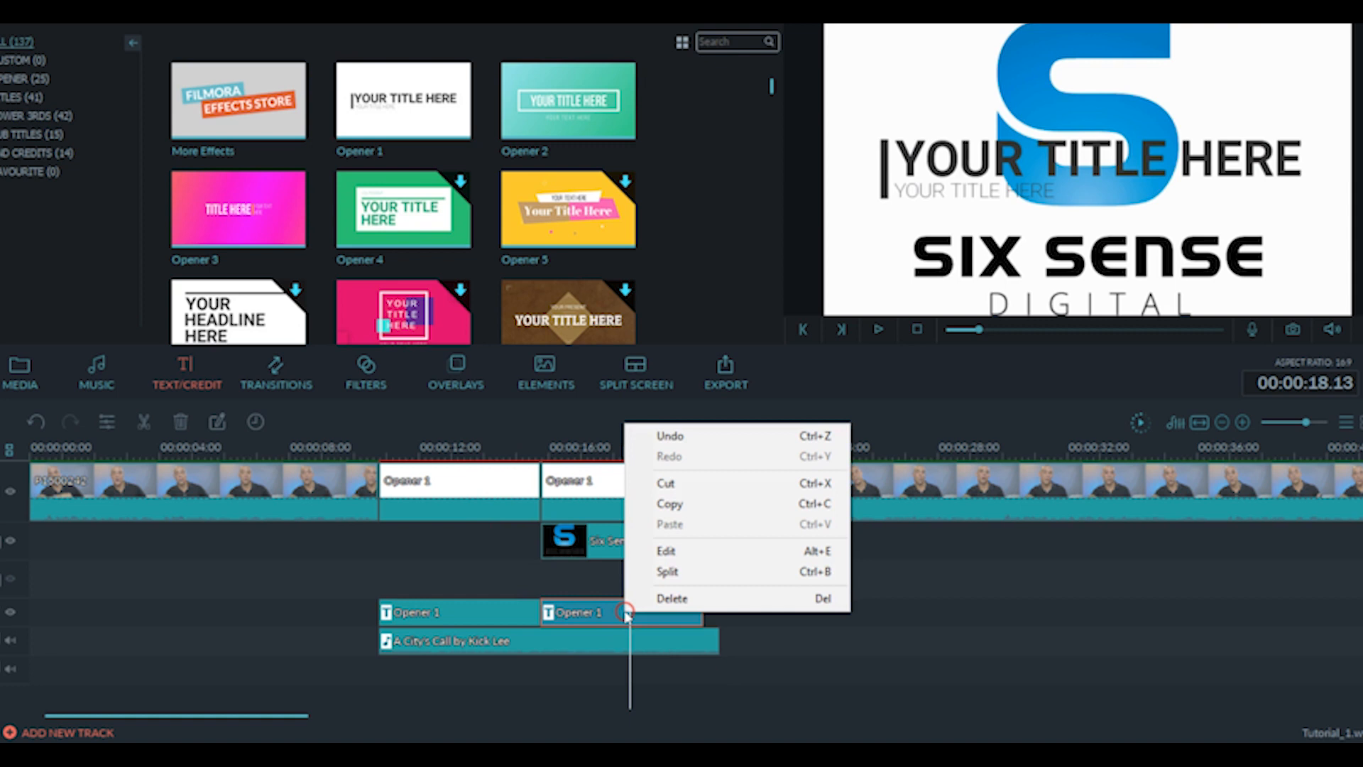
pyautogui.click(671, 597)
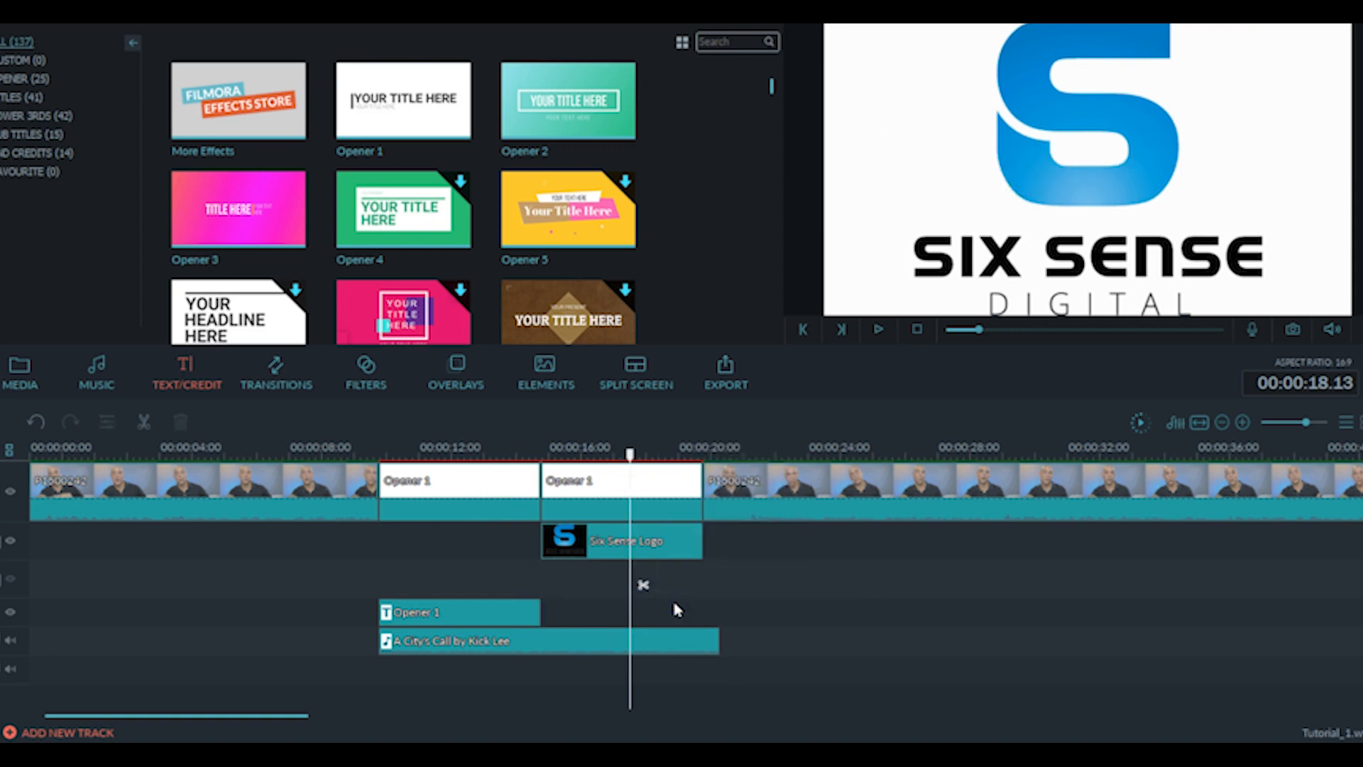
# Step: Shrink the Six Sense Logo in the preview and centre it on the white background
pyautogui.click(661, 553)
pyautogui.click(665, 550)
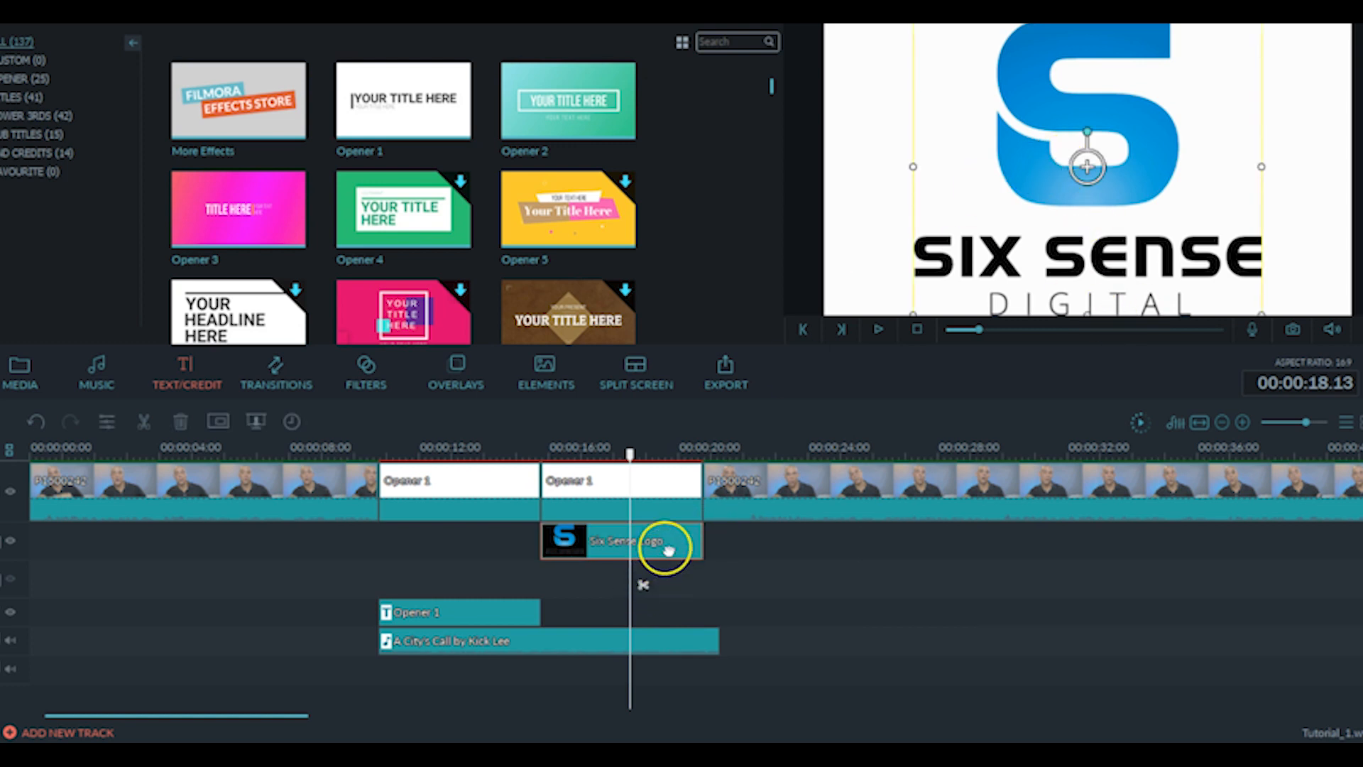
pyautogui.click(687, 539)
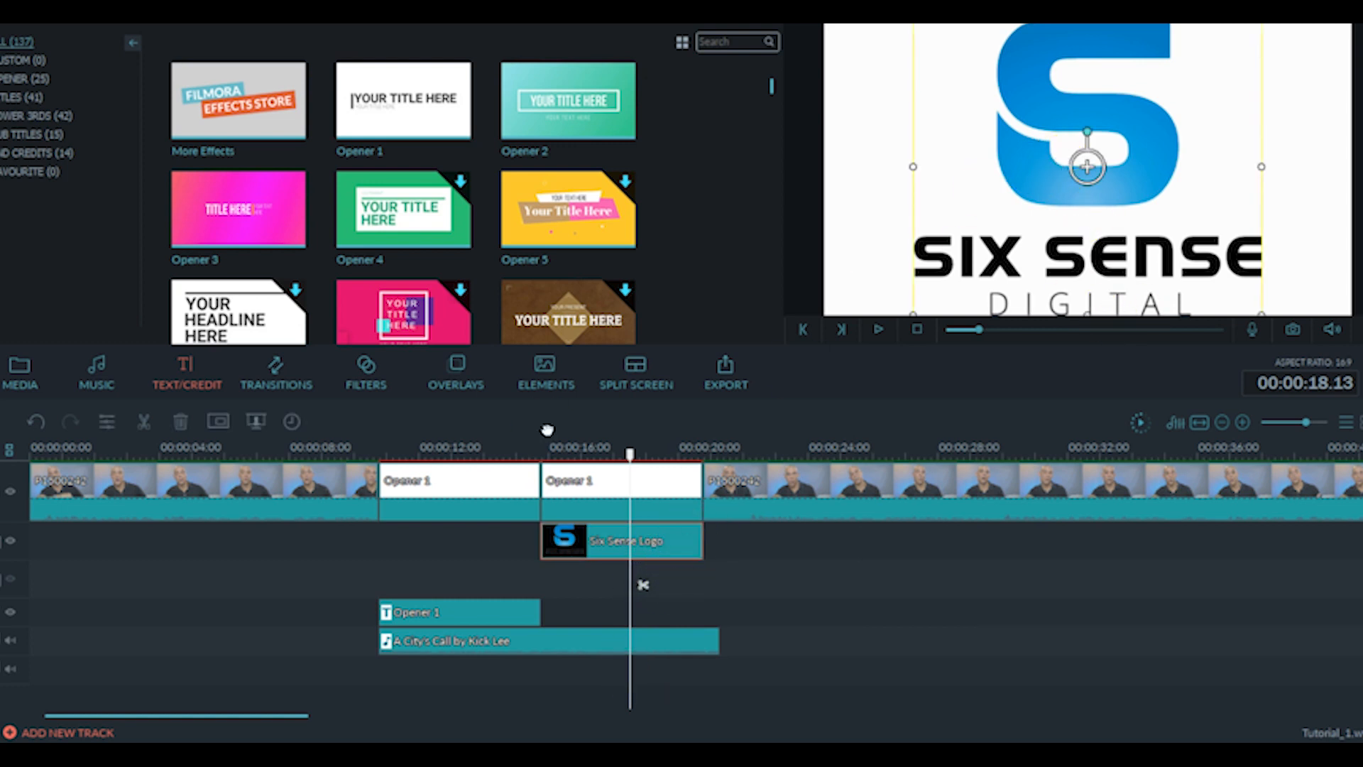
pyautogui.moveTo(1078, 167)
pyautogui.mouseDown()
pyautogui.moveTo(1025, 167)
pyautogui.moveTo(1099, 167)
pyautogui.moveTo(998, 164)
pyautogui.moveTo(1081, 153)
pyautogui.mouseUp()
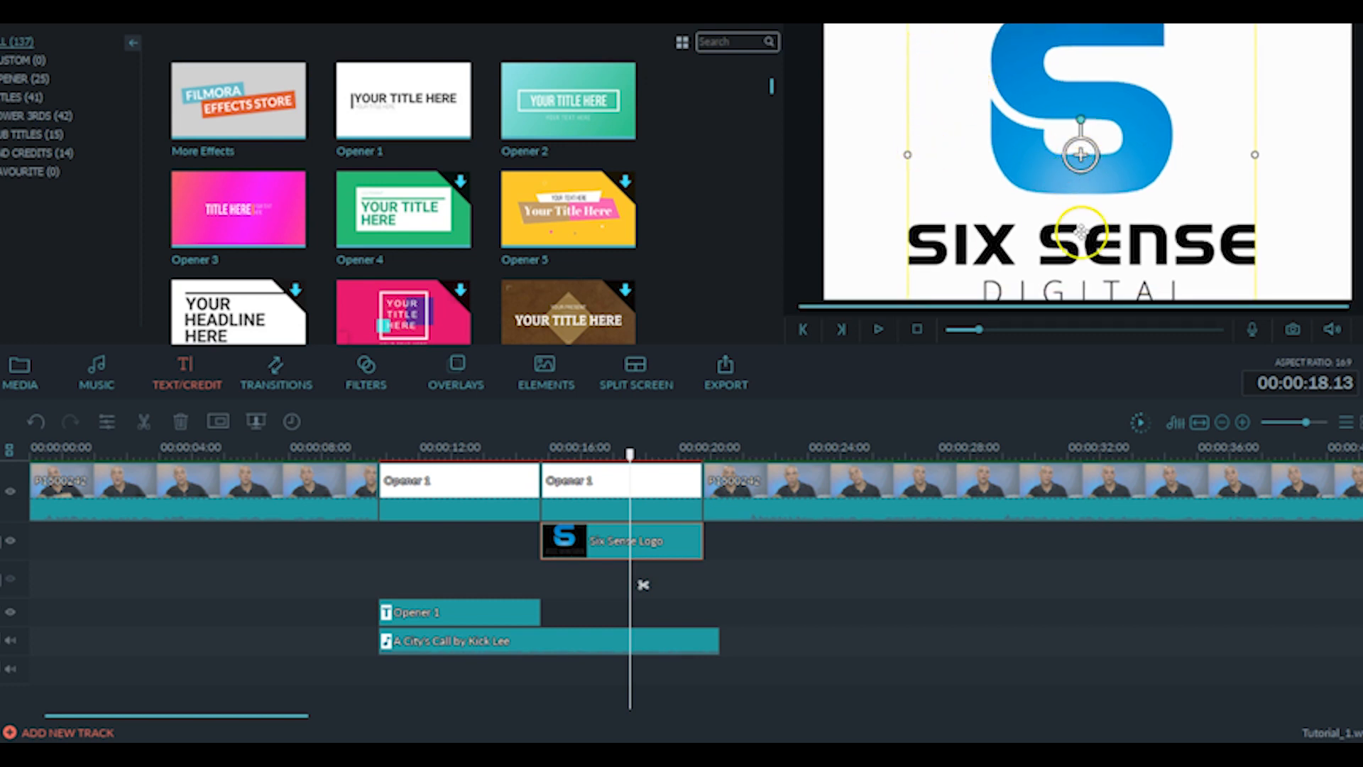
pyautogui.hotkey('ctrl', 'z')
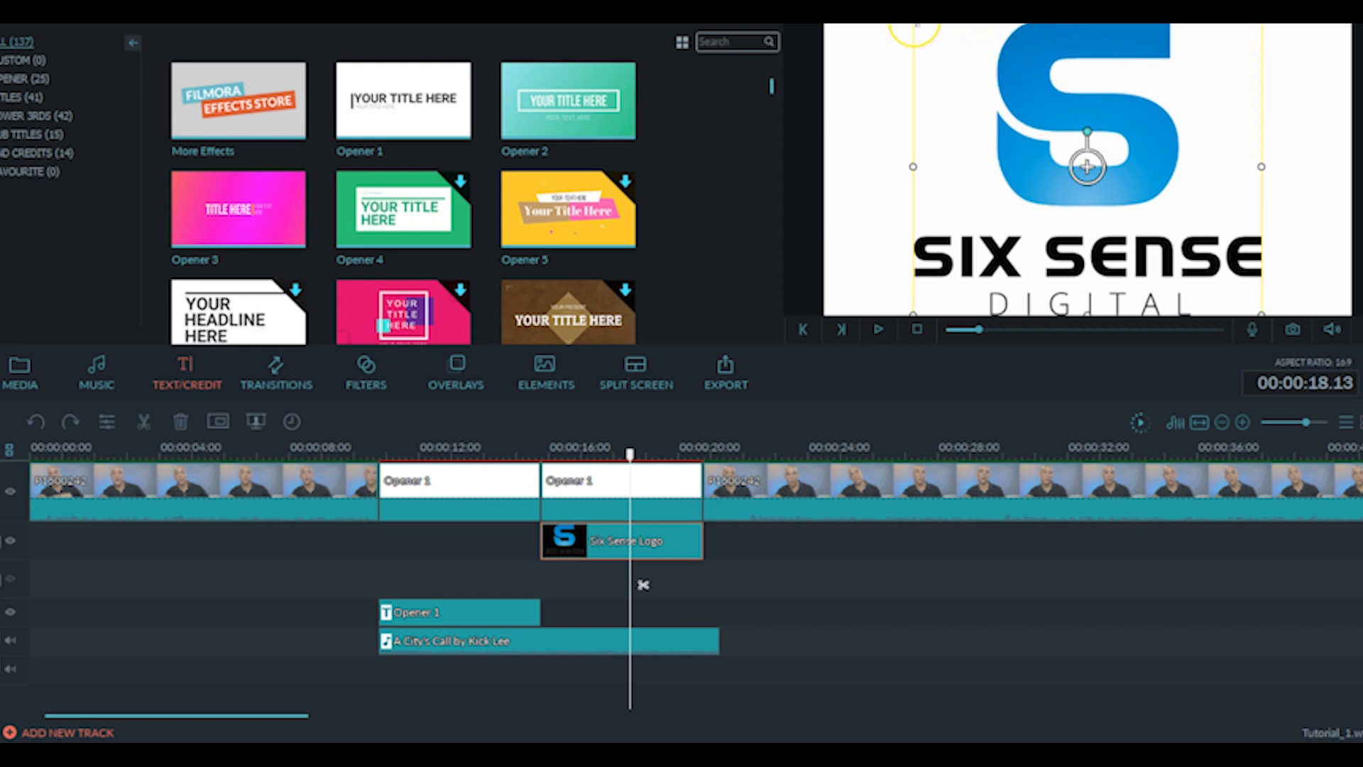
pyautogui.moveTo(914, 27); pyautogui.dragTo(1035, 133)
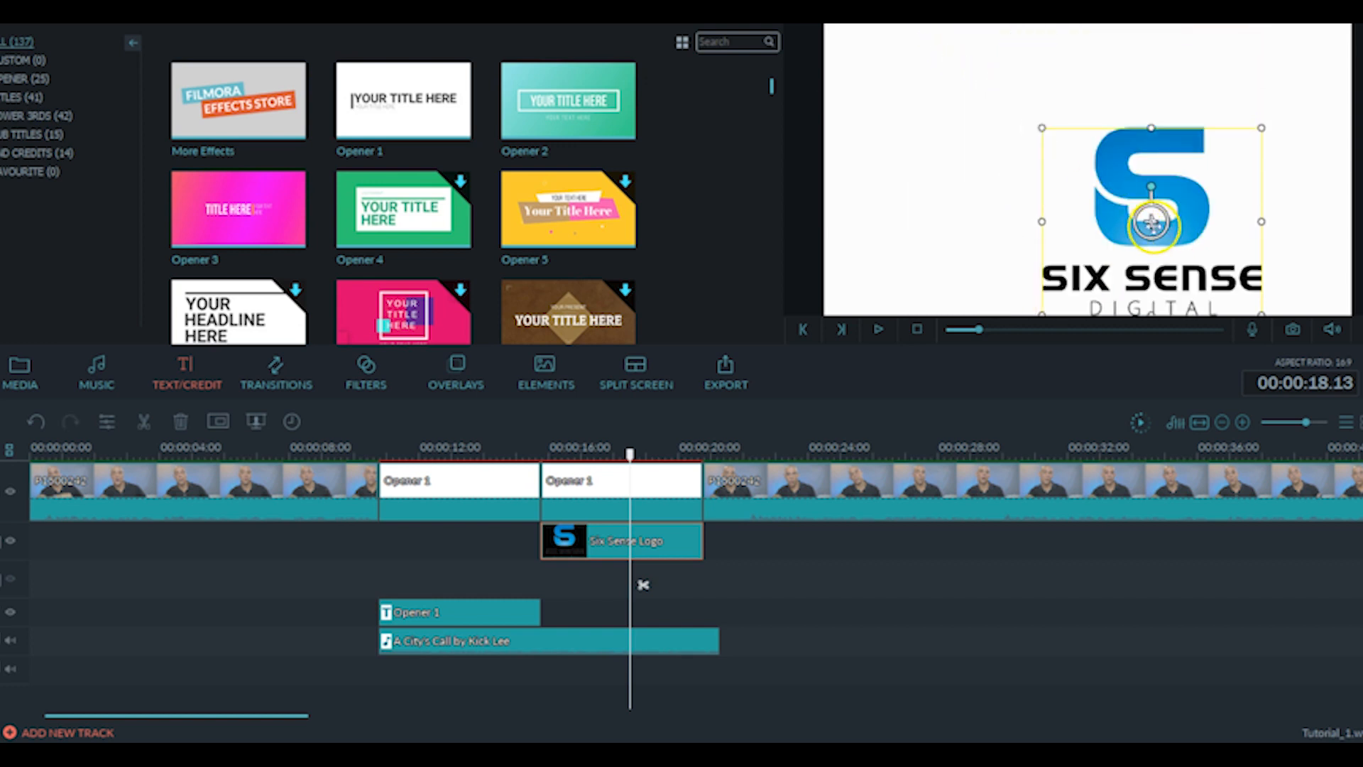
pyautogui.moveTo(1196, 223); pyautogui.dragTo(1121, 158)
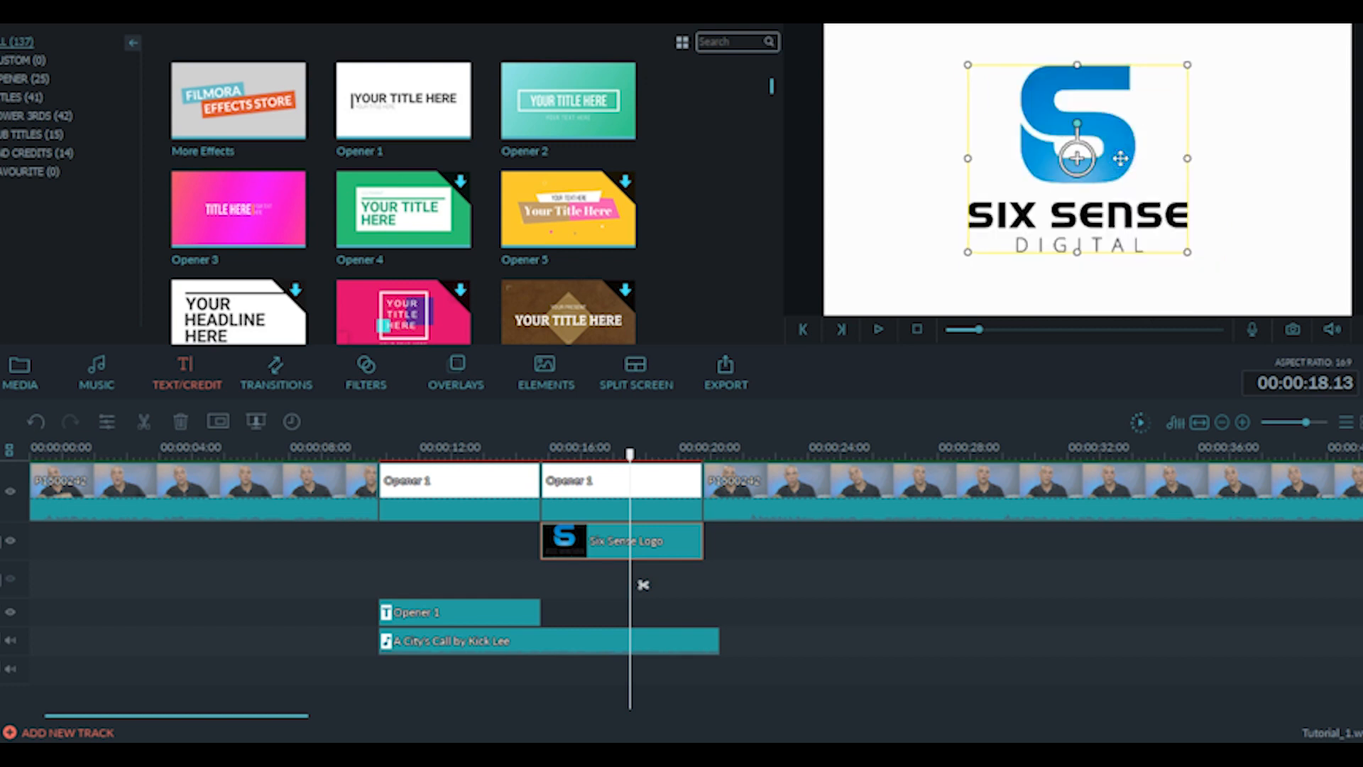
# Step: Apply the Fade Slide 1 motion to the Six Sense Logo clip, and resize and re-centre the logo to fit the frame
pyautogui.doubleClick(668, 545)
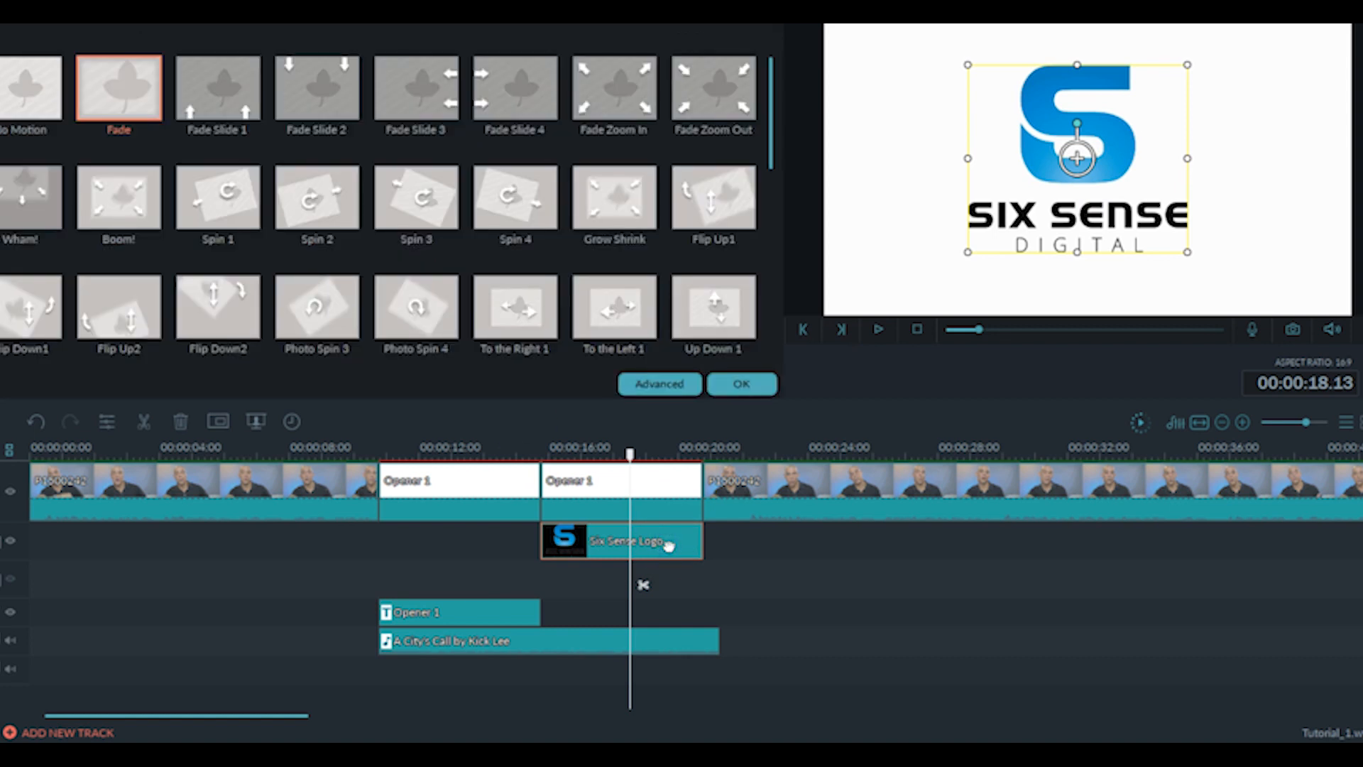
pyautogui.doubleClick(222, 104)
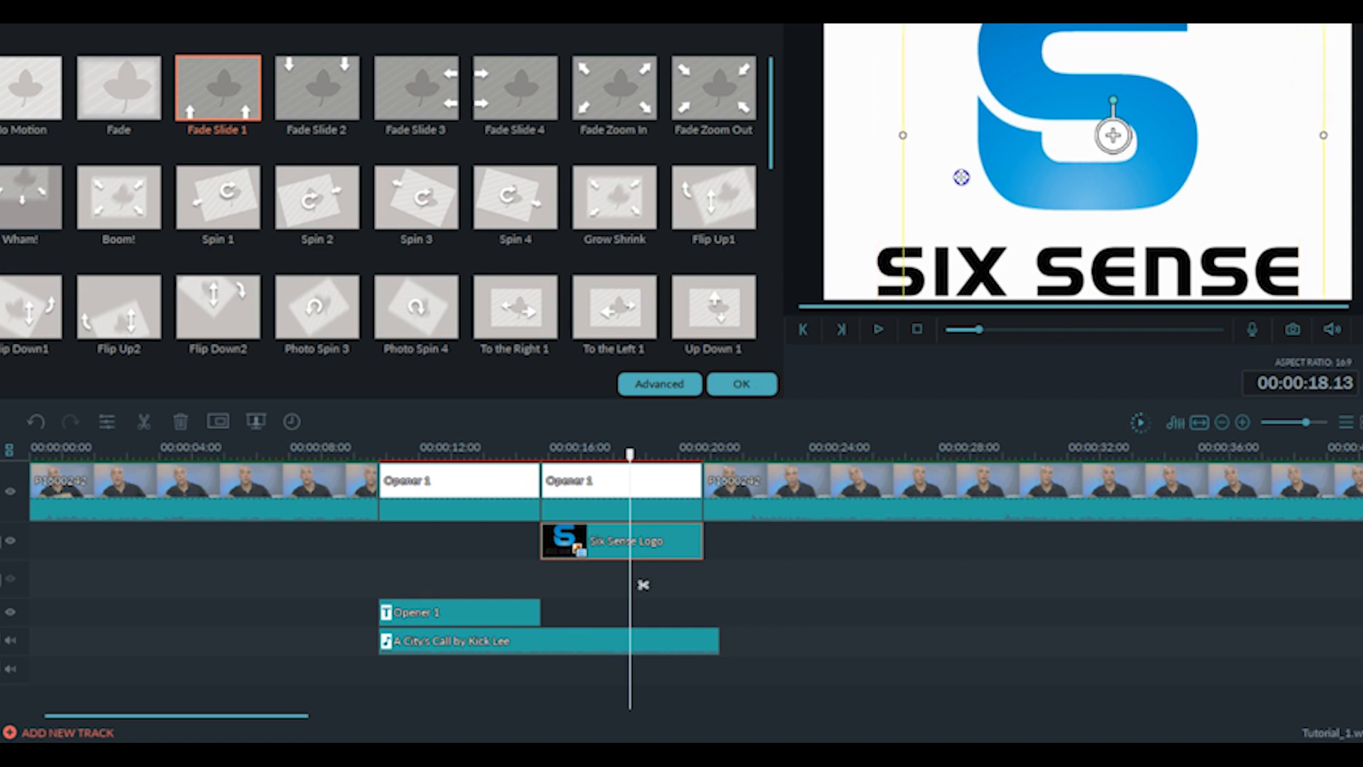
pyautogui.click(898, 249)
pyautogui.moveTo(895, 247); pyautogui.dragTo(1020, 139)
pyautogui.moveTo(1226, 92); pyautogui.dragTo(1136, 224)
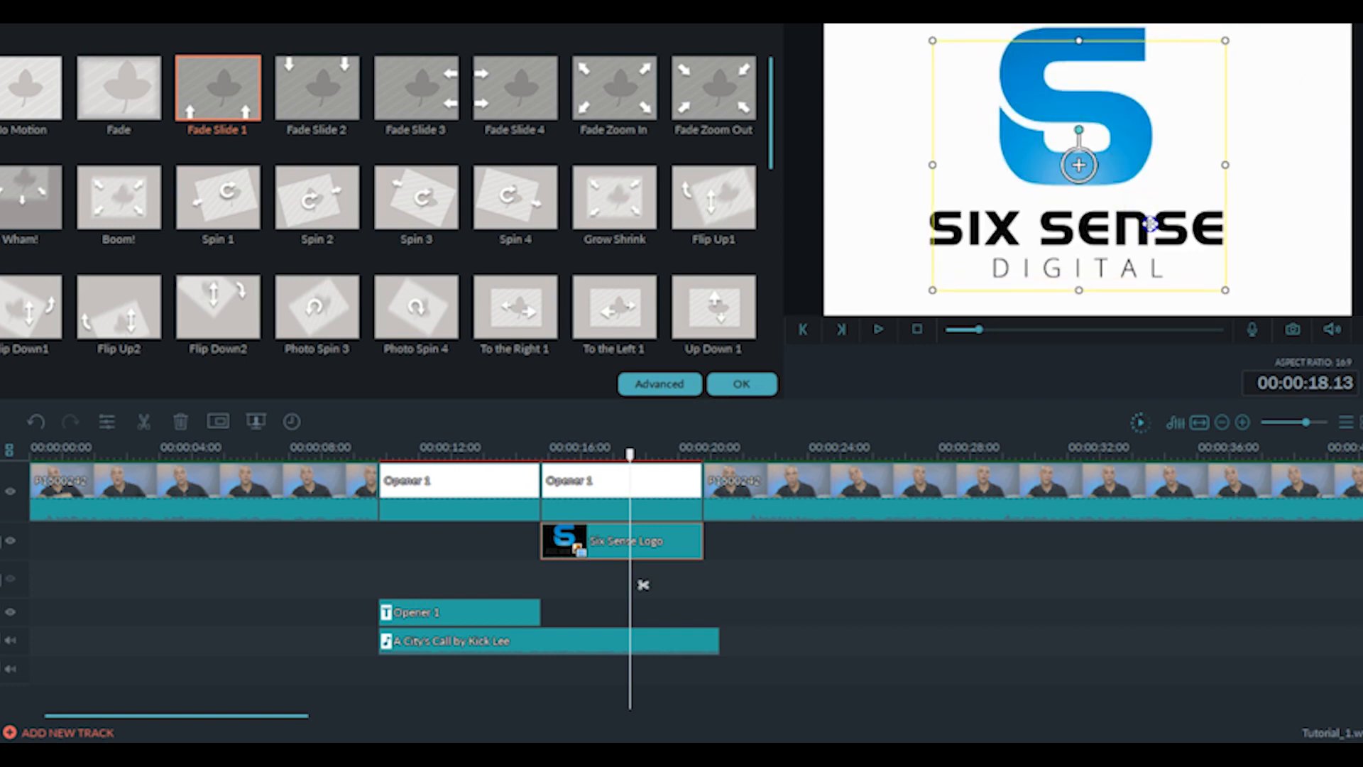
pyautogui.moveTo(1146, 209); pyautogui.dragTo(1150, 222)
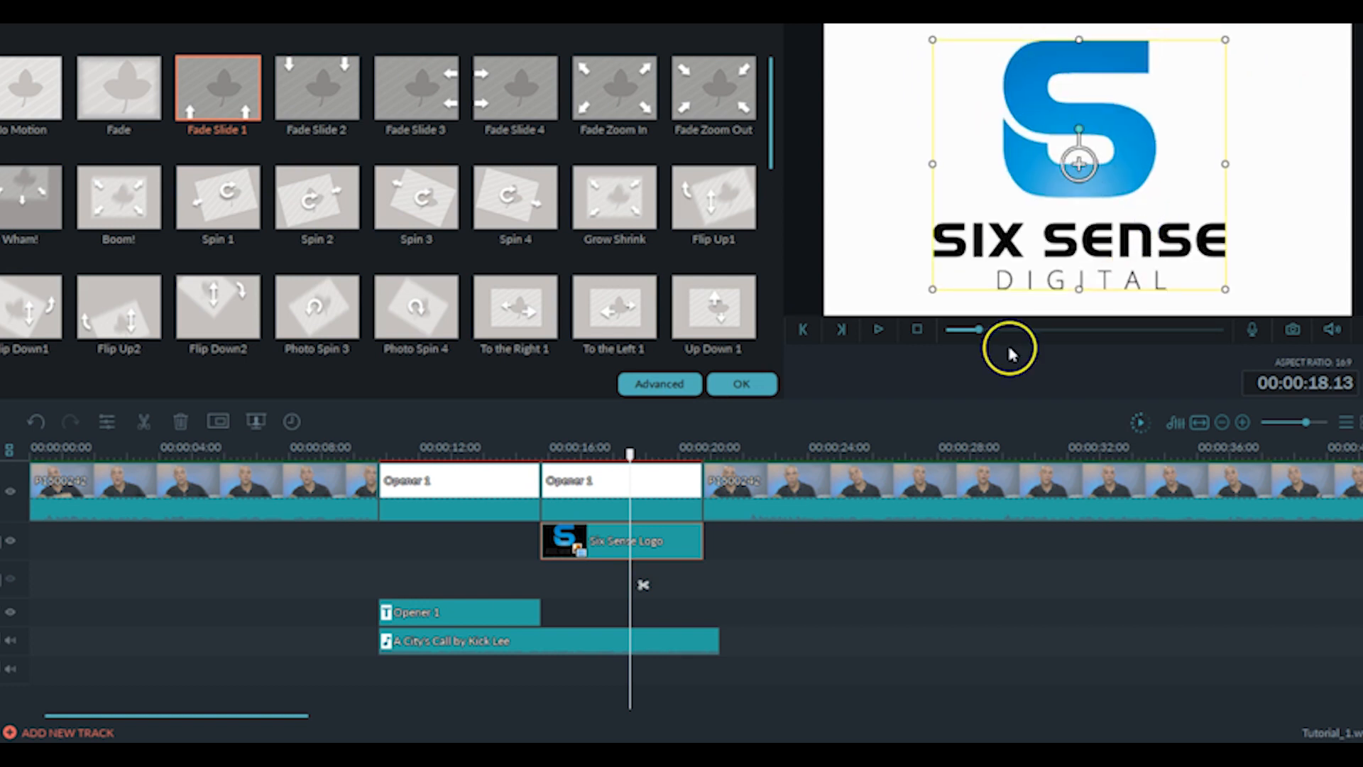
# Step: Play the logo's entrance from the end of the first opener, and delete the motion from the Six Sense Logo clip
pyautogui.moveTo(630, 454); pyautogui.dragTo(516, 446)
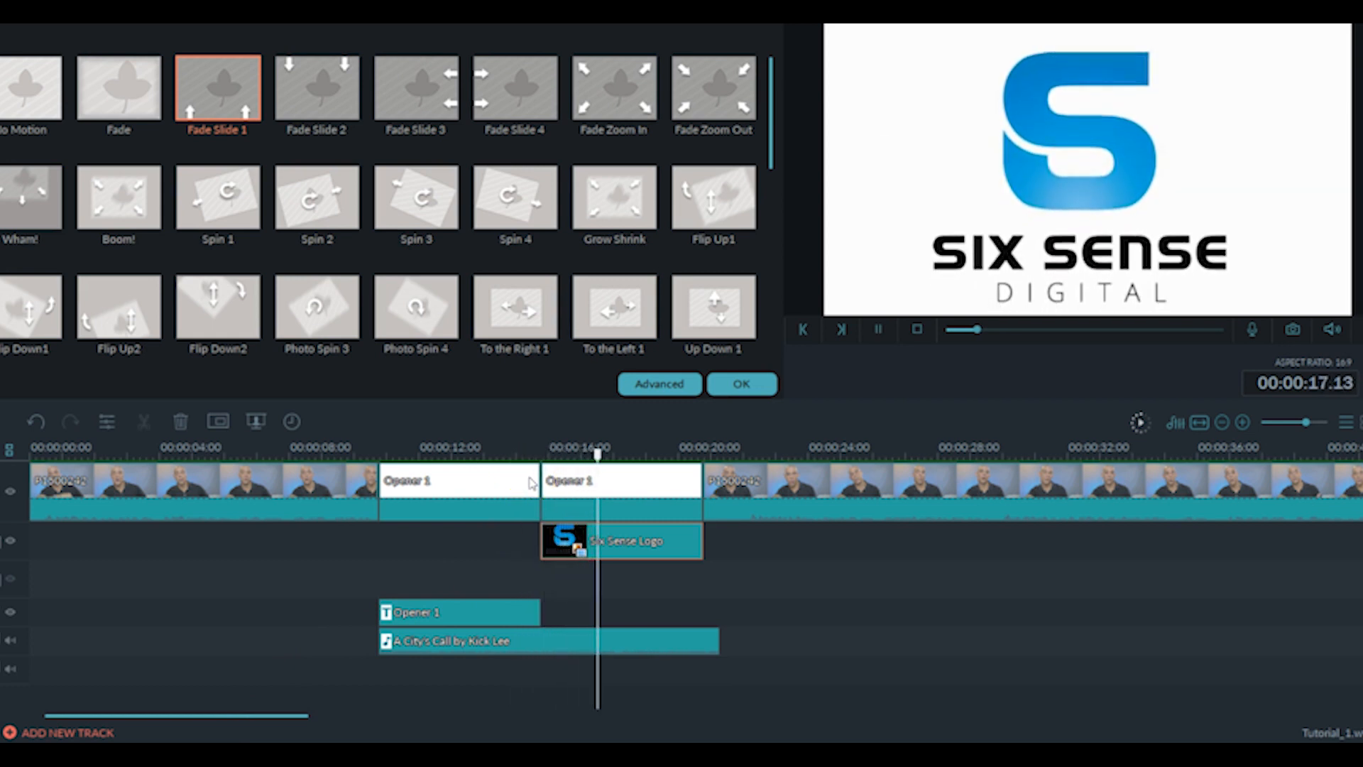
pyautogui.press('space')
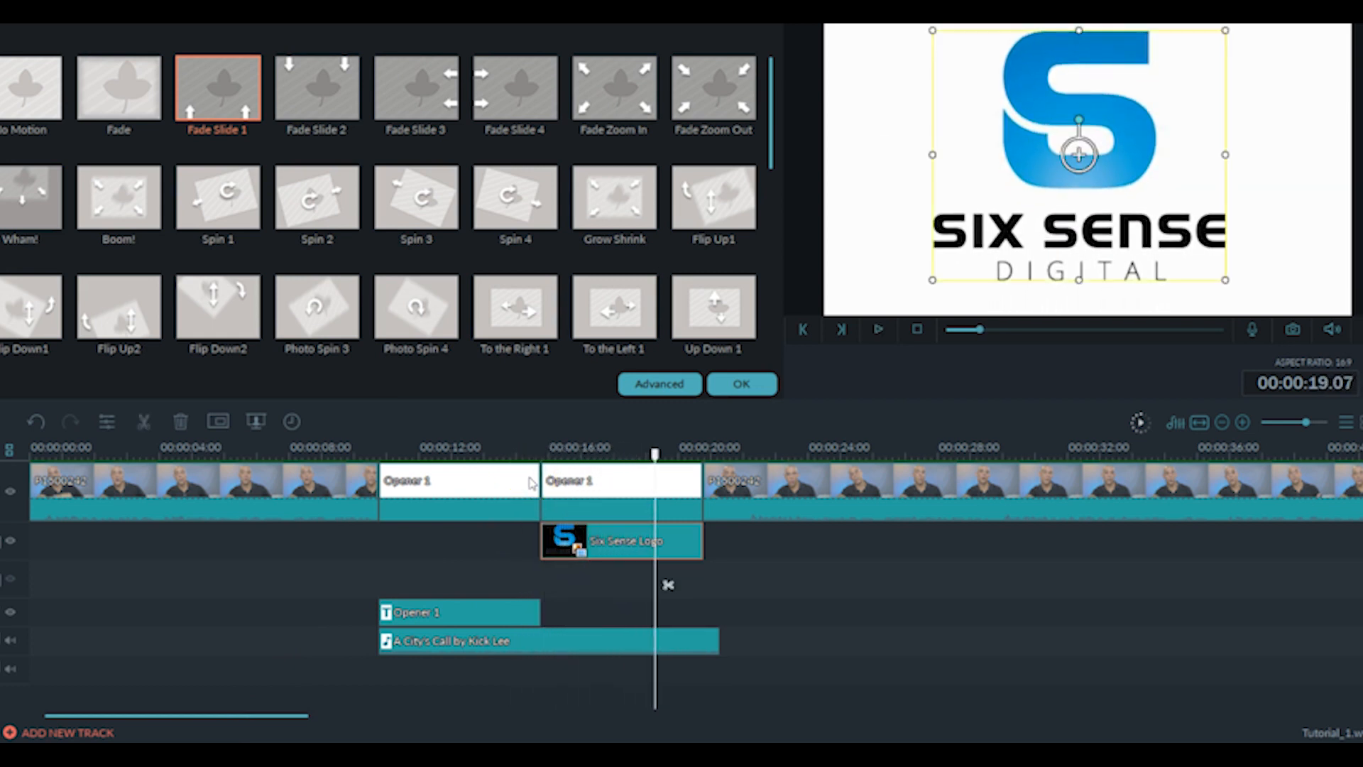
pyautogui.rightClick(572, 548)
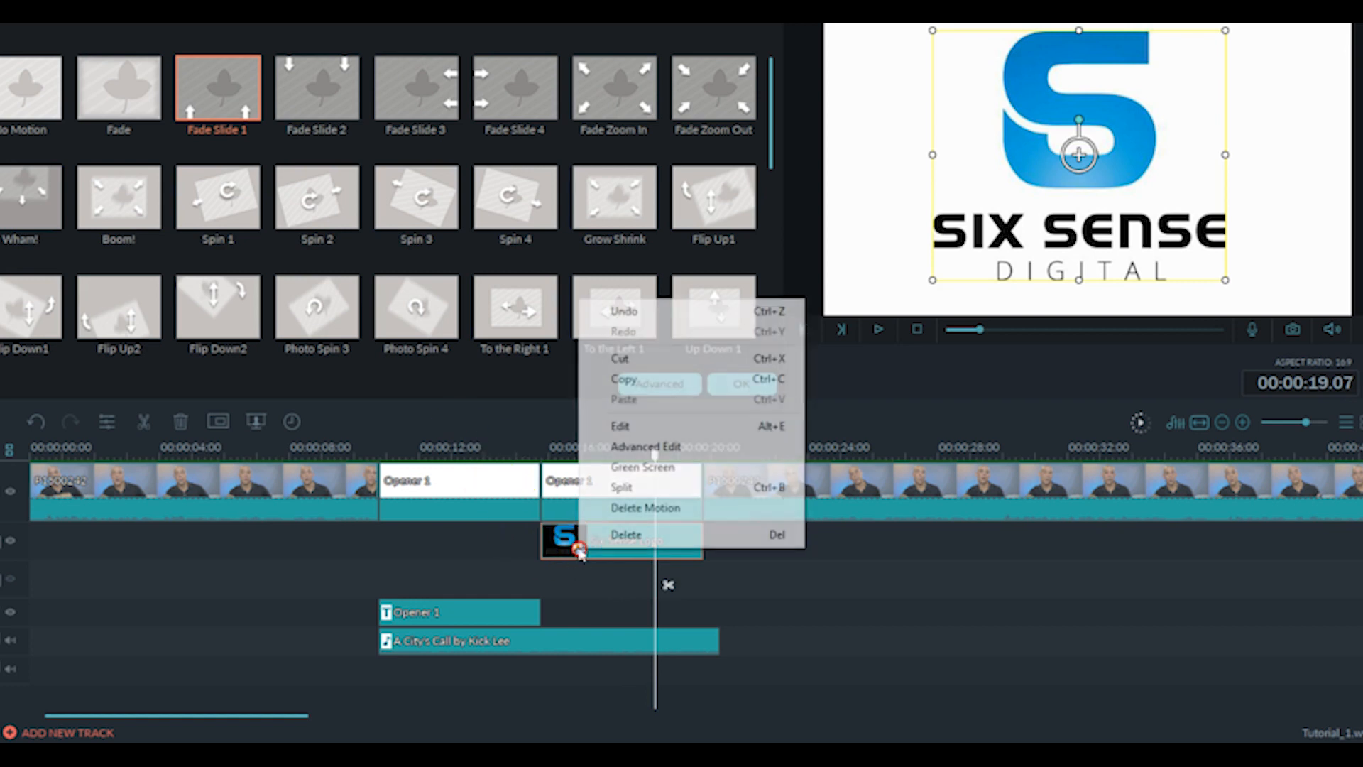
pyautogui.click(663, 508)
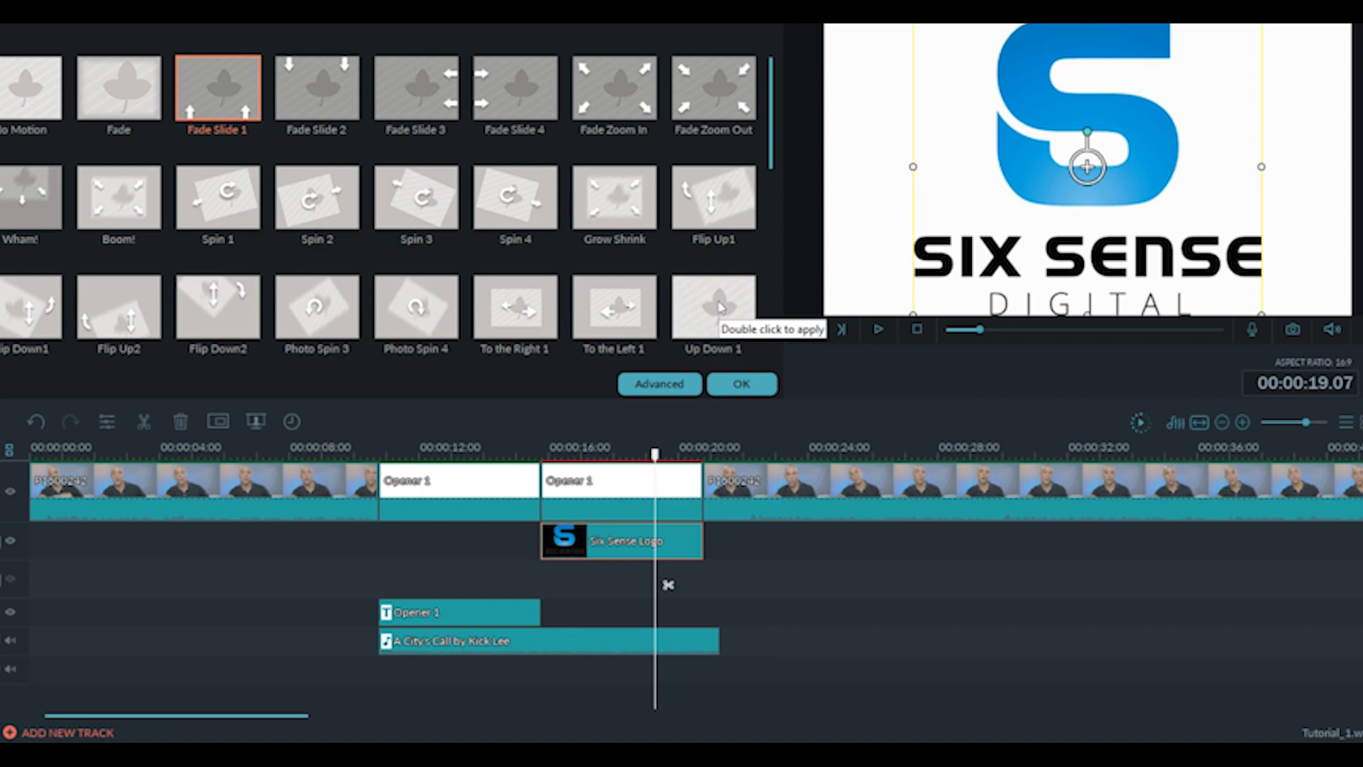
# Step: Apply the Up Down 1 motion to the Six Sense Logo clip and play it through to the returning talking-head video
pyautogui.doubleClick(719, 307)
pyautogui.moveTo(666, 444); pyautogui.dragTo(533, 451)
pyautogui.press('space')
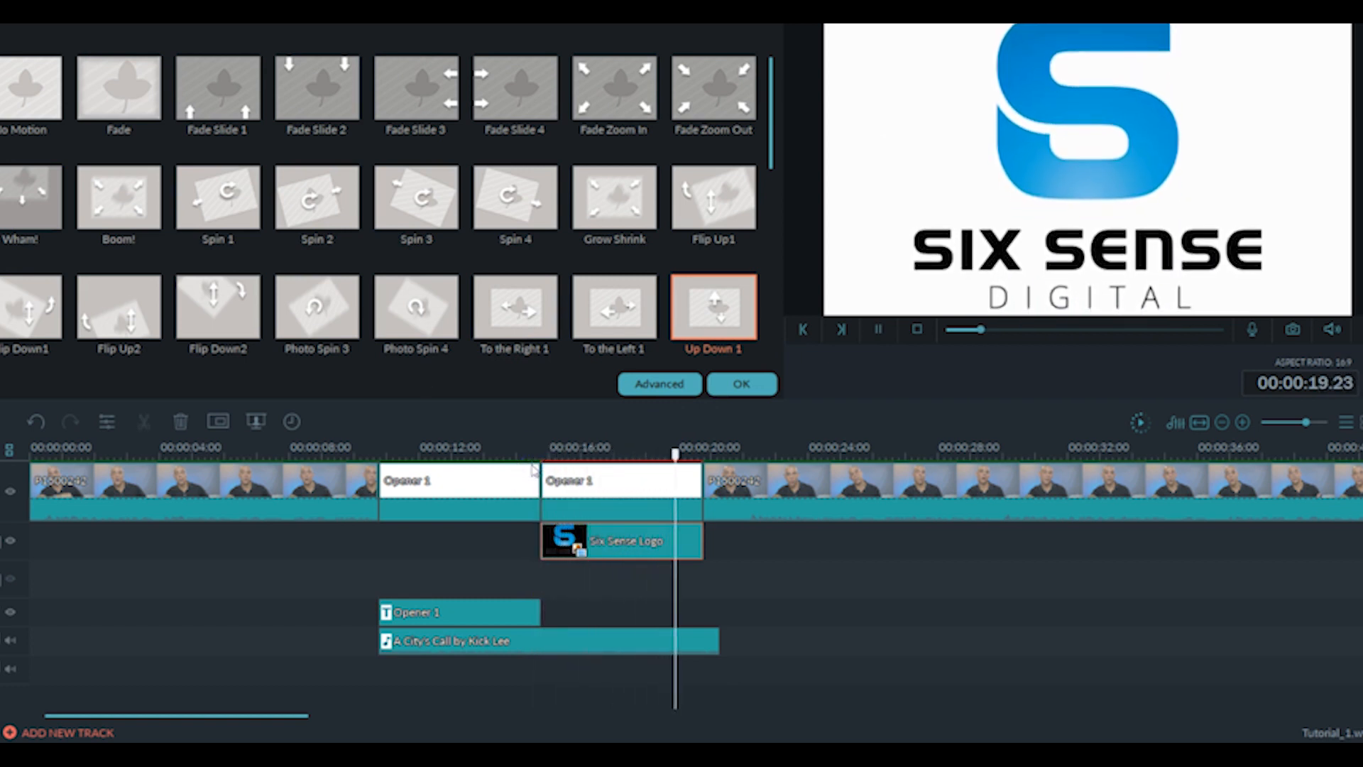
pyautogui.press('space')
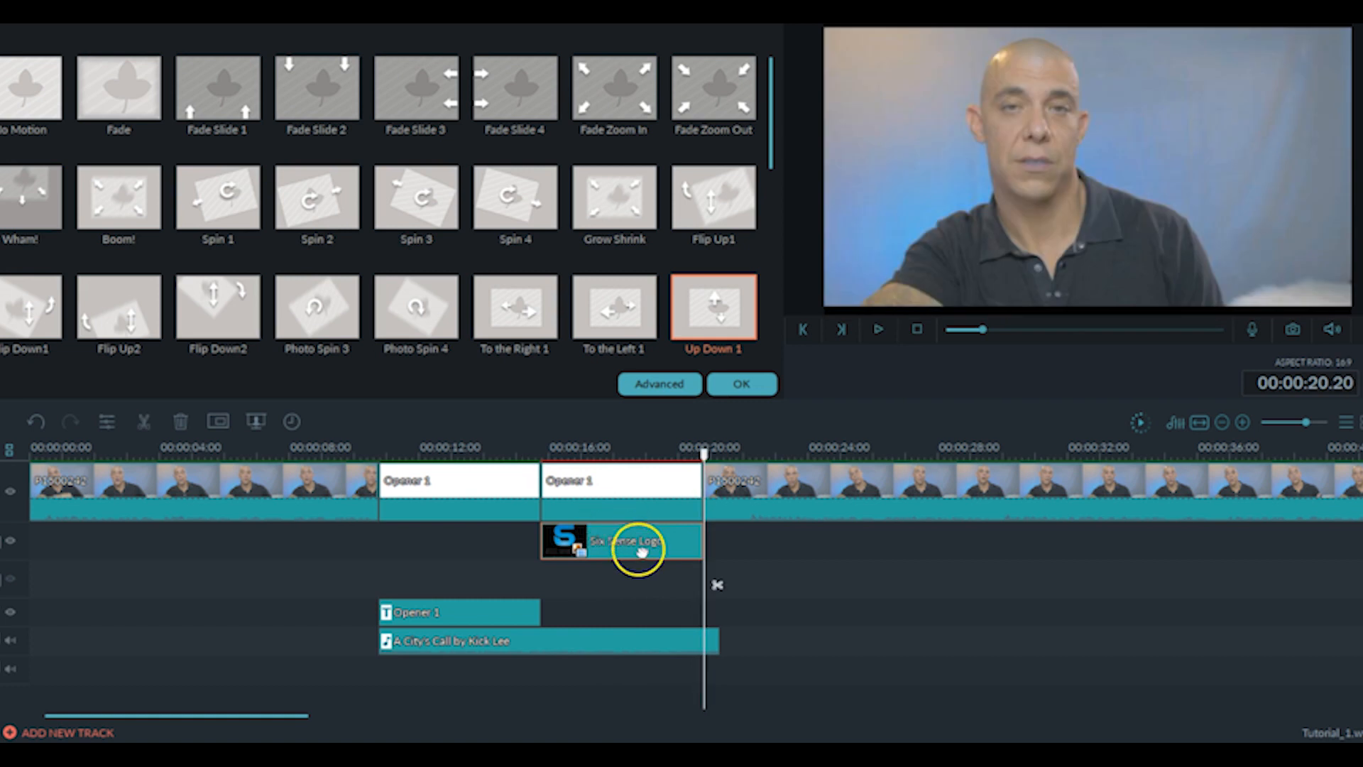
pyautogui.moveTo(705, 454); pyautogui.dragTo(632, 455)
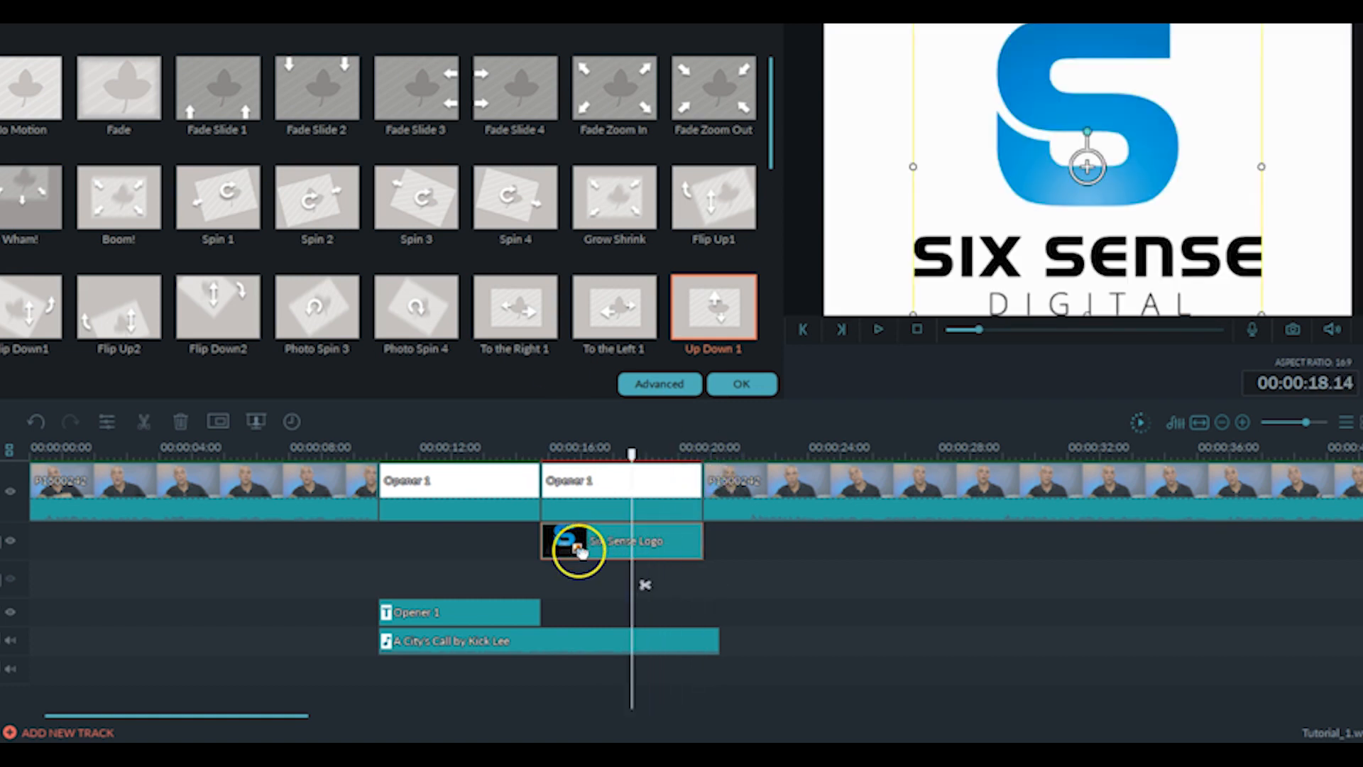
pyautogui.click(661, 381)
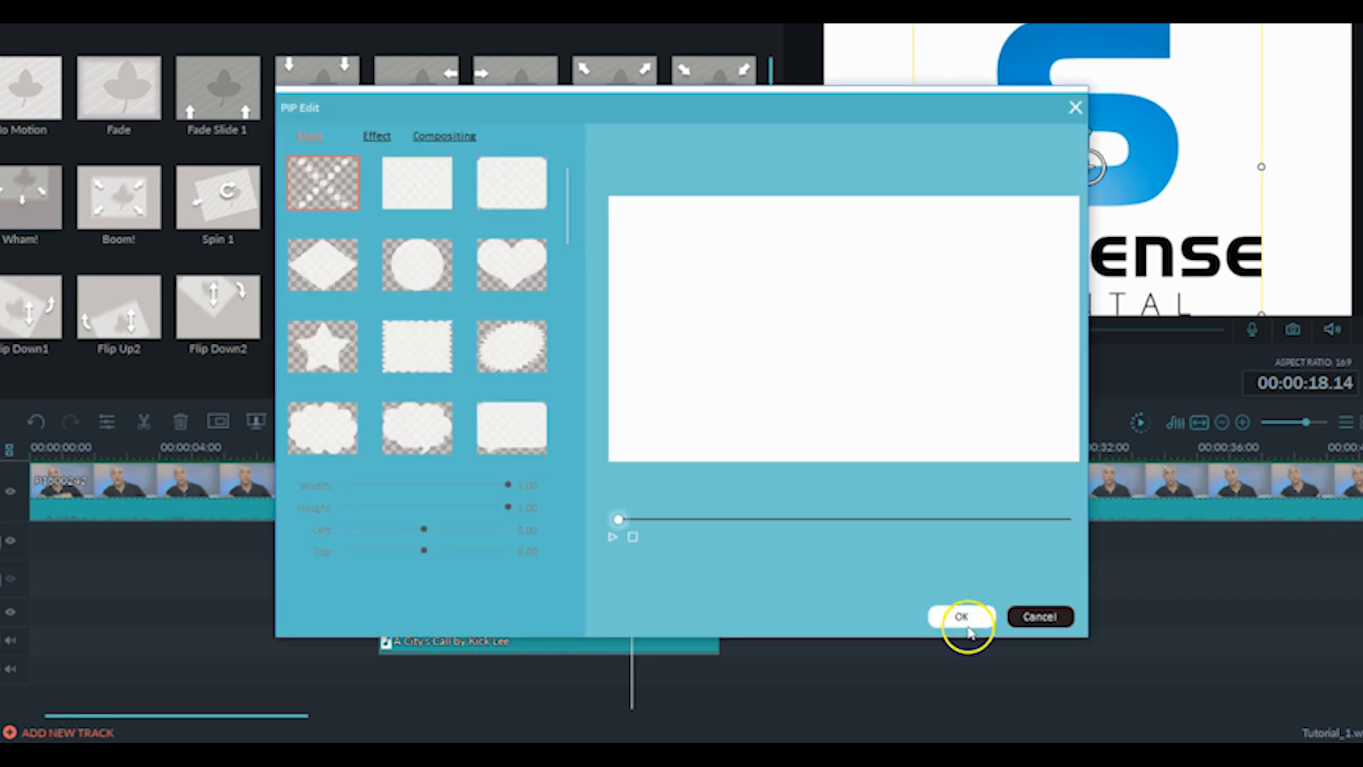
pyautogui.click(1030, 622)
pyautogui.rightClick(631, 550)
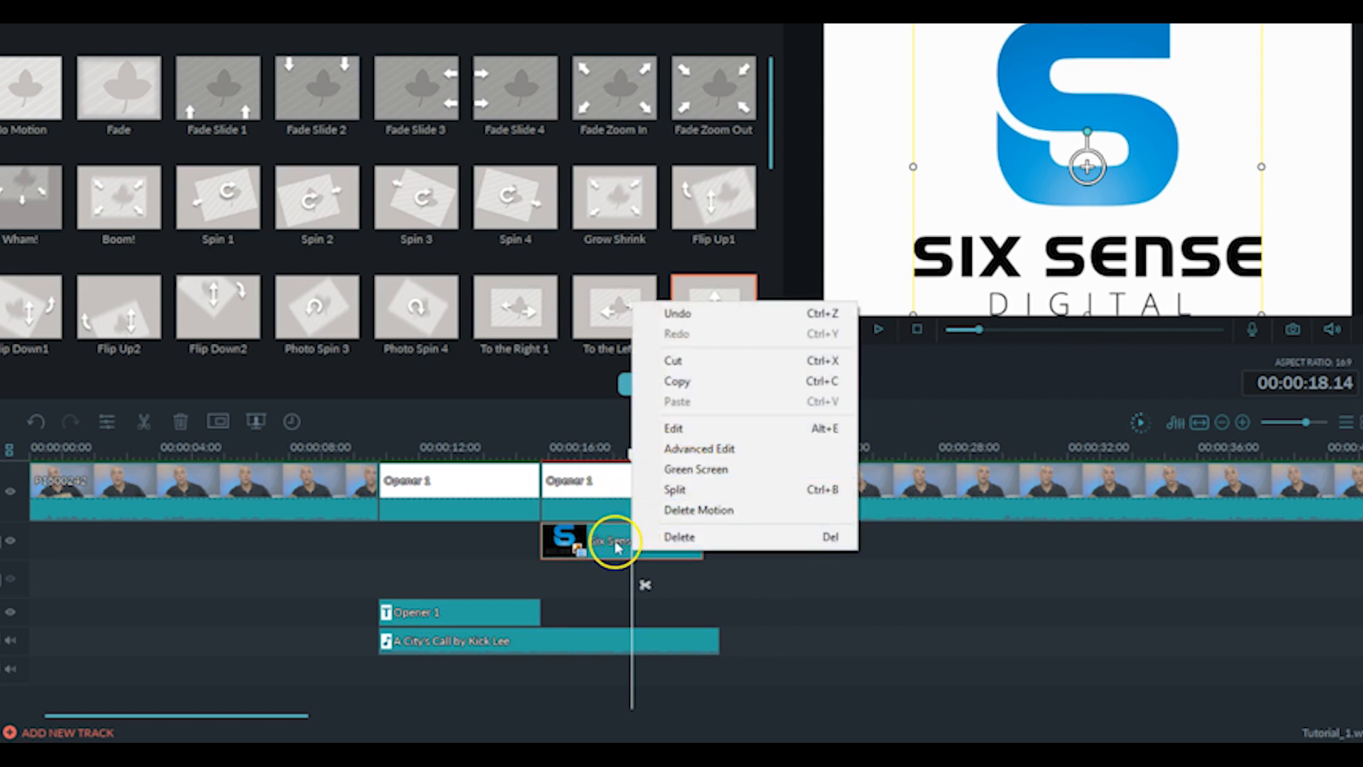
pyautogui.click(618, 542)
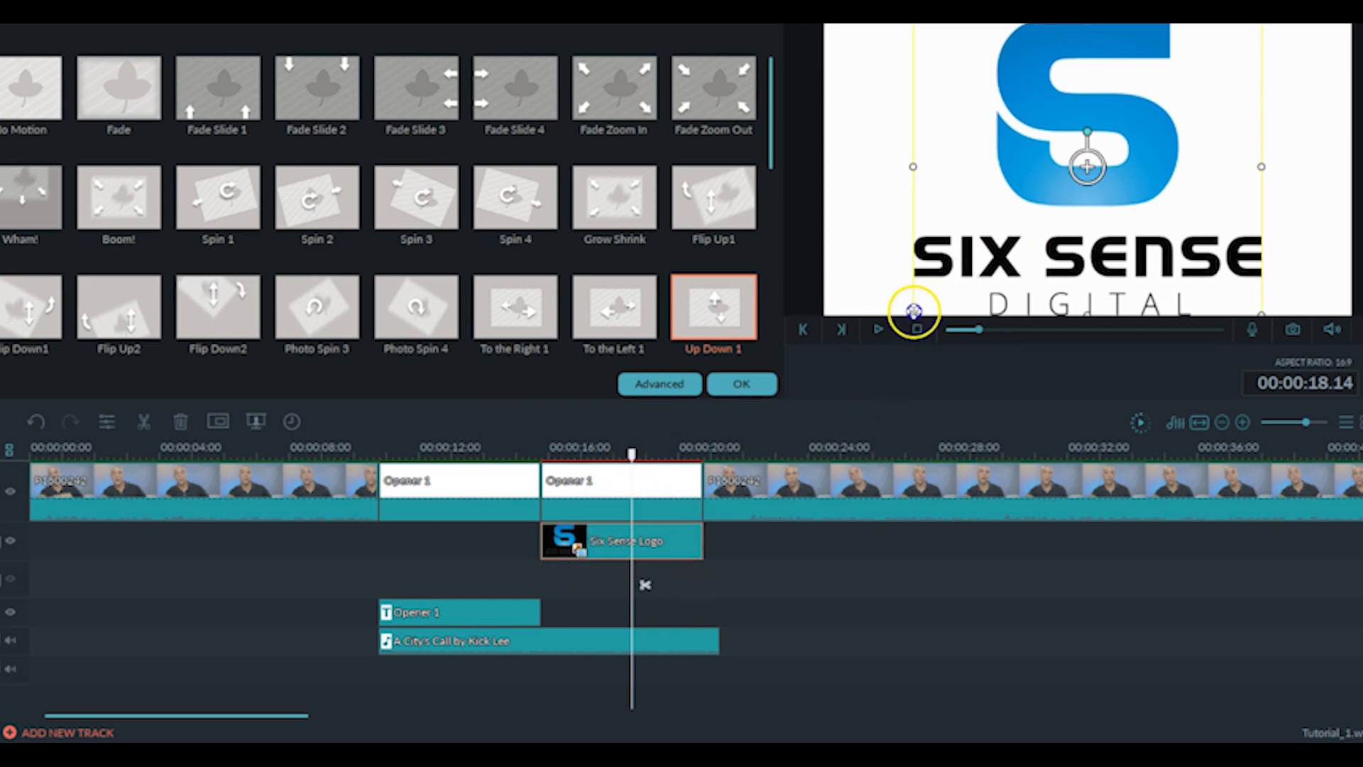
# Step: Shrink the Six Sense Logo, centre it on the white background, and play the rest of its clip
pyautogui.moveTo(913, 313); pyautogui.dragTo(1033, 210)
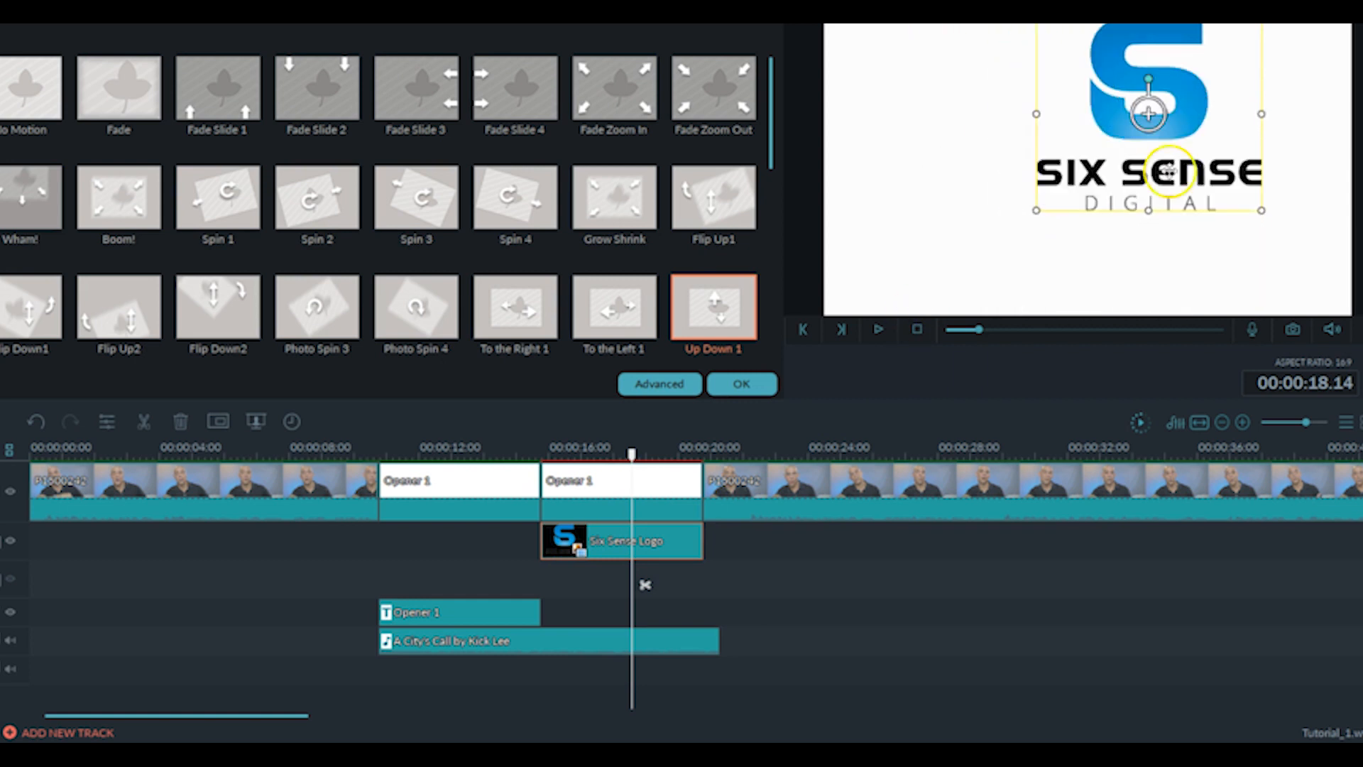
pyautogui.moveTo(1199, 180); pyautogui.dragTo(1143, 207)
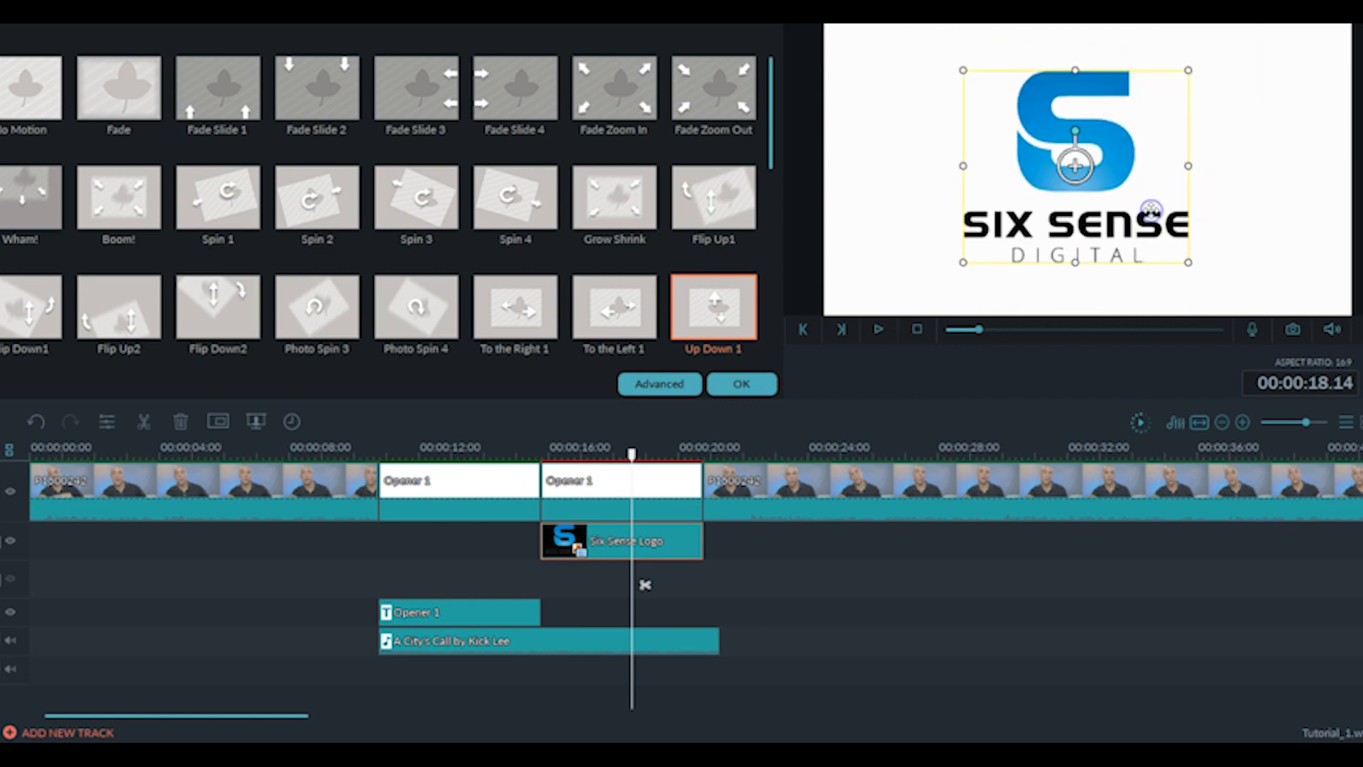
pyautogui.press('space')
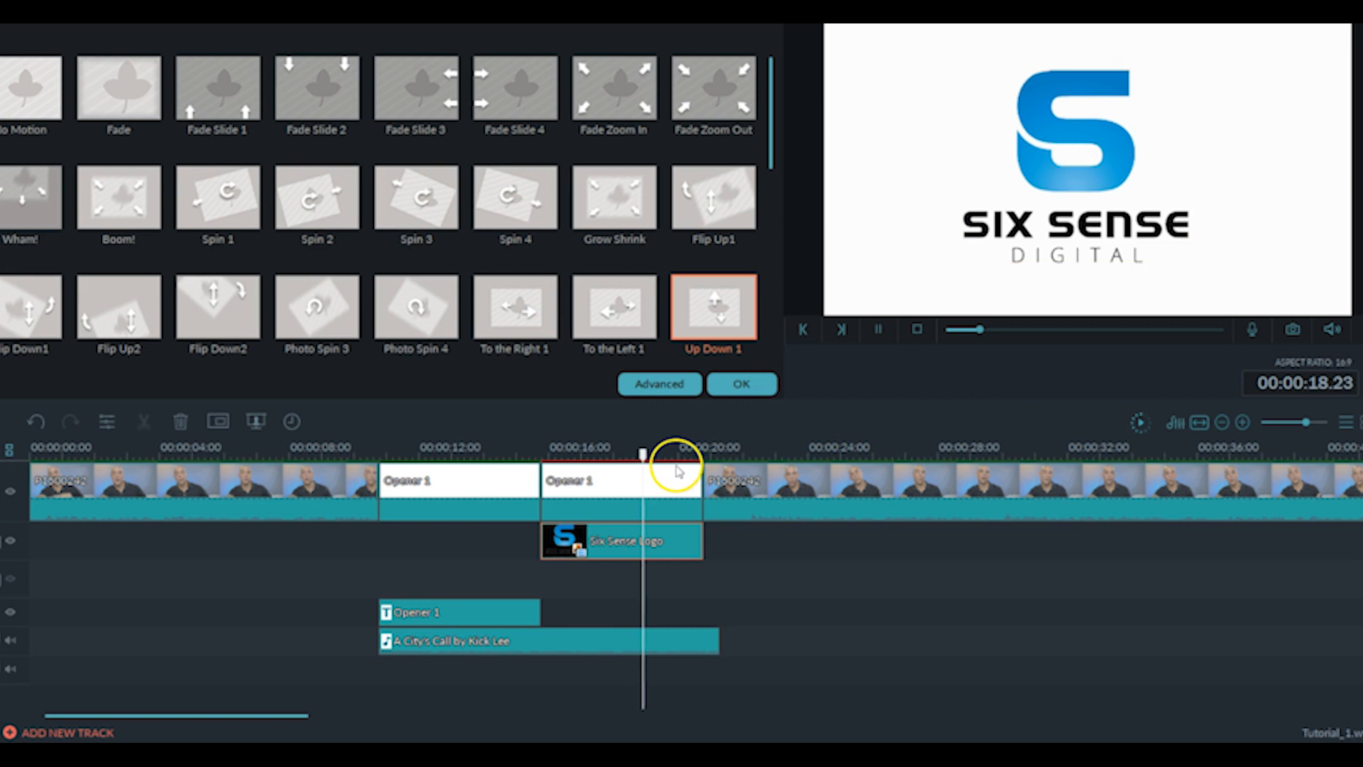
pyautogui.press('space')
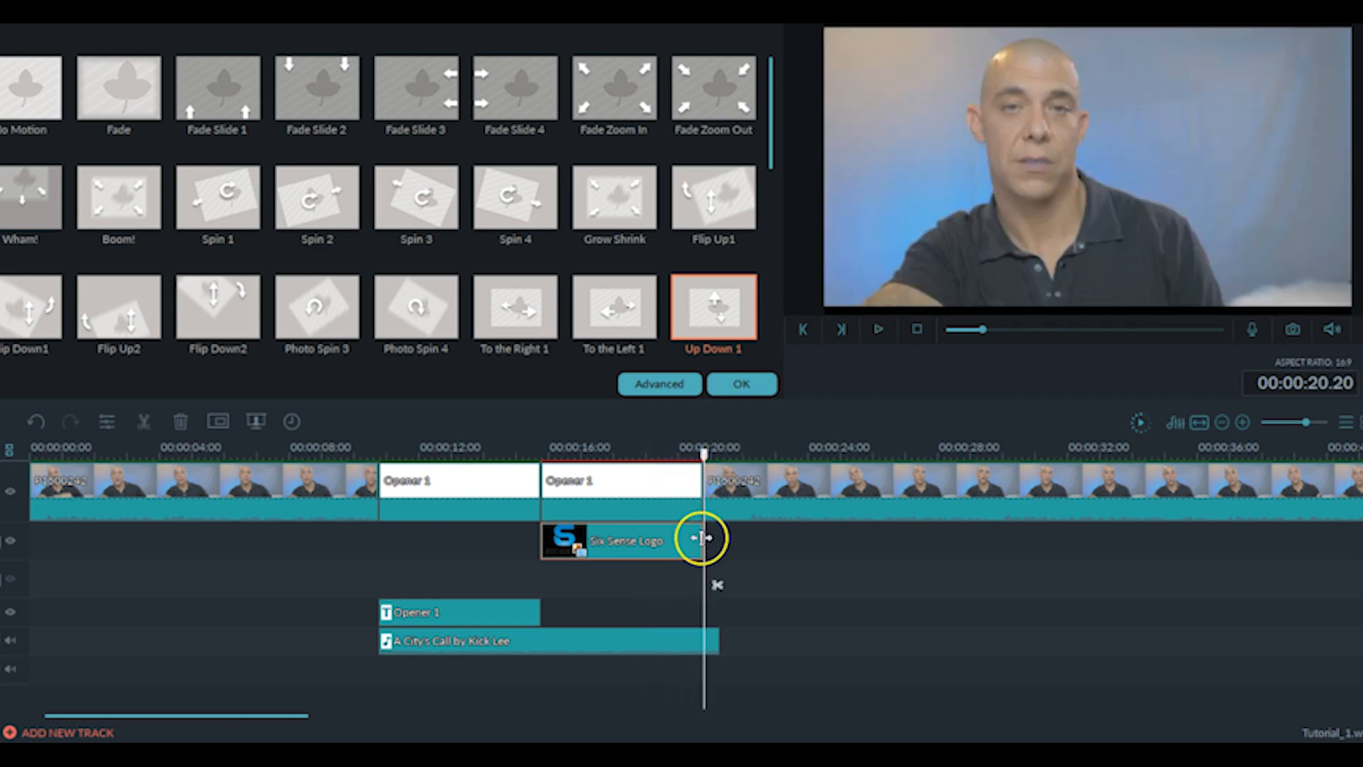
# Step: Trim the end of the Six Sense Logo clip back to about 00:00:19.08 and preview its exit
pyautogui.moveTo(695, 539); pyautogui.dragTo(655, 541)
pyautogui.click(652, 485)
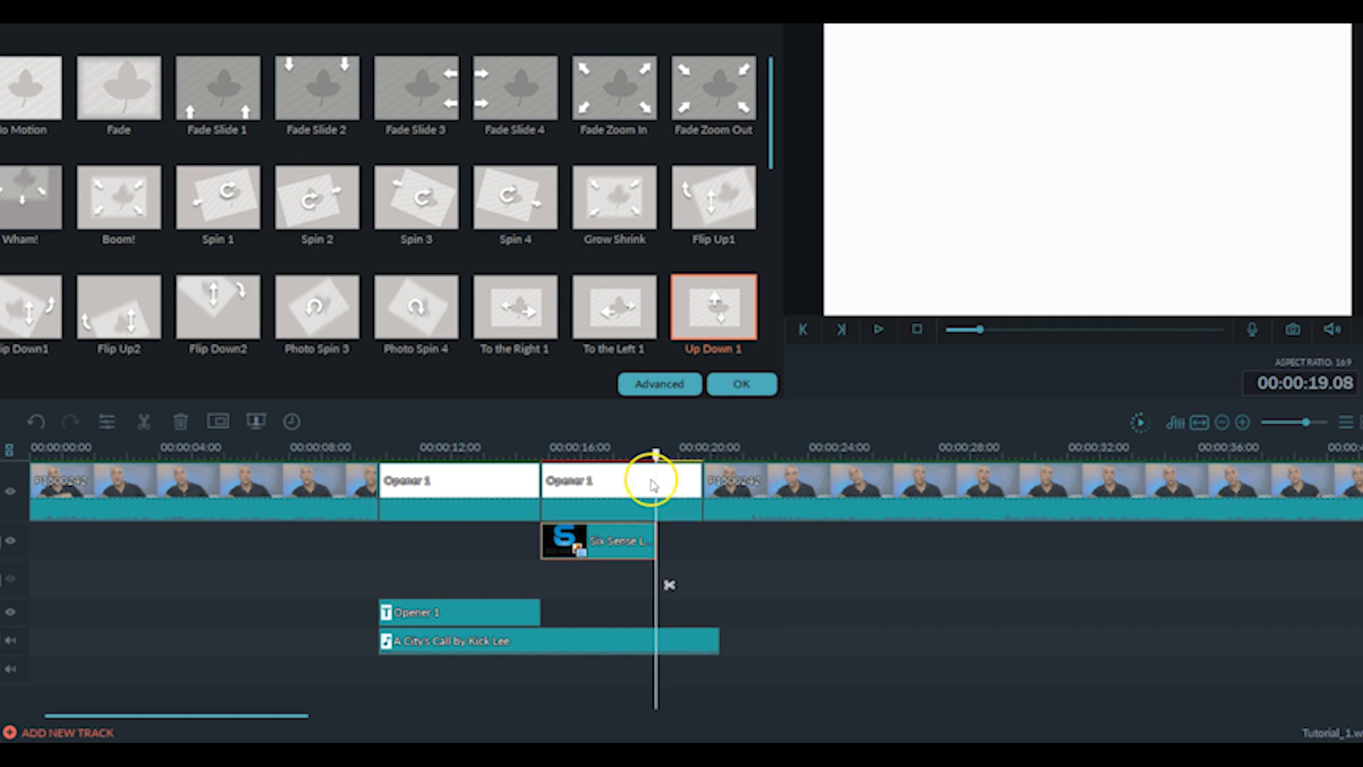
pyautogui.moveTo(657, 454); pyautogui.dragTo(579, 469)
pyautogui.press('space')
pyautogui.click(582, 483)
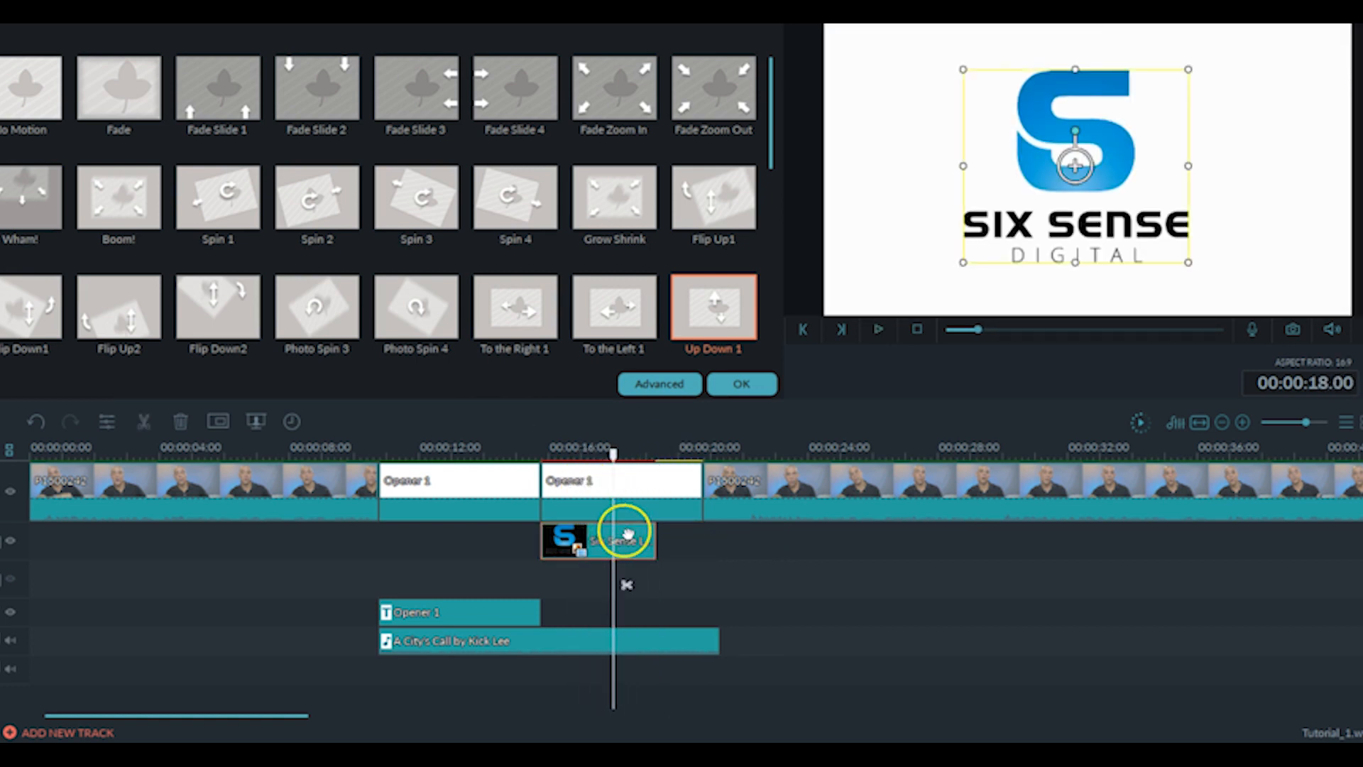
# Step: Shorten the Six Sense Logo clip further to end at about 00:00:18.08, and play it from its start
pyautogui.moveTo(653, 539); pyautogui.dragTo(623, 545)
pyautogui.moveTo(623, 453); pyautogui.dragTo(554, 453)
pyautogui.press('space')
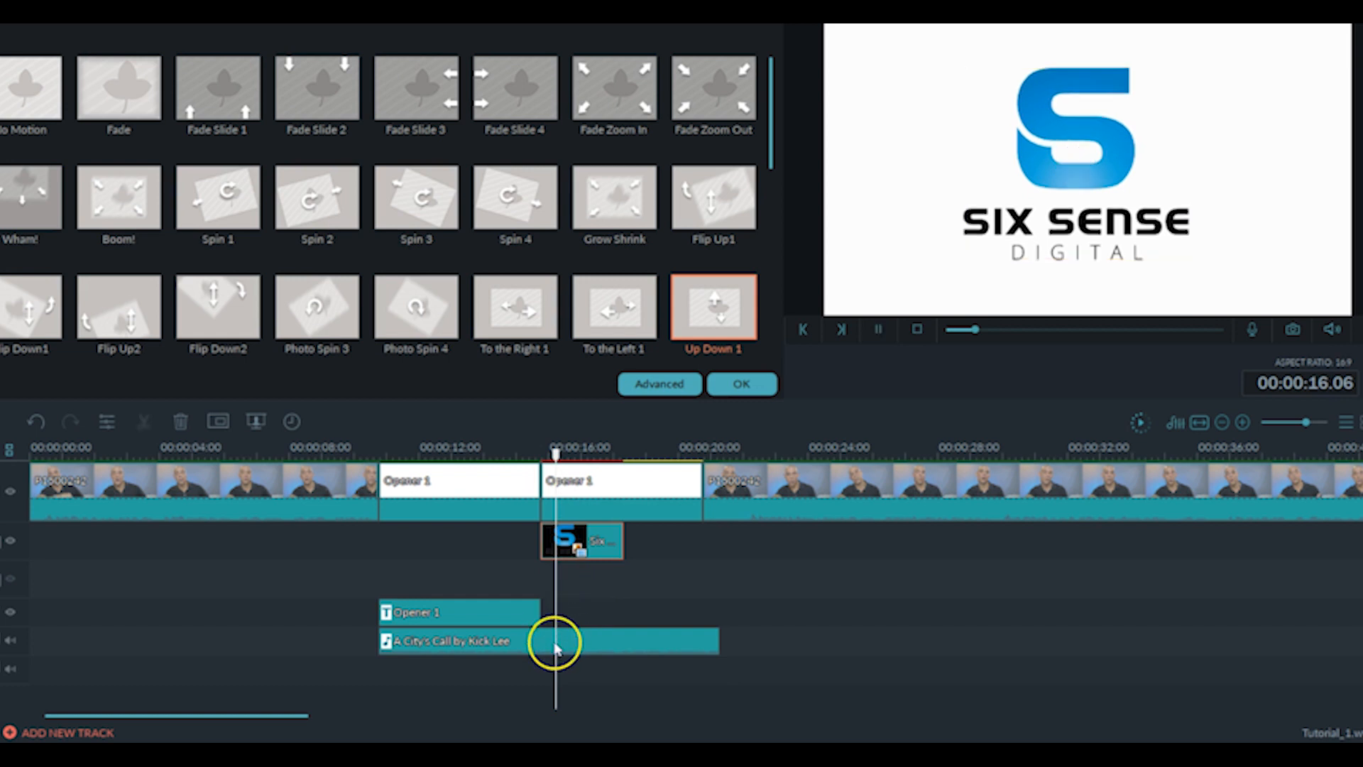
pyautogui.press('space')
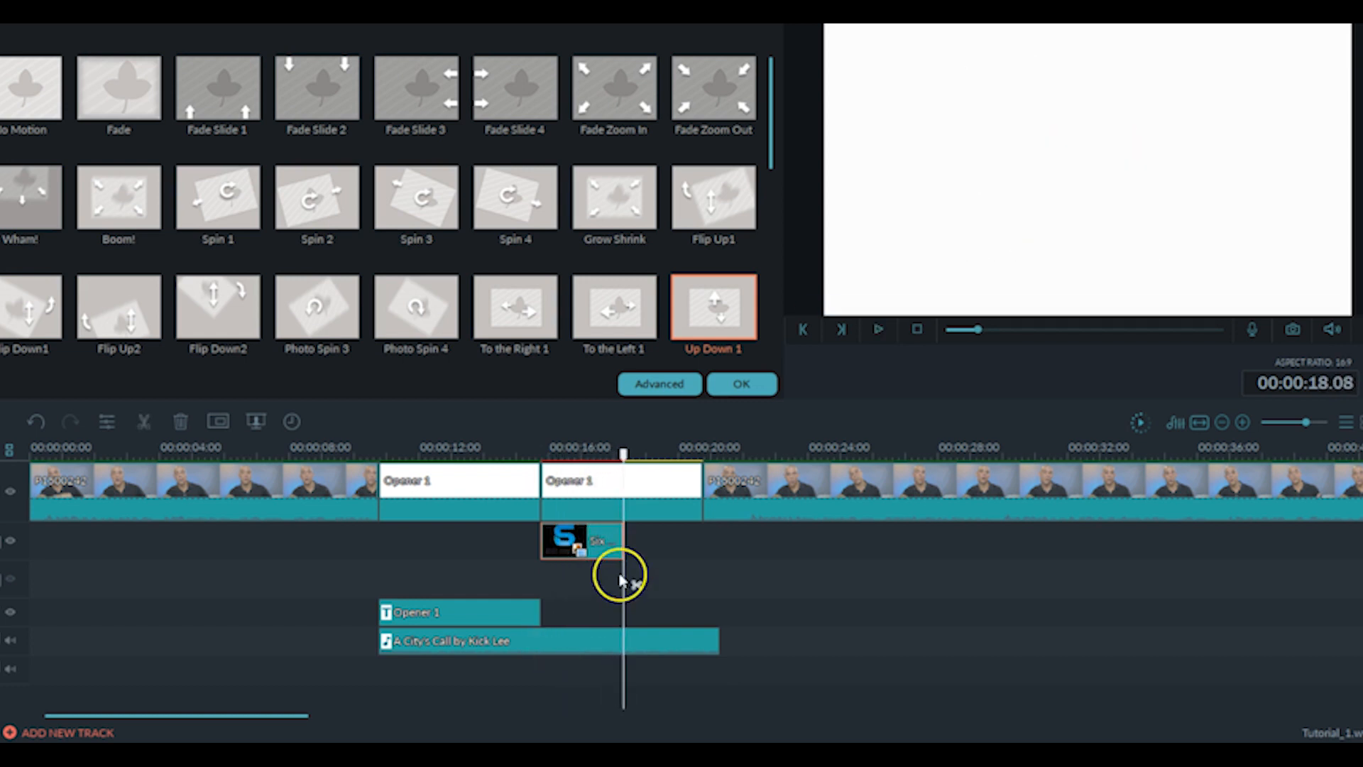
# Step: Trim the Six Sense Logo clip to about two seconds long and play it to check the timing
pyautogui.moveTo(622, 542); pyautogui.dragTo(604, 541)
pyautogui.moveTo(606, 452); pyautogui.dragTo(553, 455)
pyautogui.press('space')
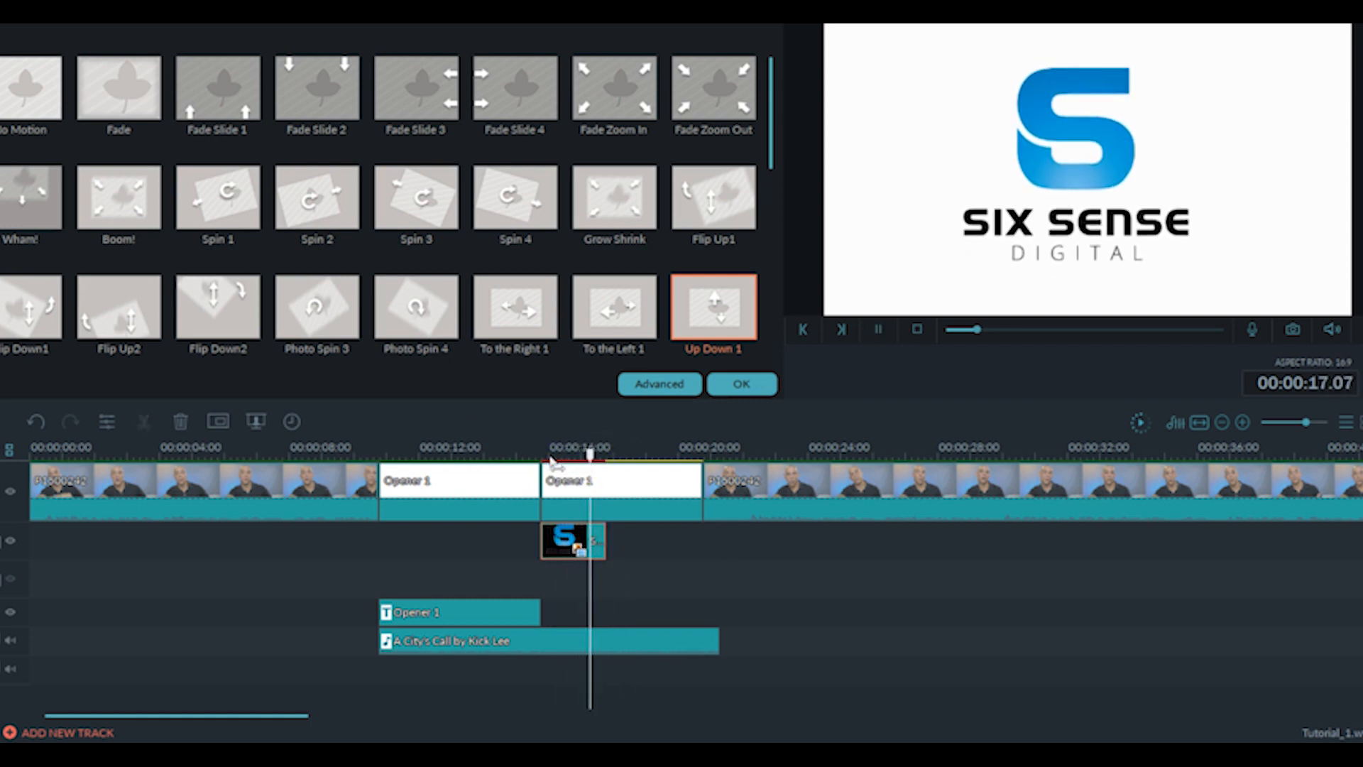
pyautogui.press('space')
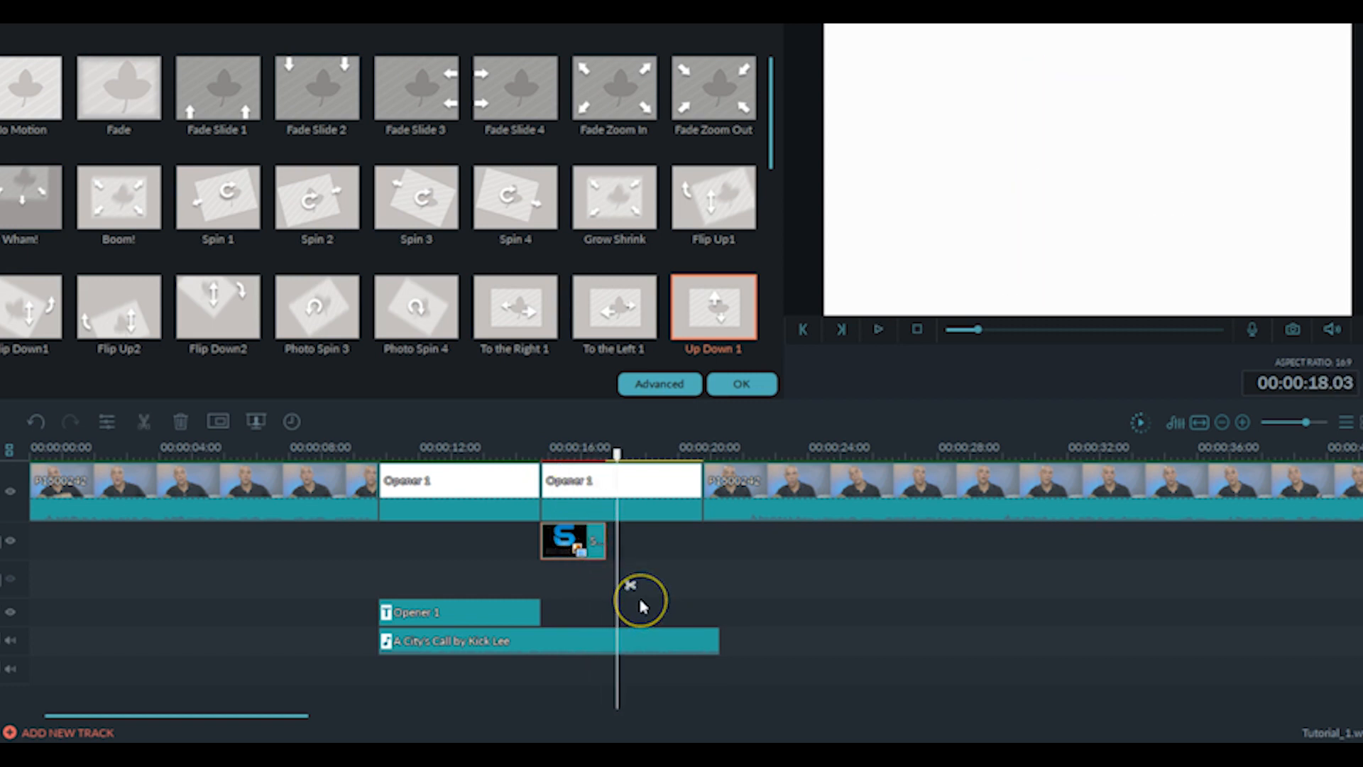
# Step: Trim the end of the A City's Call music clip to a duration of 00:00:08.10 and play it under the logo
pyautogui.doubleClick(649, 641)
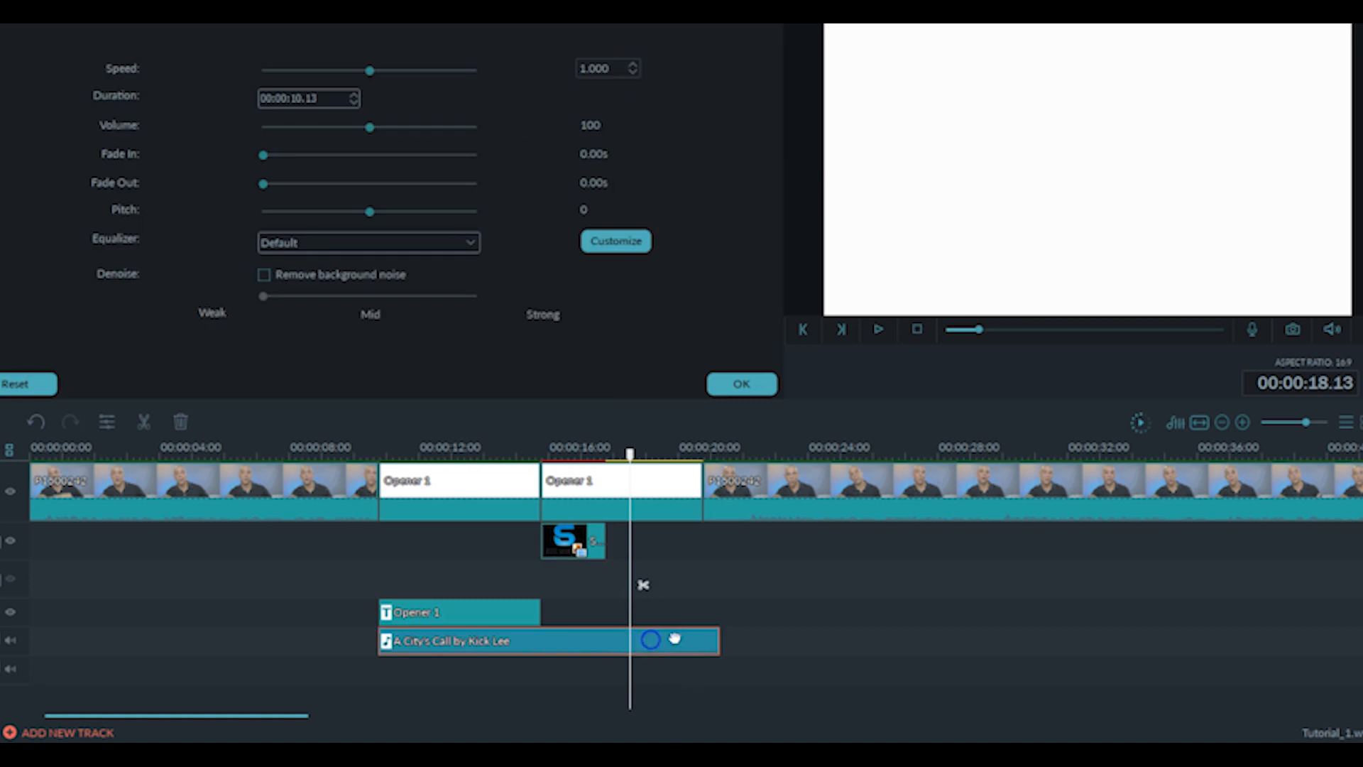
pyautogui.moveTo(716, 641); pyautogui.dragTo(649, 649)
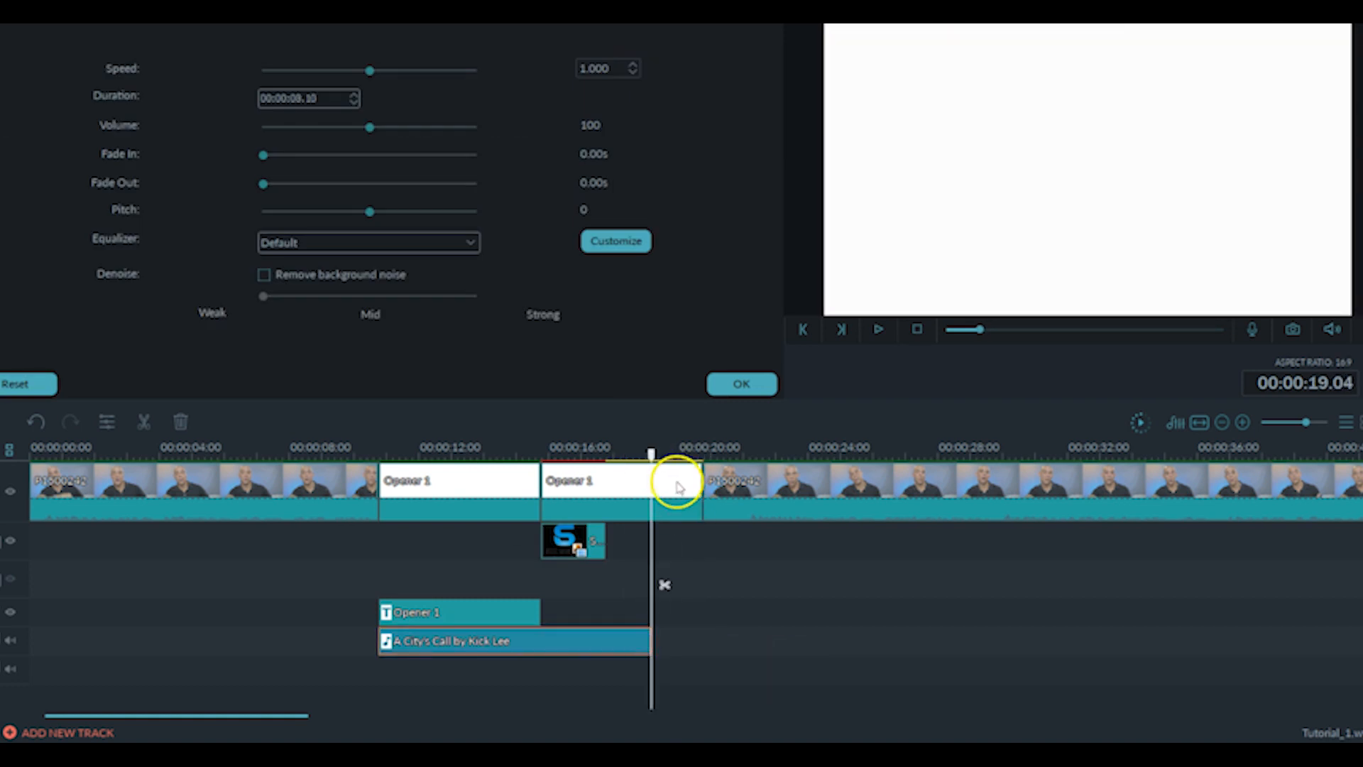
pyautogui.moveTo(650, 454); pyautogui.dragTo(552, 458)
pyautogui.press('space')
pyautogui.press('space')
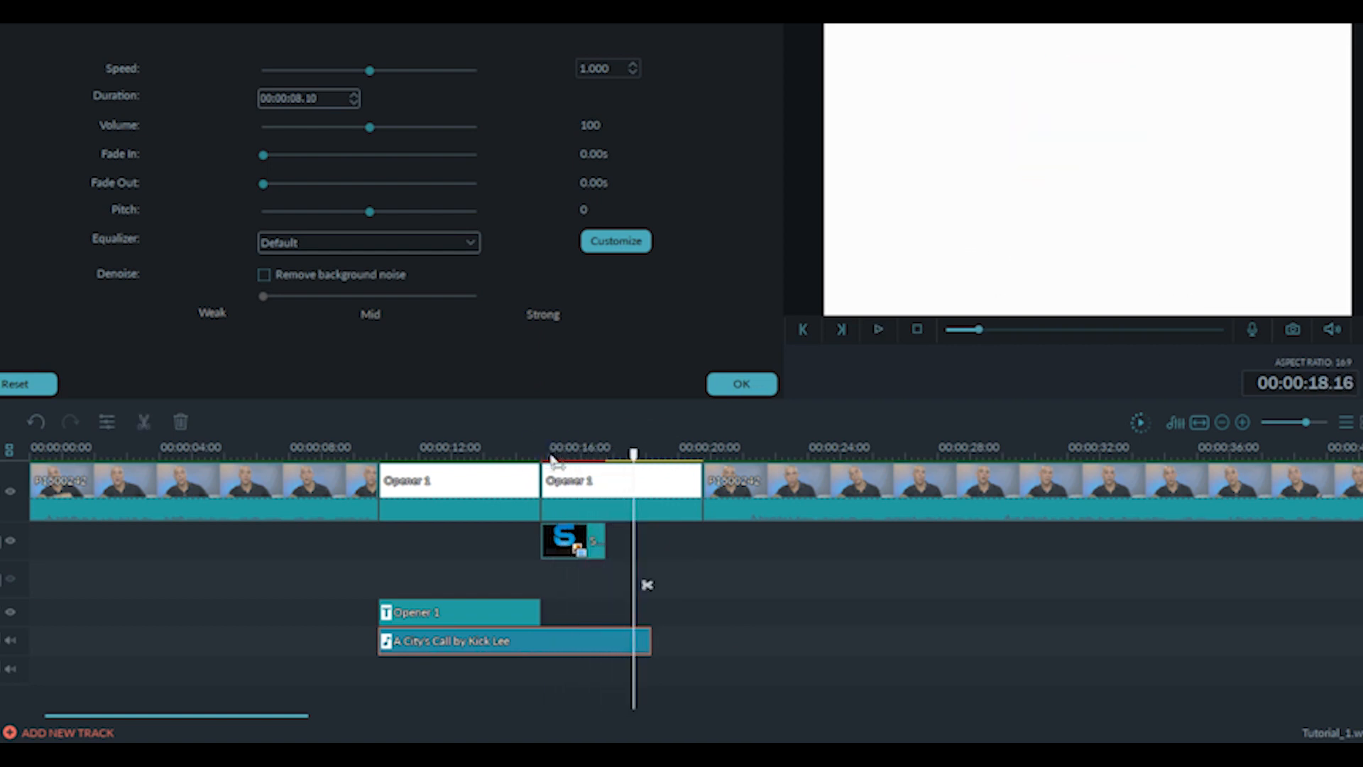
# Step: Examine the first Opener 1 background clip's video settings and its Advanced Color Tuning options
pyautogui.click(622, 639)
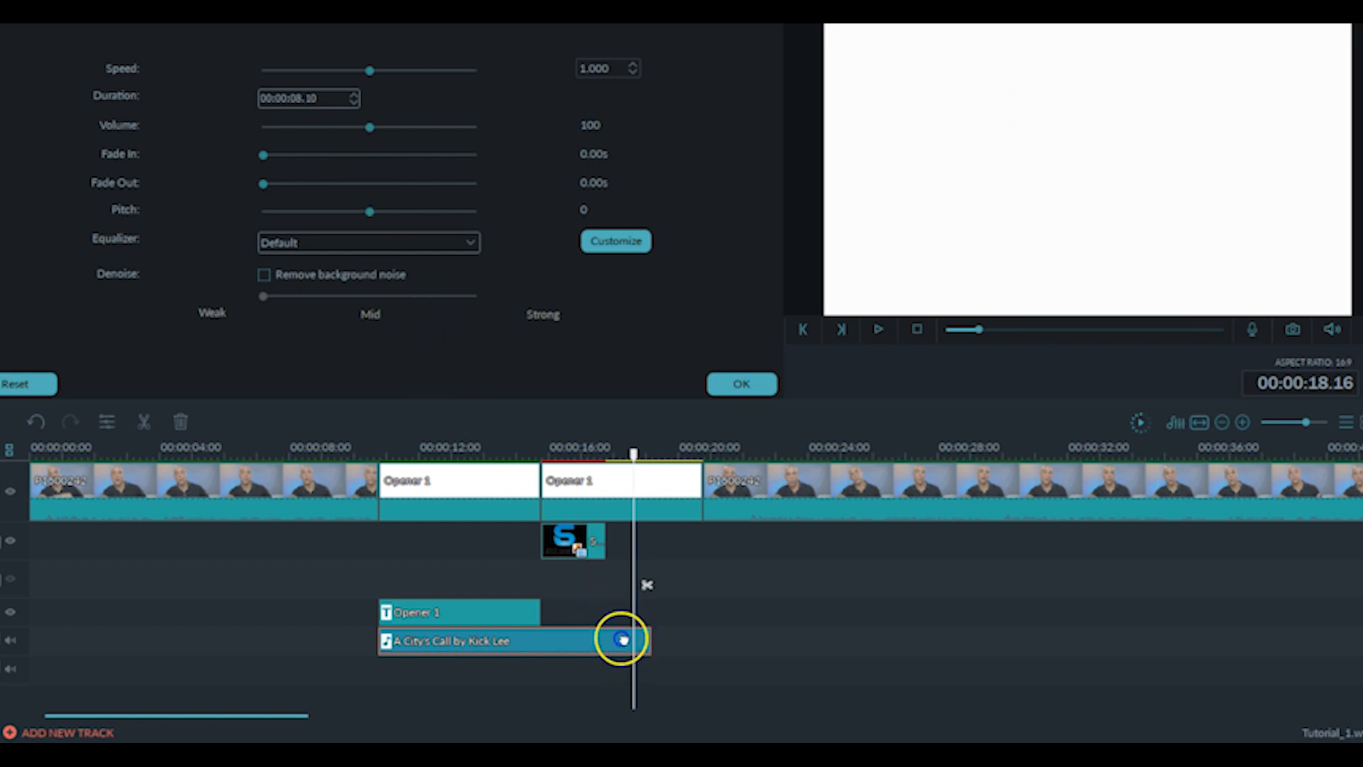
pyautogui.doubleClick(452, 613)
pyautogui.doubleClick(551, 643)
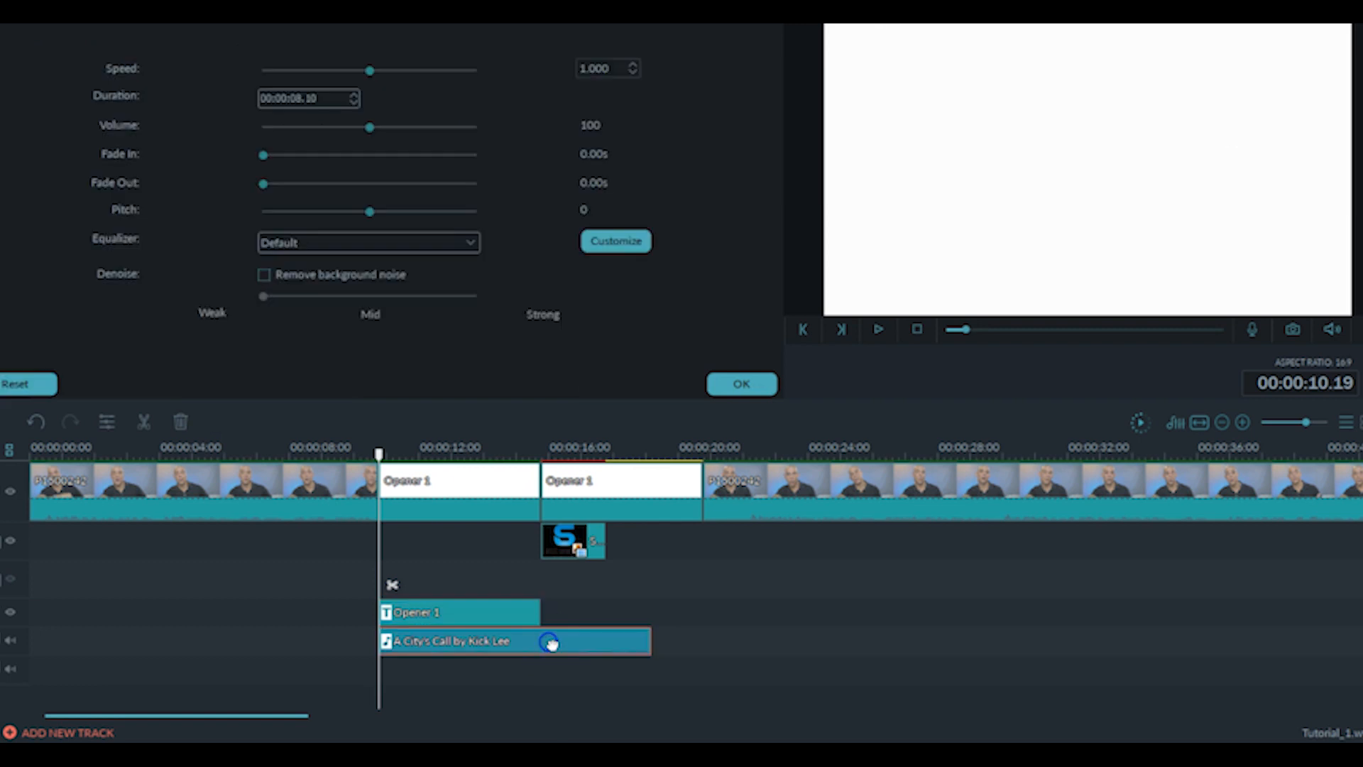
pyautogui.doubleClick(469, 495)
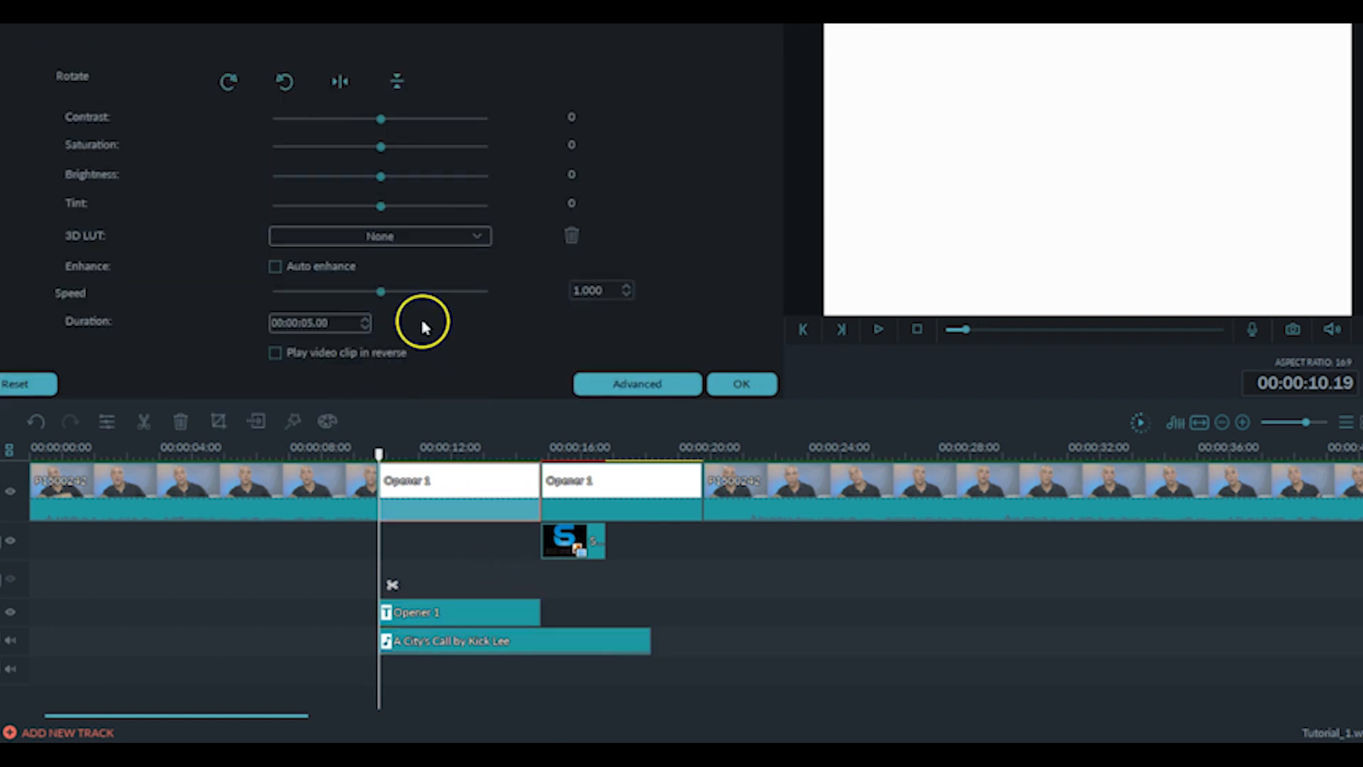
pyautogui.click(662, 384)
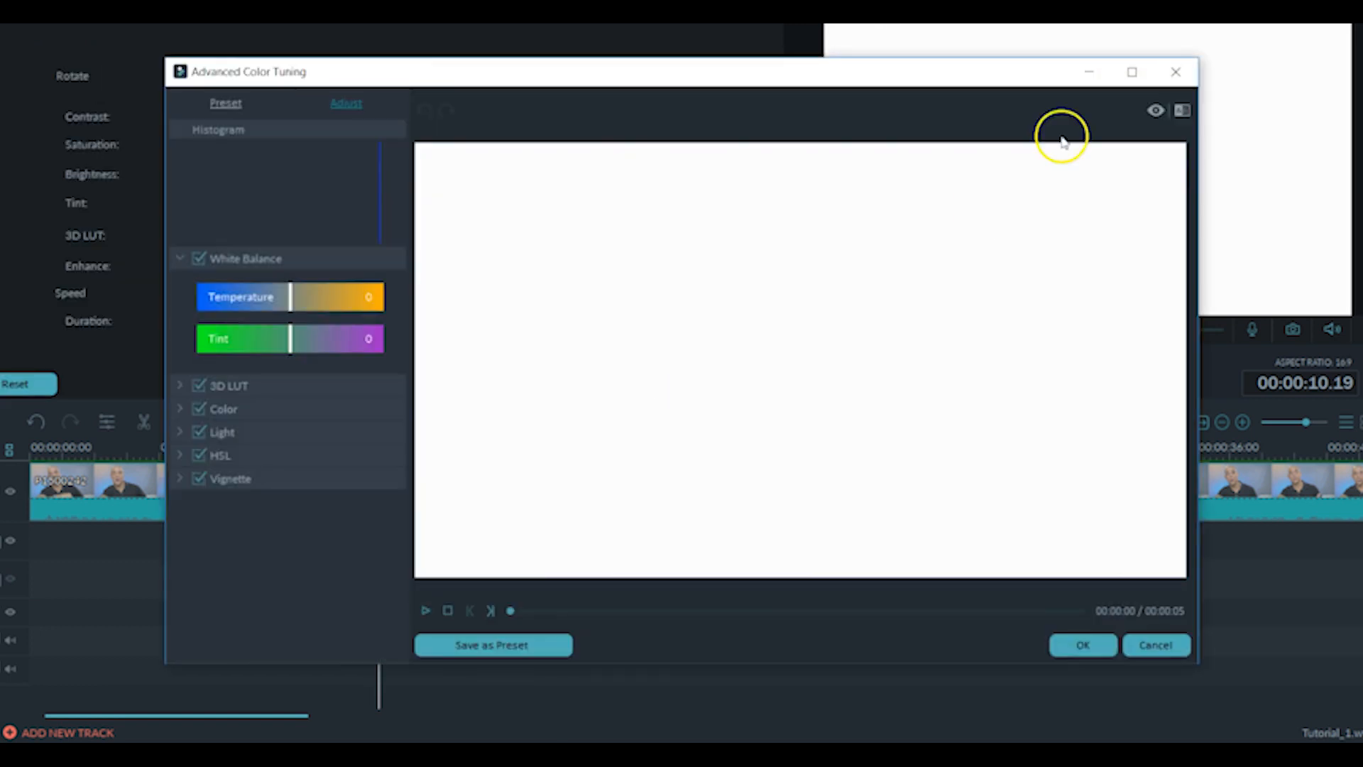
pyautogui.click(1176, 73)
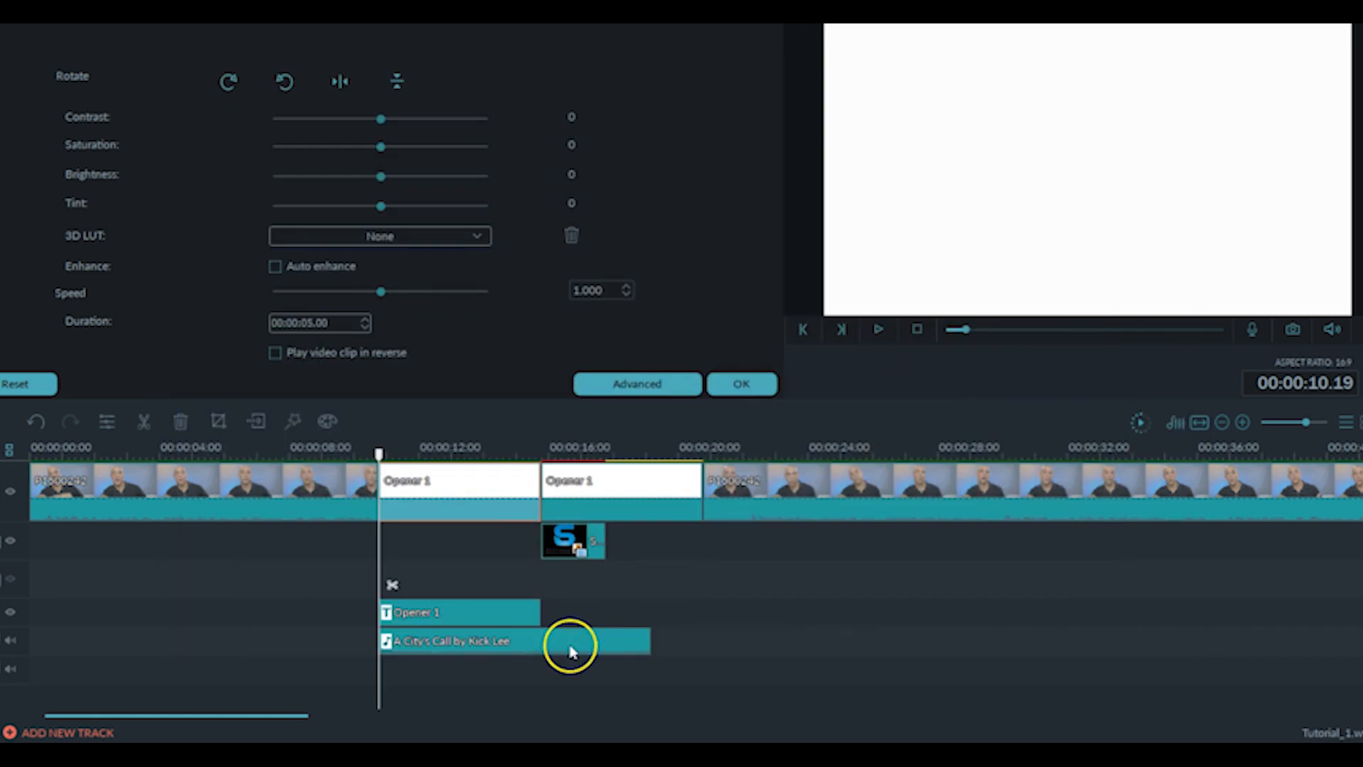
# Step: Browse the equalizer presets for the A City's Call music clip, set its fade out to 2.48s, and play the result
pyautogui.doubleClick(565, 654)
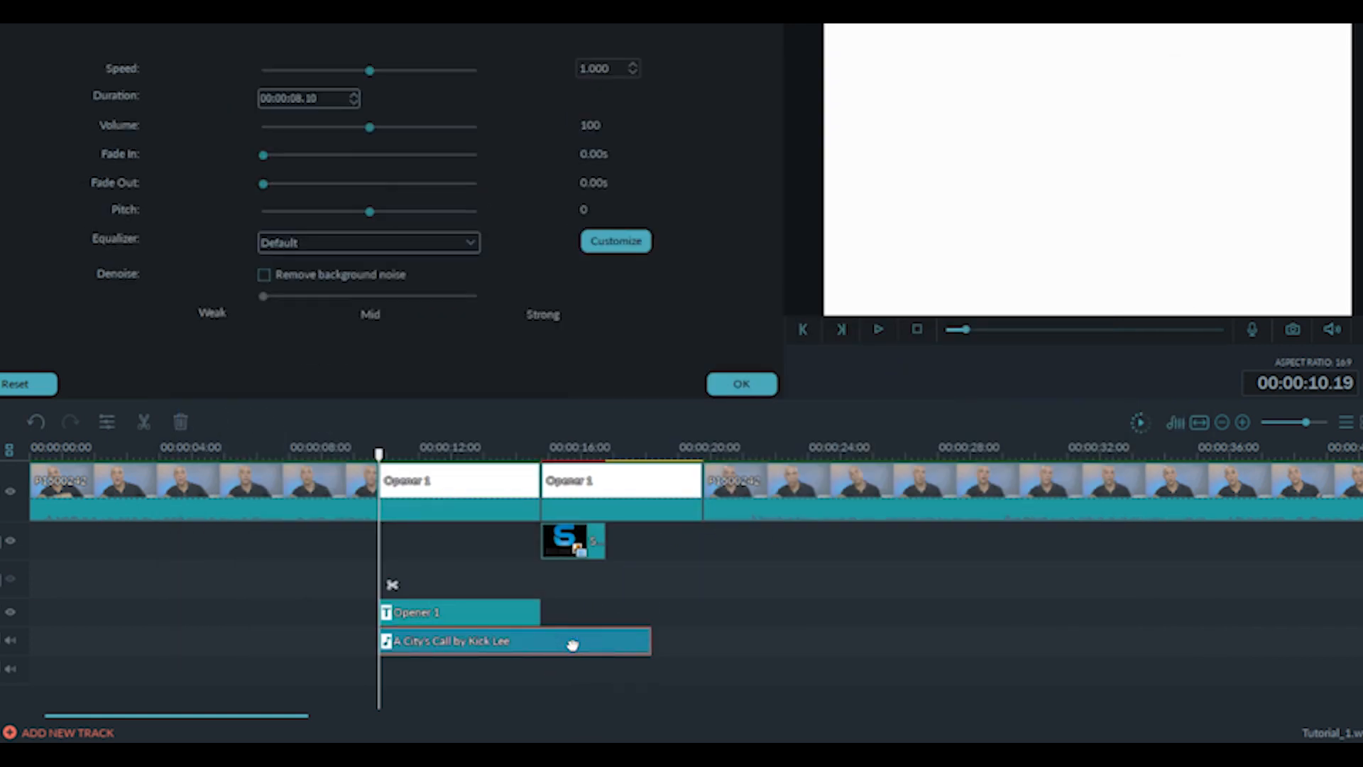
pyautogui.click(472, 243)
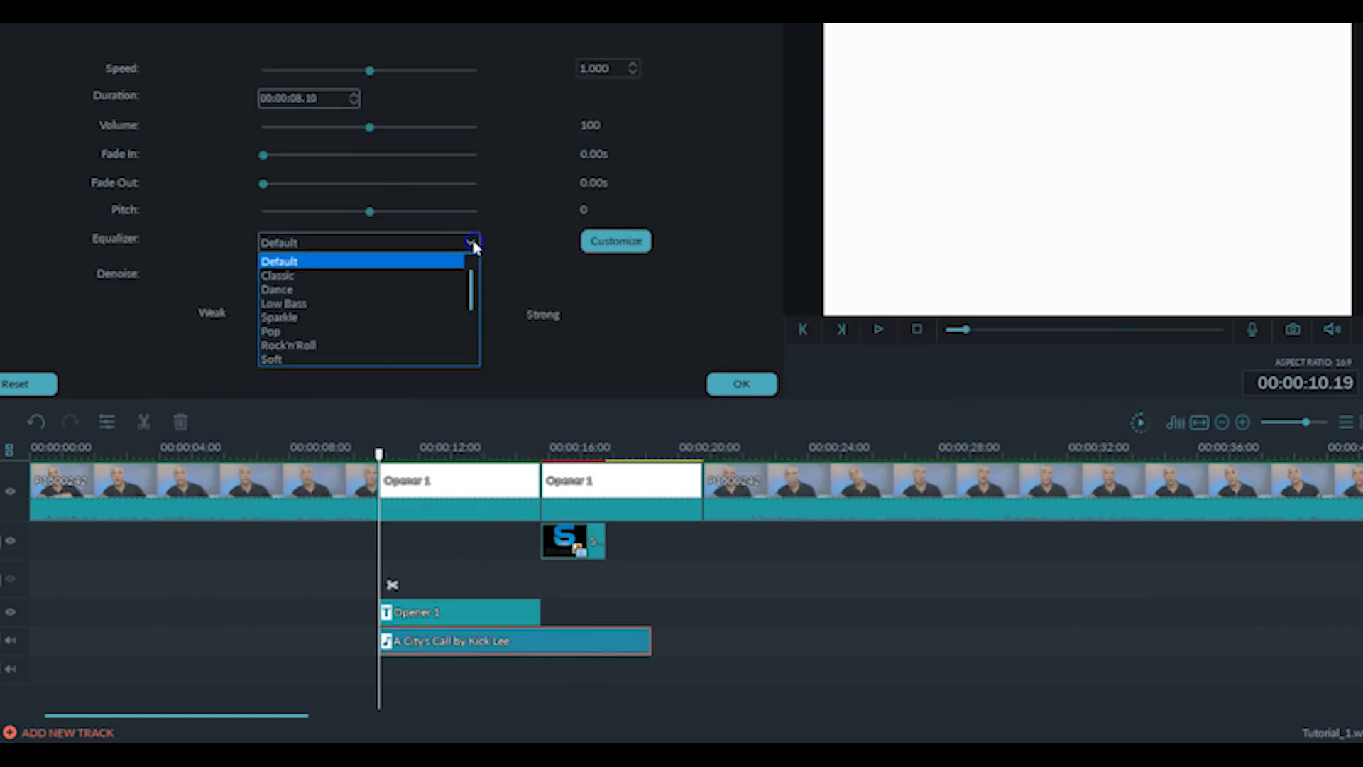
pyautogui.moveTo(471, 279)
pyautogui.mouseDown()
pyautogui.moveTo(475, 342)
pyautogui.moveTo(471, 296)
pyautogui.mouseUp()
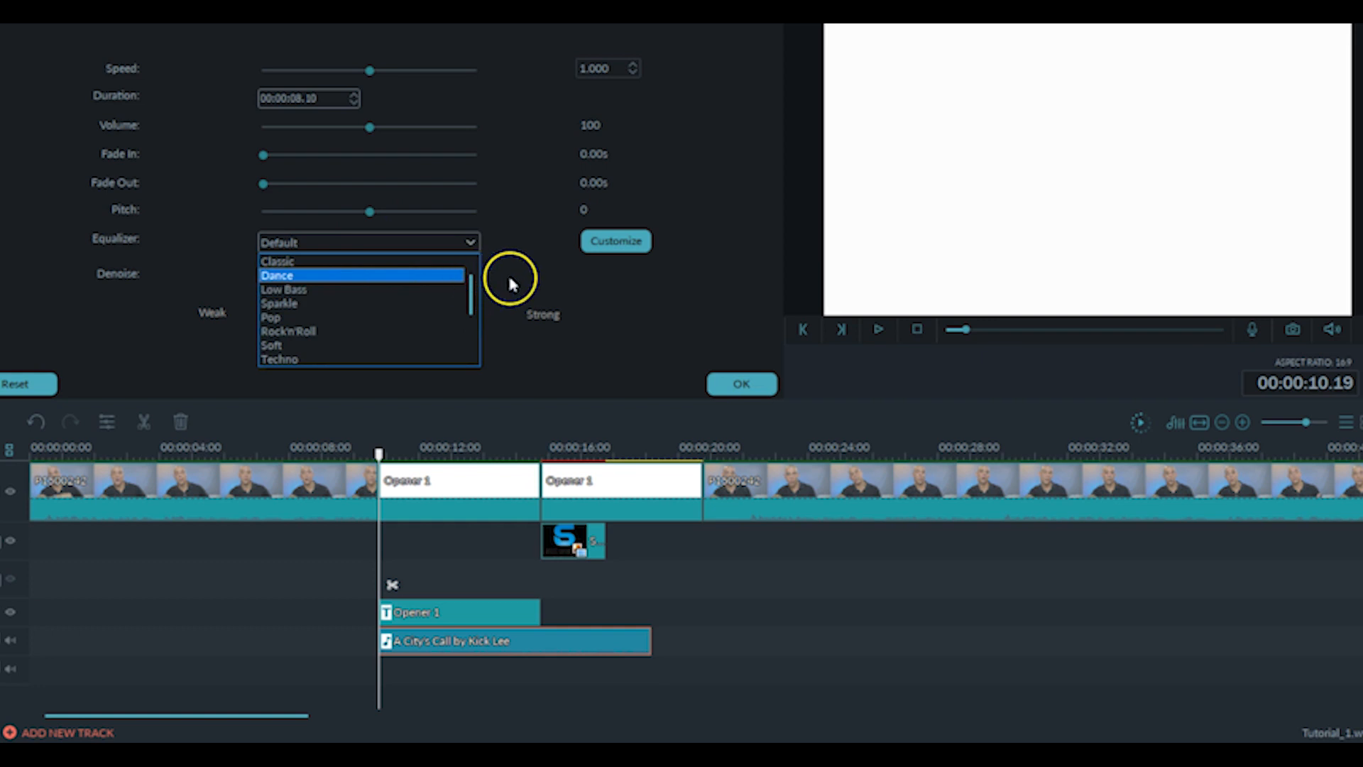
pyautogui.click(515, 273)
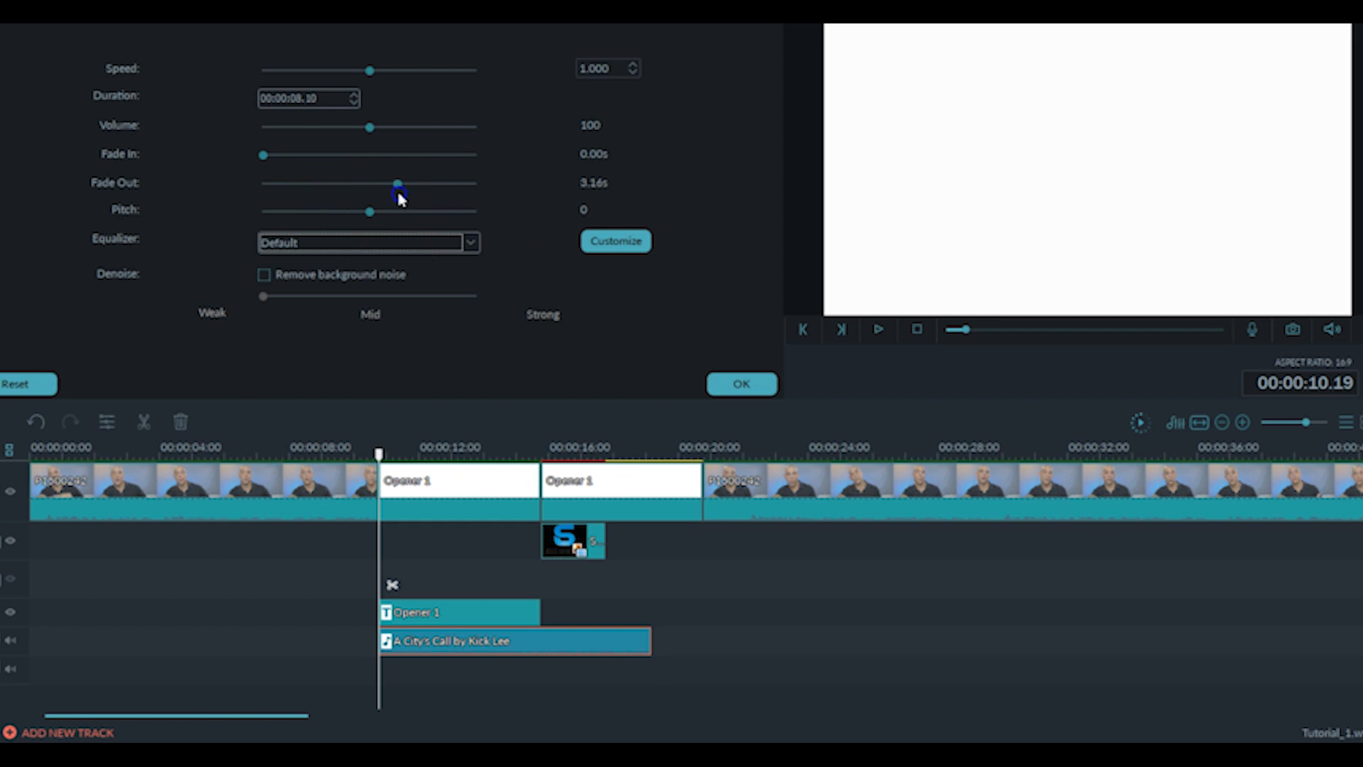
pyautogui.press('space')
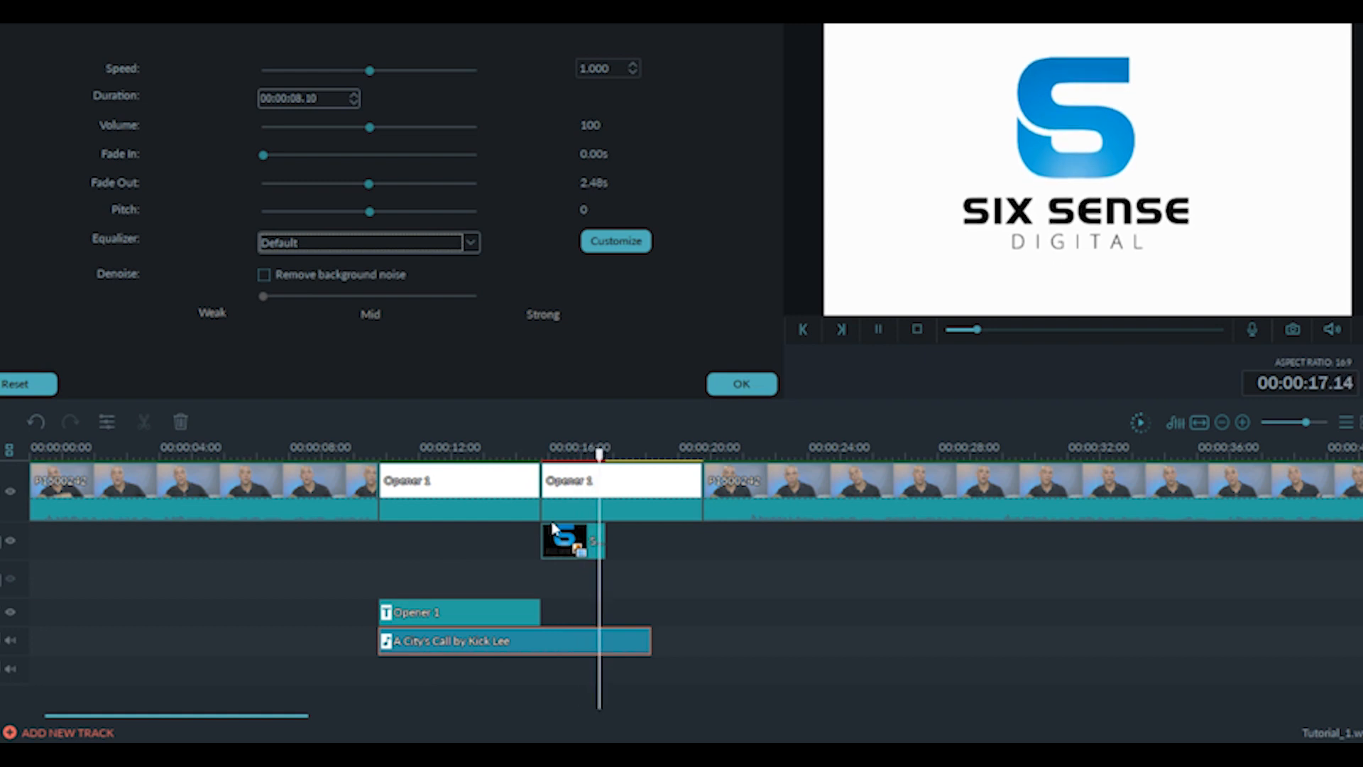
pyautogui.press('space')
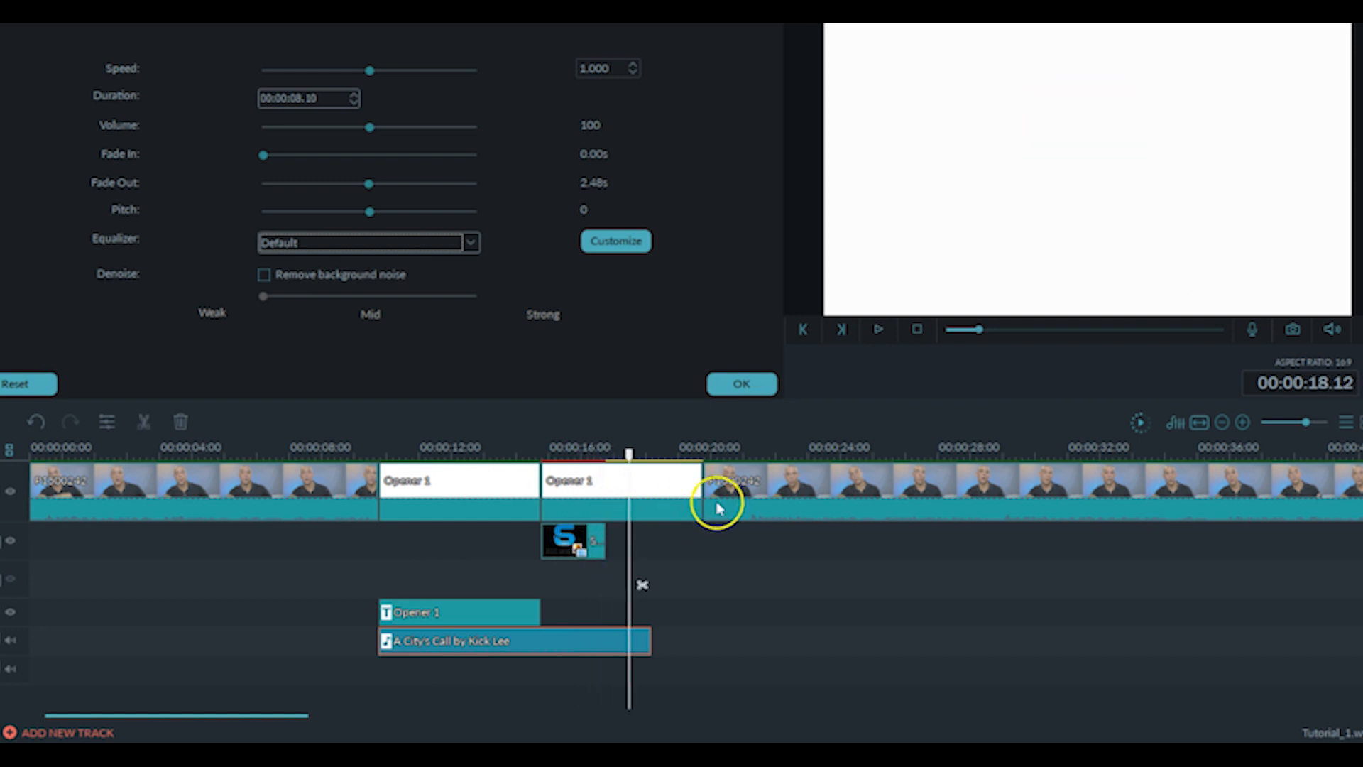
# Step: Trim the end of the second Opener 1 background clip to about 00:00:18.07 and play the cut into the talking-head footage
pyautogui.click(693, 490)
pyautogui.moveTo(702, 490); pyautogui.dragTo(622, 491)
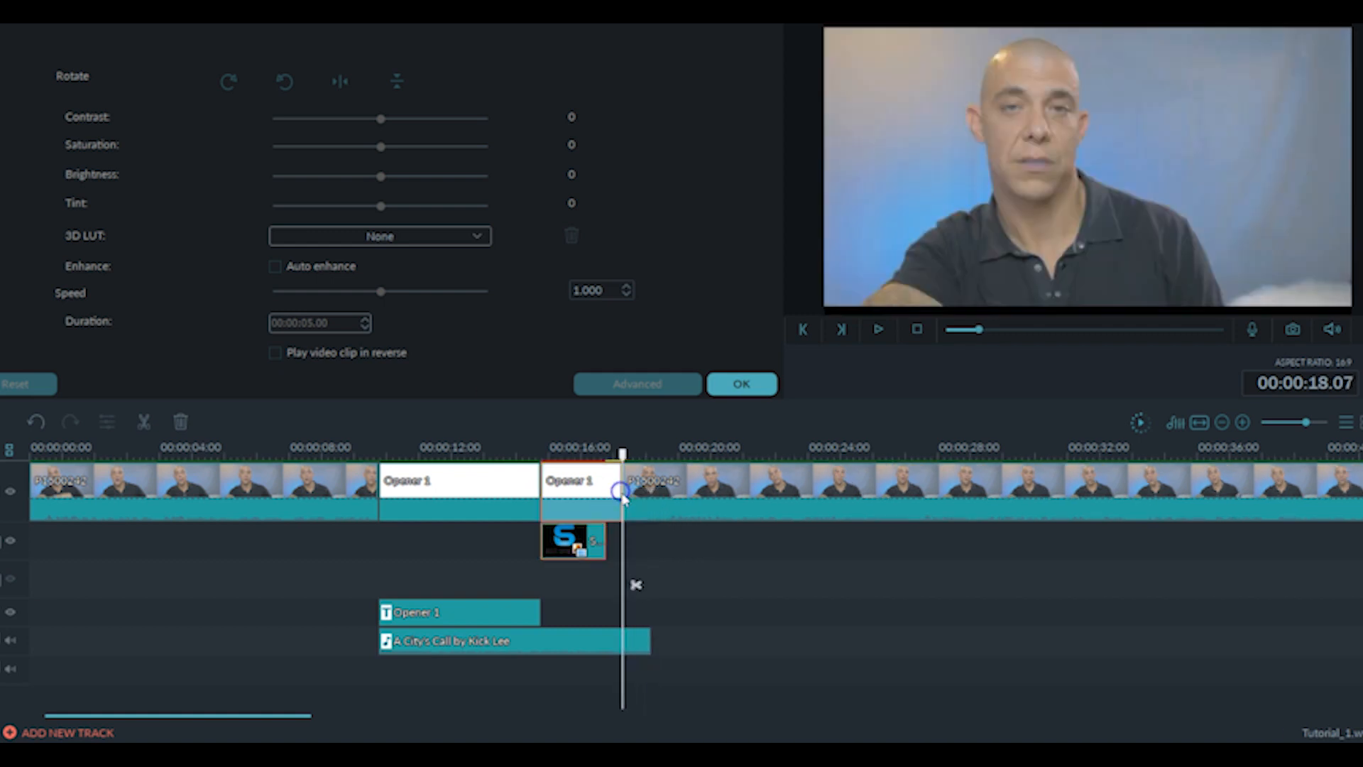
pyautogui.moveTo(621, 454); pyautogui.dragTo(516, 460)
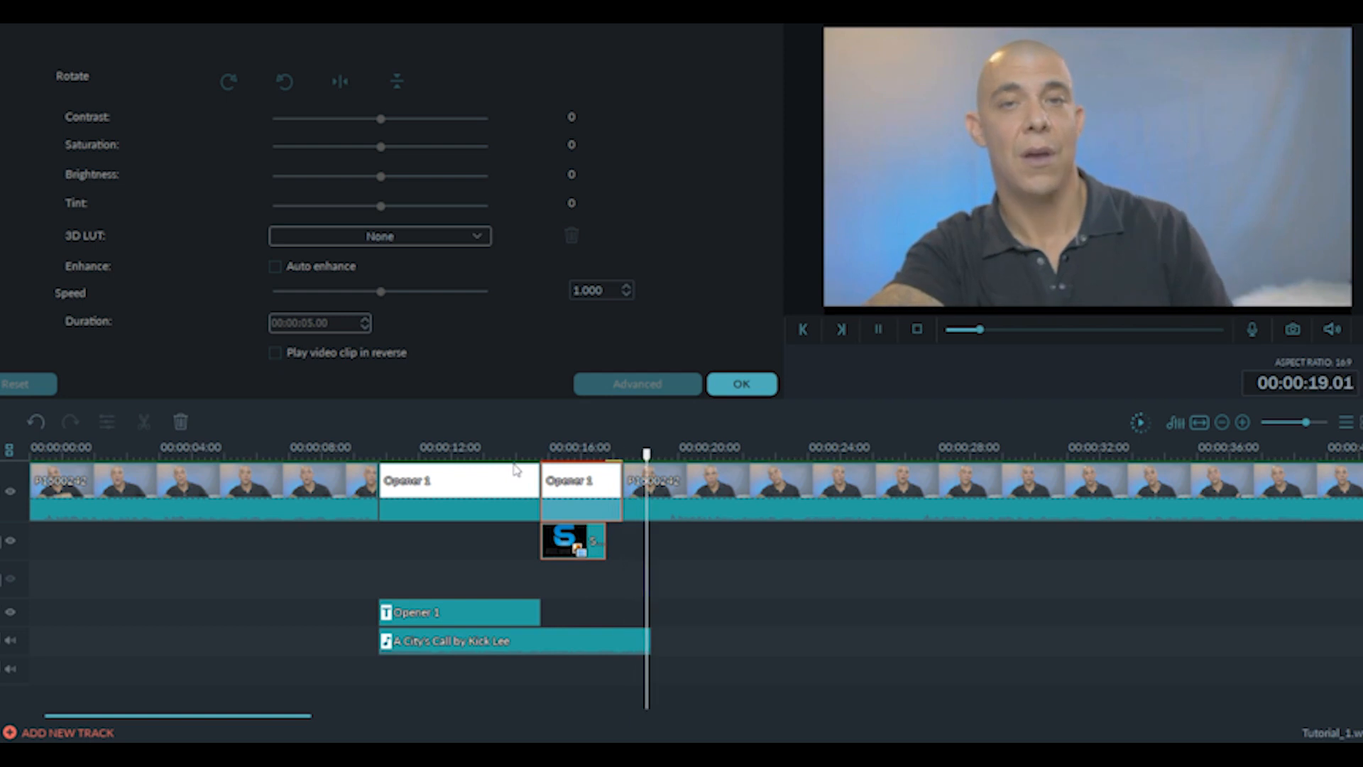
# Step: Extend the A City's Call music clip to a duration of 00:00:08.21 and play from the opener through the logo
pyautogui.click(593, 610)
pyautogui.moveTo(648, 642); pyautogui.dragTo(665, 645)
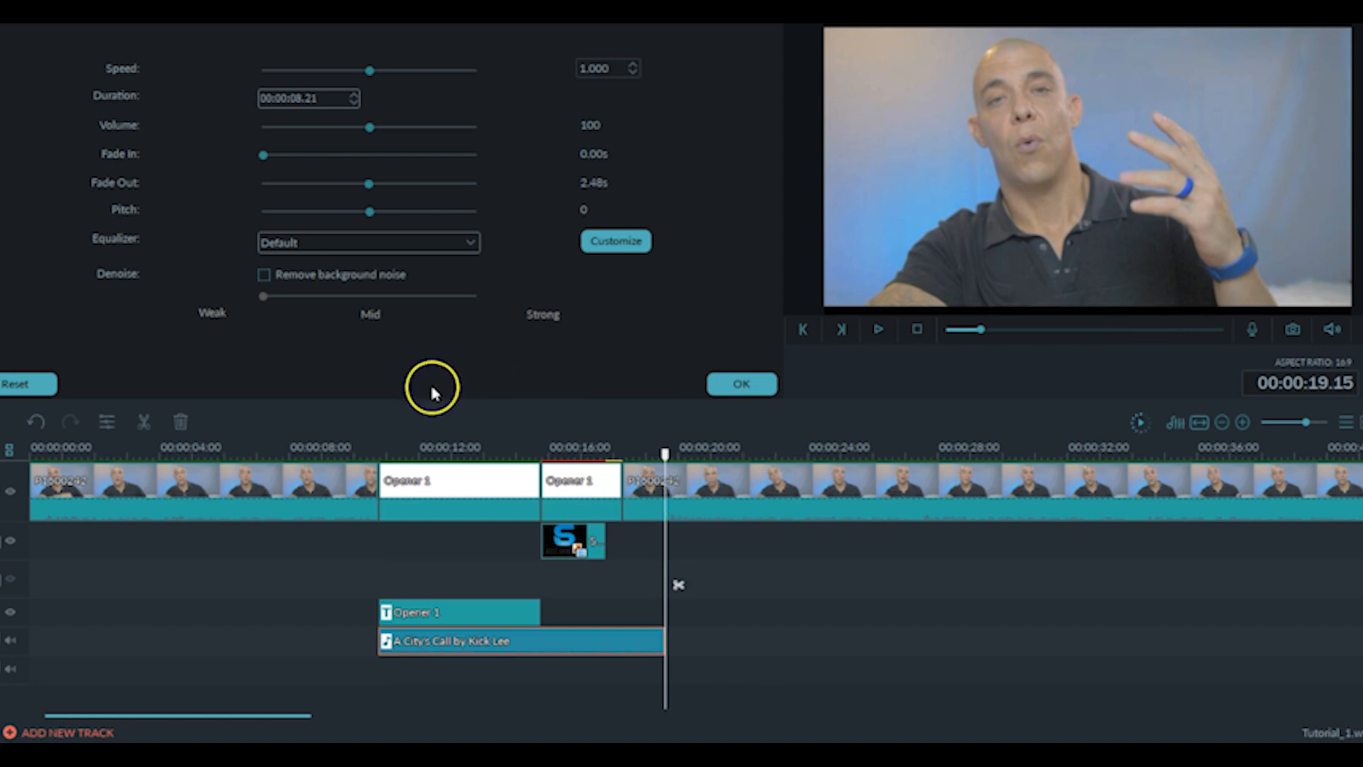
pyautogui.click(427, 445)
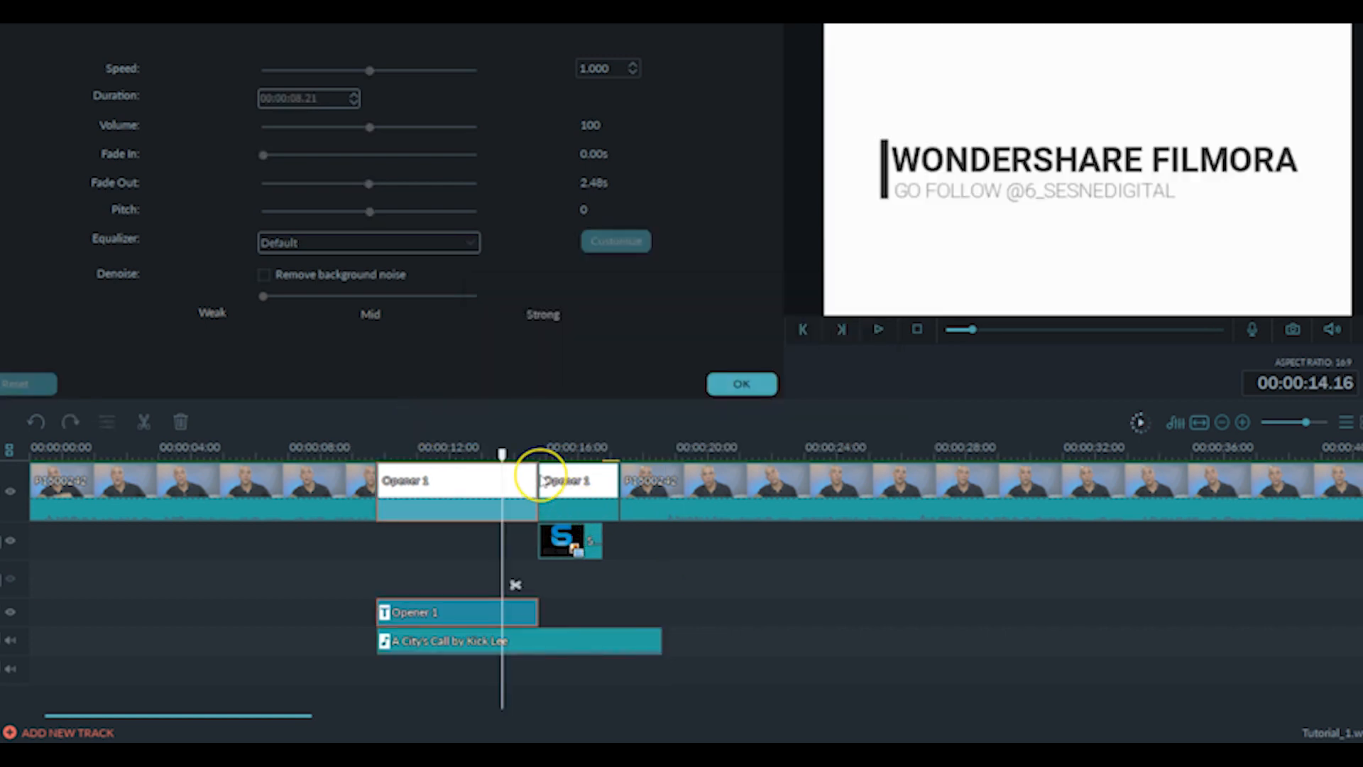
pyautogui.press('space')
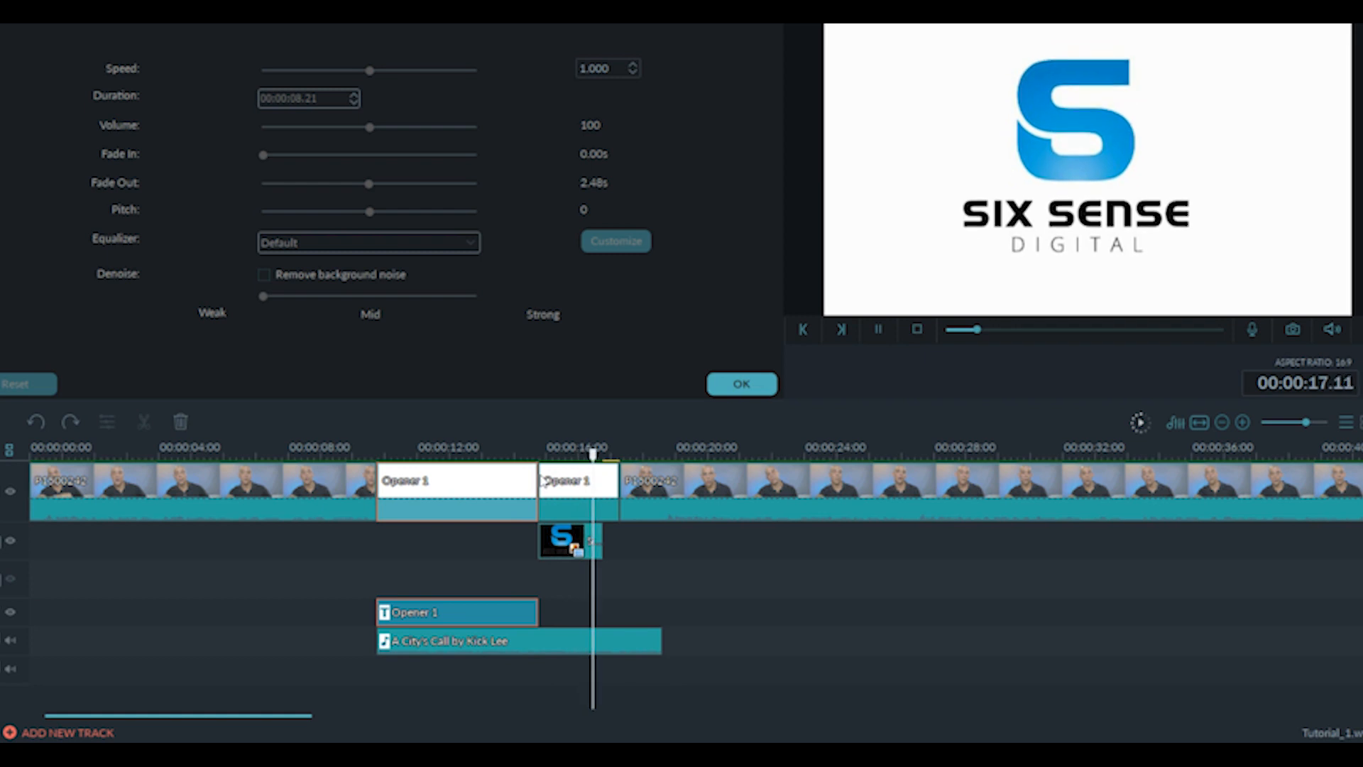
pyautogui.press('space')
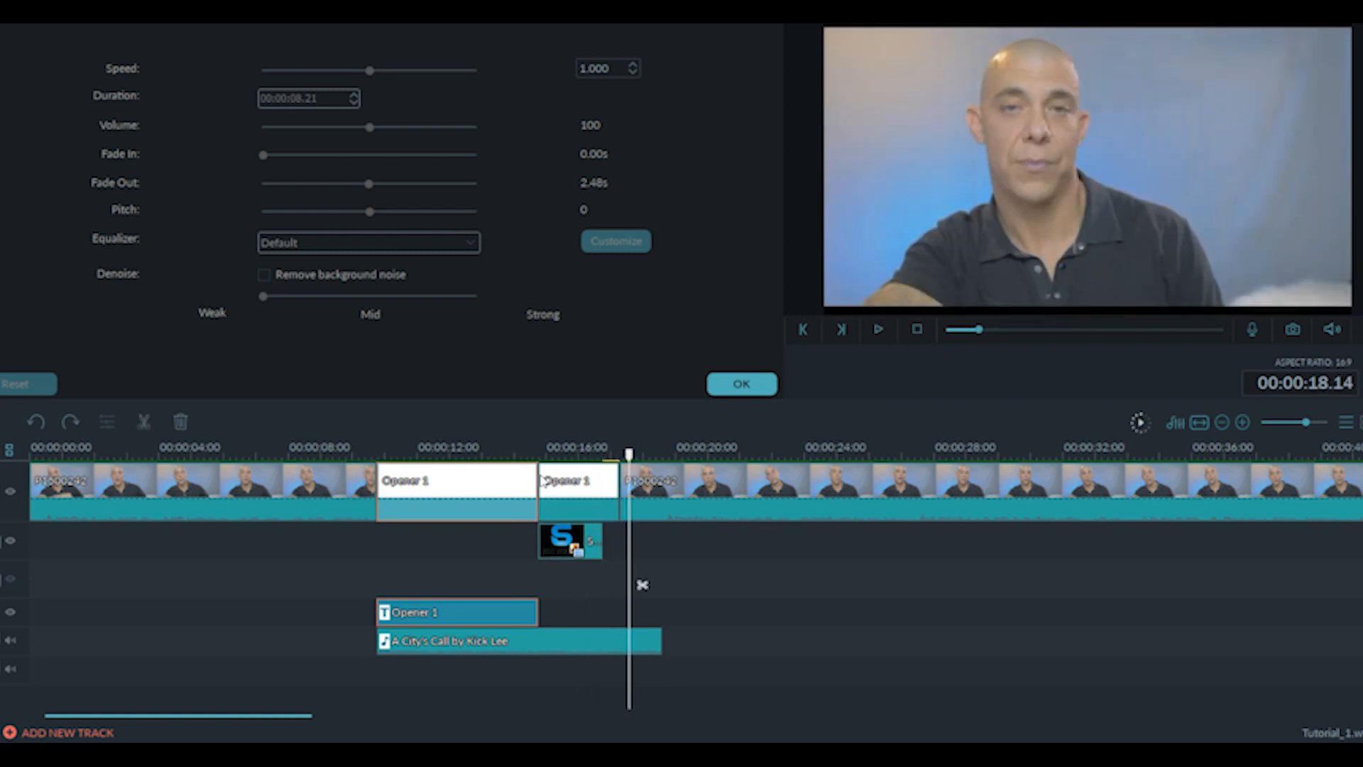
# Step: Add a Dissolve transition at the cut between the second Opener 1 clip and the P1500242 clip, and play it
pyautogui.click(643, 496)
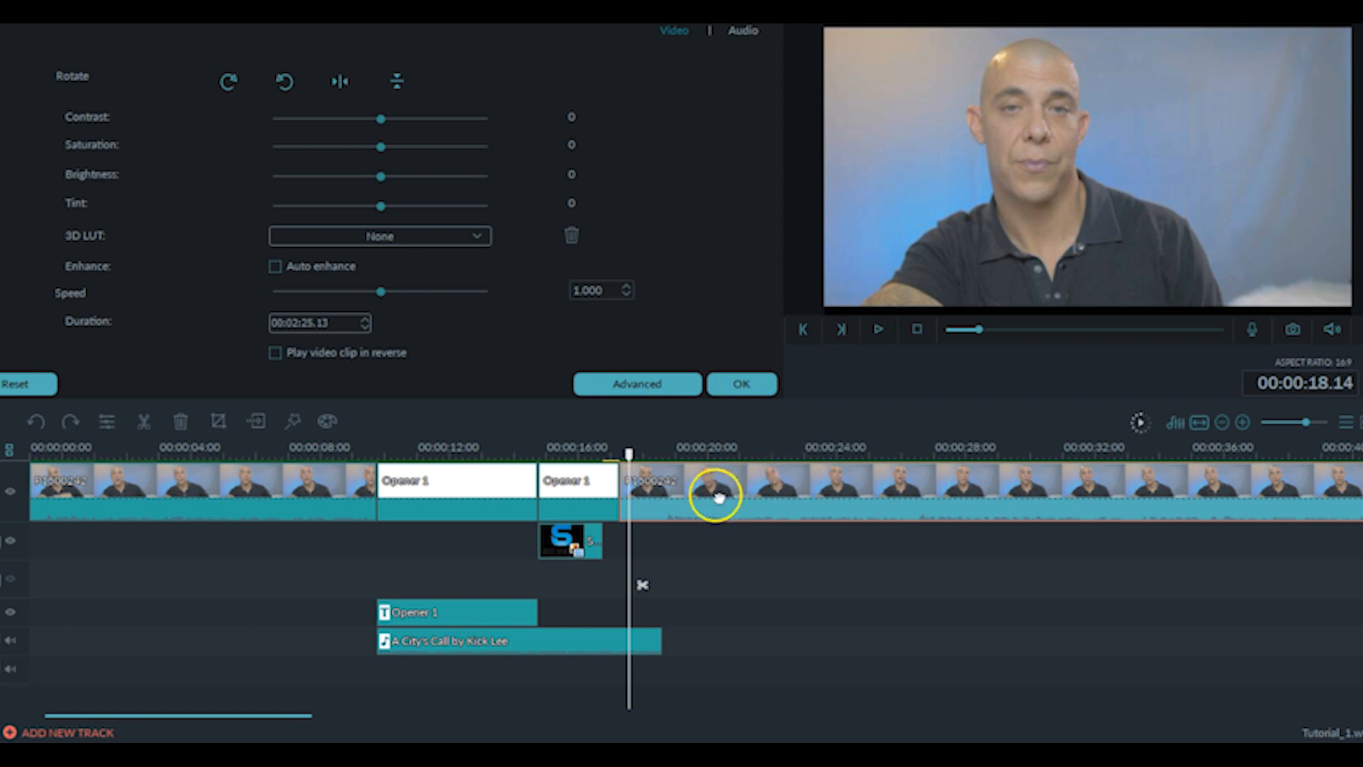
pyautogui.moveTo(628, 453); pyautogui.dragTo(608, 455)
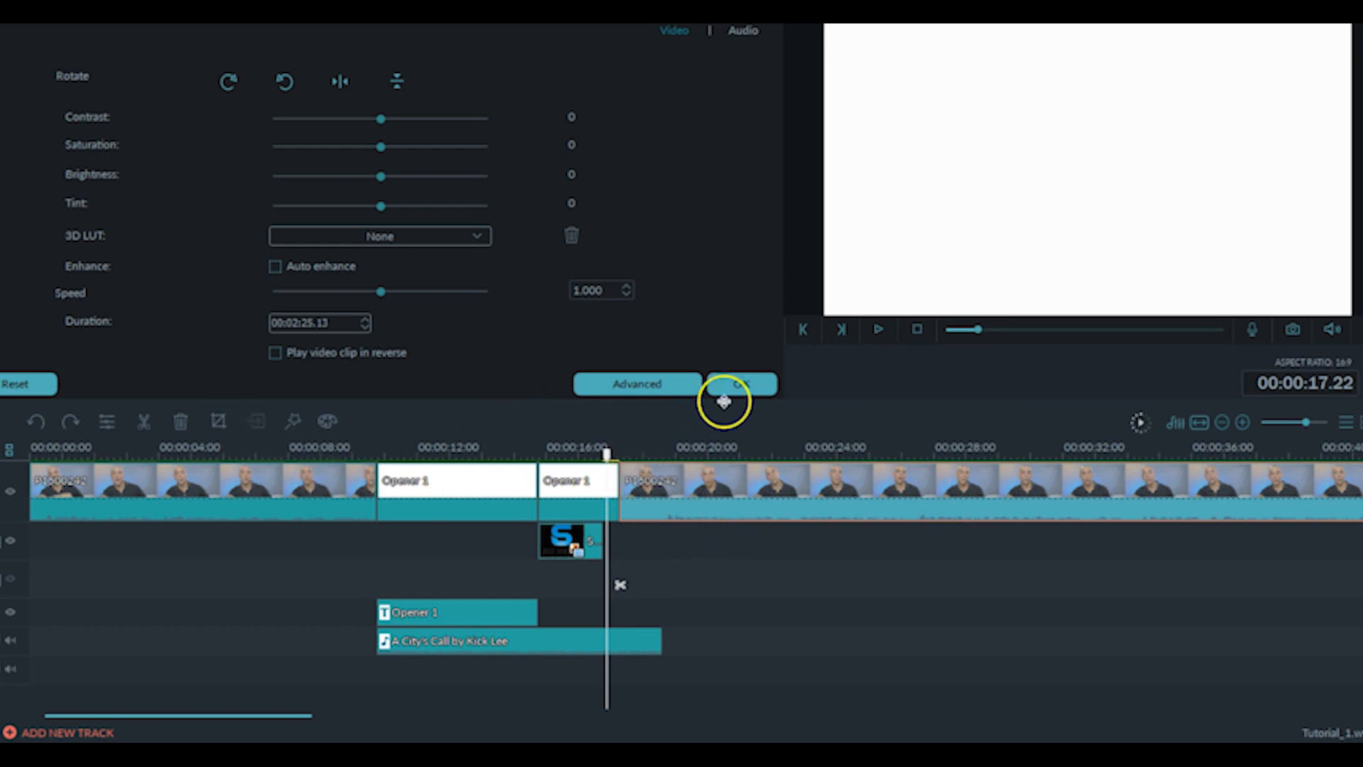
pyautogui.click(749, 392)
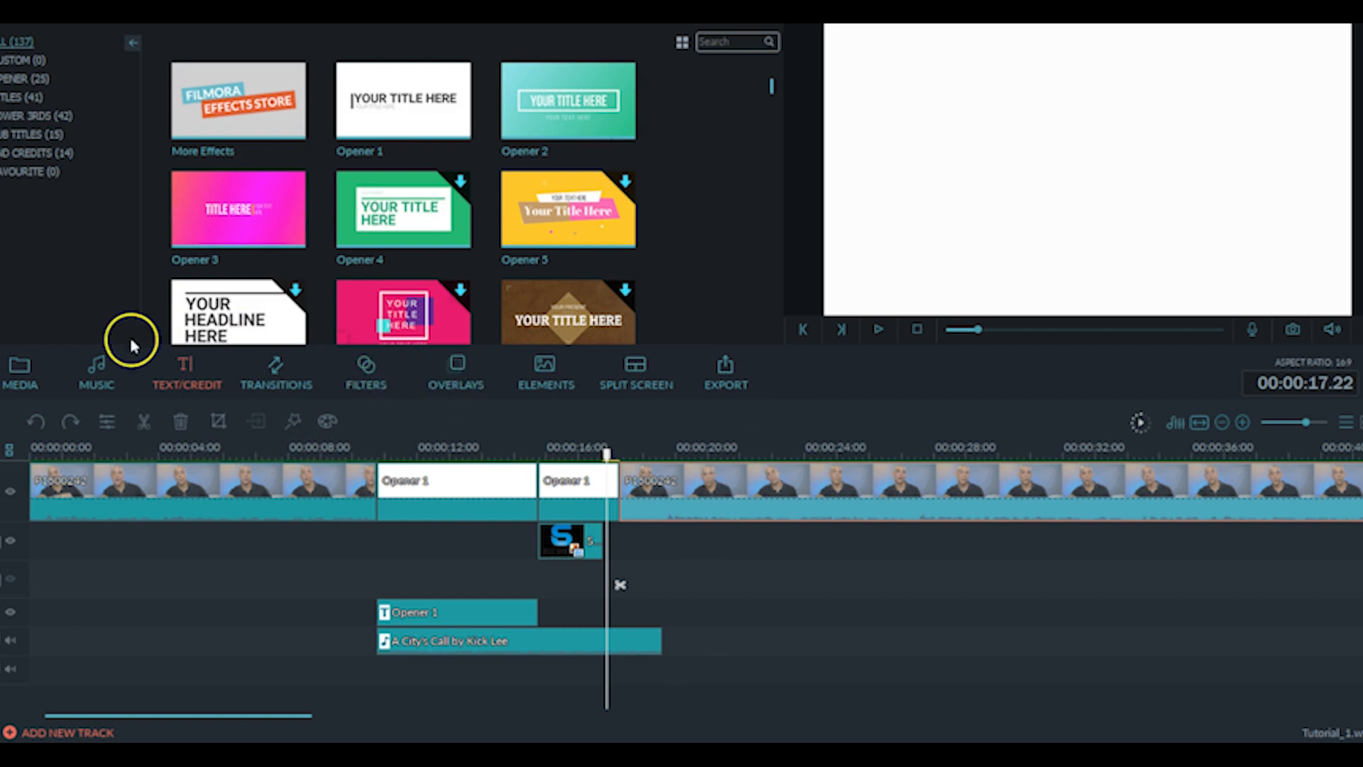
pyautogui.click(290, 382)
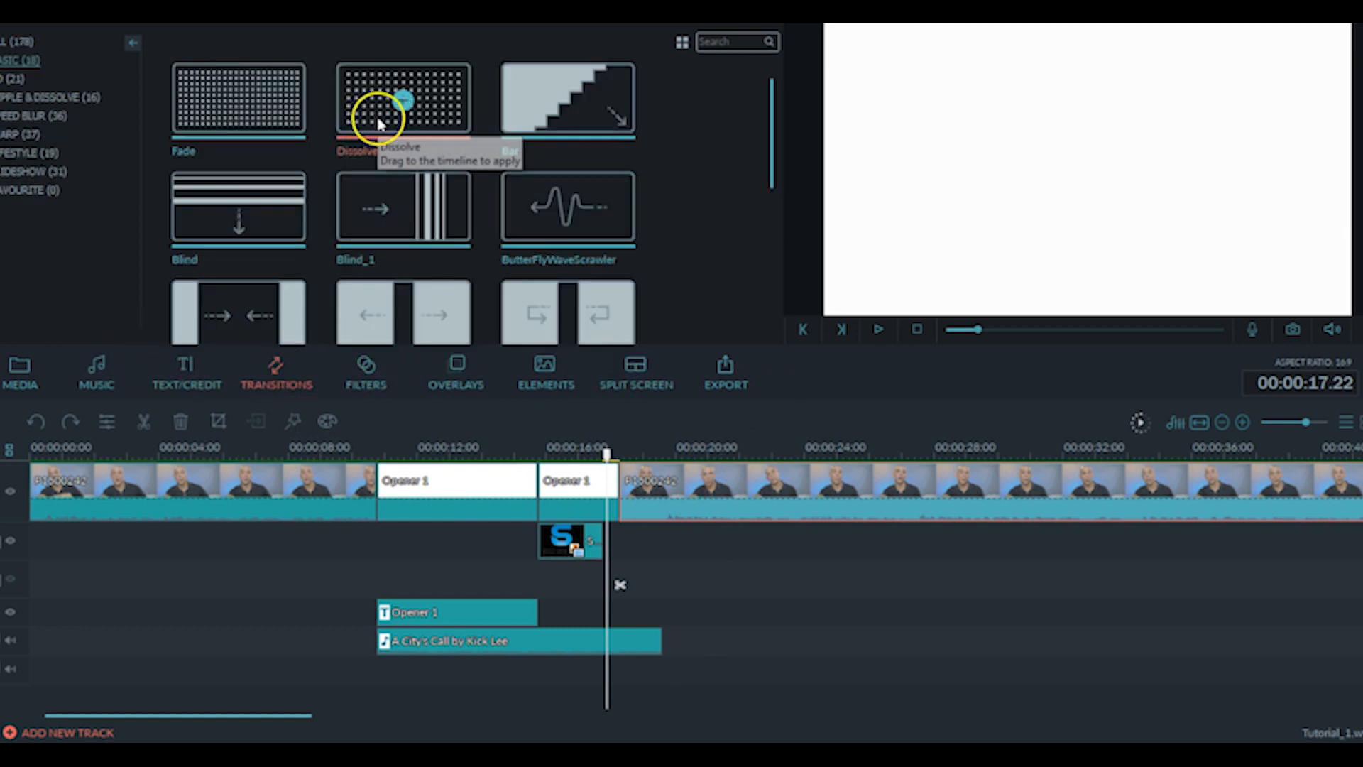
pyautogui.moveTo(384, 112); pyautogui.dragTo(582, 380)
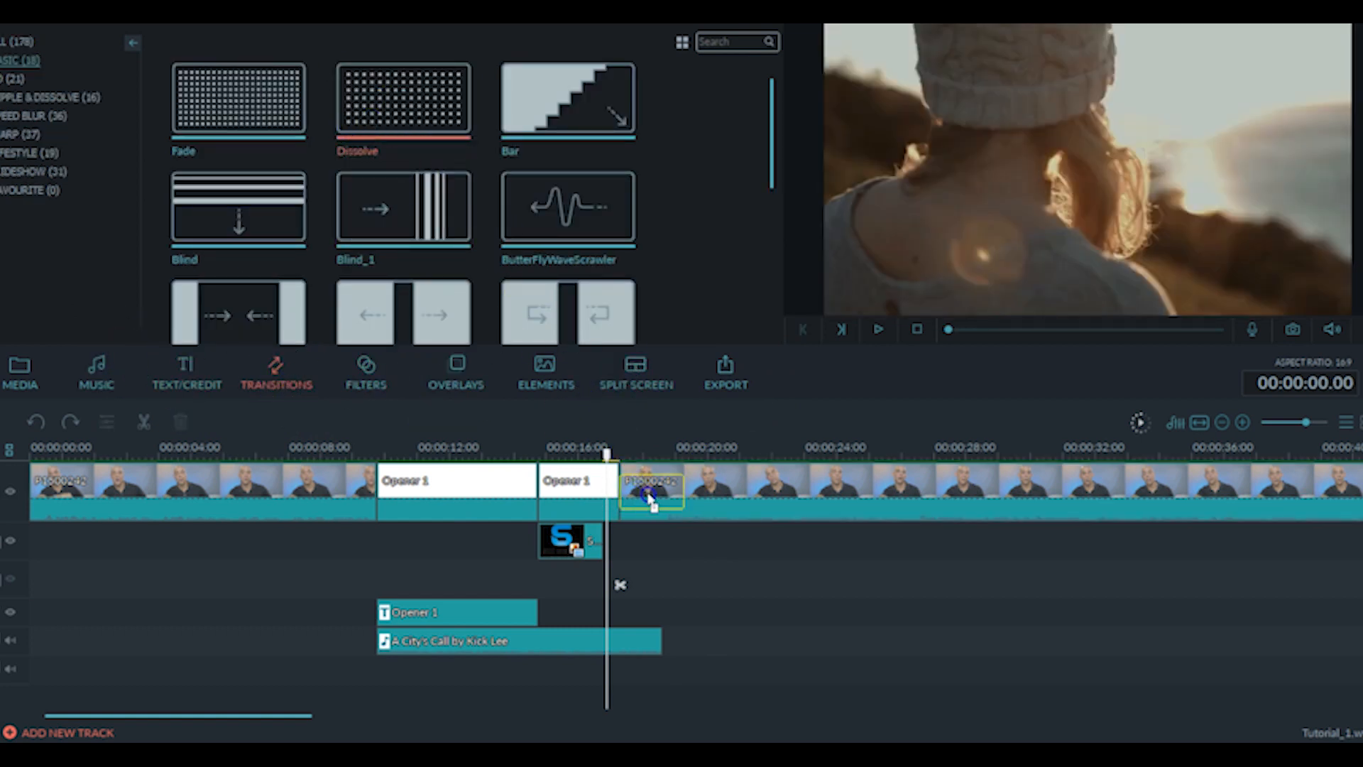
pyautogui.moveTo(504, 403); pyautogui.dragTo(610, 499)
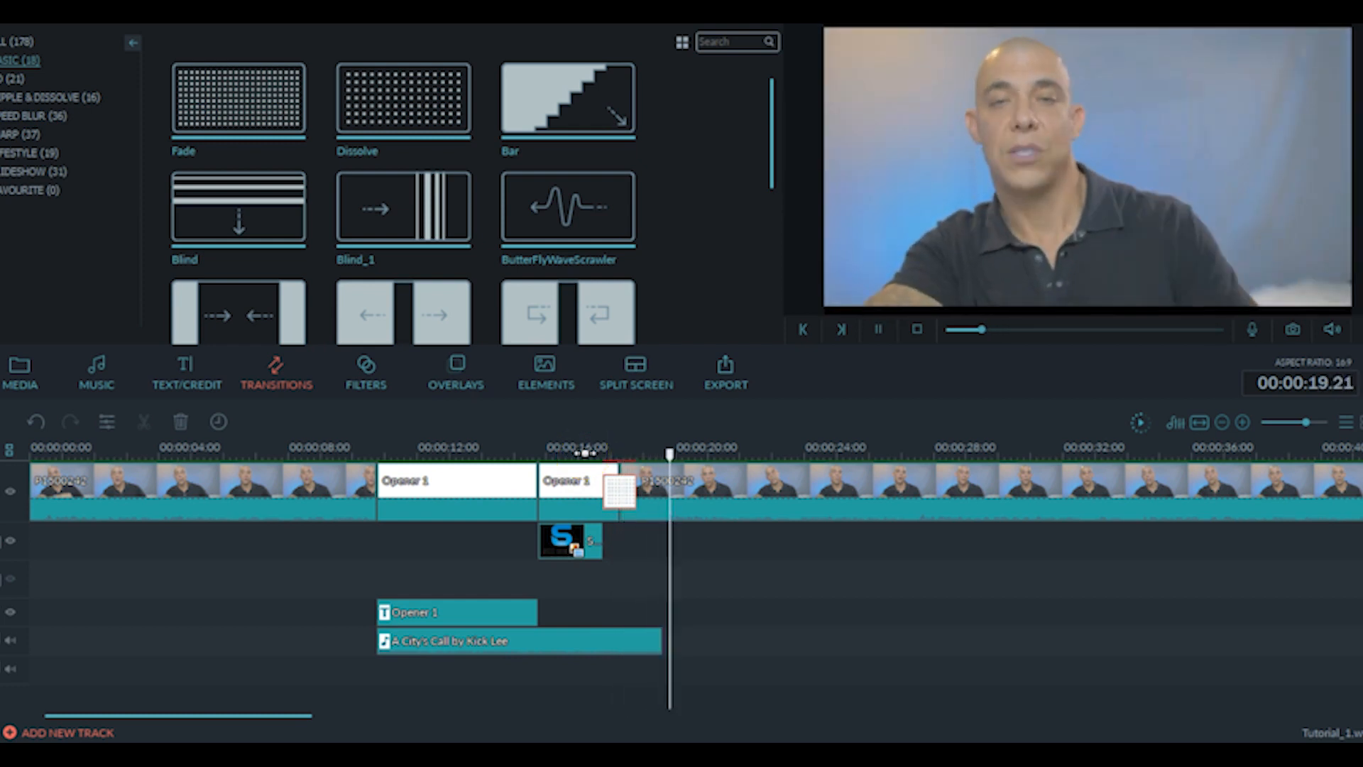
# Step: Shift the Dissolve transition so it sits entirely at the start of the P1500242 clip, and play it
pyautogui.press('space')
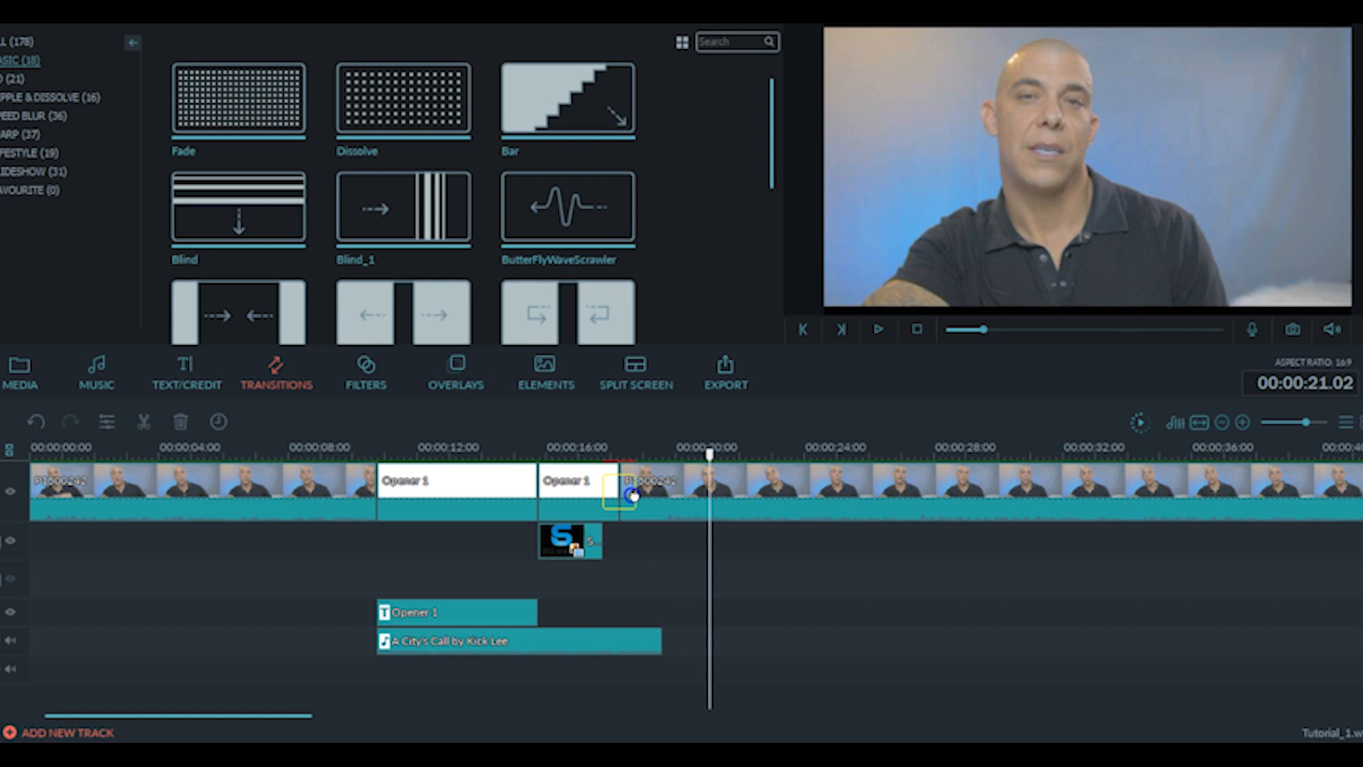
pyautogui.click(634, 496)
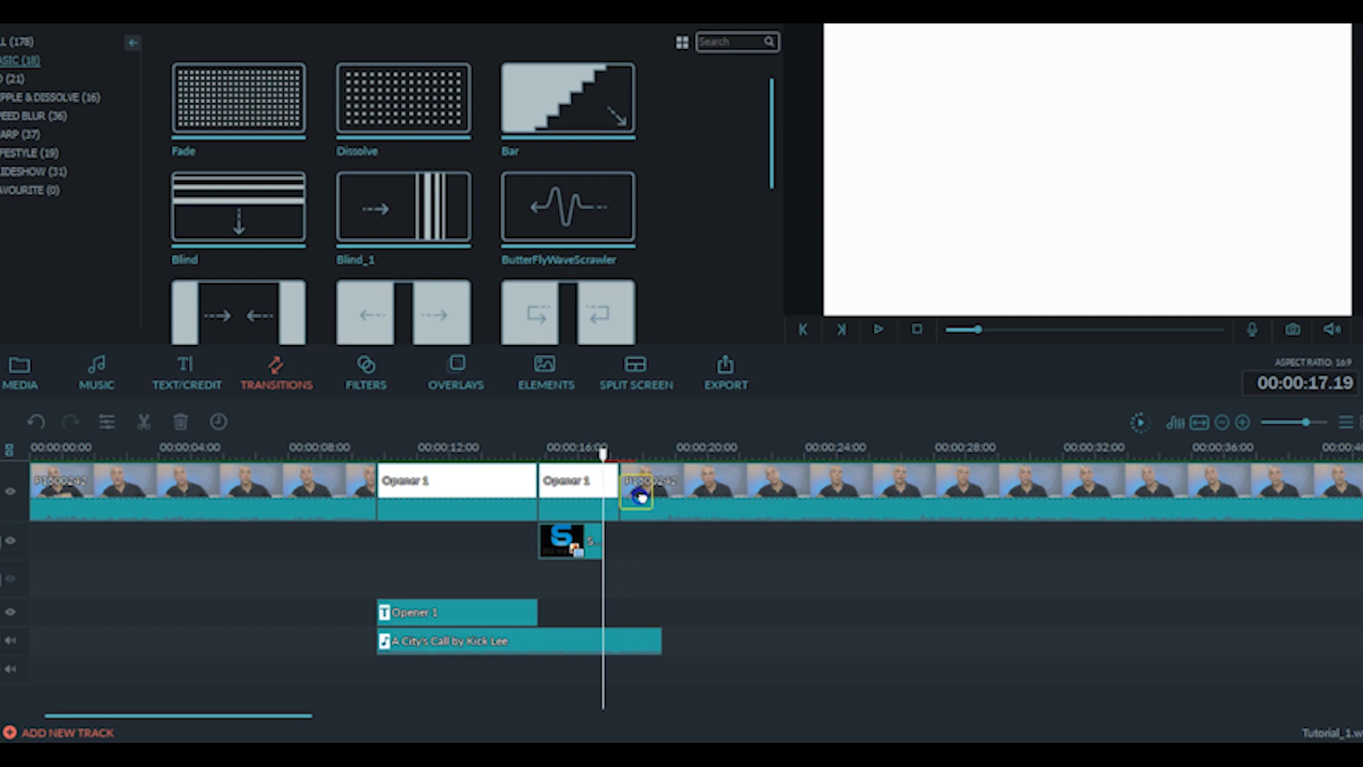
pyautogui.moveTo(639, 496); pyautogui.dragTo(639, 498)
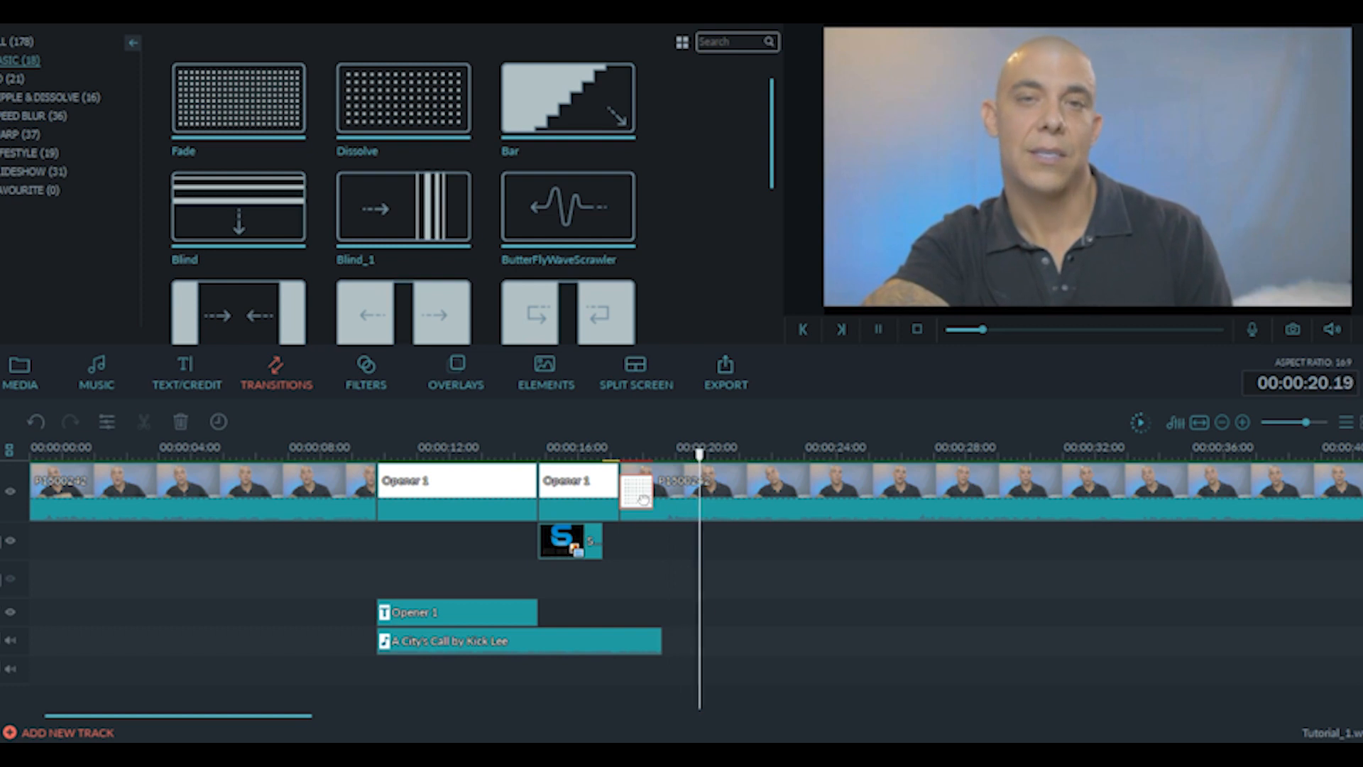
# Step: Extend the end of the A City's Call music clip to about 00:00:20.12 and play it through the dissolve
pyautogui.click(658, 631)
pyautogui.click(661, 643)
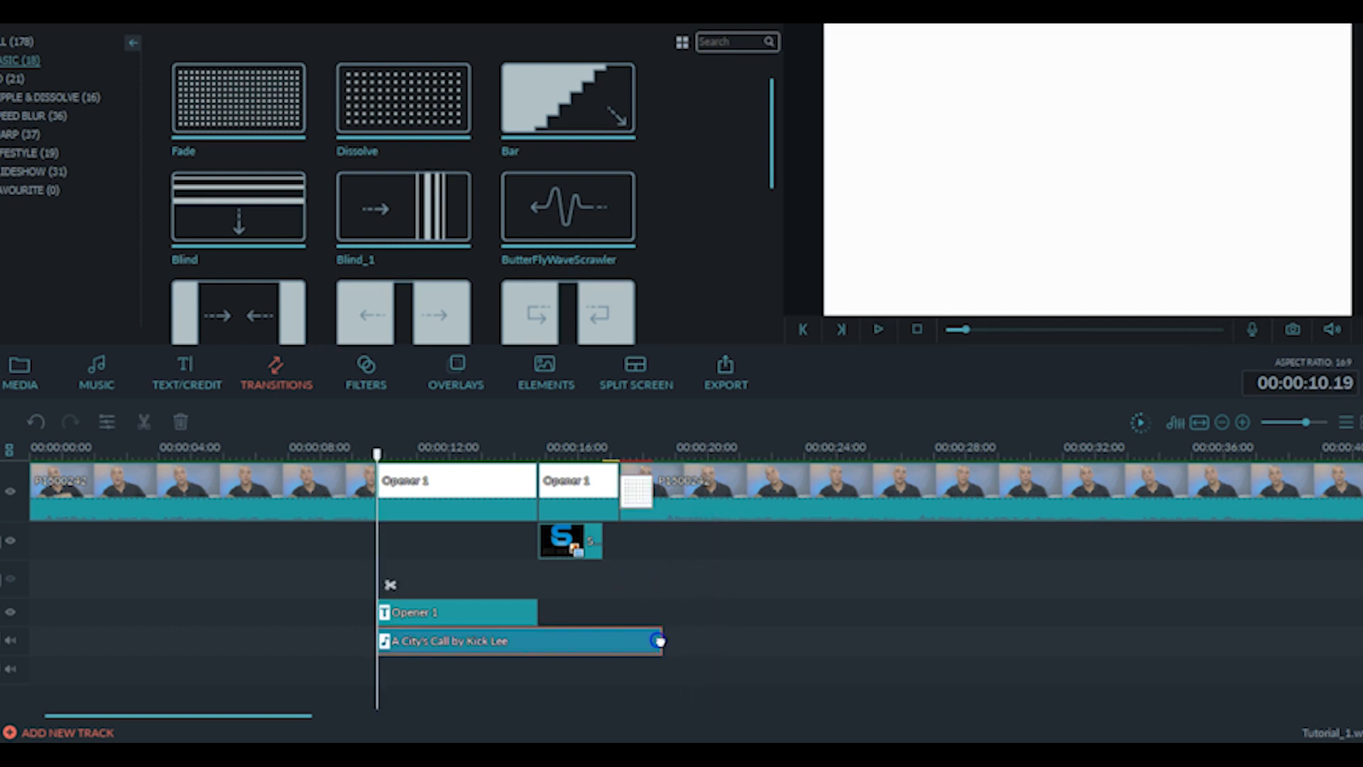
pyautogui.moveTo(660, 640); pyautogui.dragTo(692, 640)
pyautogui.click(649, 505)
pyautogui.click(610, 453)
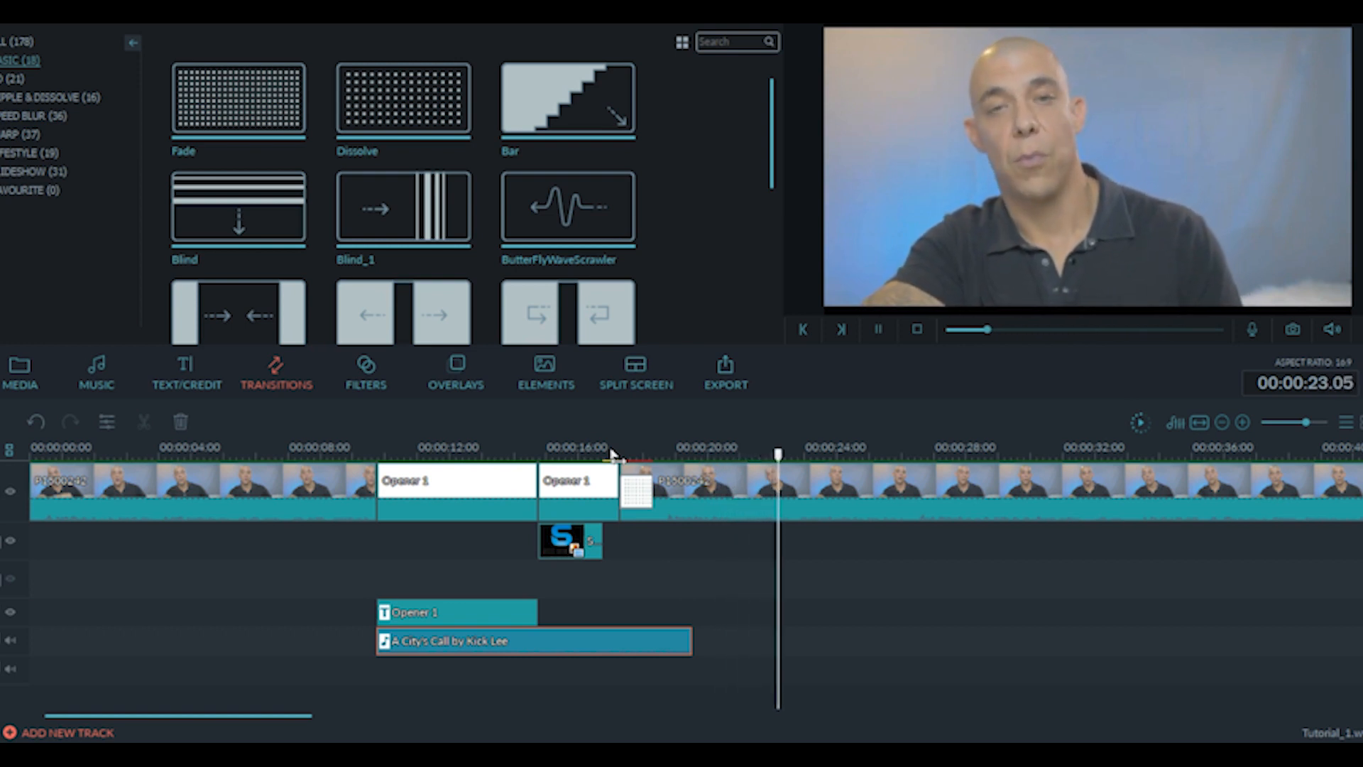
# Step: Play through the talking-head footage after the dissolve and split it at 00:00:21.13 and 00:00:21.24
pyautogui.click(800, 458)
pyautogui.moveTo(799, 458); pyautogui.dragTo(675, 460)
pyautogui.press('space')
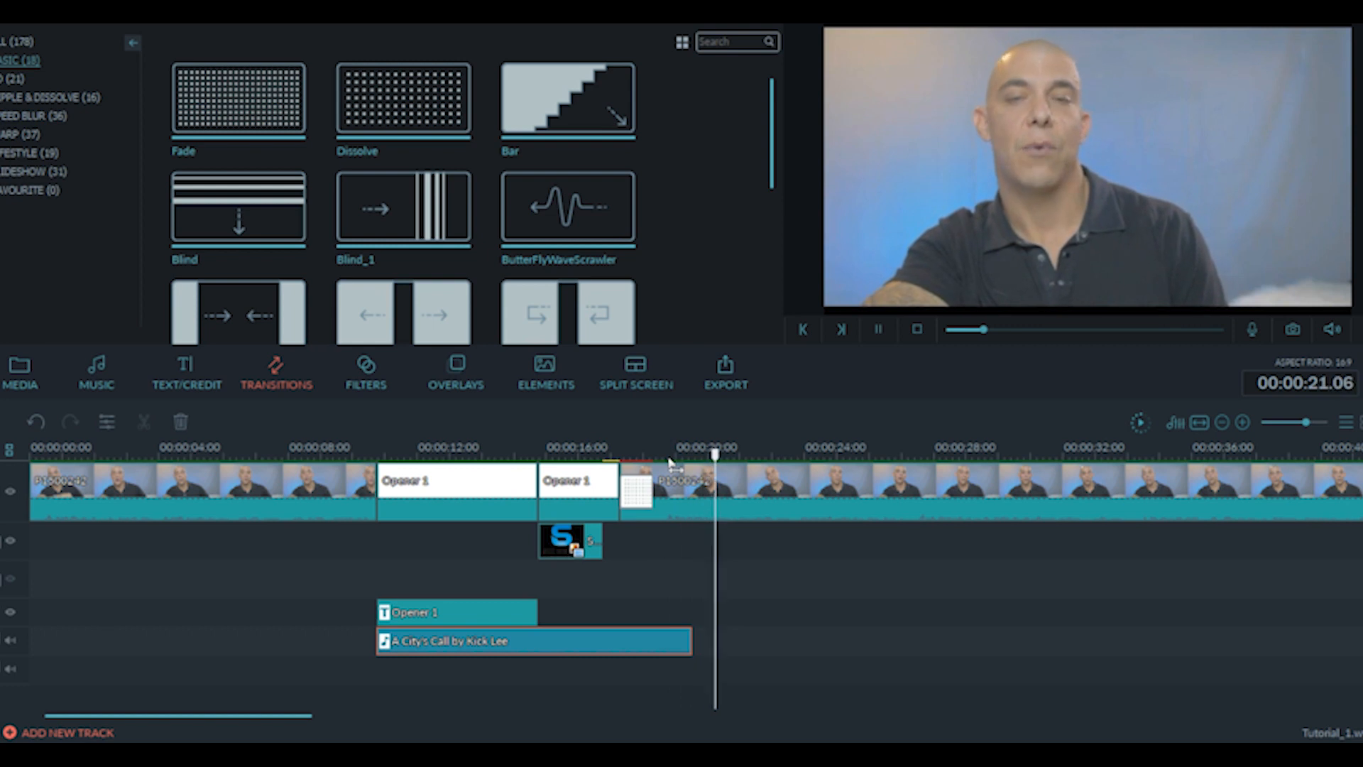
pyautogui.click(701, 455)
pyautogui.moveTo(752, 455); pyautogui.dragTo(683, 458)
pyautogui.press('space')
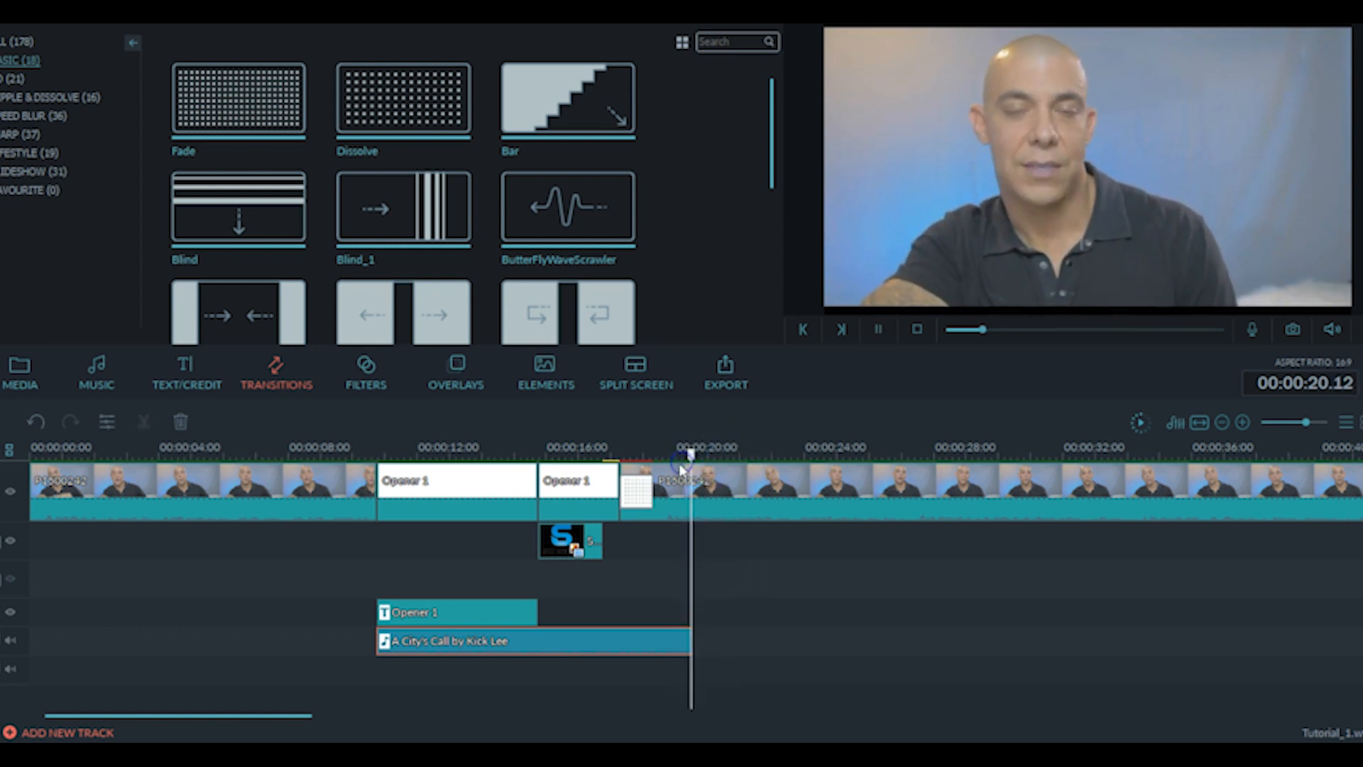
pyautogui.press('space')
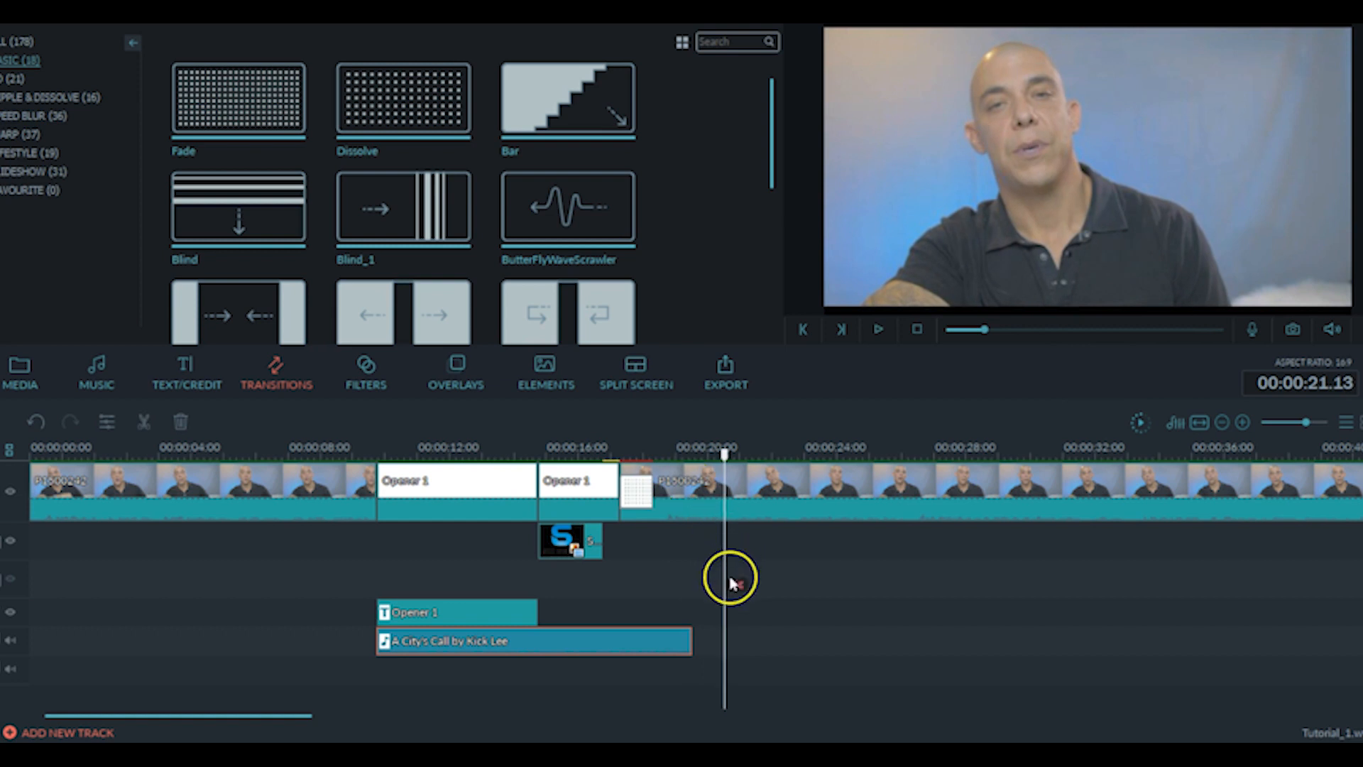
pyautogui.click(738, 585)
pyautogui.press('space')
pyautogui.press('space')
pyautogui.click(755, 585)
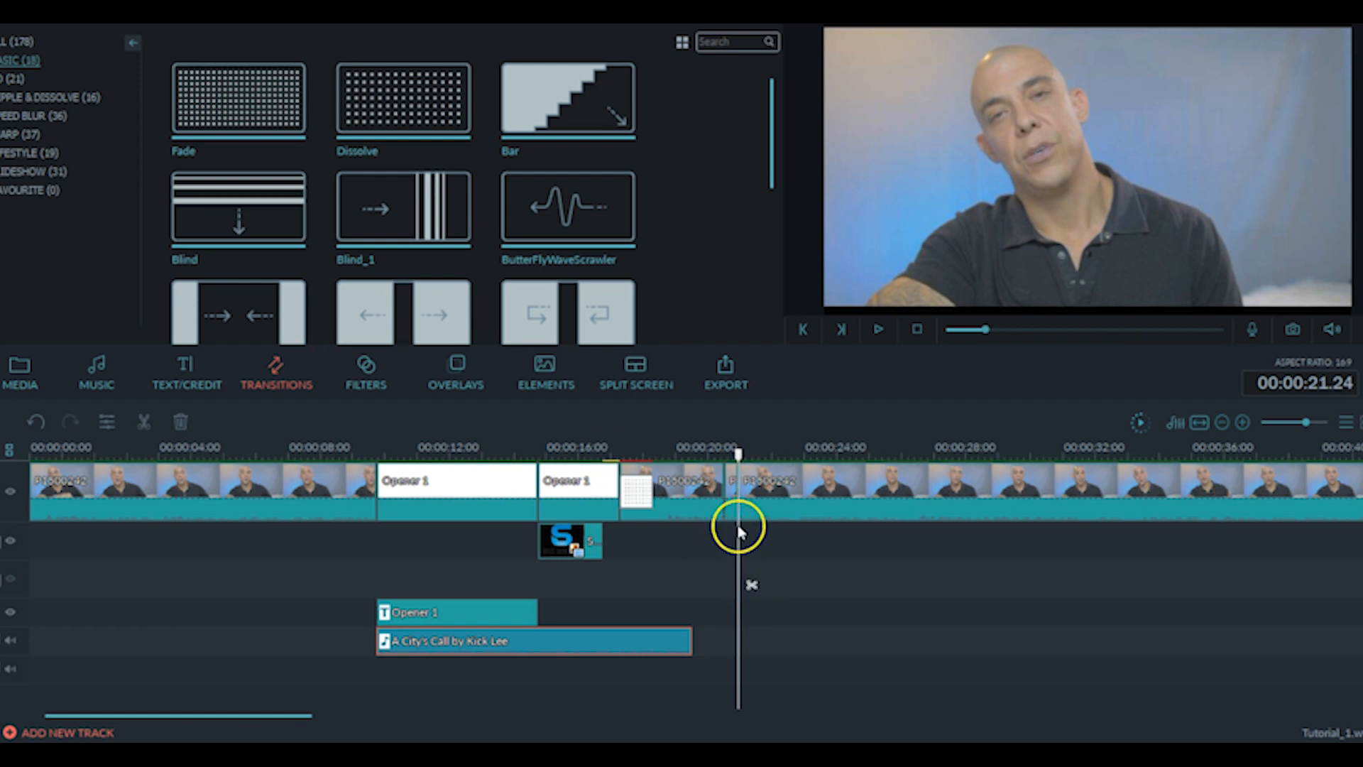
# Step: Delete the short segment between the two splits in the talking-head footage and play across the cut from 00:00:20.14
pyautogui.click(729, 506)
pyautogui.rightClick(730, 504)
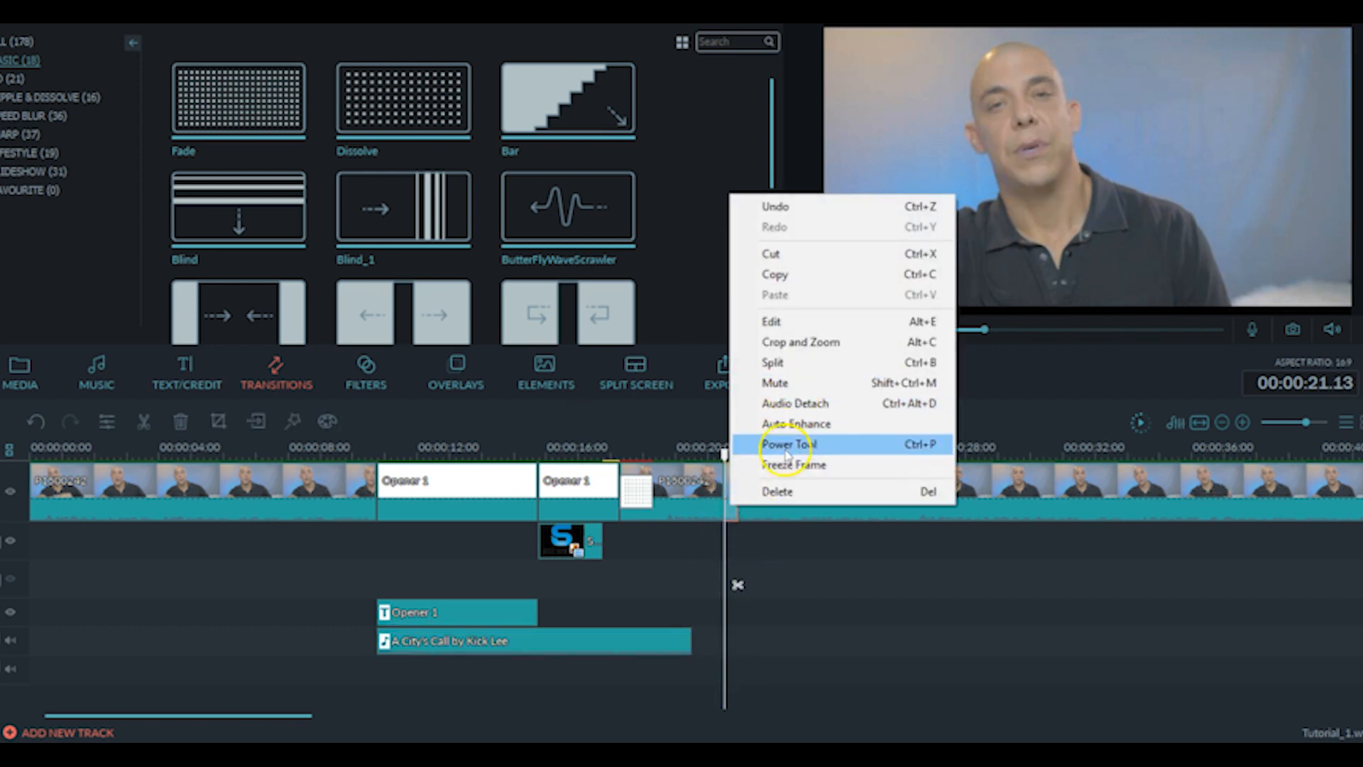
pyautogui.click(781, 490)
pyautogui.click(692, 451)
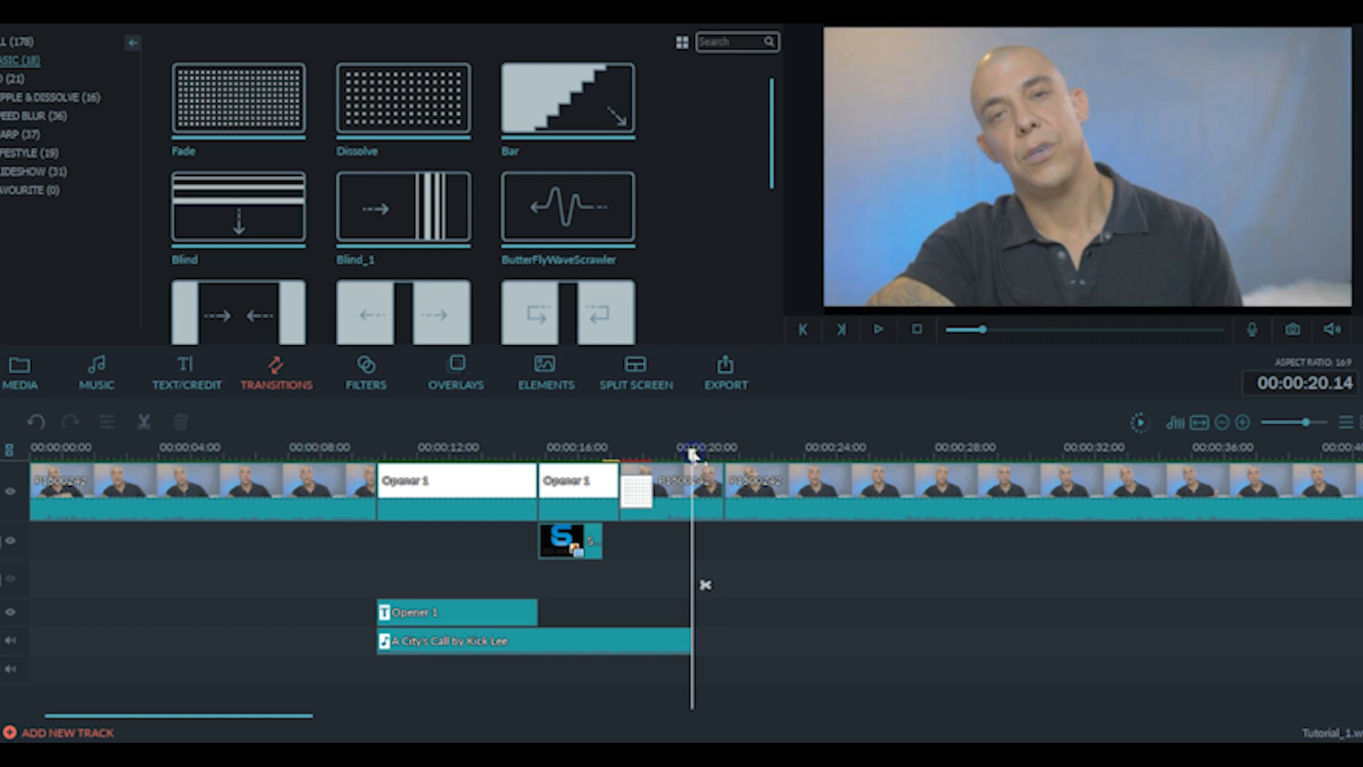
pyautogui.press('space')
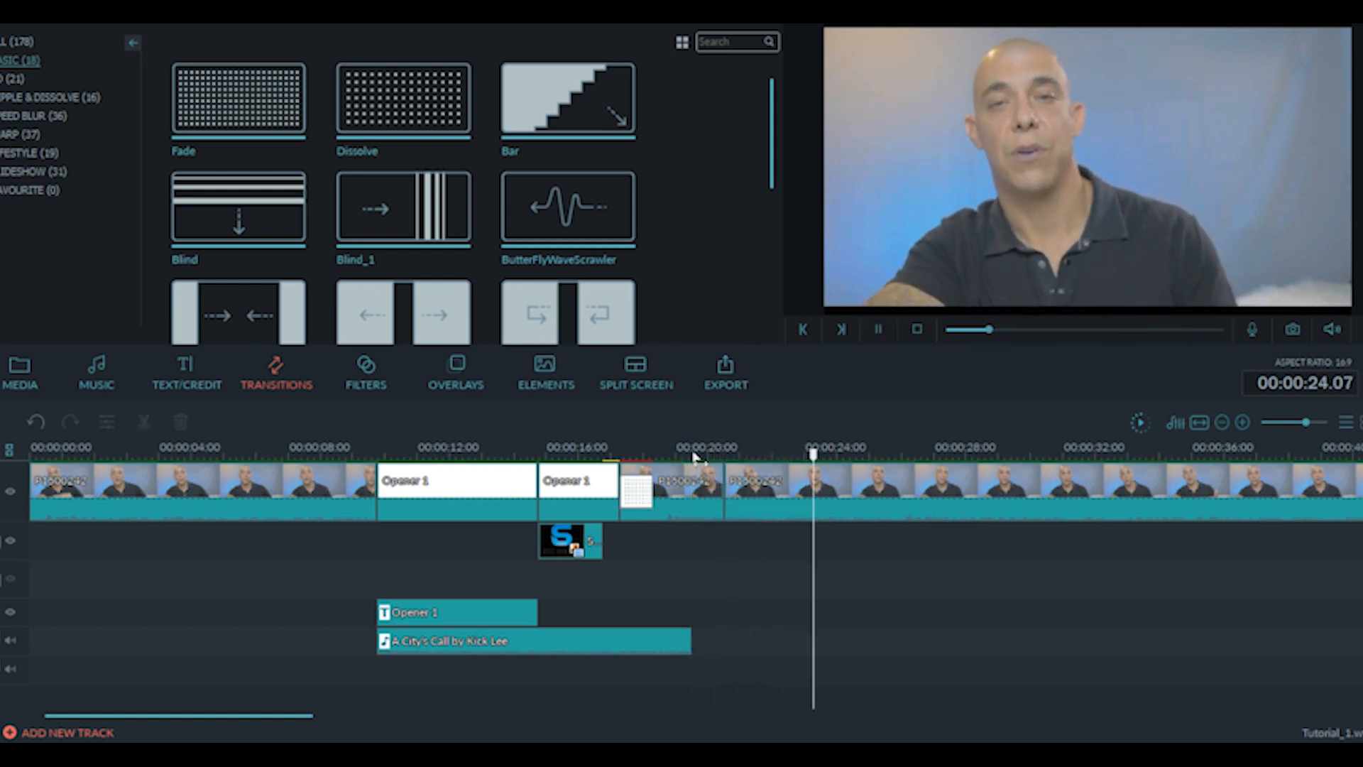
# Step: Stop playback, add a Dissolve transition at the start of the first P1500242 clip, and shorten it to about 10 frames
pyautogui.press('space')
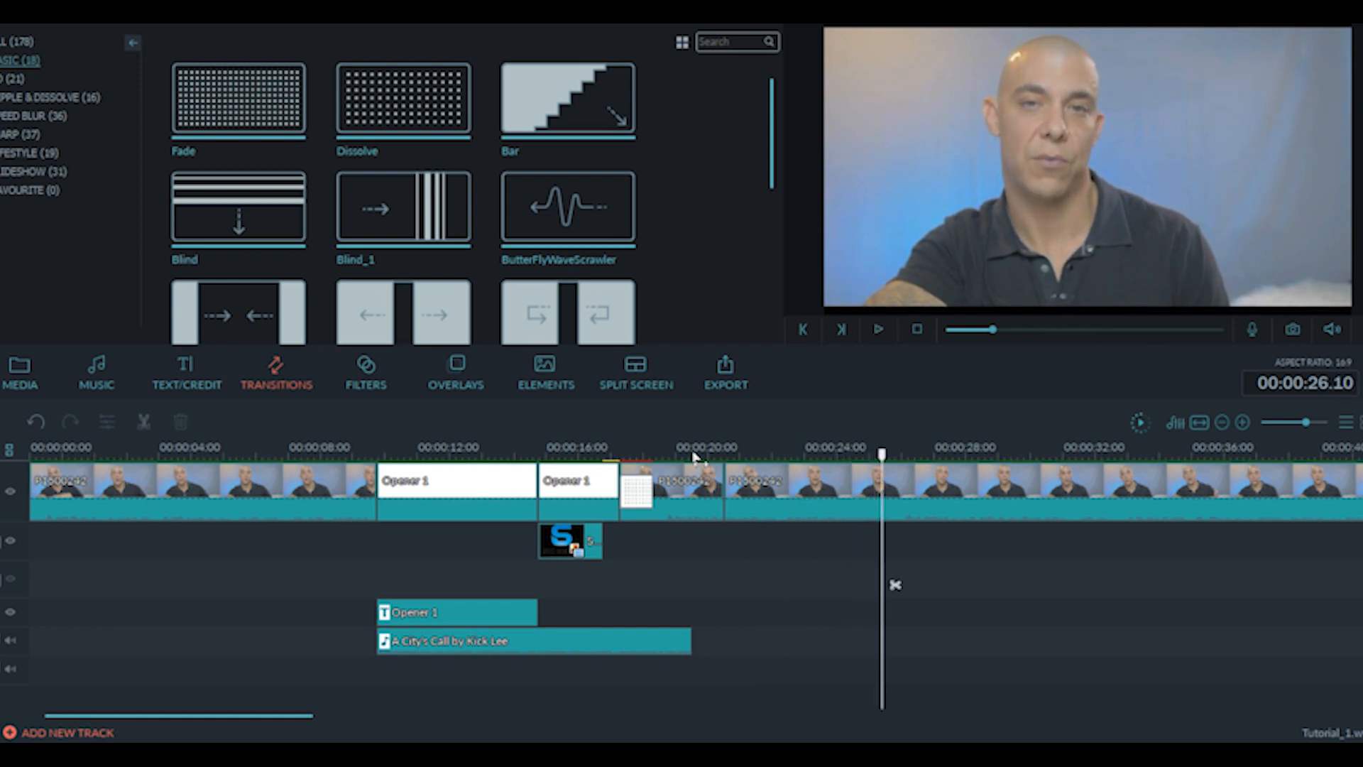
pyautogui.moveTo(456, 113); pyautogui.dragTo(82, 495)
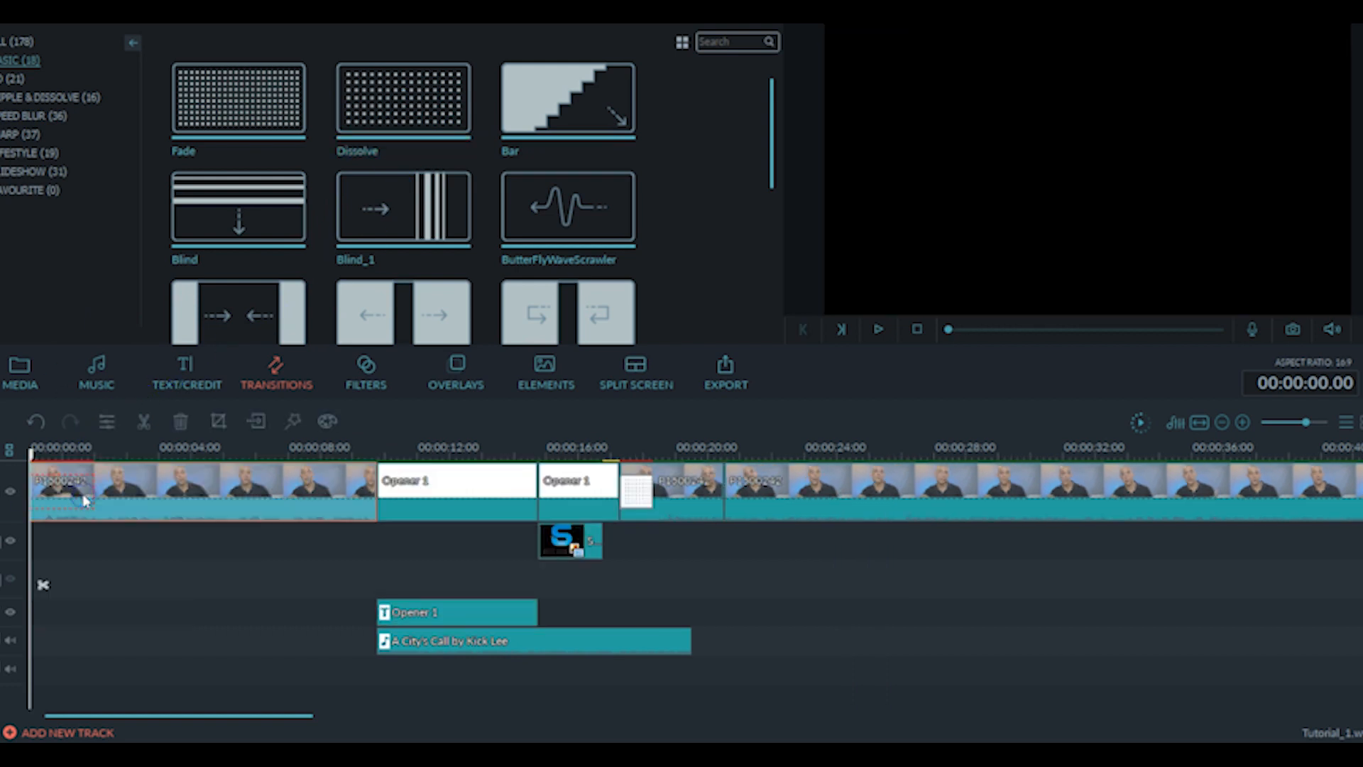
pyautogui.click(82, 489)
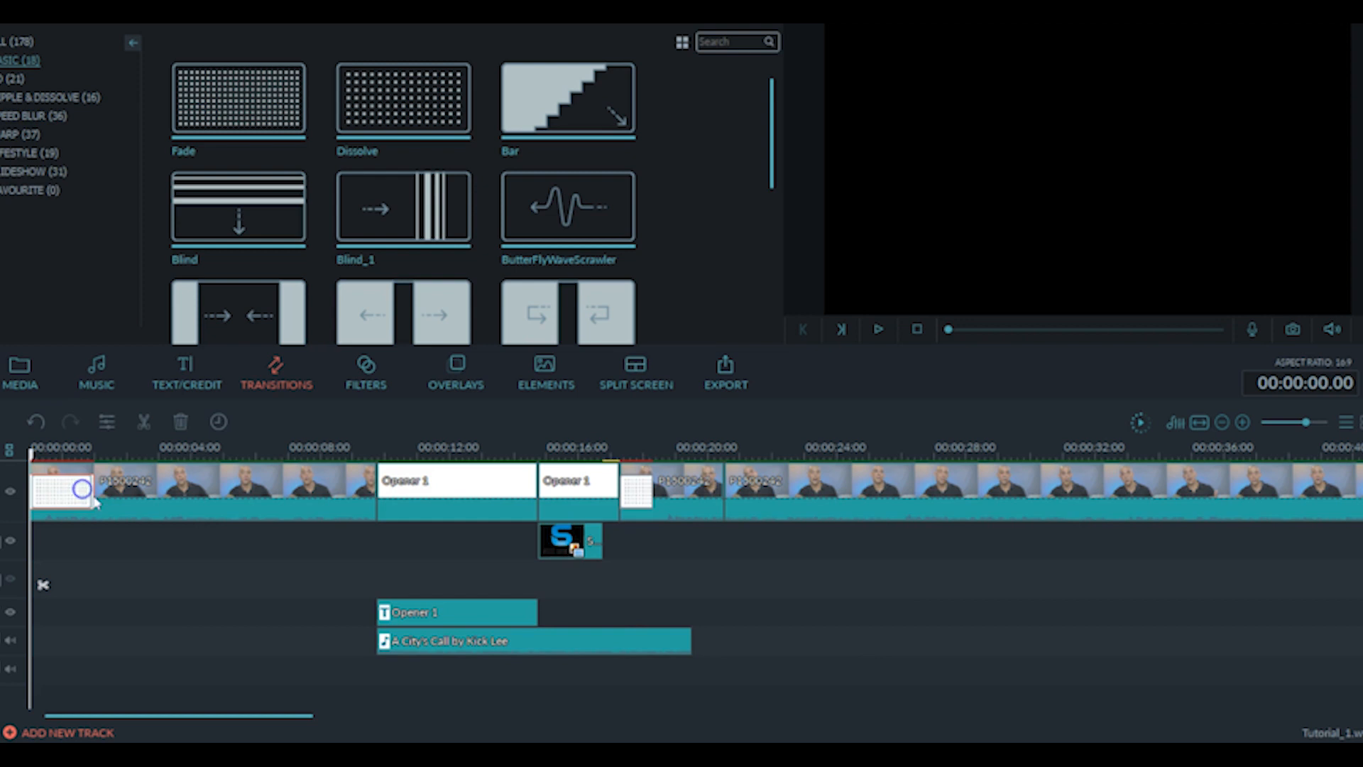
pyautogui.moveTo(95, 491); pyautogui.dragTo(42, 492)
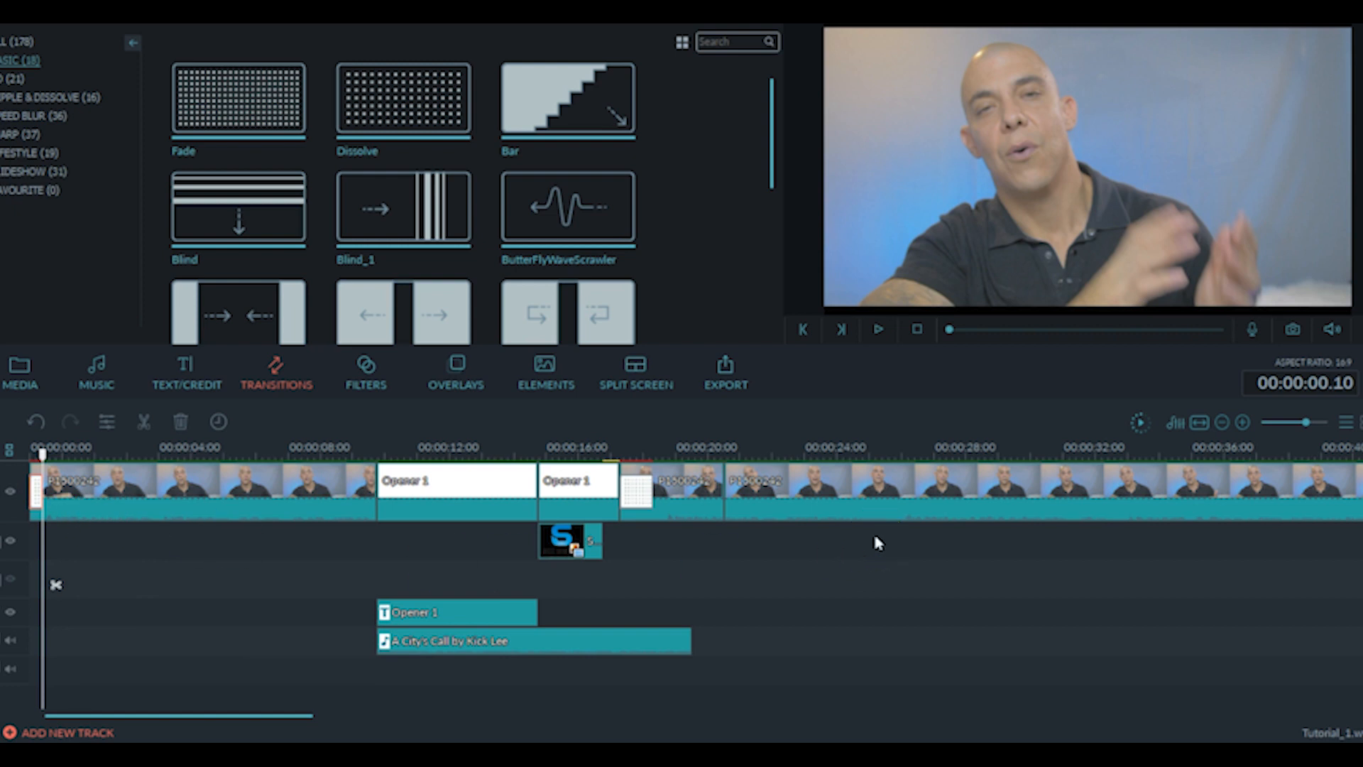
# Step: Review the first white Opener 1 clip, its title text, the A City's Call music clip and the second white clip on the timeline
pyautogui.click(457, 490)
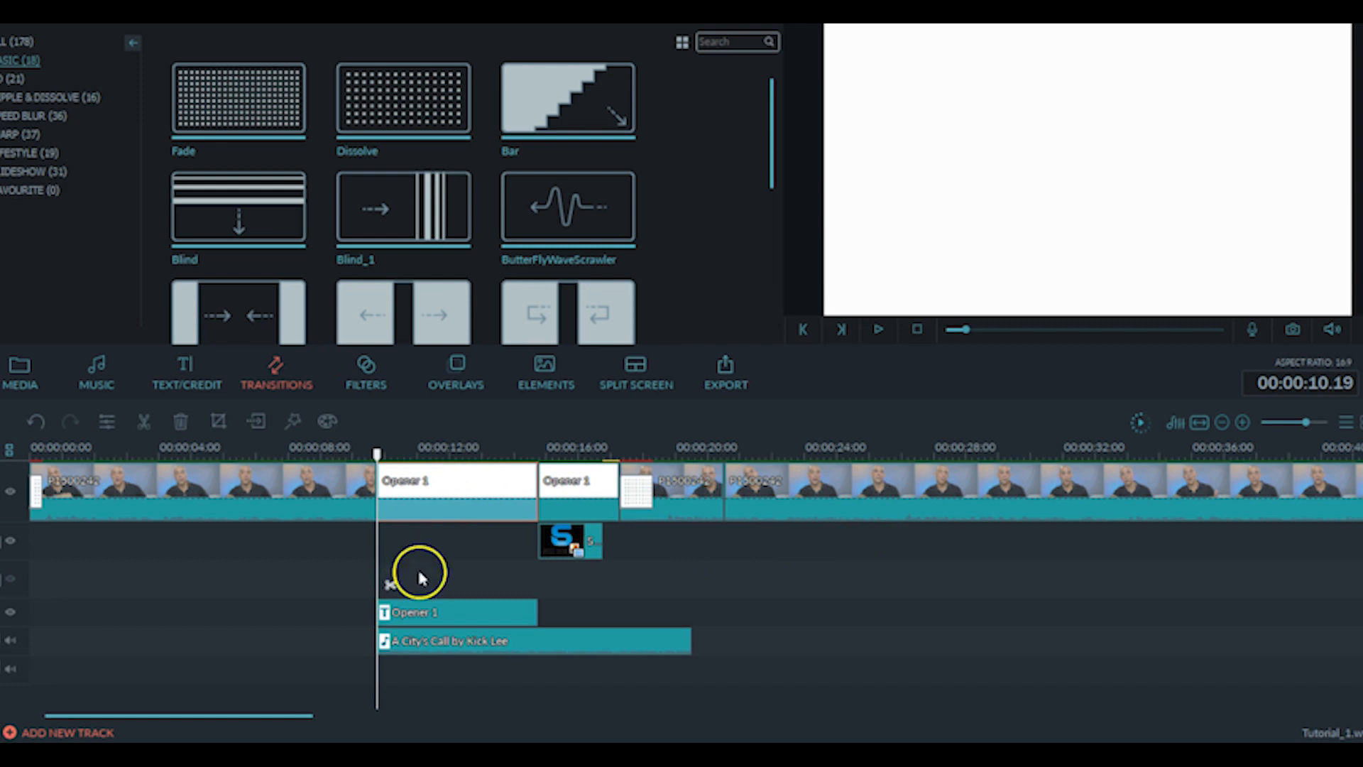
pyautogui.click(419, 612)
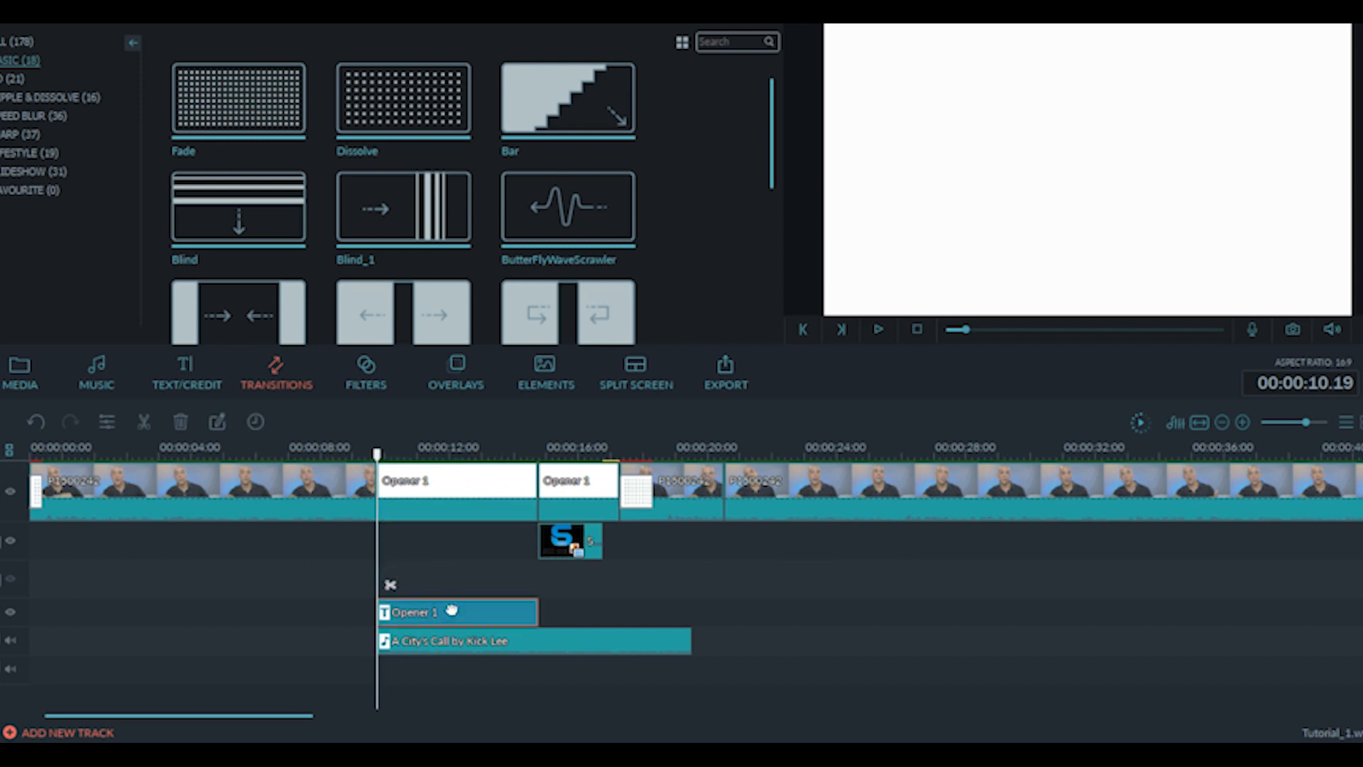
pyautogui.moveTo(377, 454); pyautogui.dragTo(396, 458)
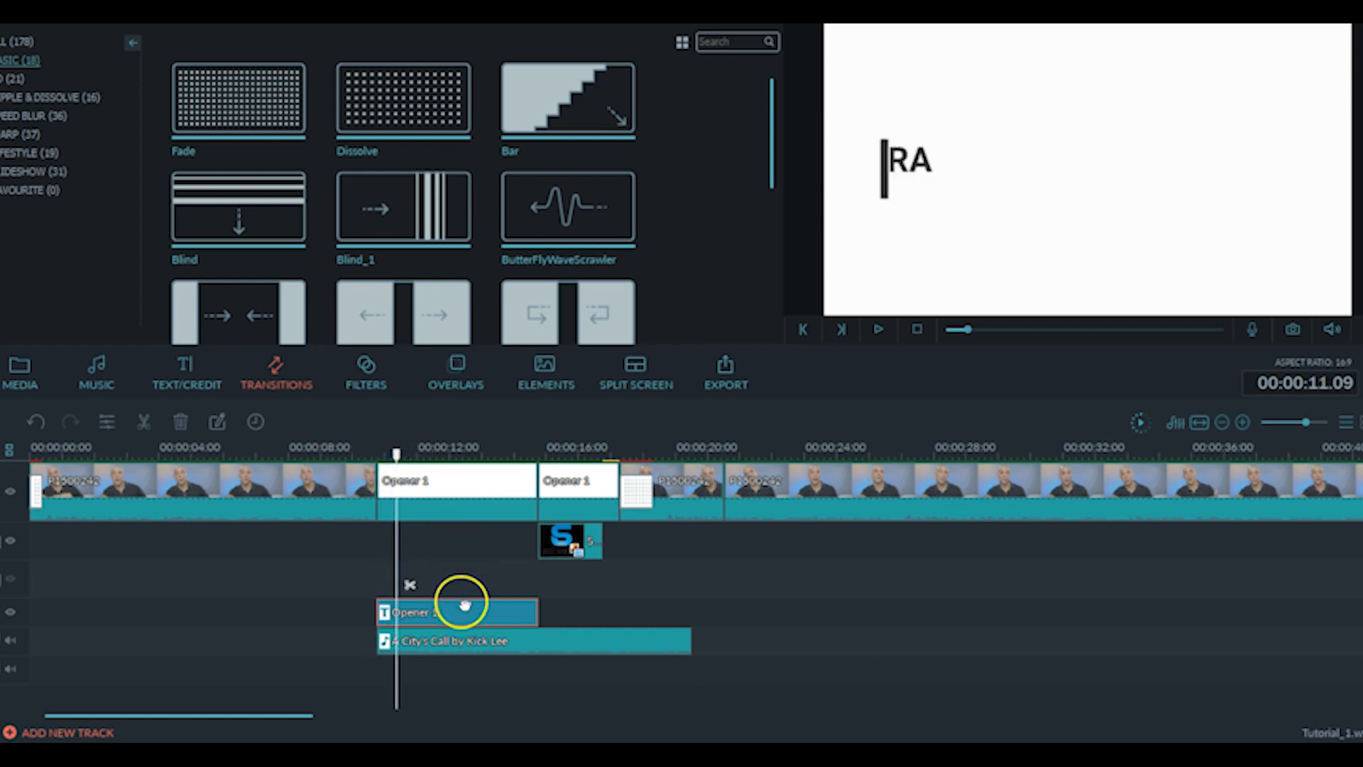
pyautogui.click(459, 646)
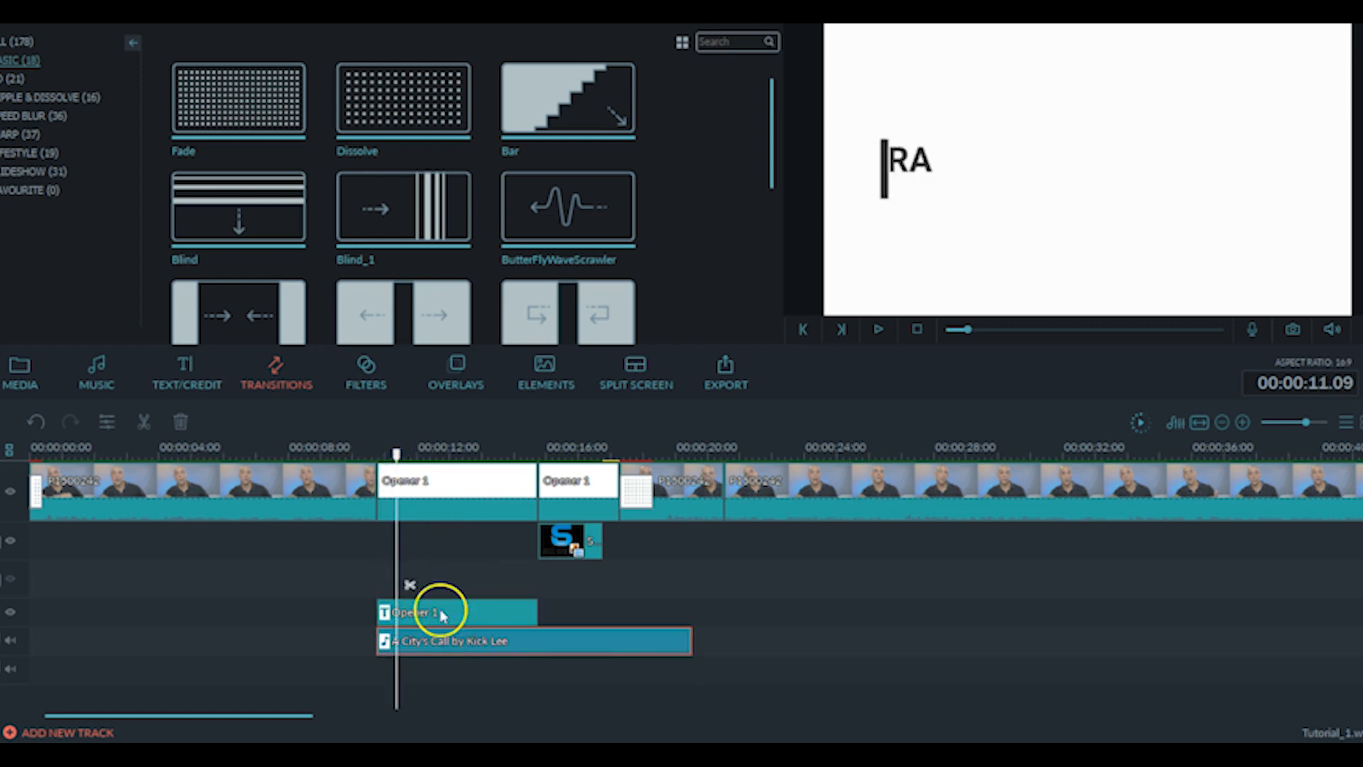
pyautogui.moveTo(396, 454); pyautogui.dragTo(507, 505)
pyautogui.click(570, 497)
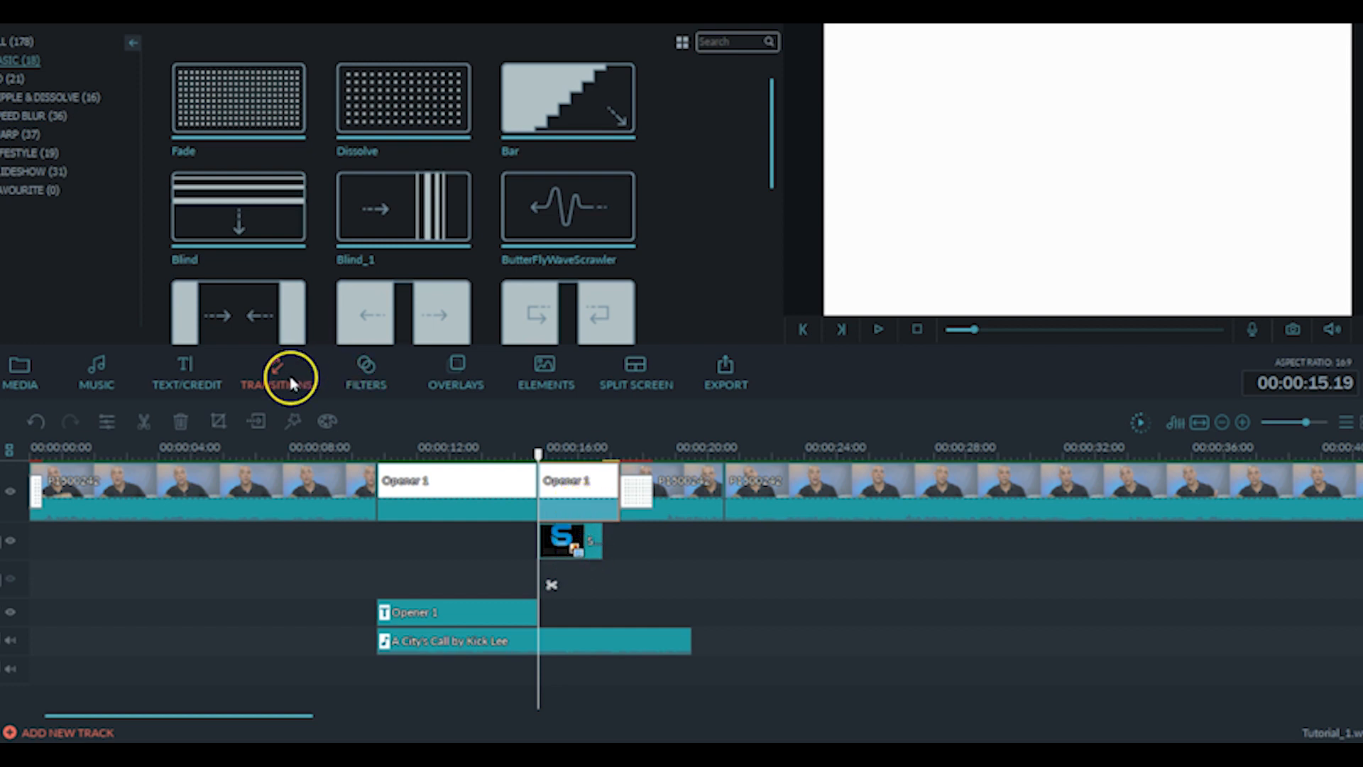
# Step: Look through the title and media libraries and scrub from the opener title to the talking-head footage at about 00:00:20.01
pyautogui.click(213, 374)
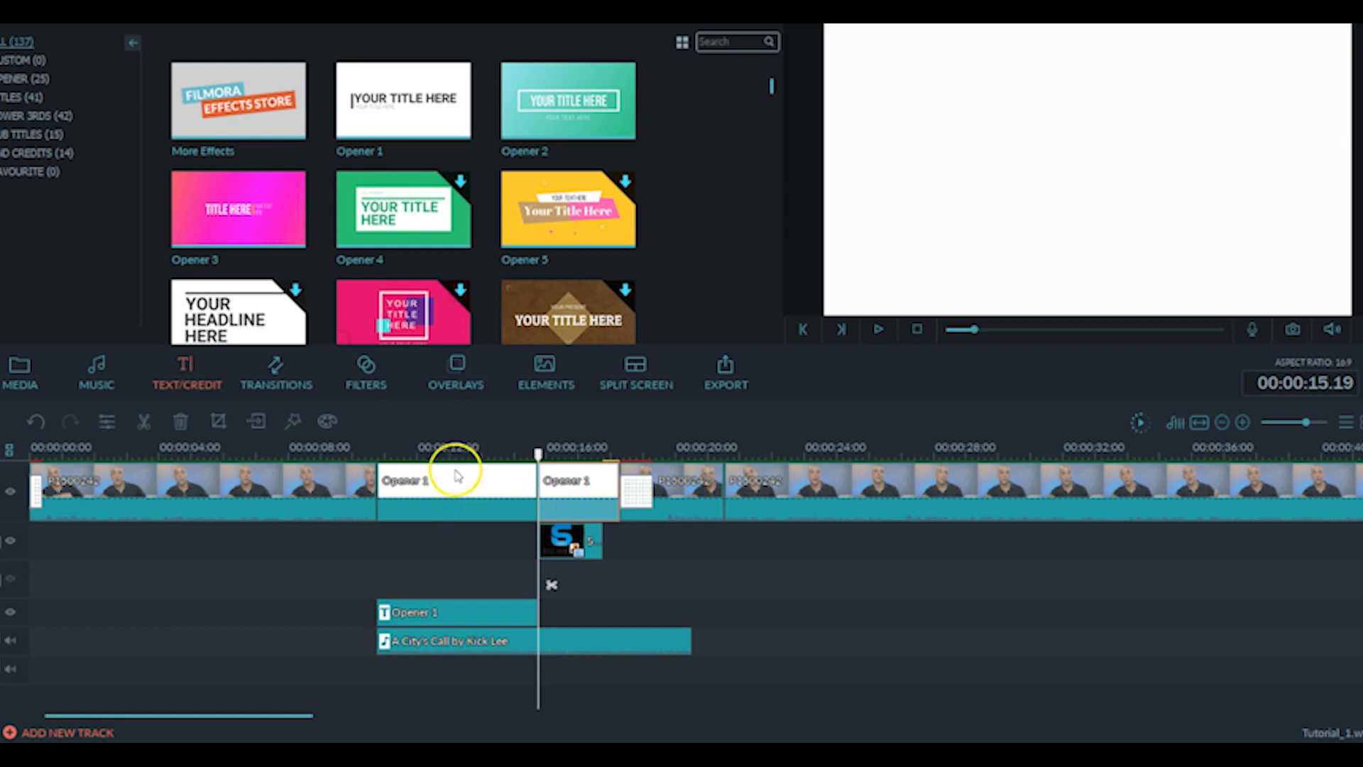
pyautogui.click(425, 105)
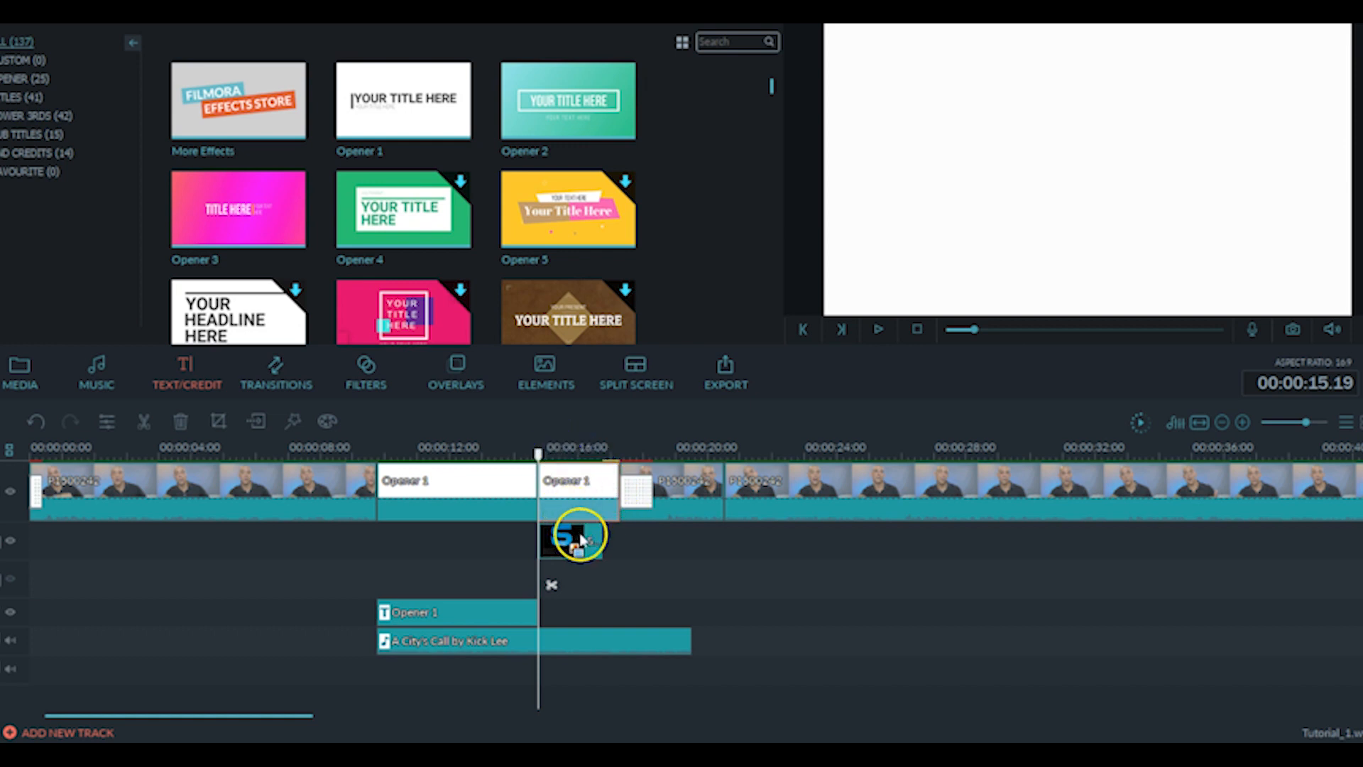
pyautogui.click(20, 369)
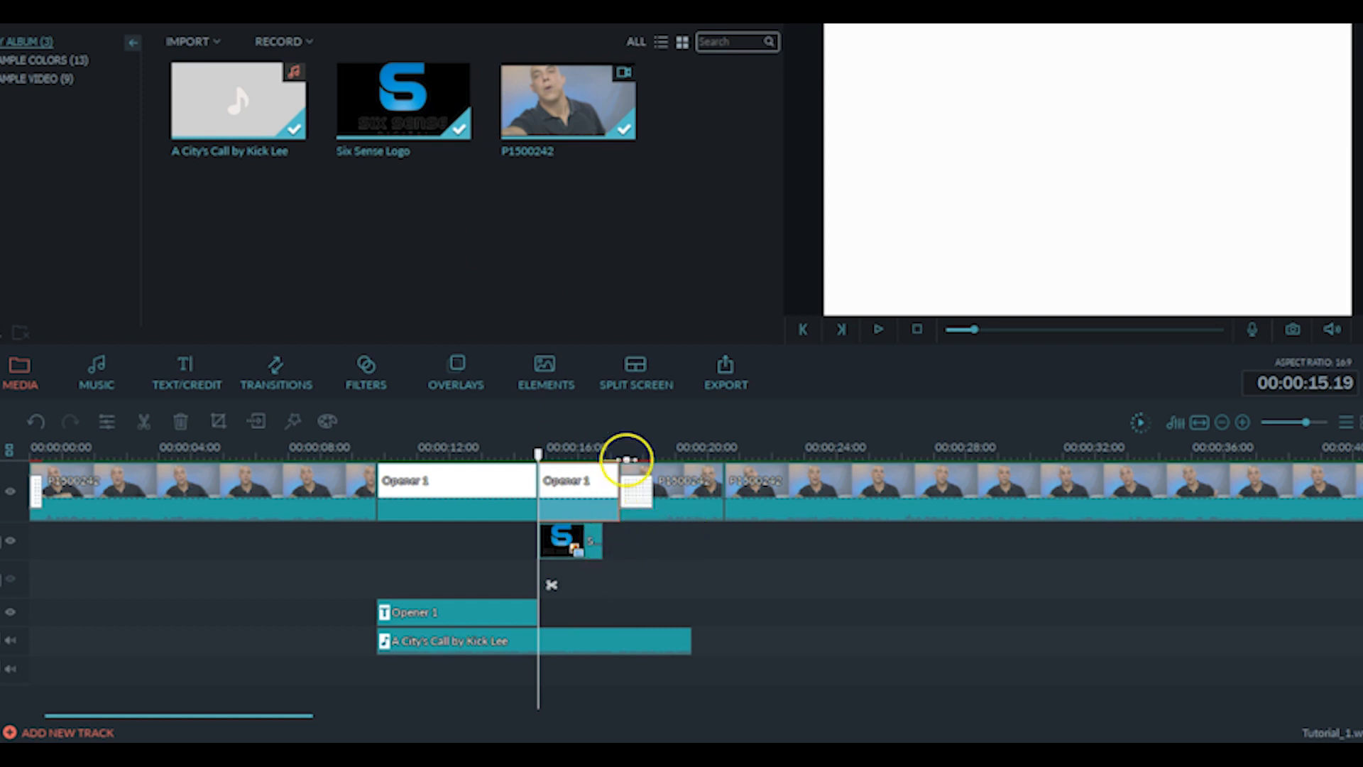
pyautogui.moveTo(538, 452); pyautogui.dragTo(483, 452)
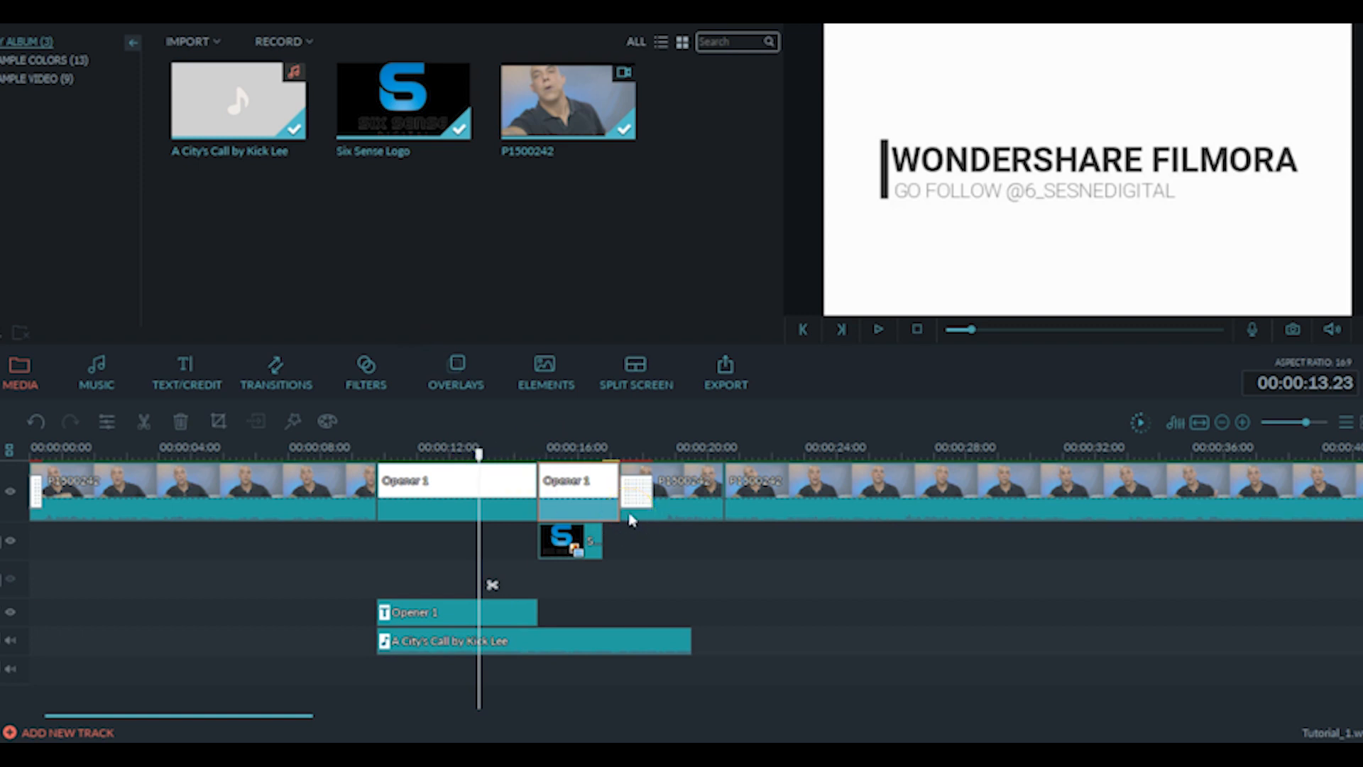
pyautogui.moveTo(479, 452); pyautogui.dragTo(676, 452)
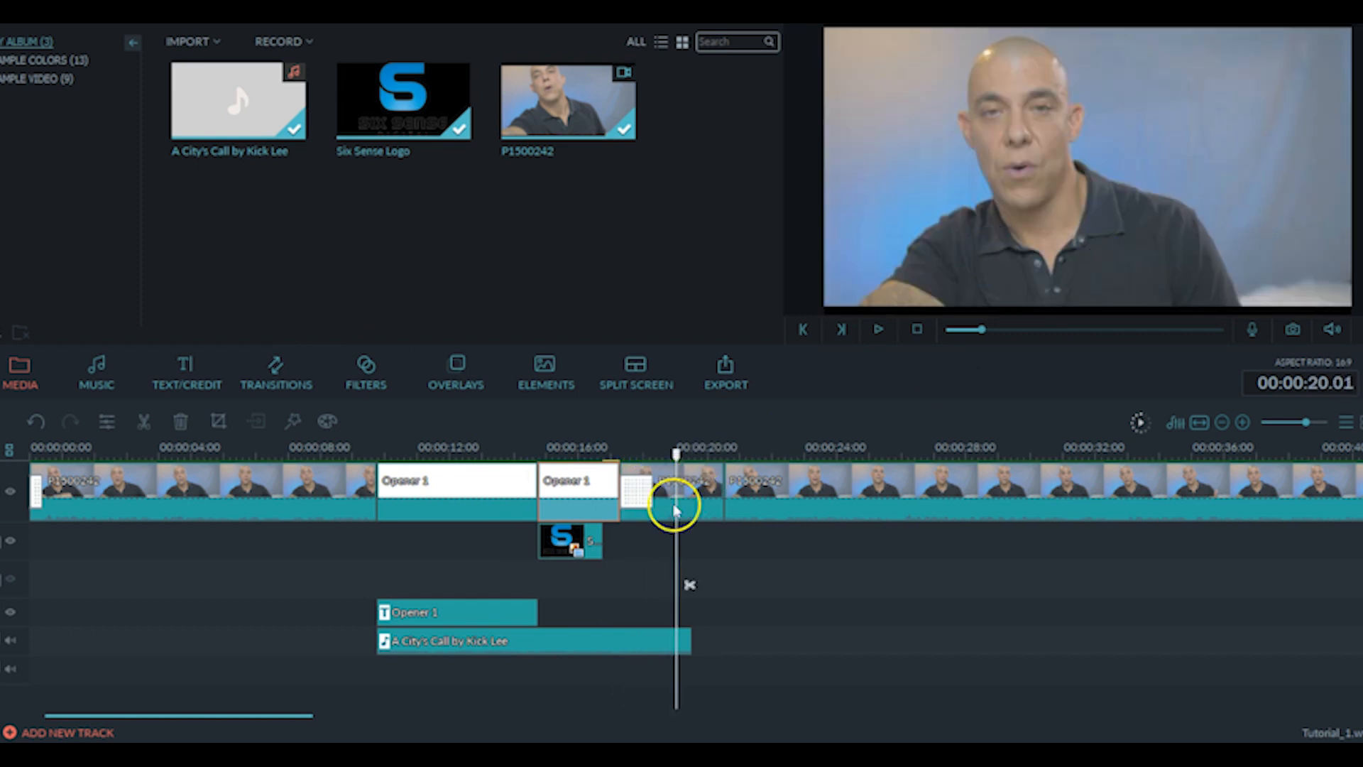
# Step: Preview the first P1500242 clip from its start to 00:00:01.24 and open its video settings
pyautogui.click(694, 490)
pyautogui.click(251, 474)
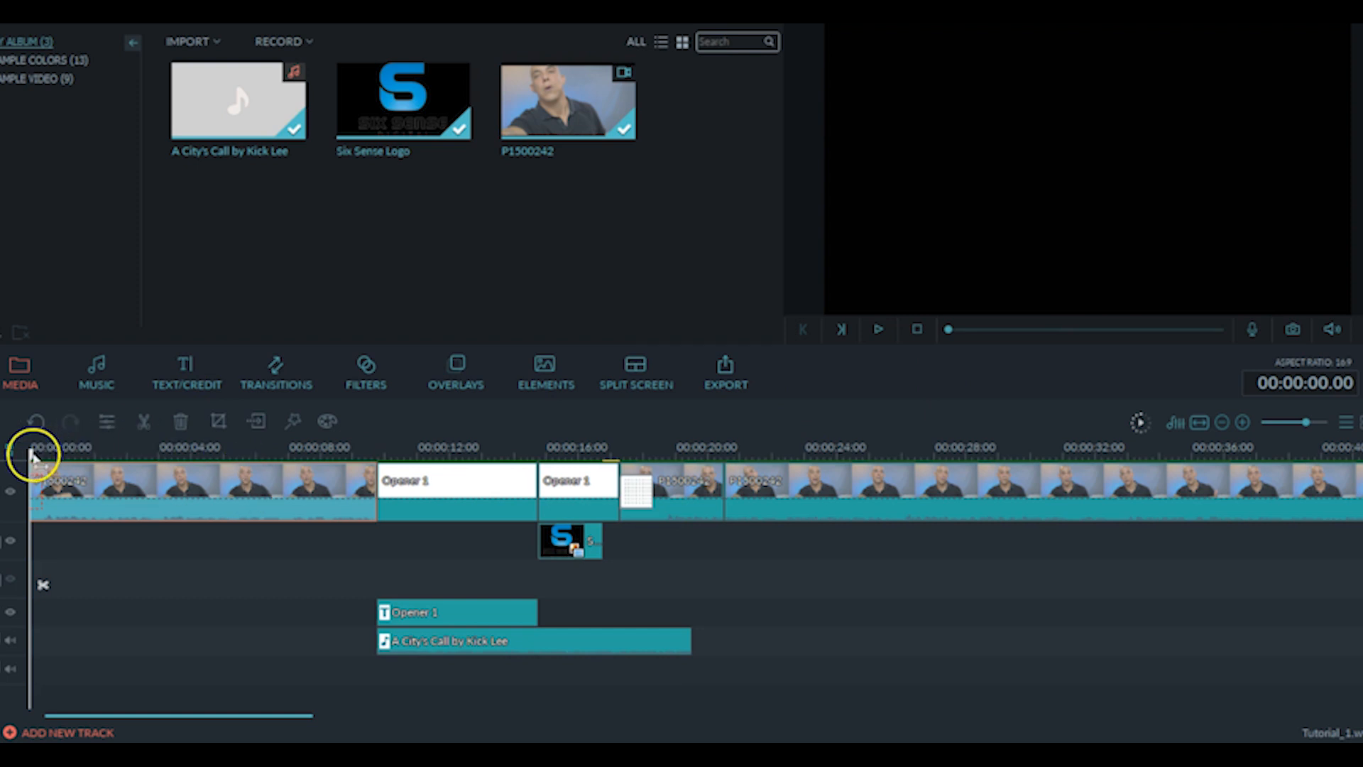
pyautogui.press('space')
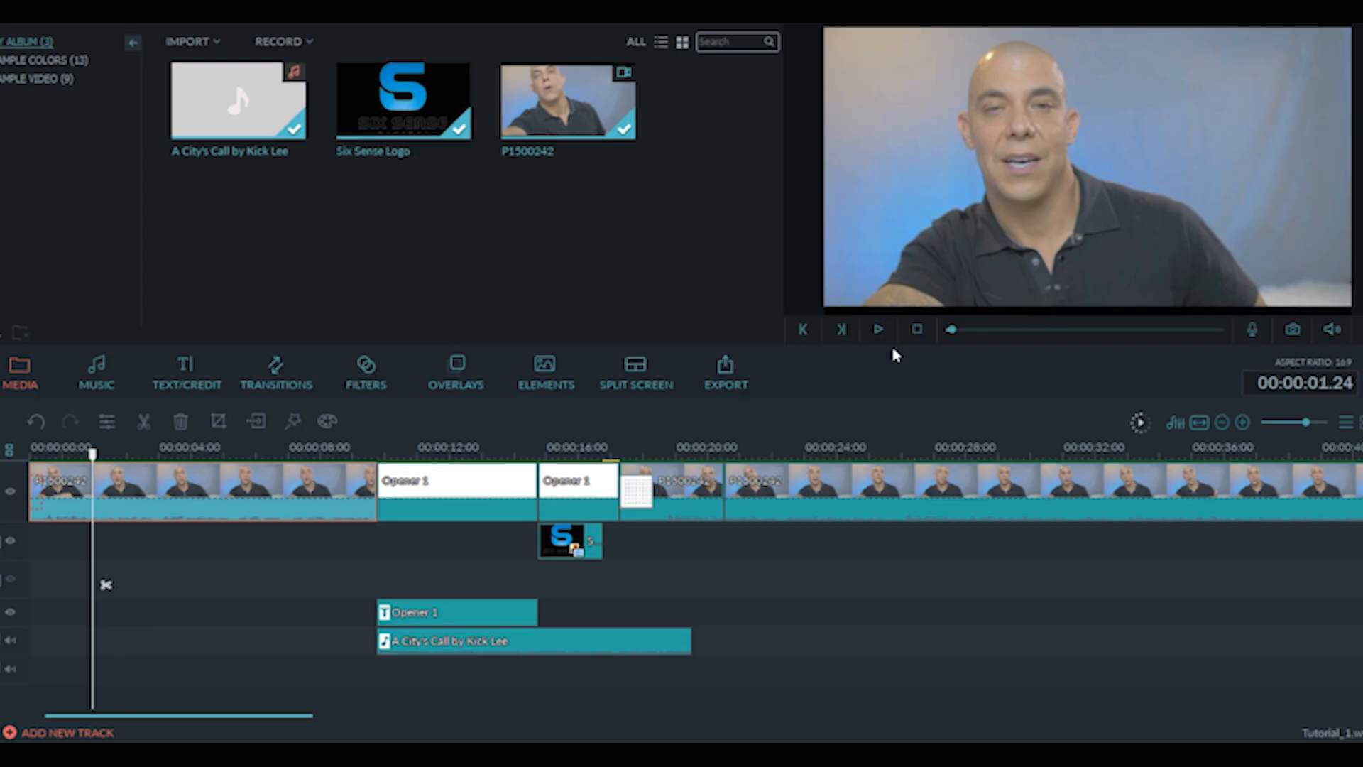
pyautogui.click(361, 395)
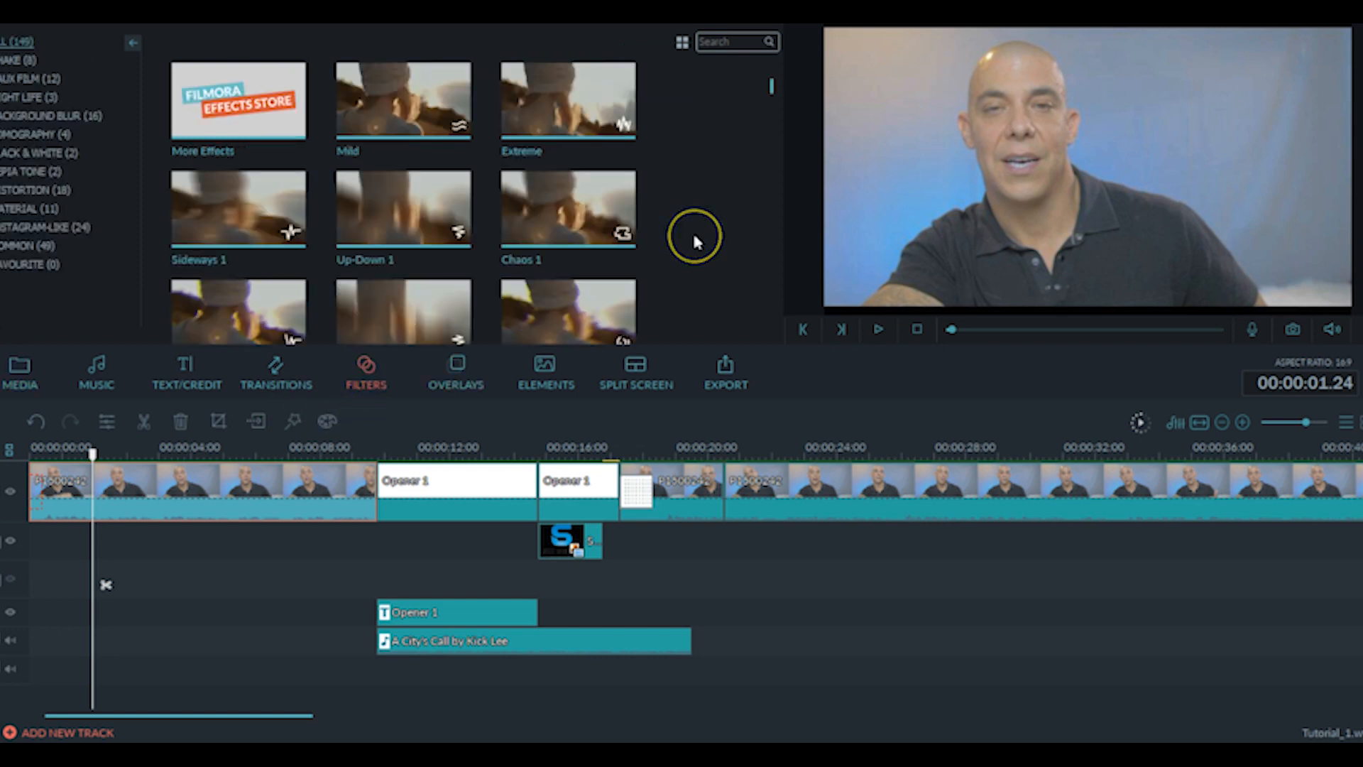
pyautogui.click(463, 391)
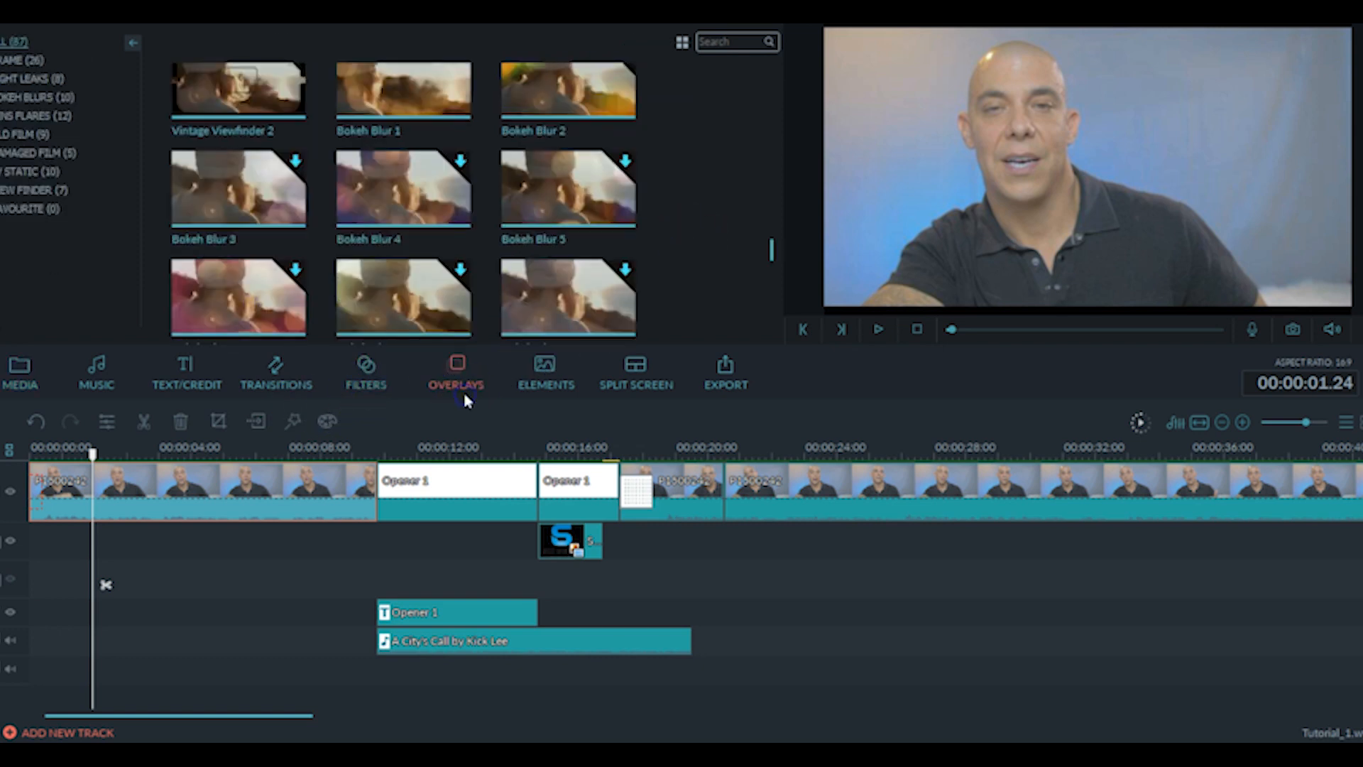
pyautogui.doubleClick(196, 504)
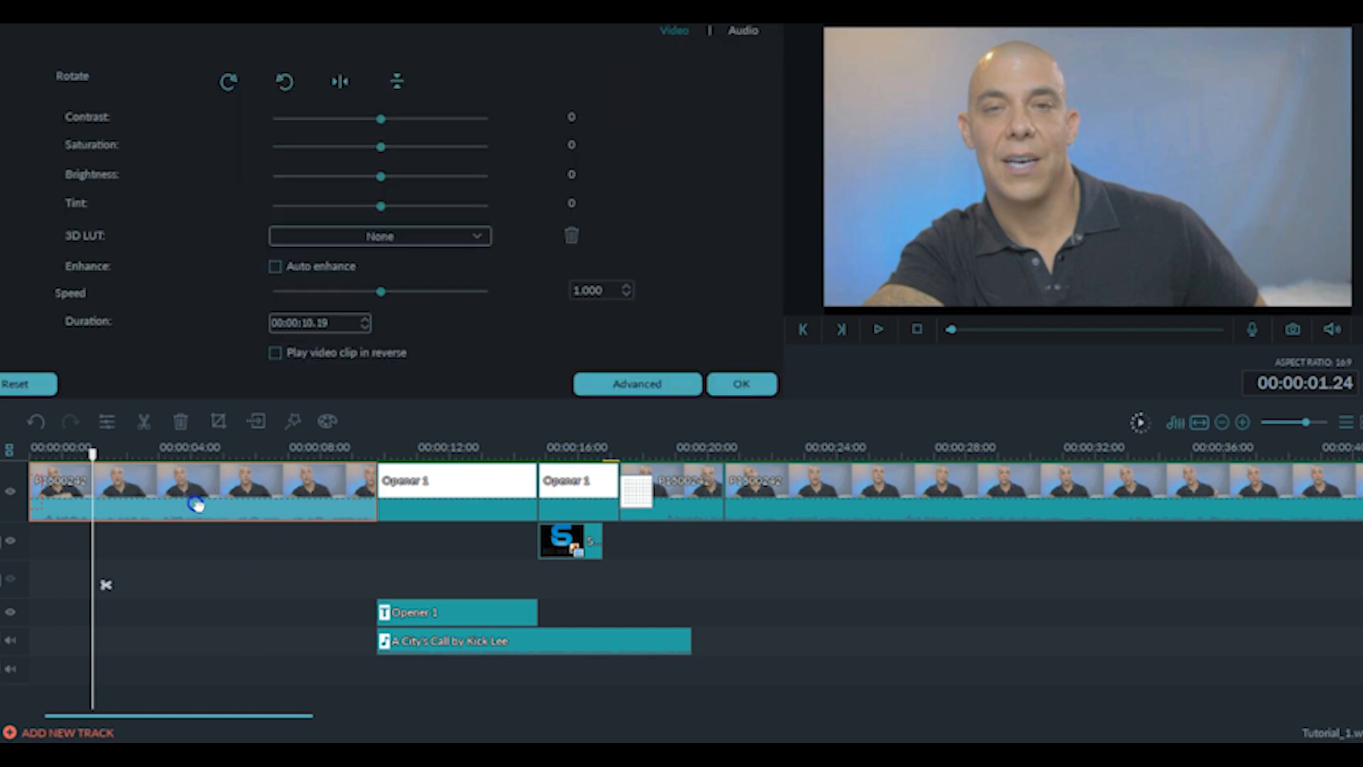
# Step: Try the House of Cards and Mission Impossible 3D LUTs on the first P1500242 clip
pyautogui.click(486, 238)
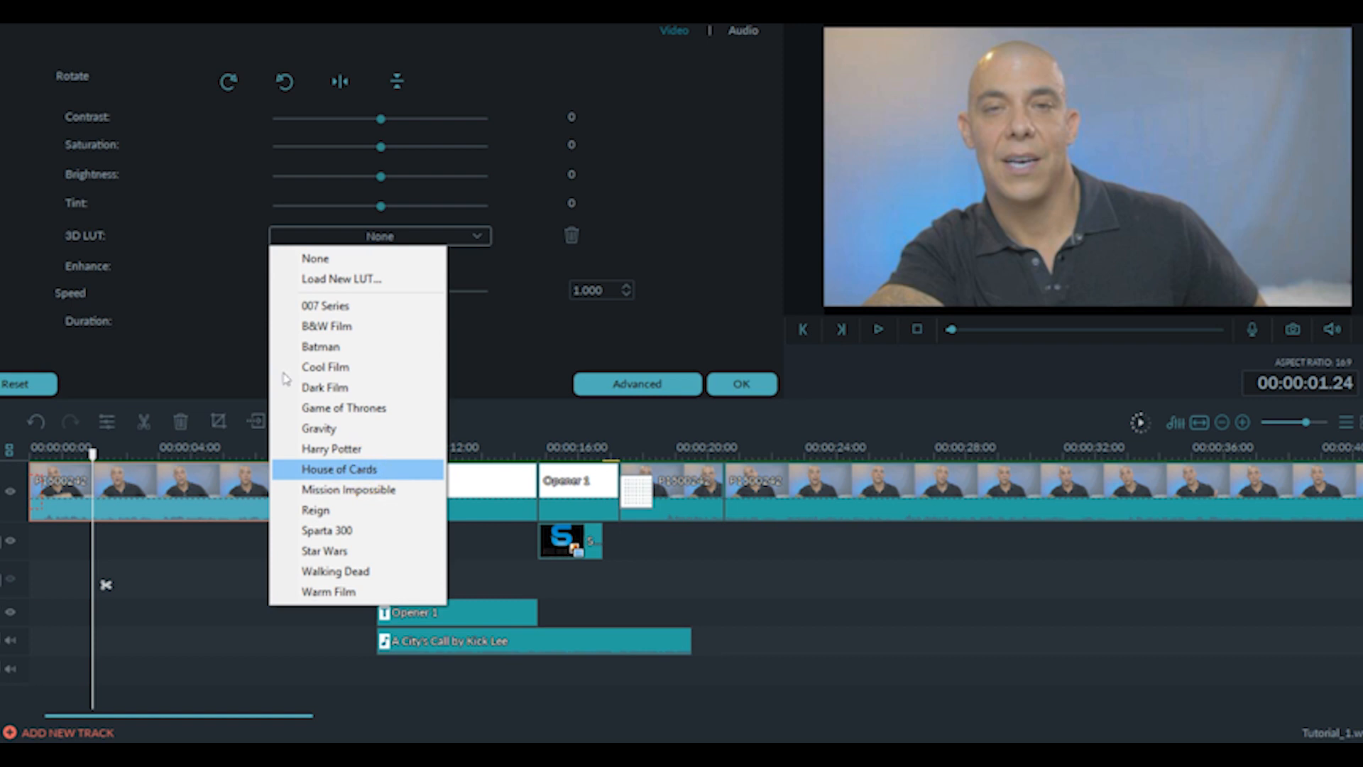
pyautogui.click(363, 469)
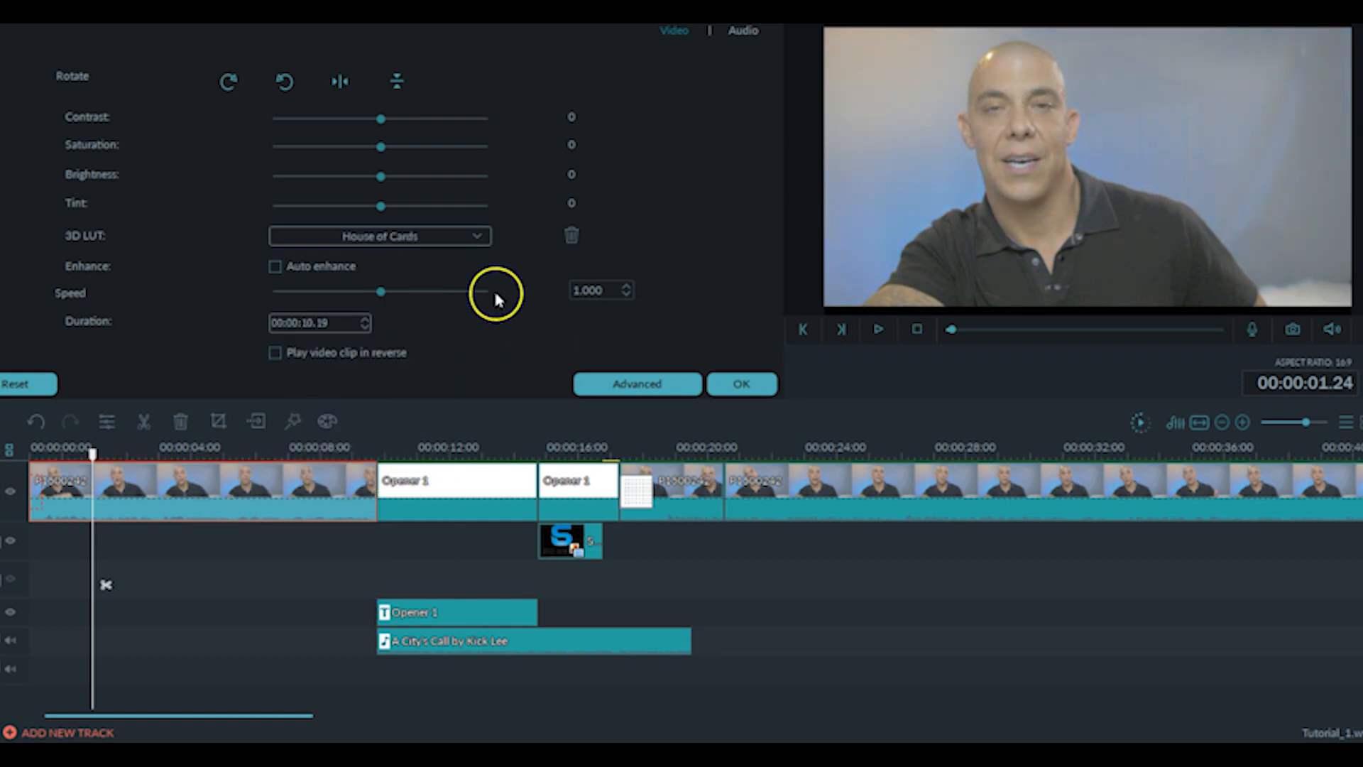
pyautogui.click(480, 240)
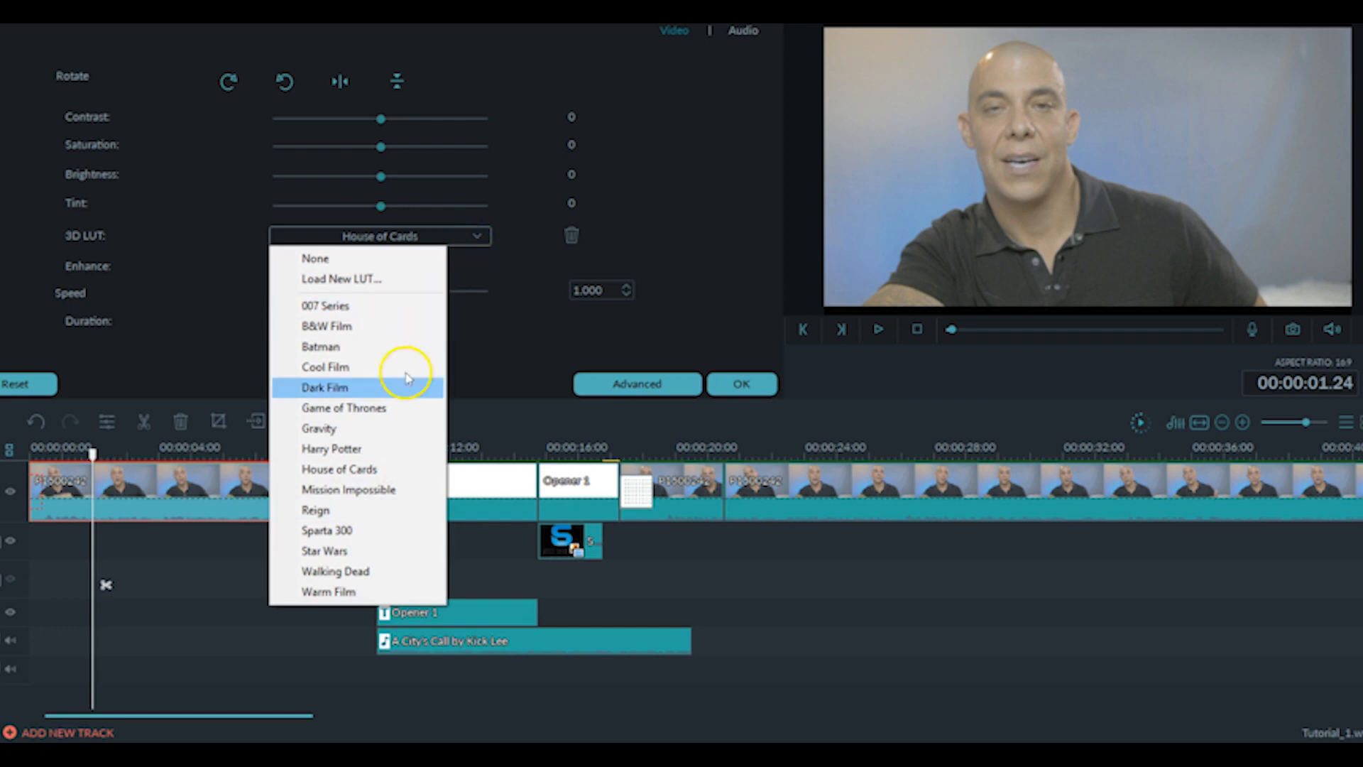
pyautogui.click(370, 495)
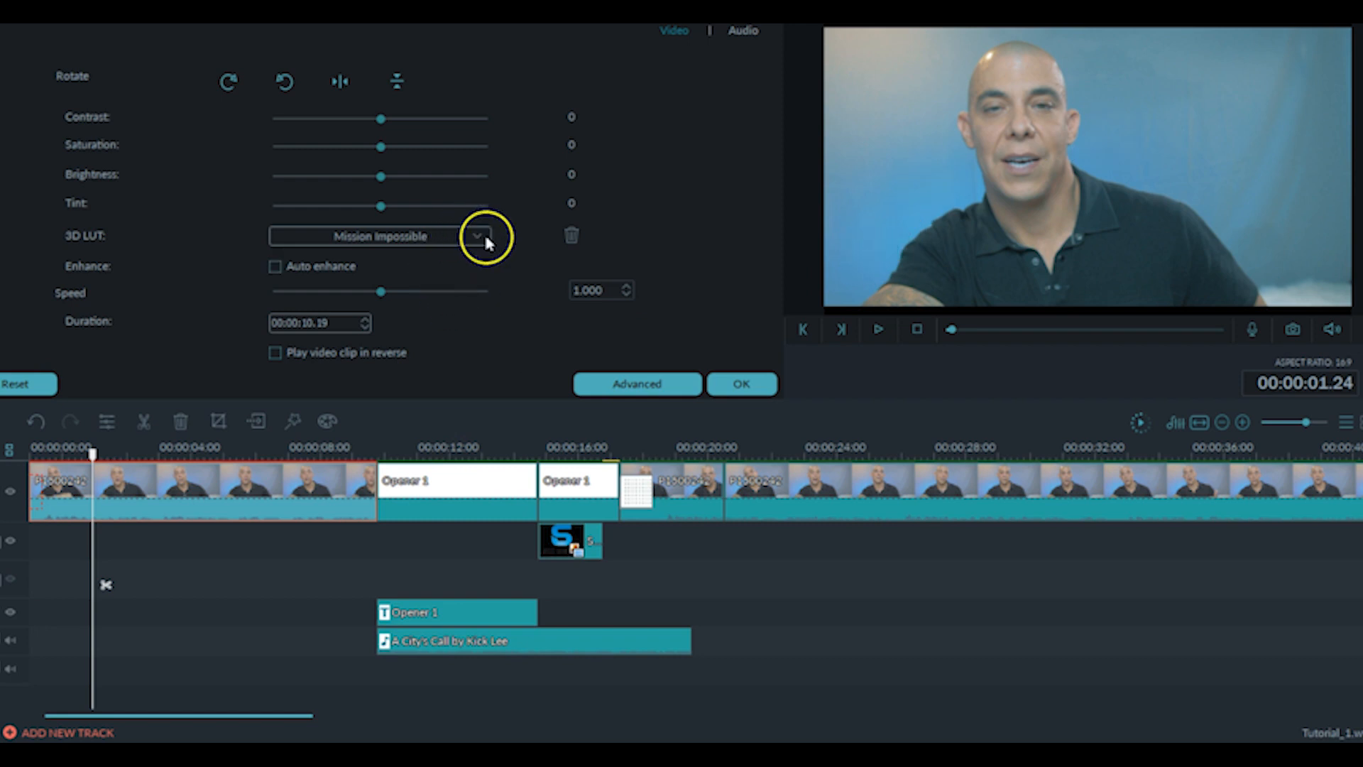
# Step: Toggle Auto enhance on and off to compare its effect on the clip, leaving it disabled
pyautogui.click(276, 266)
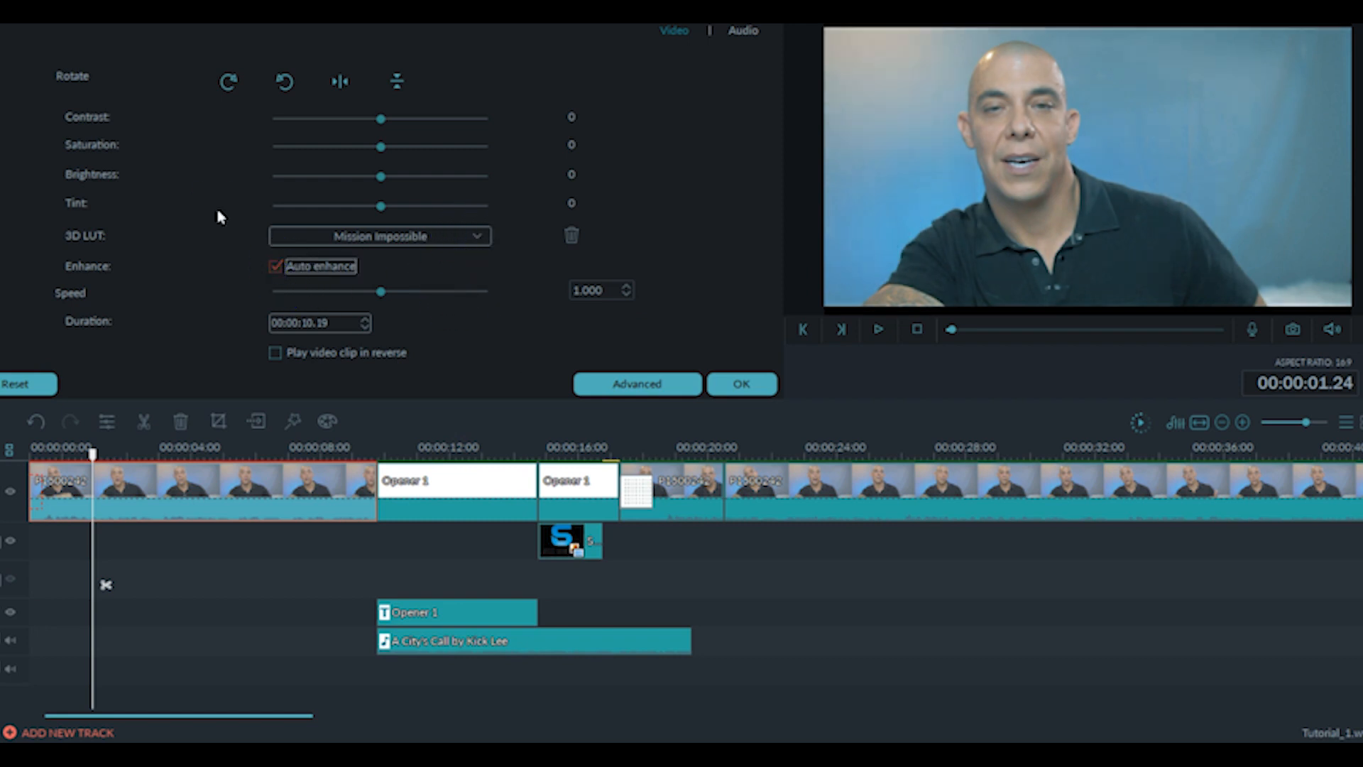
pyautogui.click(277, 268)
pyautogui.click(277, 267)
pyautogui.click(276, 267)
pyautogui.click(277, 267)
pyautogui.click(277, 268)
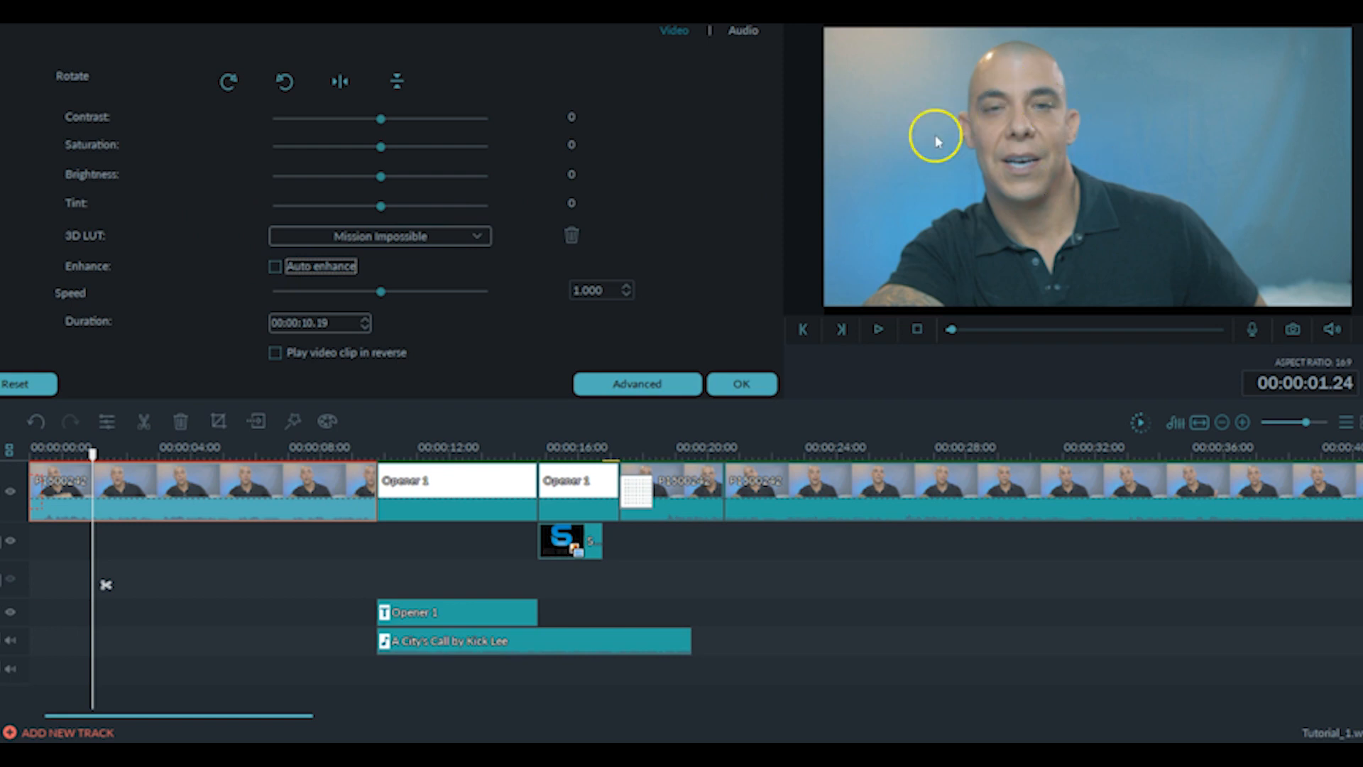
# Step: Try the Batman 3D LUT on the clip and set the LUT back to None
pyautogui.click(491, 239)
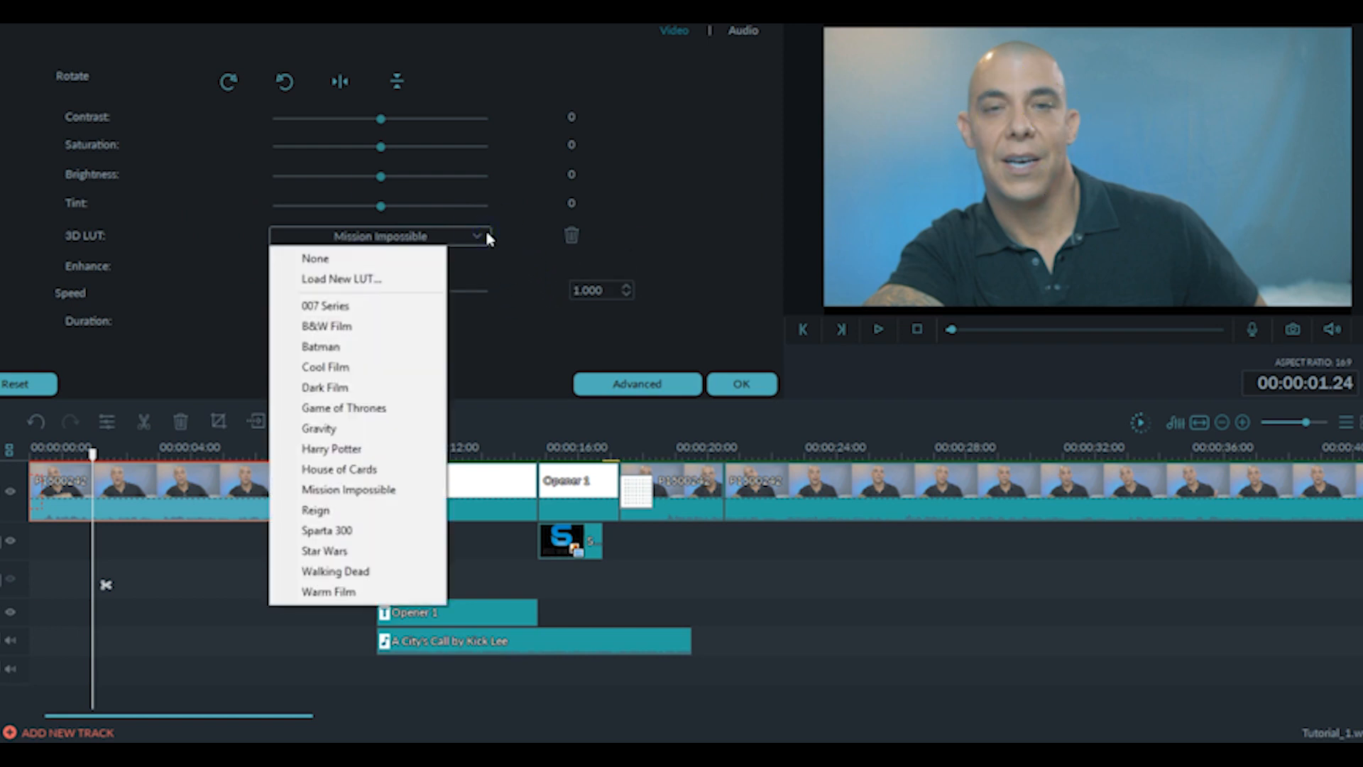
pyautogui.click(343, 348)
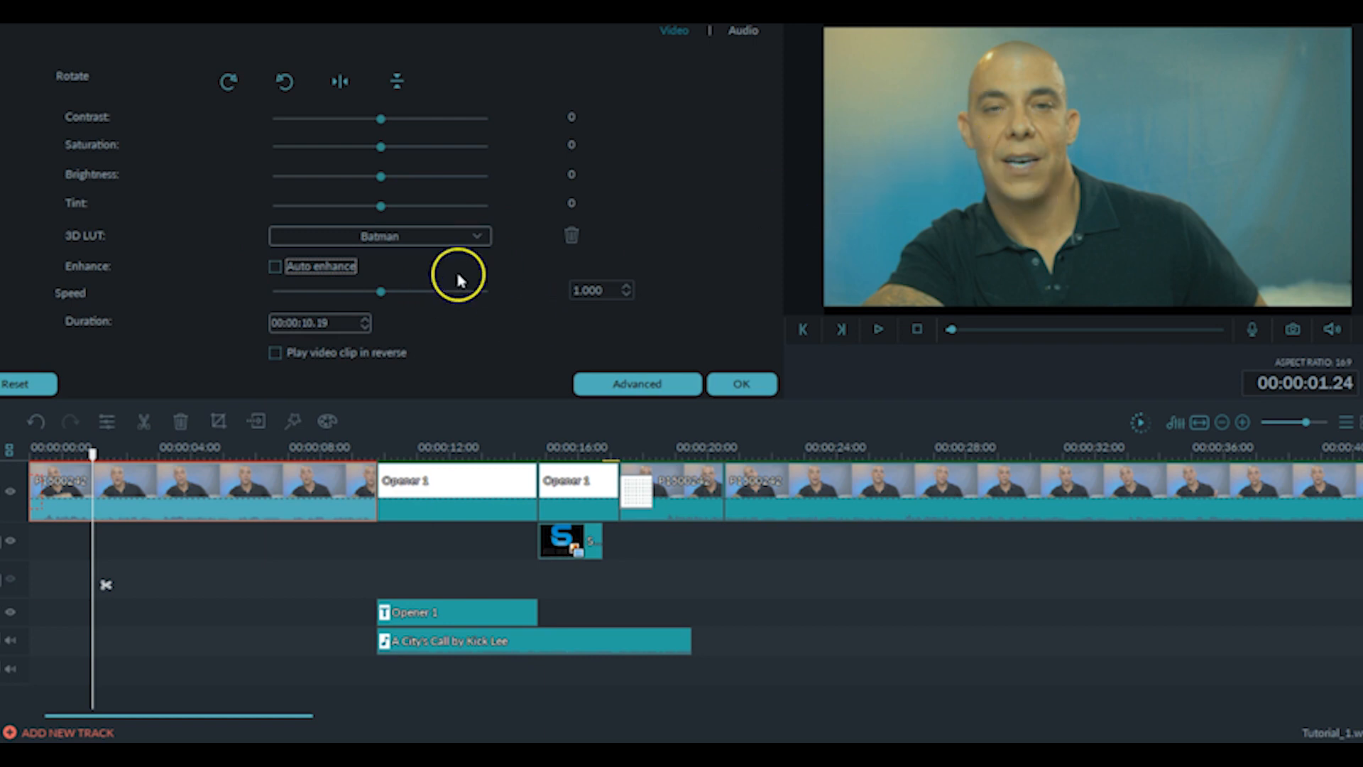
pyautogui.click(480, 238)
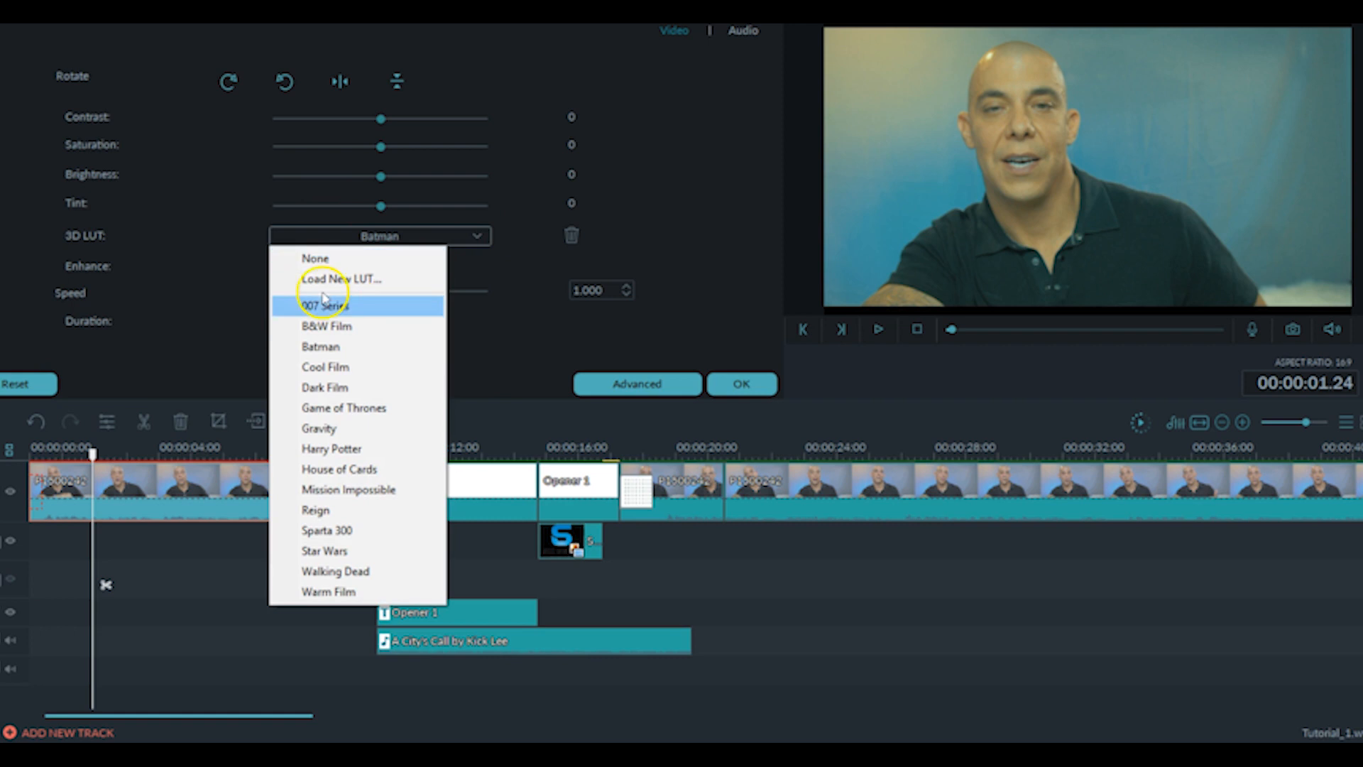
pyautogui.click(302, 261)
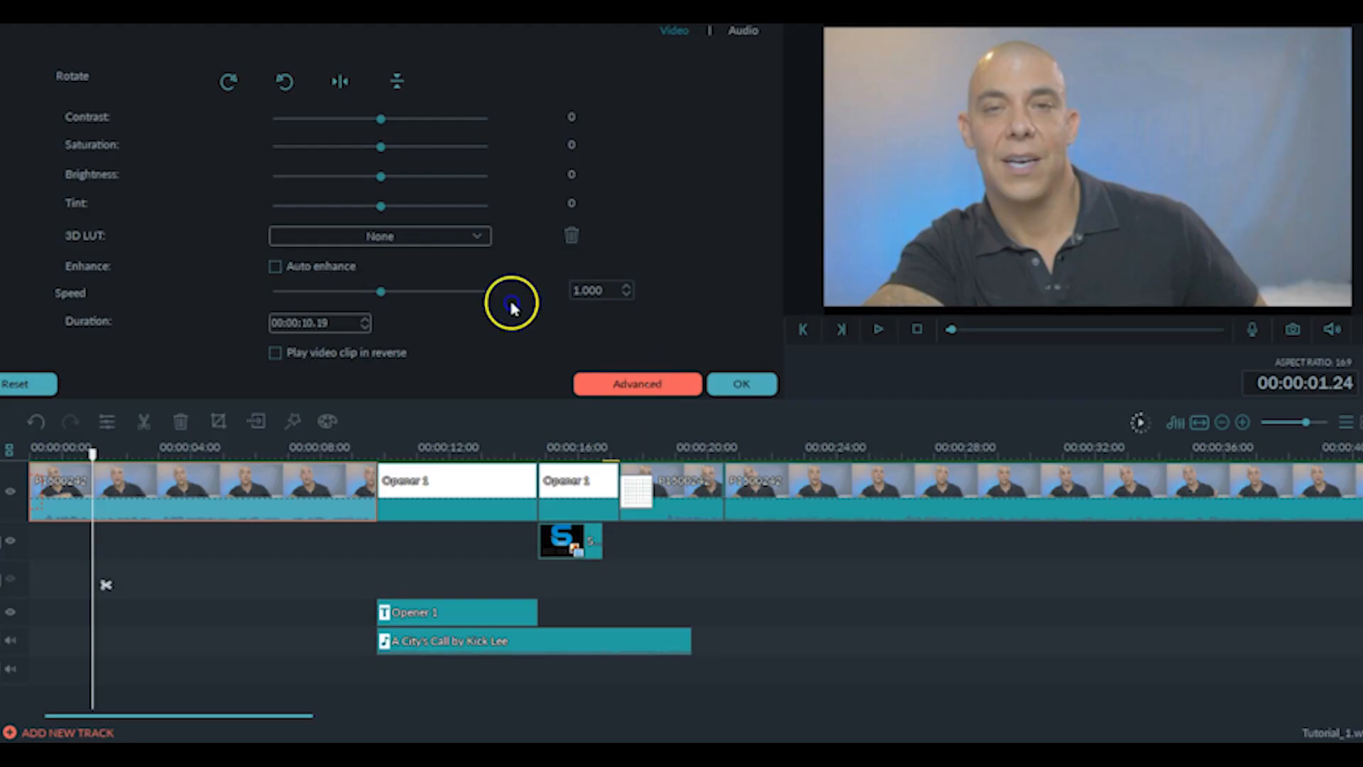
# Step: Open Advanced Color Tuning for the clip and try a white balance Temperature of -15, previewing at 00:00:01
pyautogui.click(643, 383)
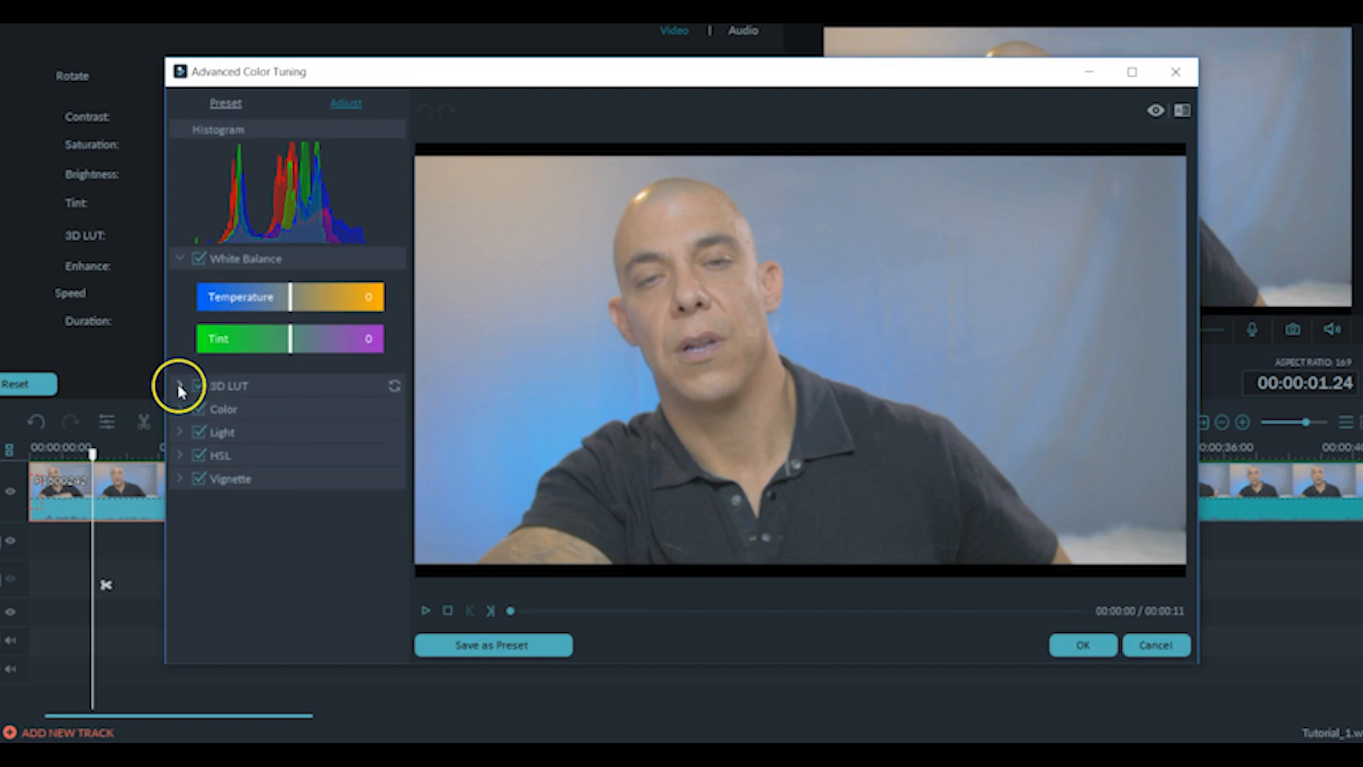
pyautogui.moveTo(290, 294)
pyautogui.mouseDown()
pyautogui.moveTo(340, 295)
pyautogui.moveTo(277, 298)
pyautogui.moveTo(276, 310)
pyautogui.mouseUp()
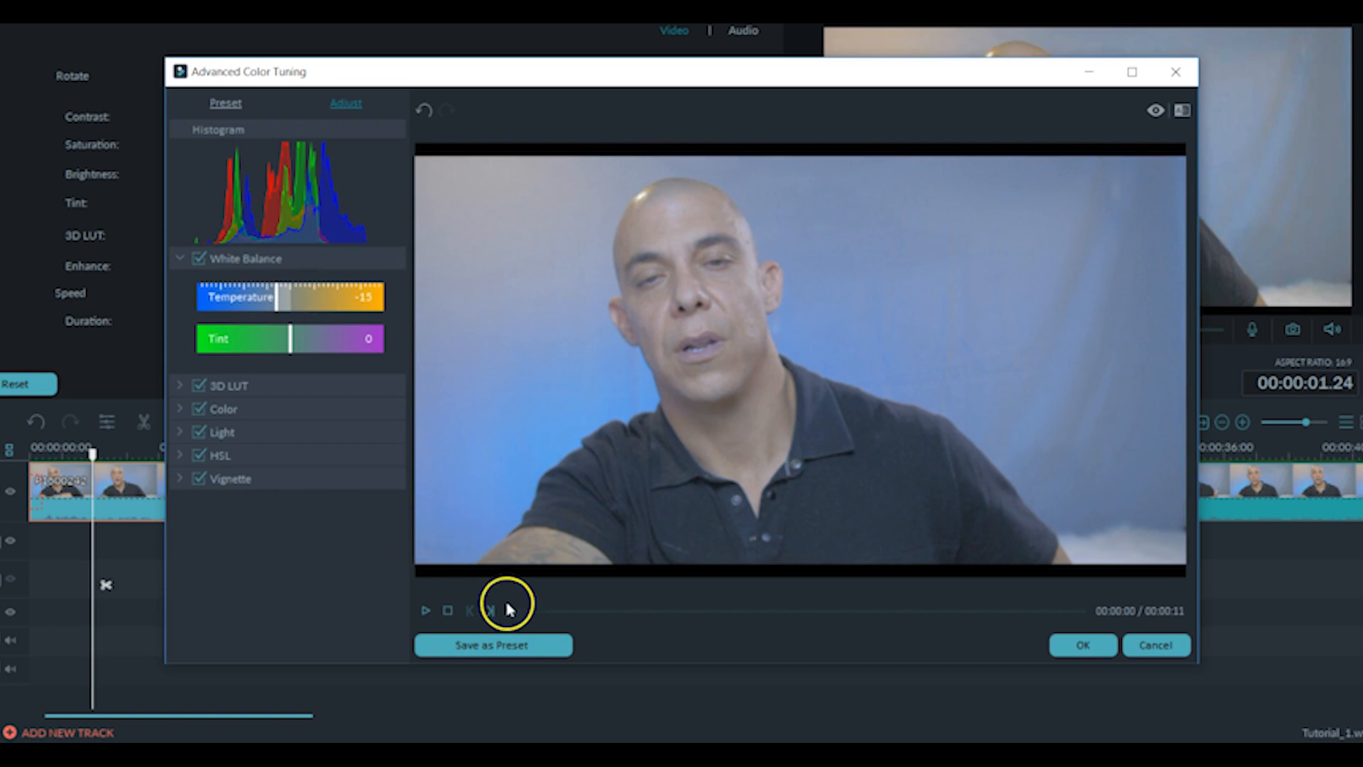
pyautogui.moveTo(534, 612); pyautogui.dragTo(556, 612)
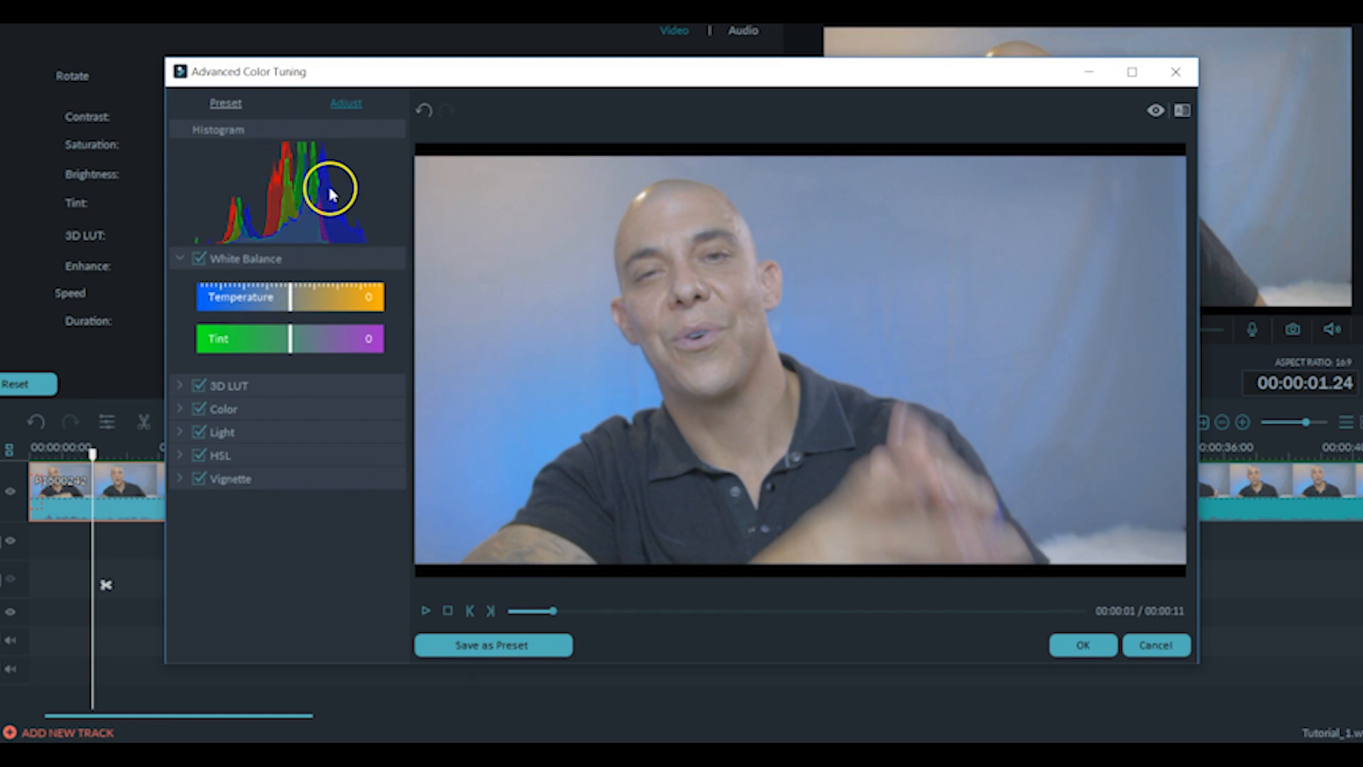
# Step: Browse the color presets, including Boost Color and the preset categories, and return to the manual adjustments
pyautogui.click(207, 108)
pyautogui.click(243, 338)
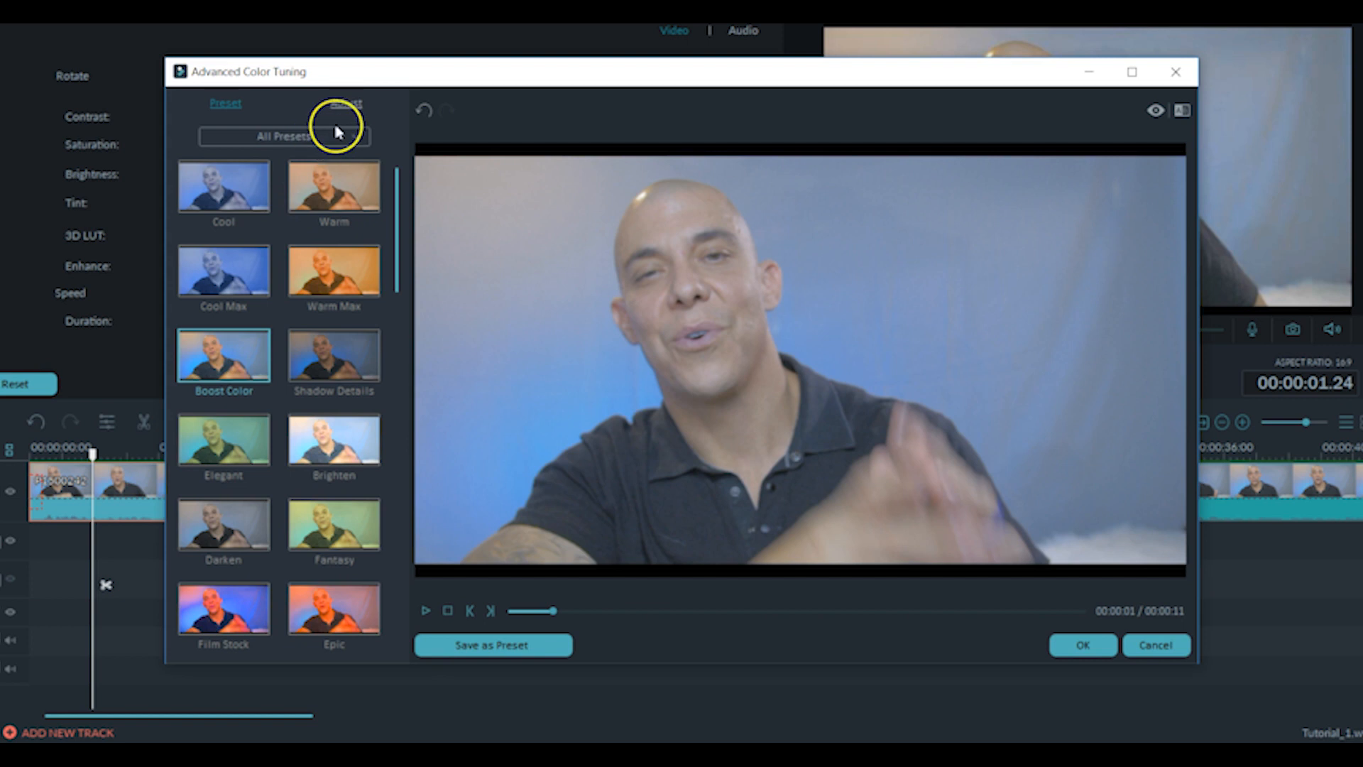
pyautogui.click(358, 135)
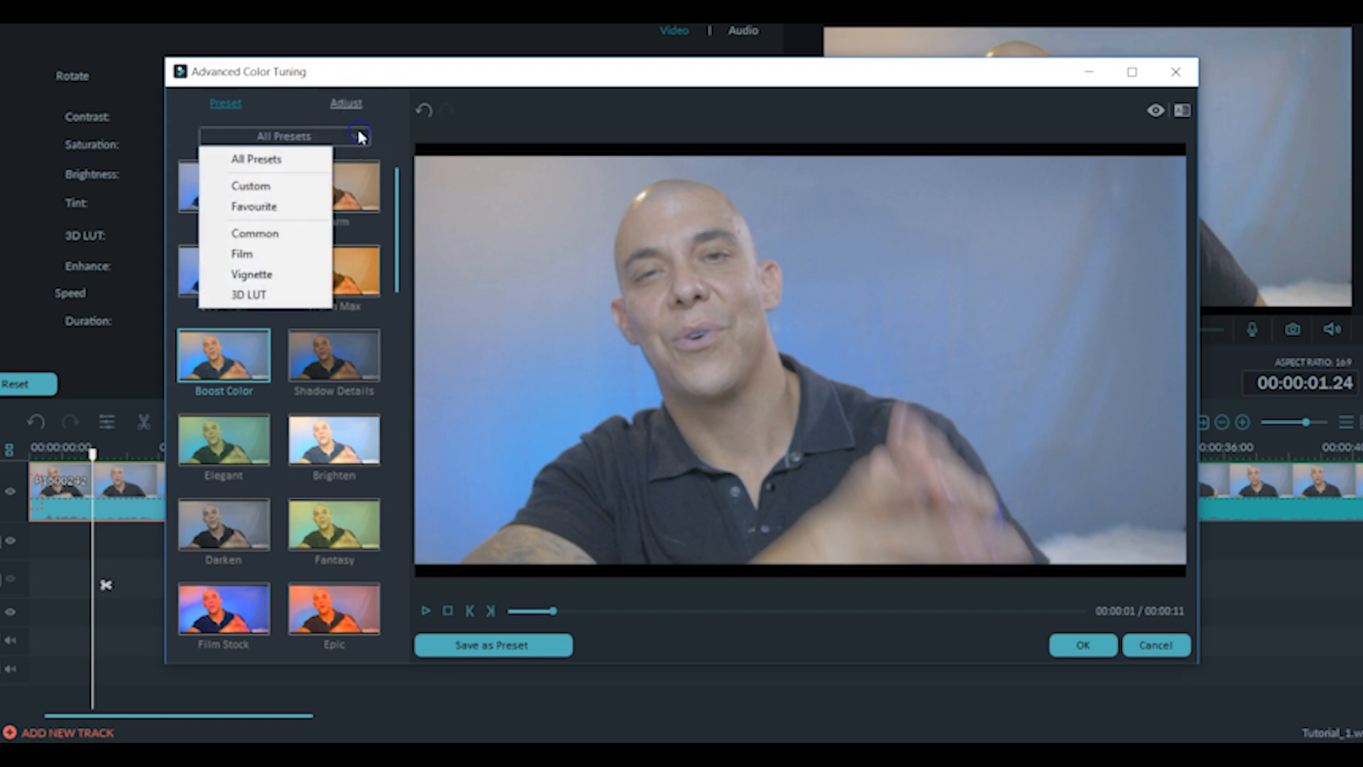
pyautogui.click(347, 118)
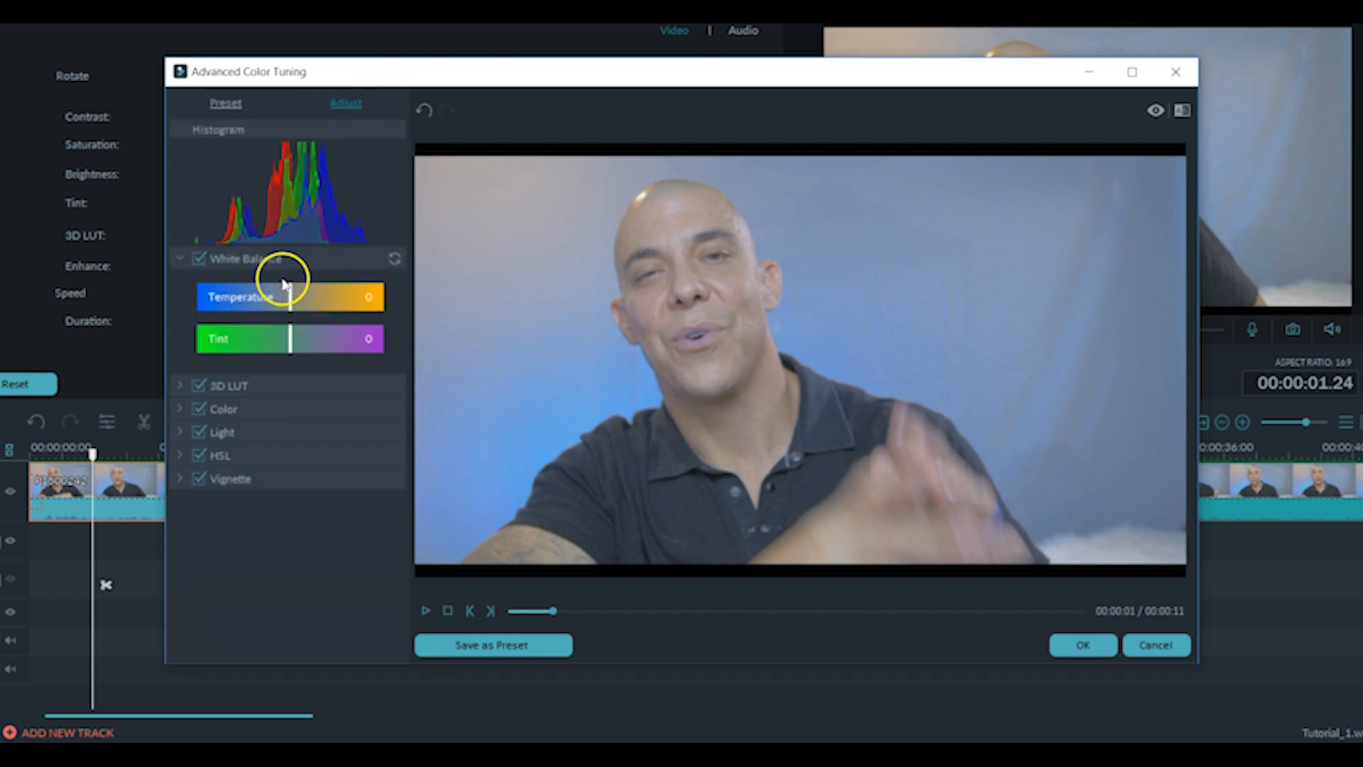
# Step: Try Exposure -14, Brightness -10, Vibrance 24 and Highlights -31 in the clip's manual color adjustments
pyautogui.click(180, 258)
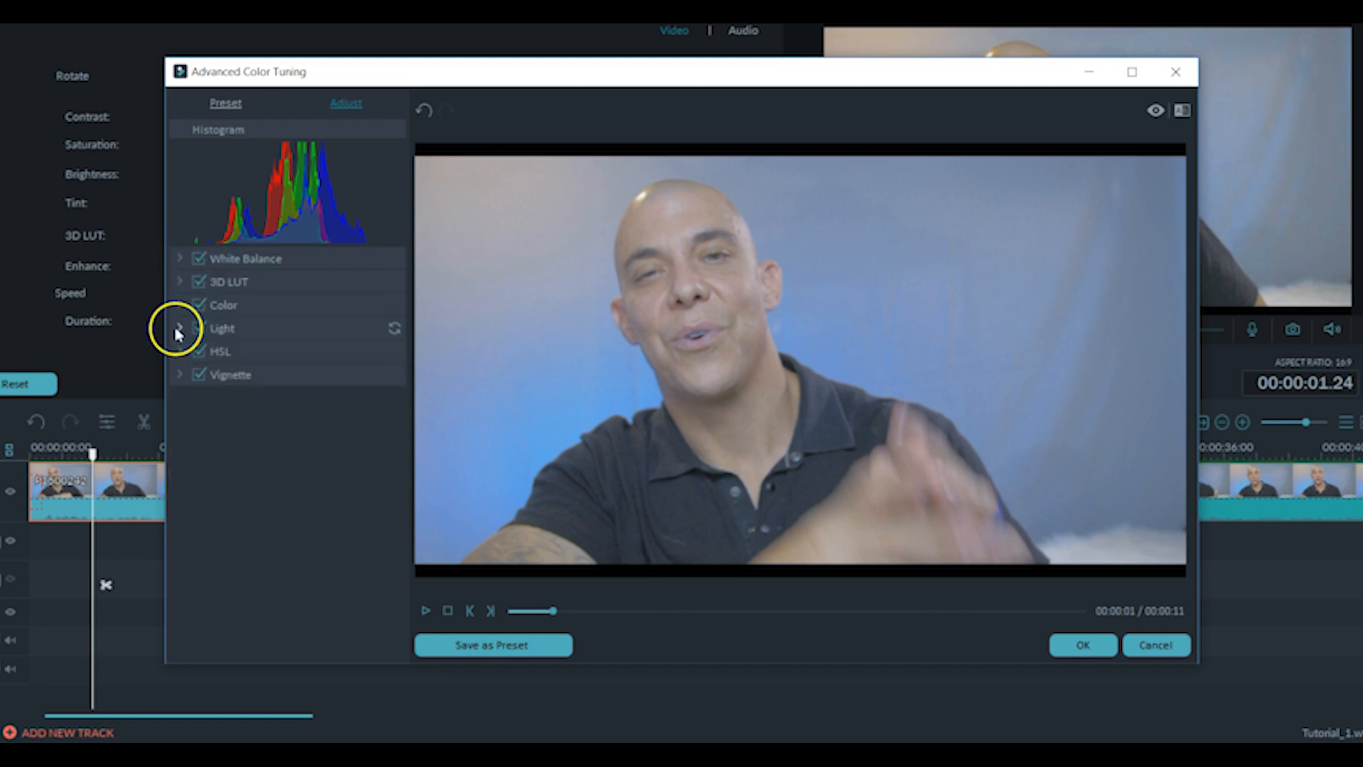
pyautogui.click(178, 328)
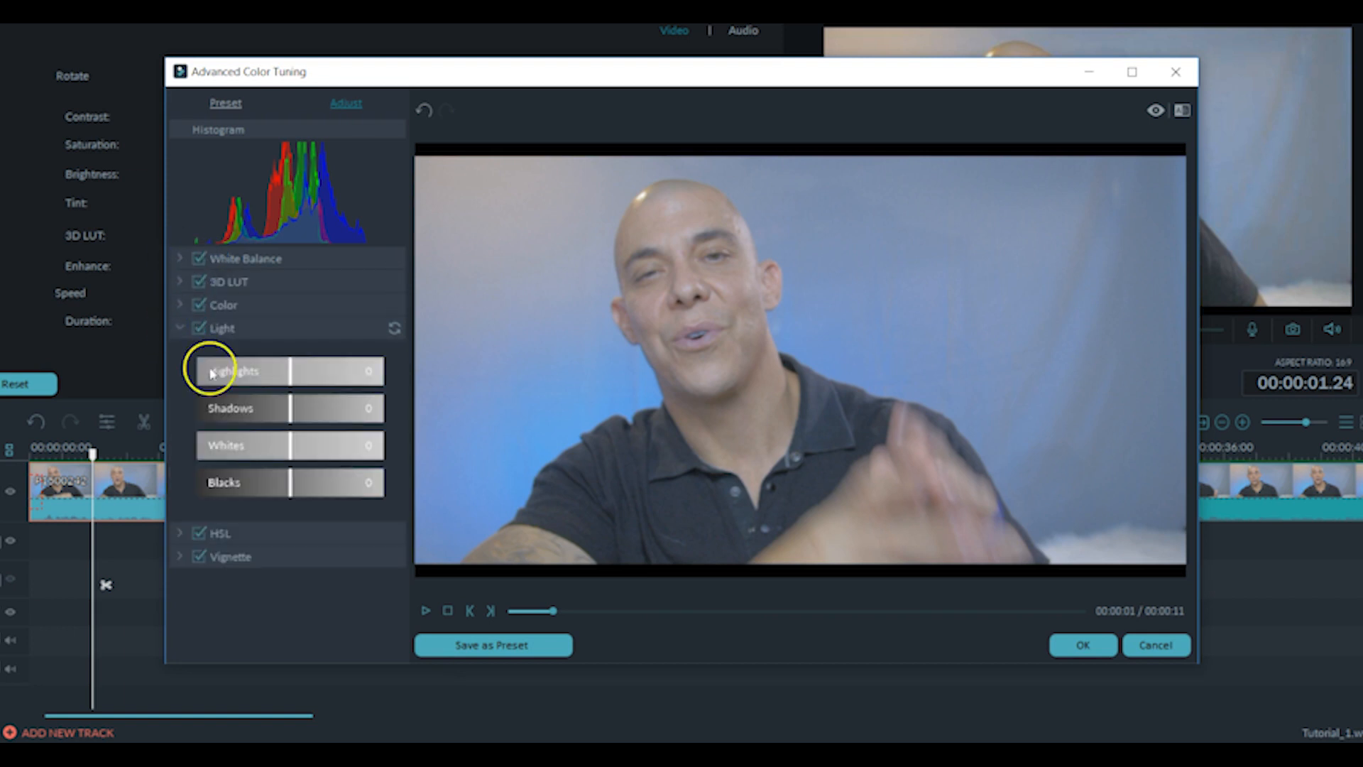
pyautogui.click(181, 305)
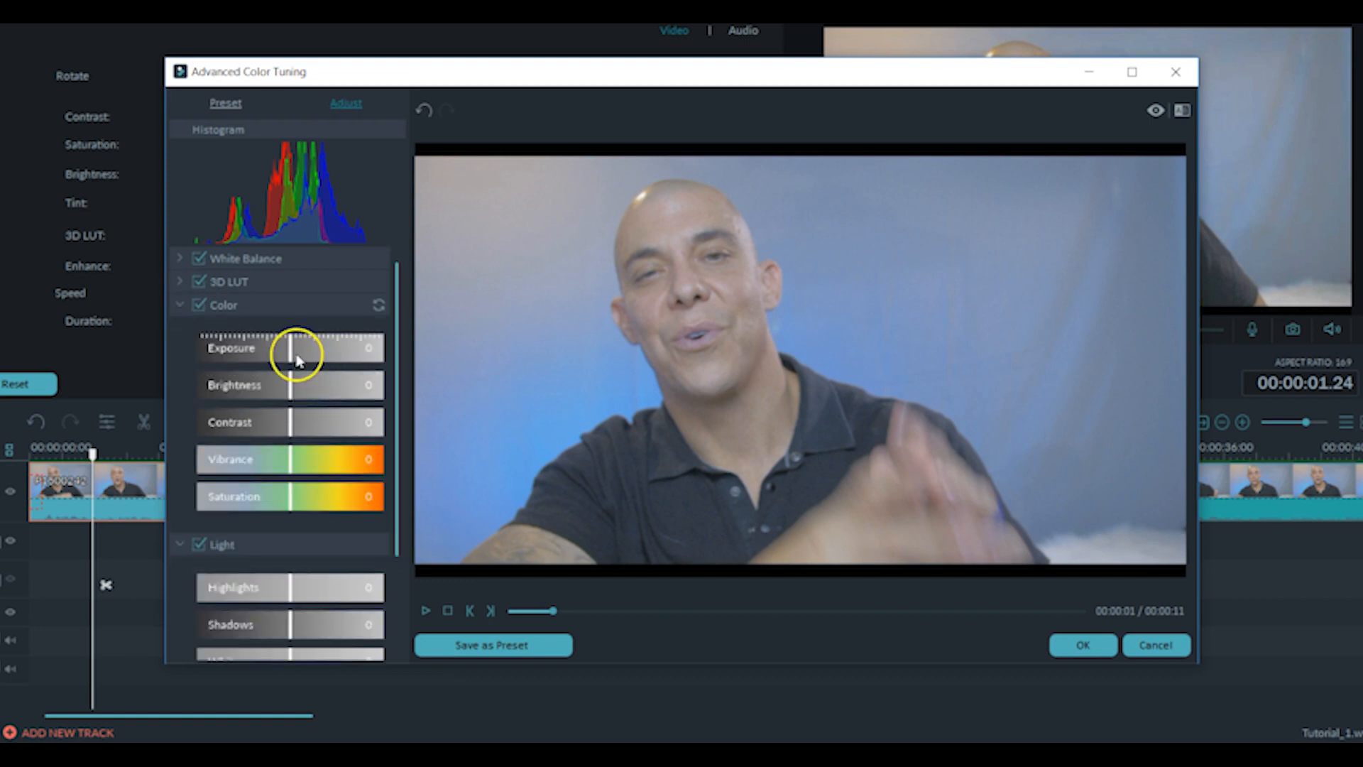
pyautogui.moveTo(291, 355); pyautogui.dragTo(284, 384)
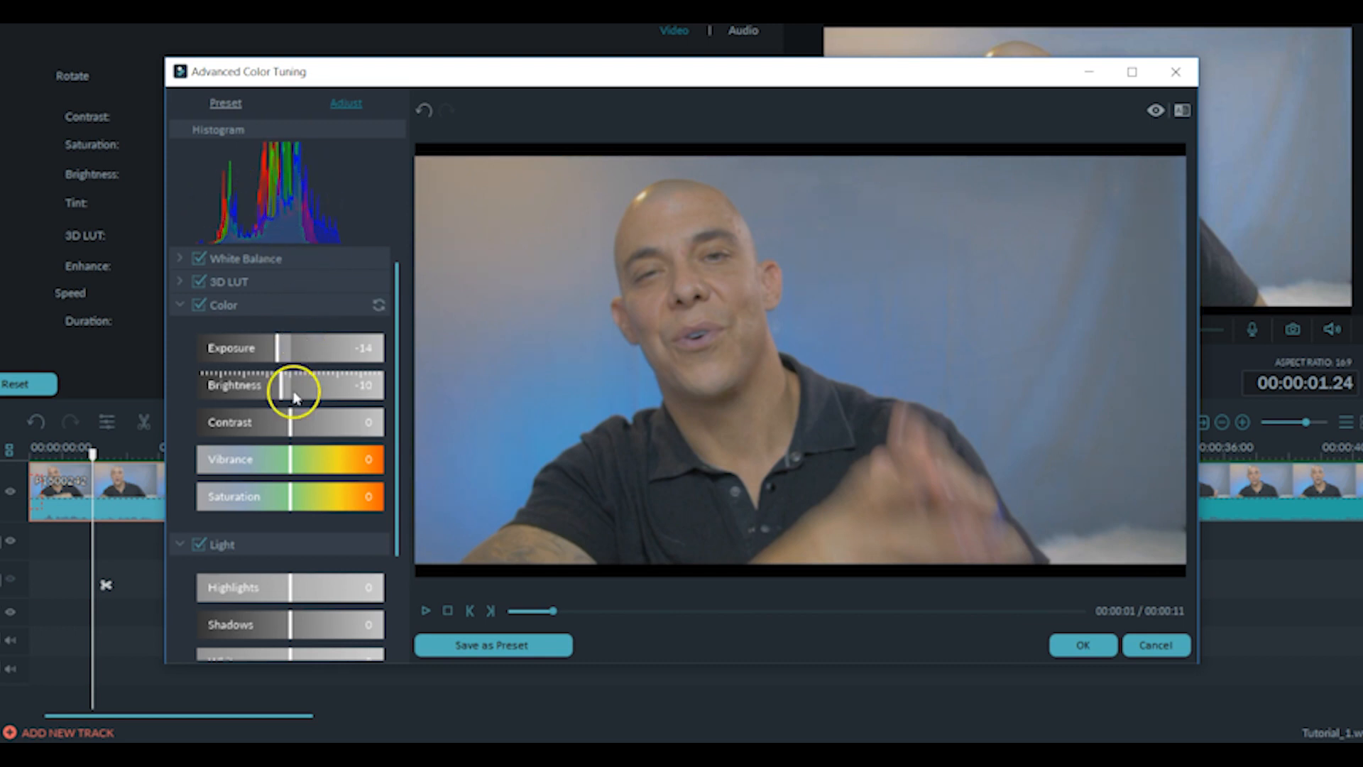
pyautogui.moveTo(292, 462); pyautogui.dragTo(295, 462)
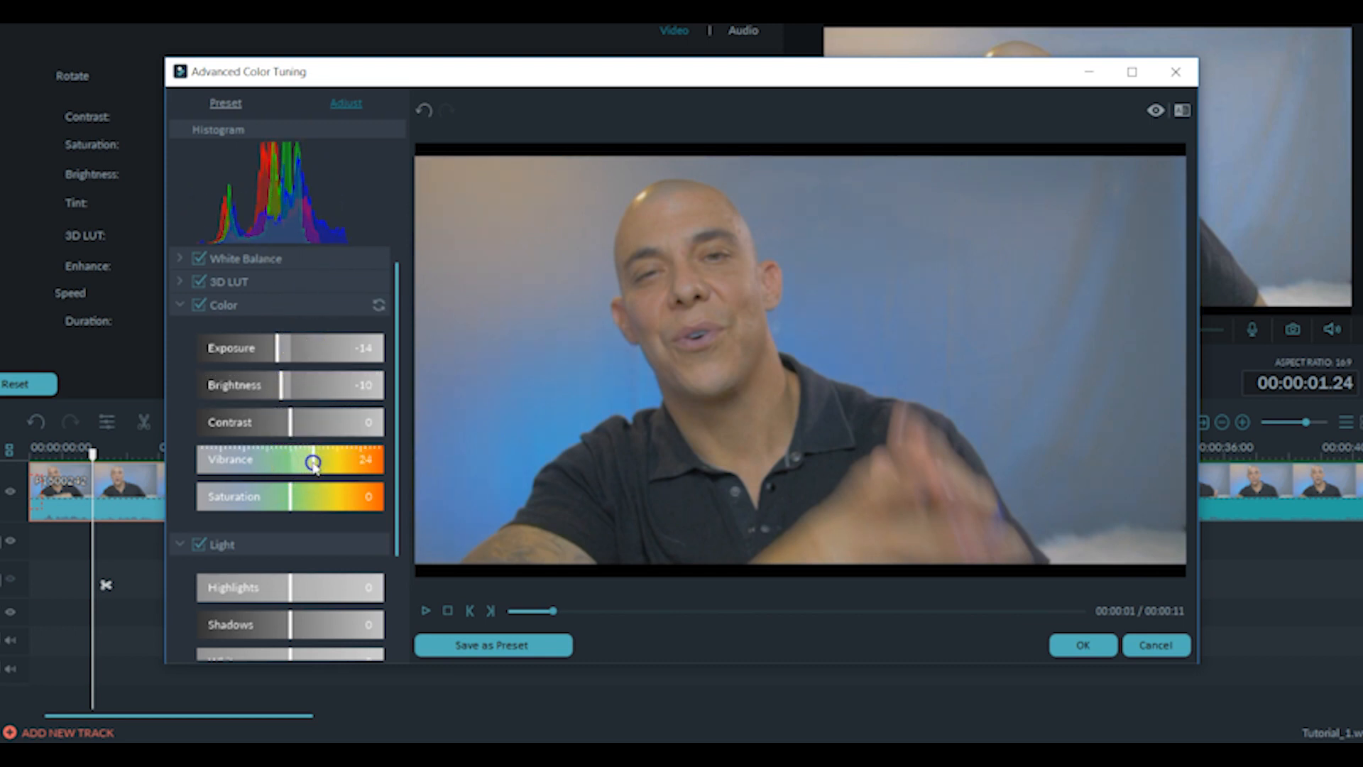
pyautogui.moveTo(288, 589); pyautogui.dragTo(262, 579)
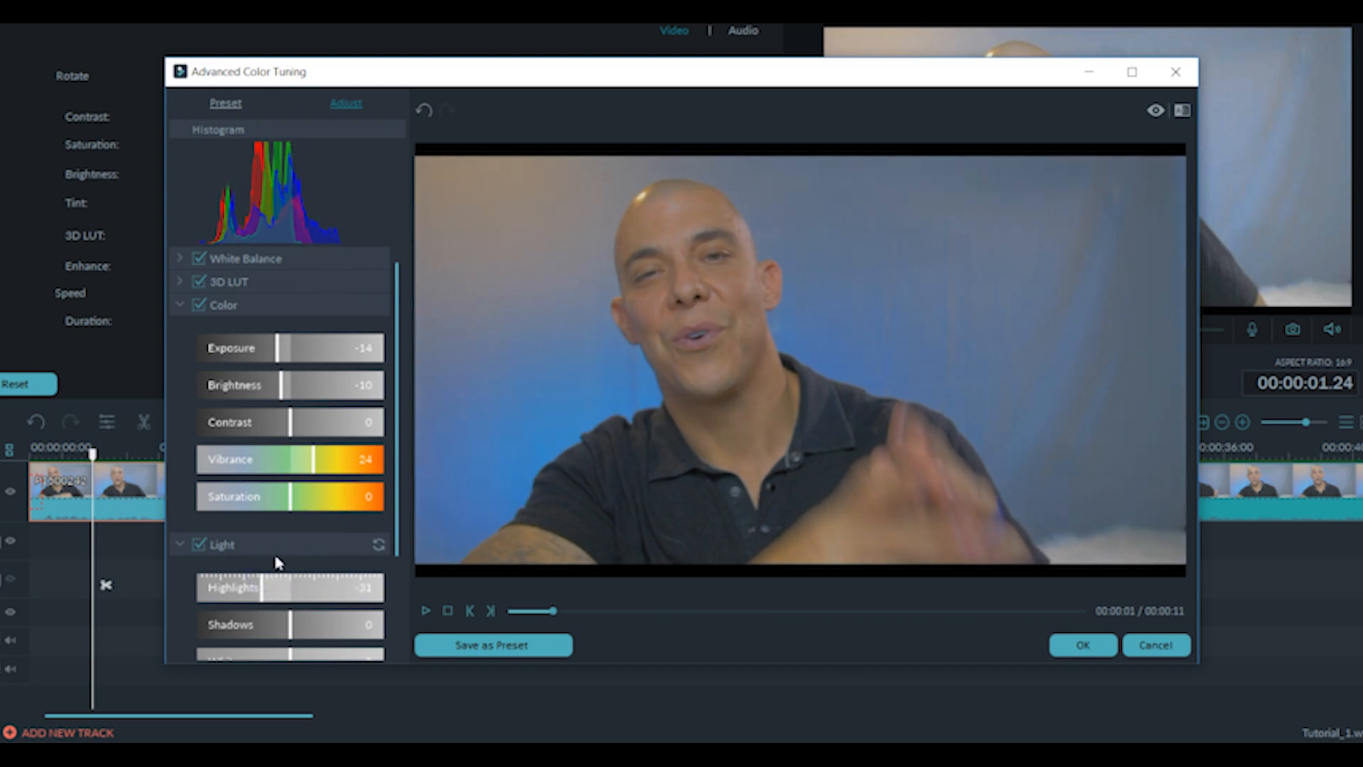
# Step: Preview the adjusted clip up to 00:00:06, and discard the advanced color changes to play back the ungraded clip in the timeline
pyautogui.press('space')
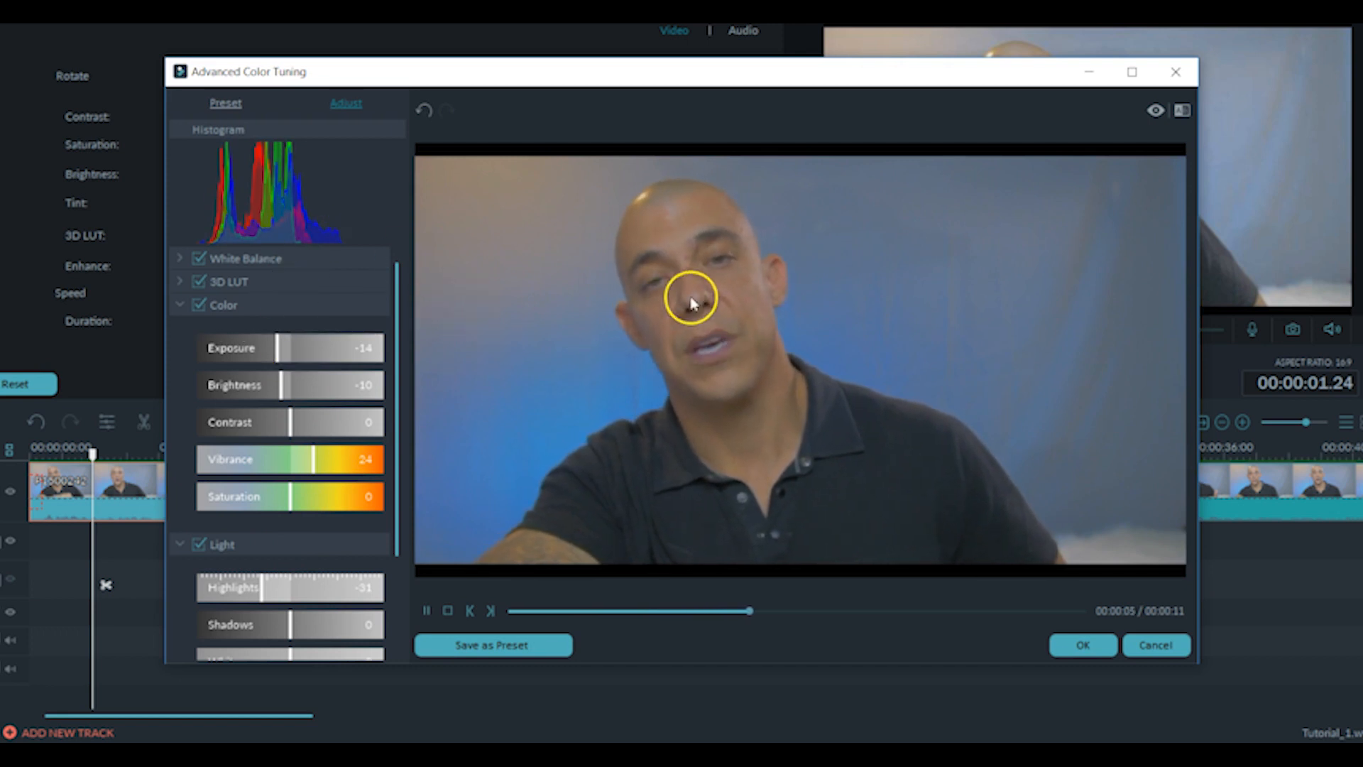
pyautogui.press('space')
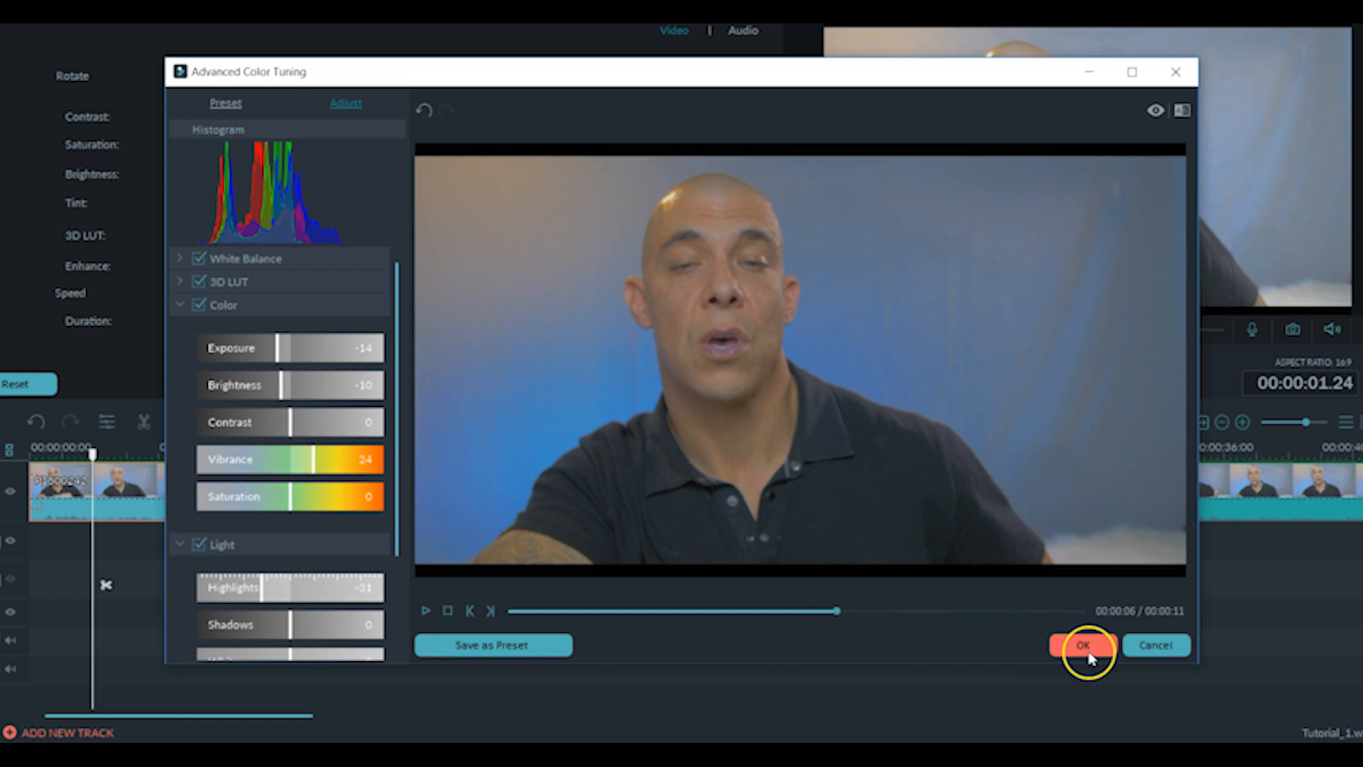
pyautogui.click(1130, 654)
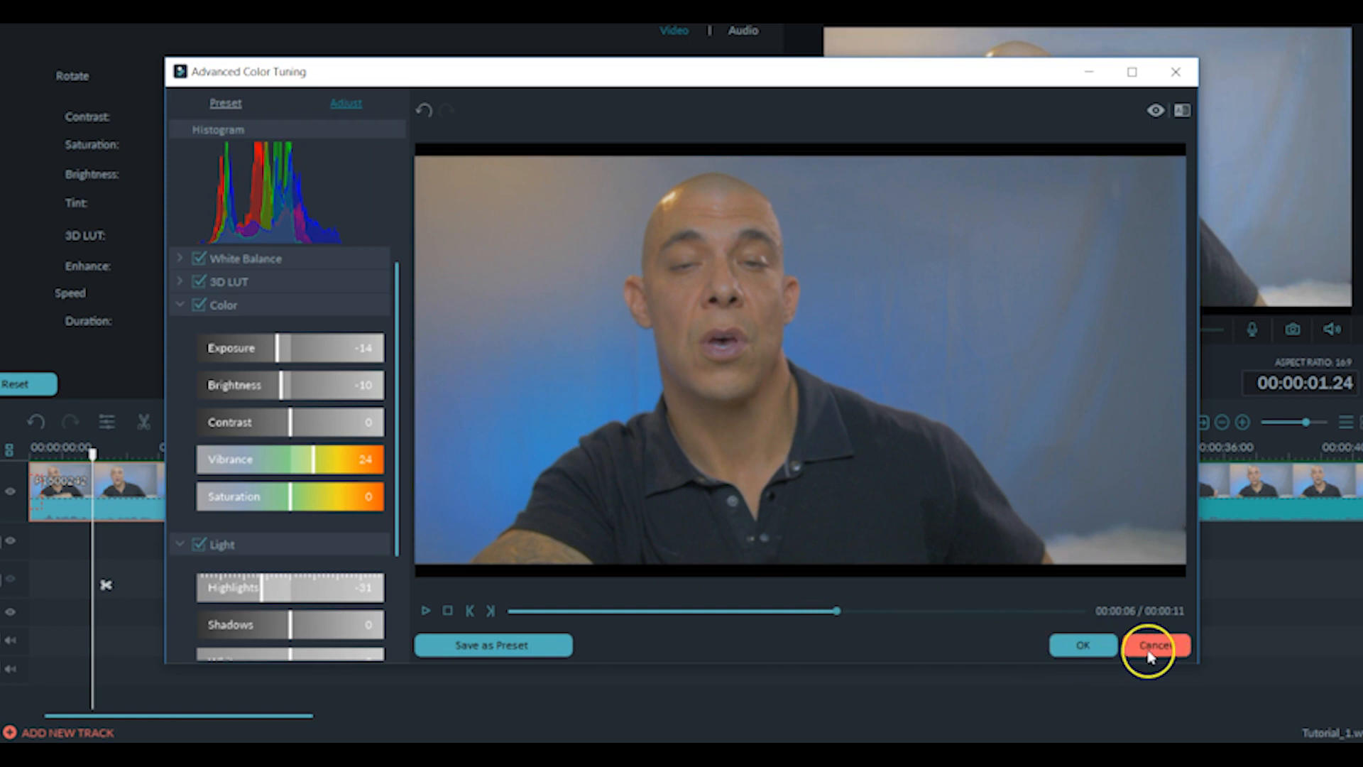
pyautogui.press('space')
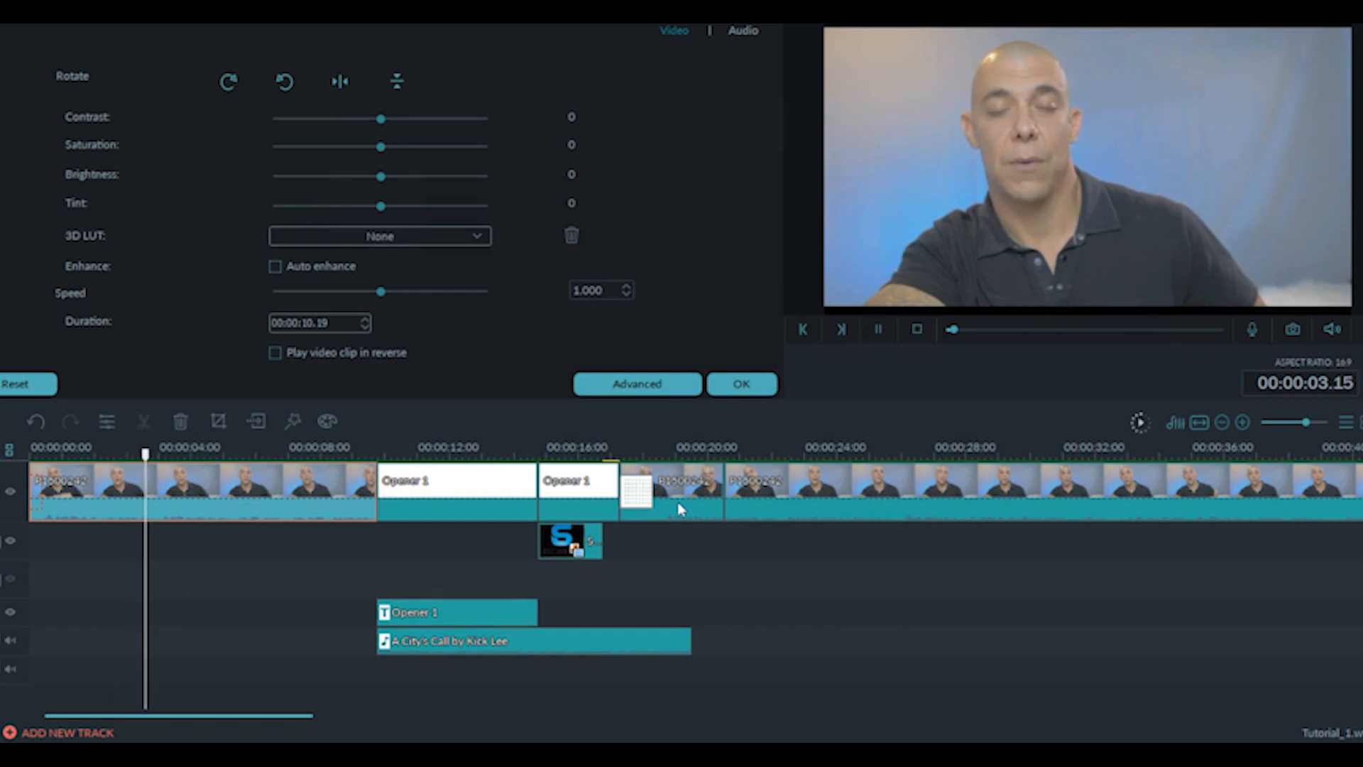